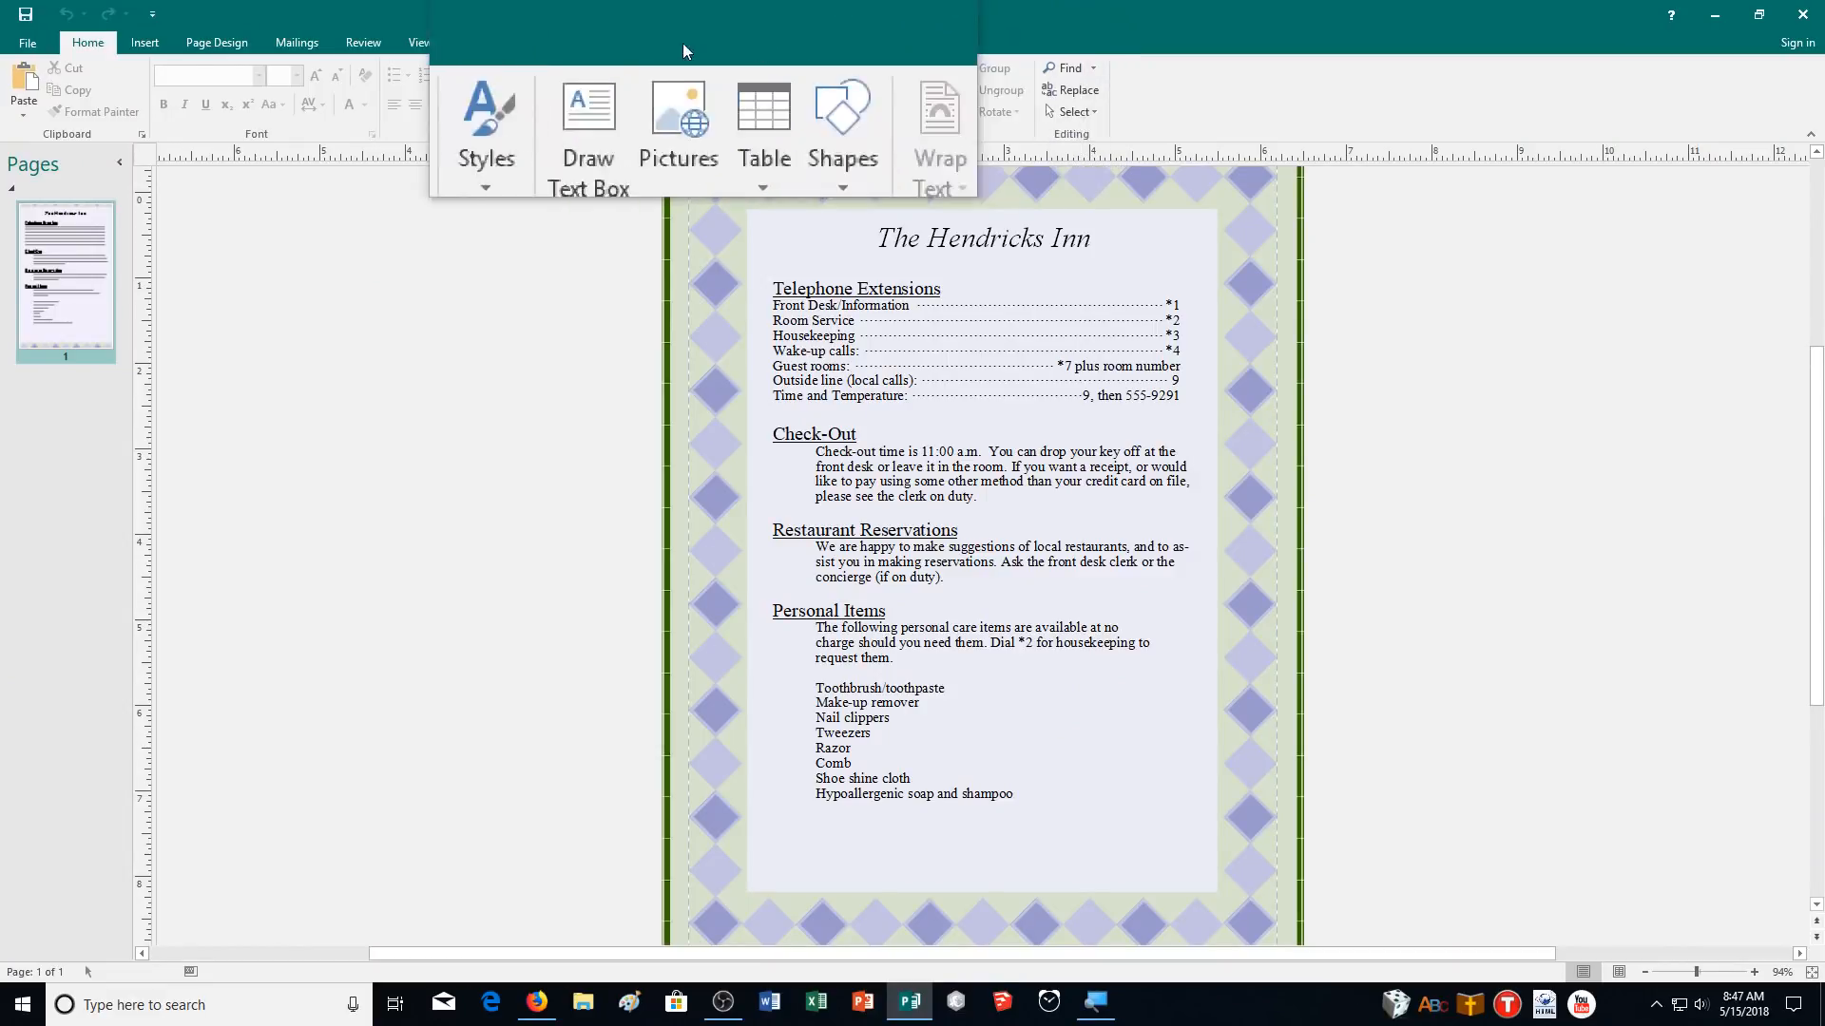
Step: Save a copy of the inn information publication as 22INFO_CR in the CA Demonstration folder
{"action": "left_click", "coordinate": [29, 40]}
{"action": "left_click", "coordinate": [47, 237]}
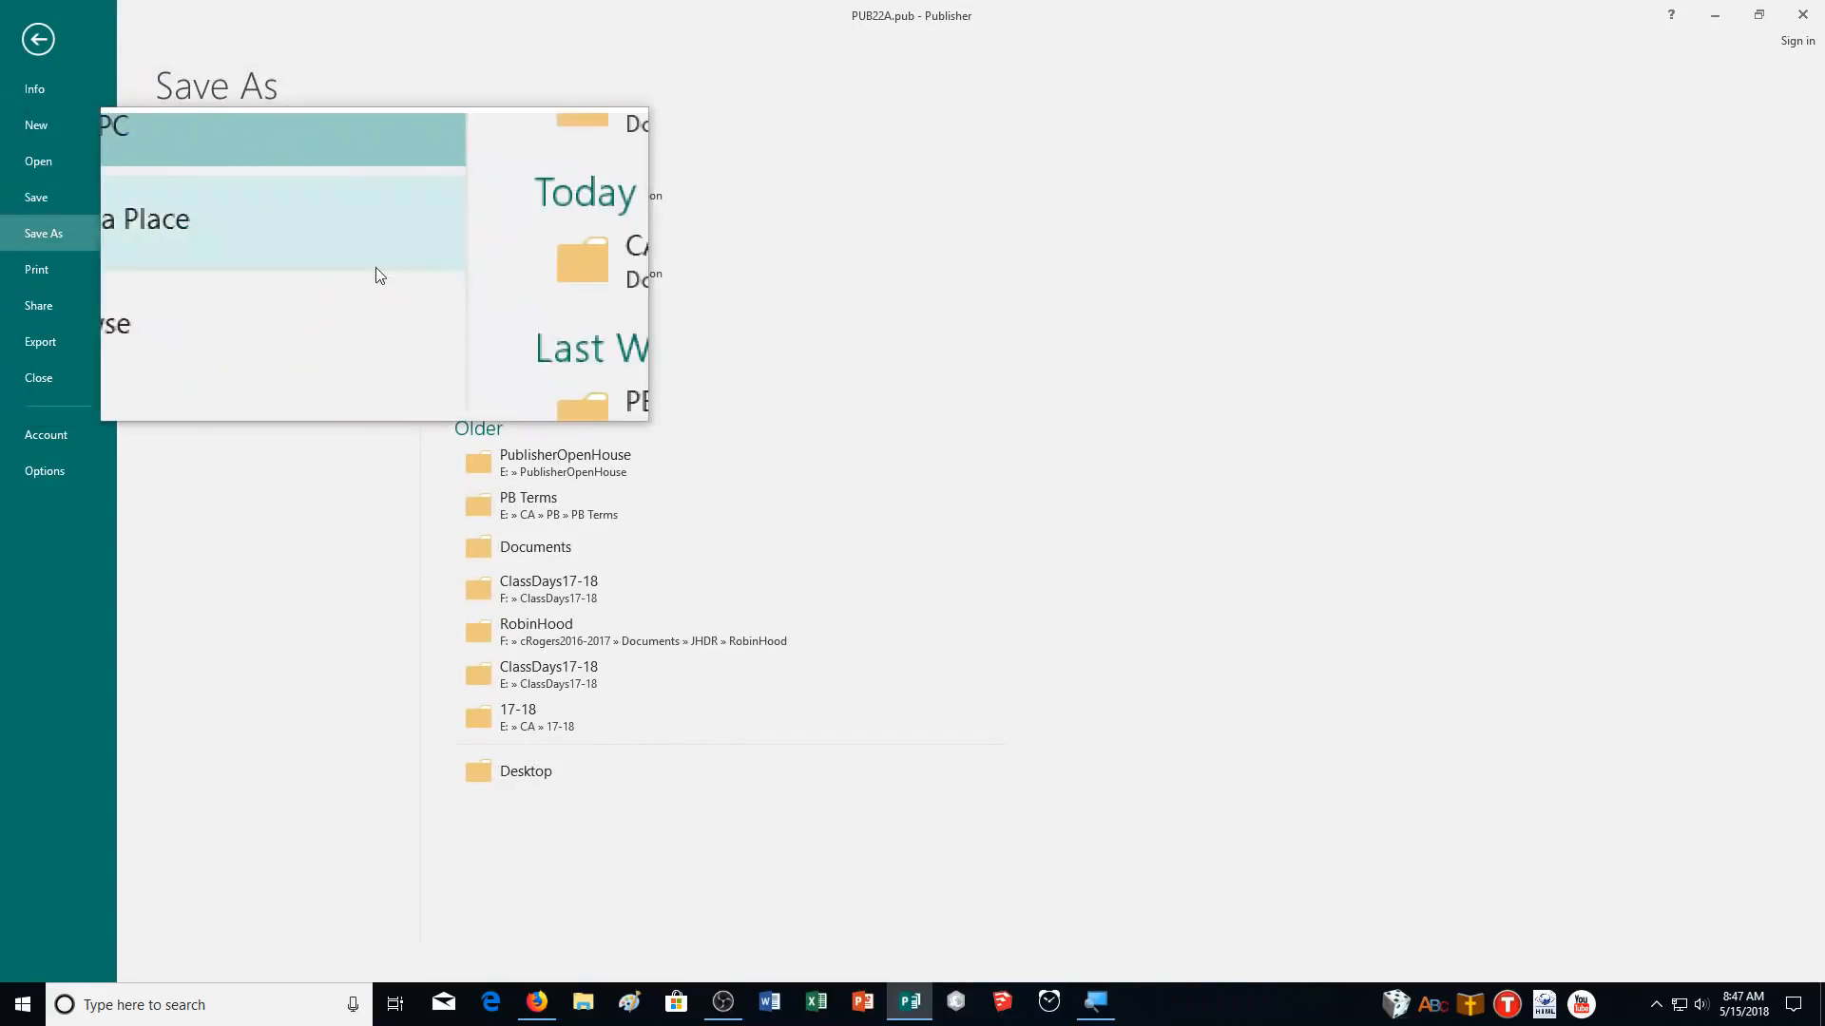
{"action": "left_click", "coordinate": [523, 202]}
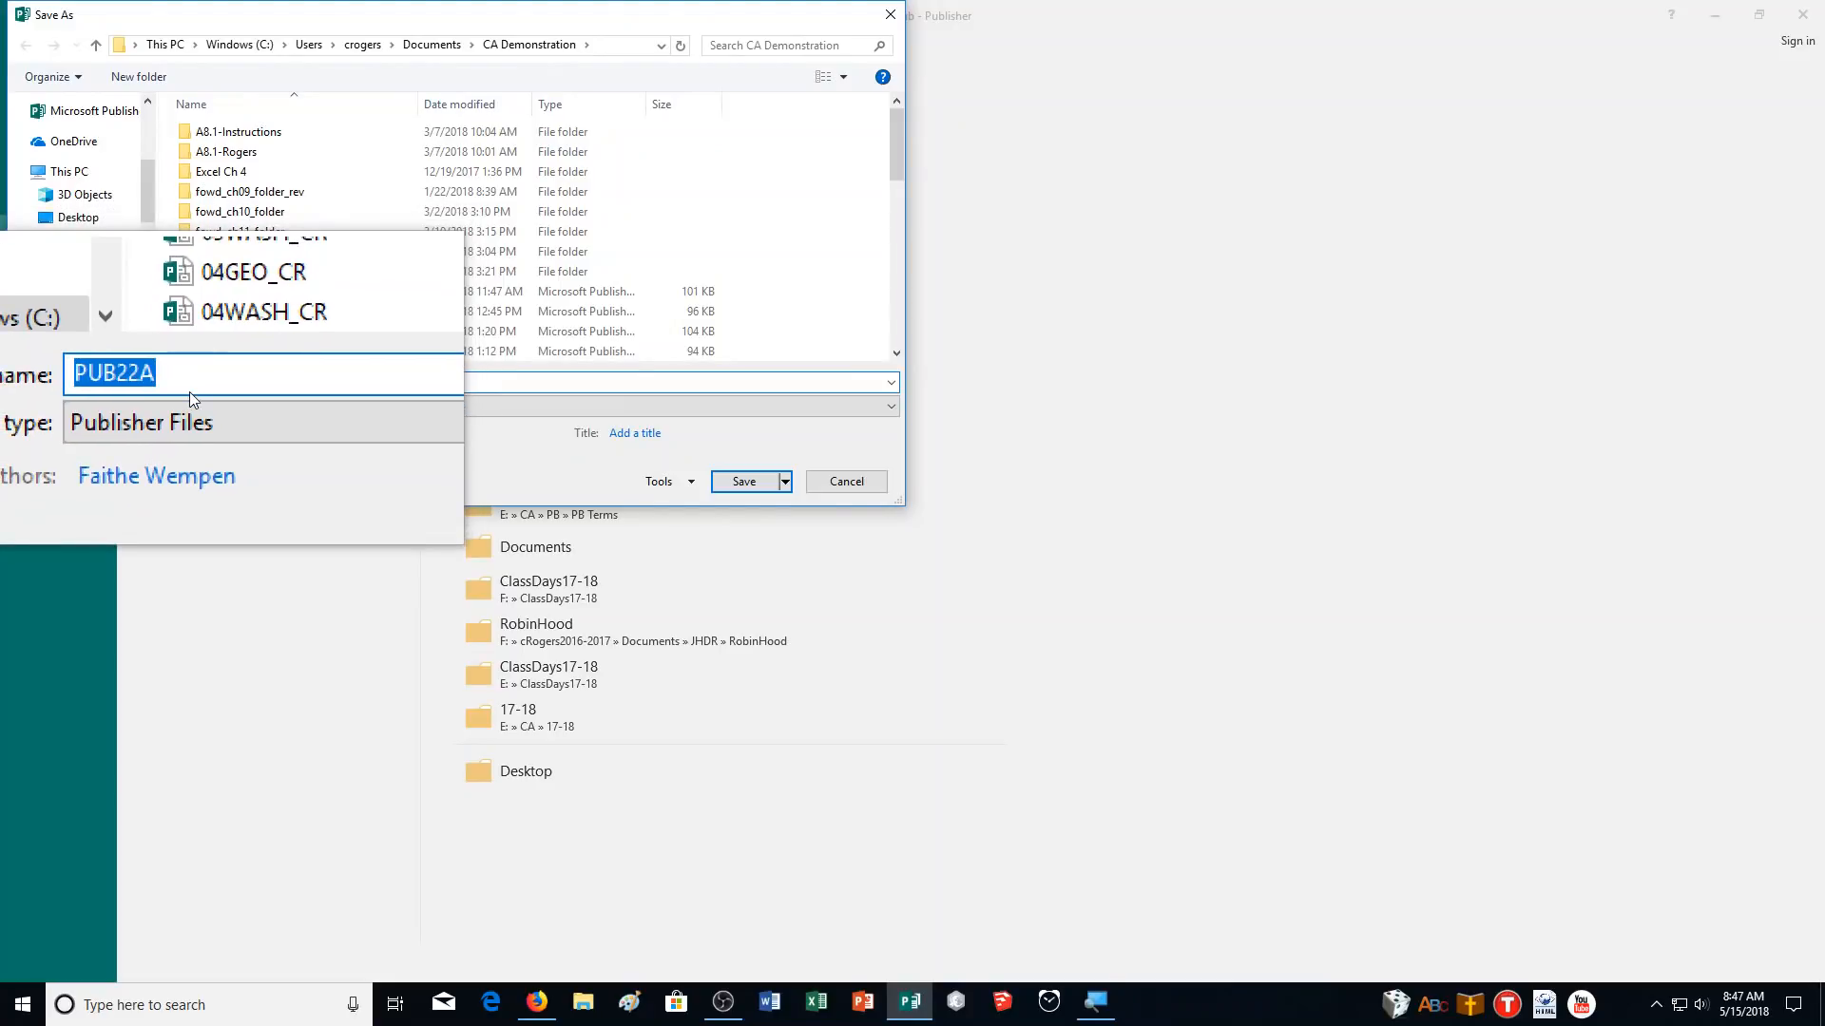
{"action": "type", "text": "22l"}
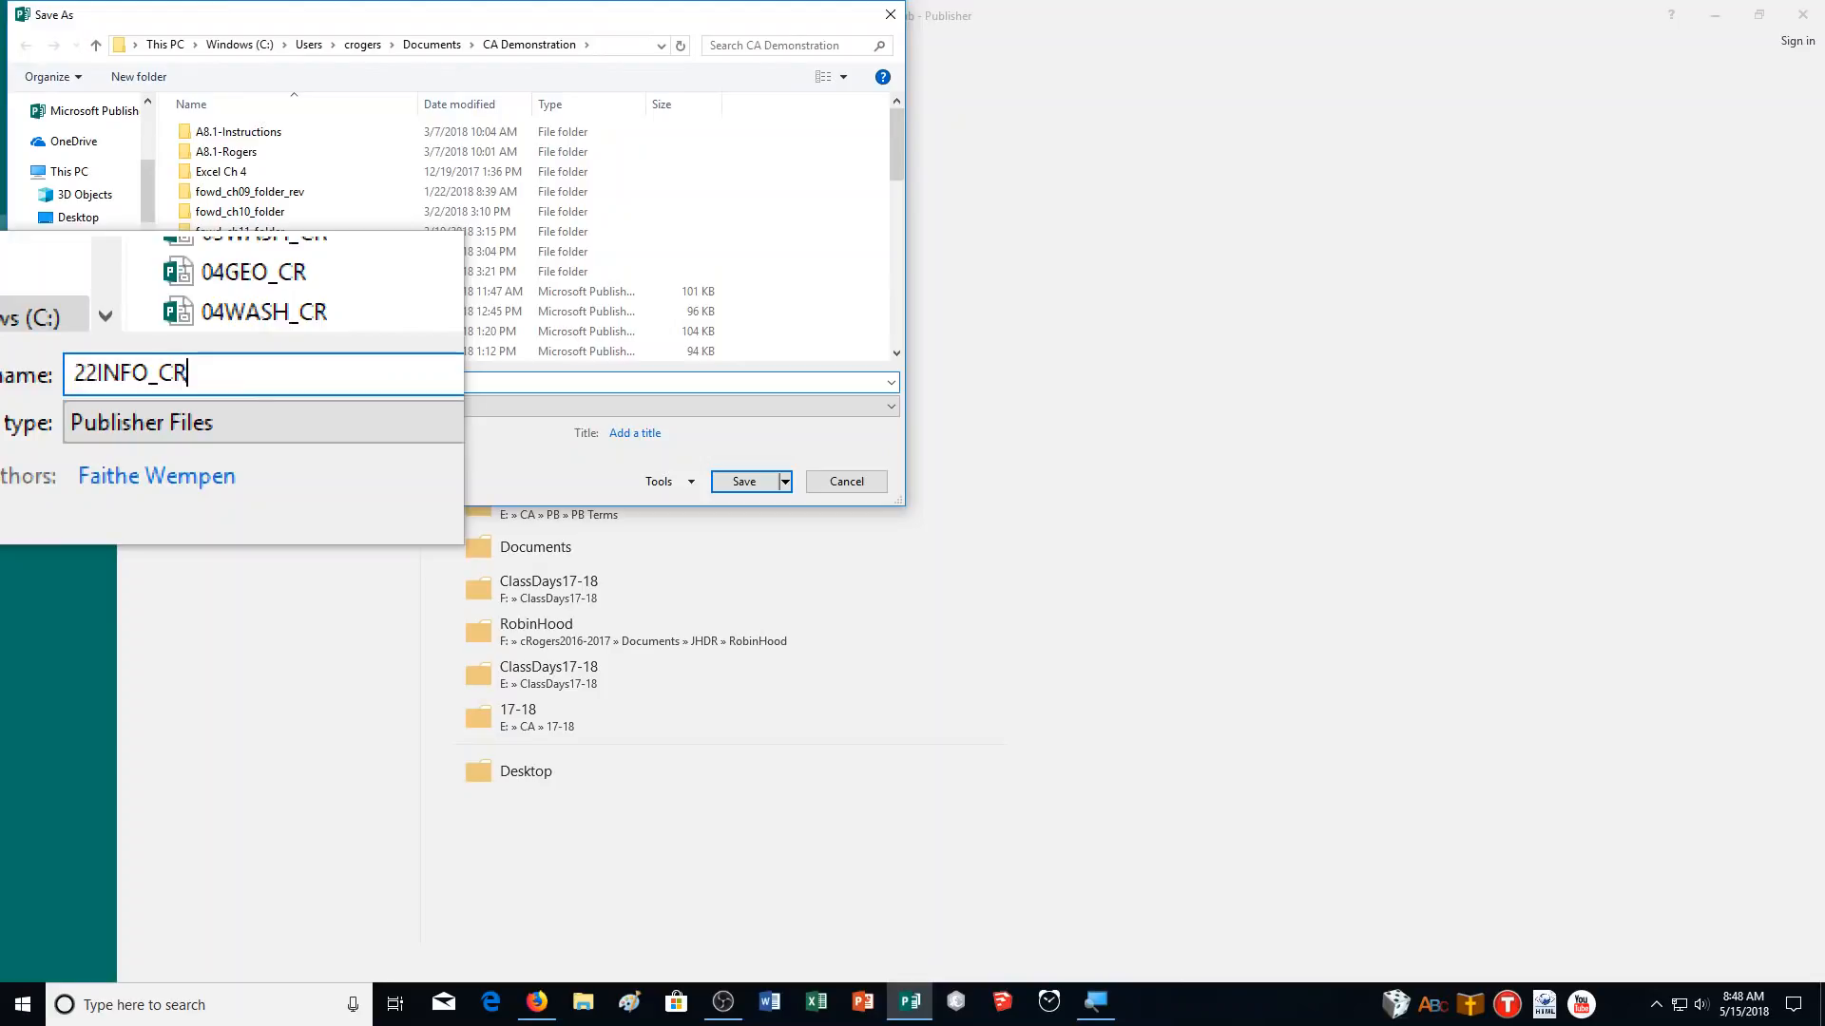
{"action": "left_click", "coordinate": [732, 482]}
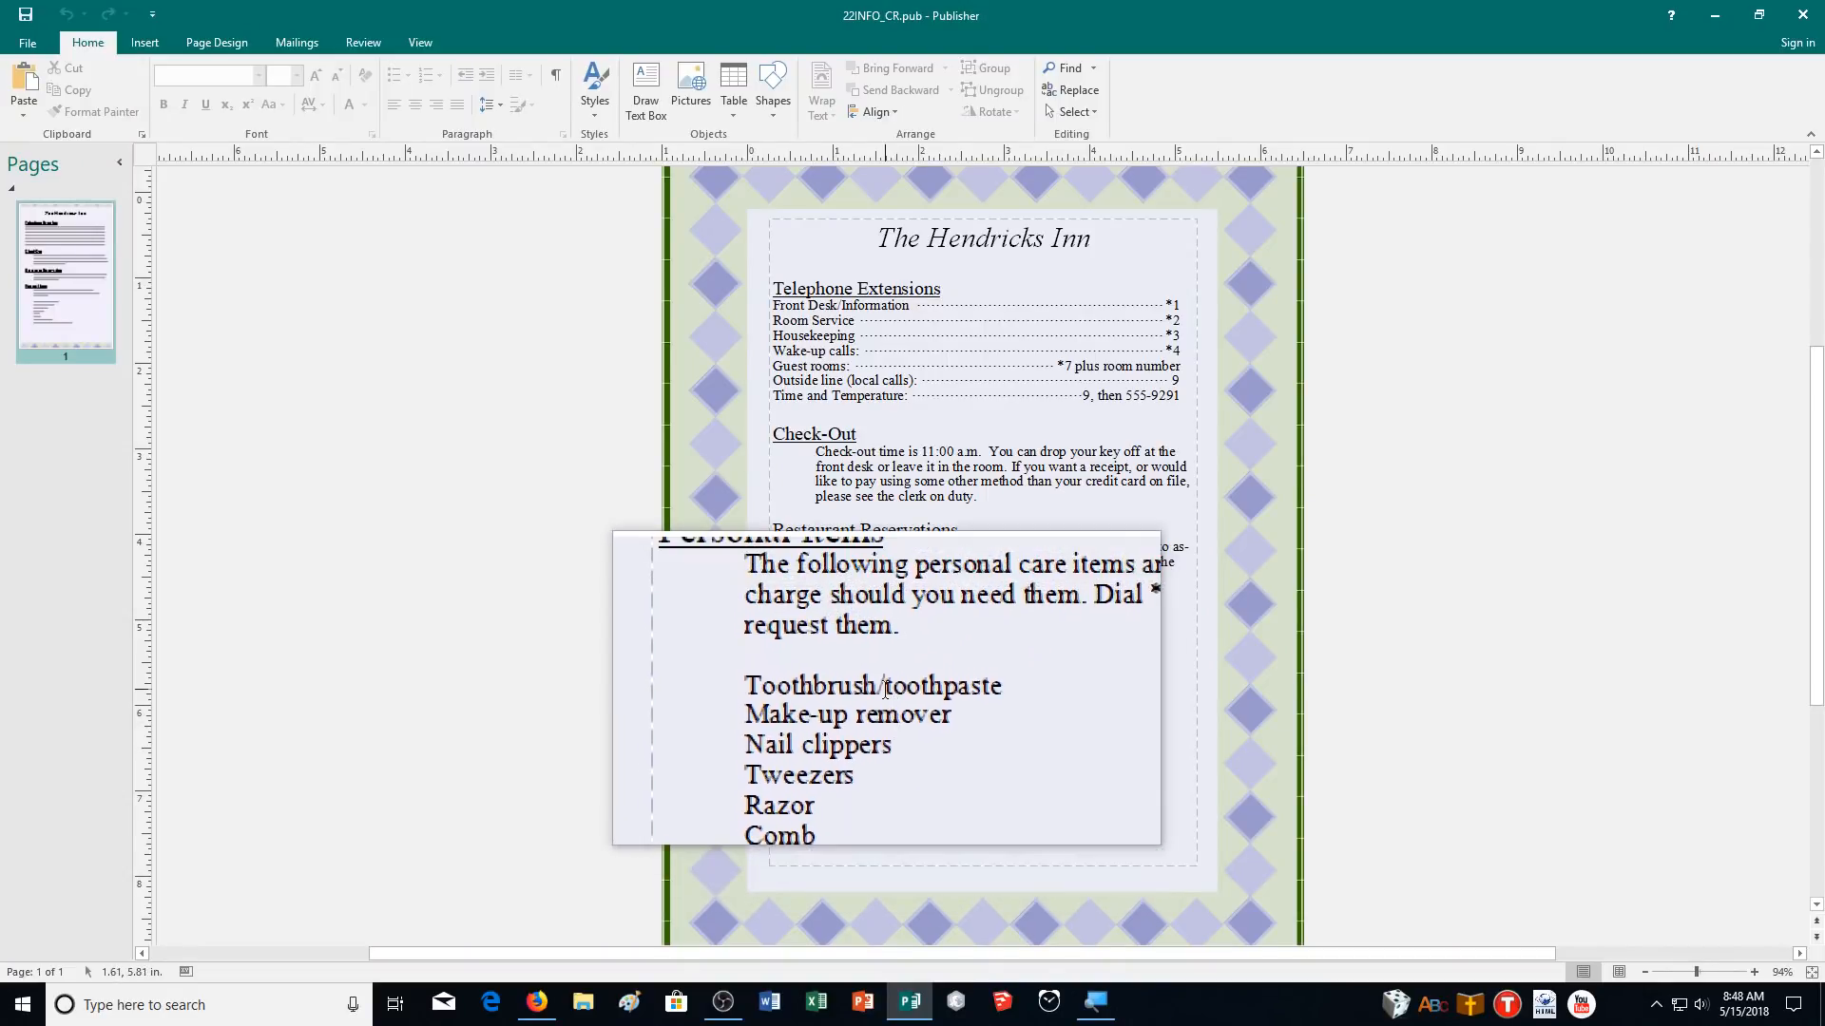
Step: Format the personal care items from Toothbrush/toothpaste to Hypoallergenic soap and shampoo as an a, b, c list with a colon separator
{"action": "left_click_drag", "start_coordinate": [1007, 789], "coordinate": [779, 689]}
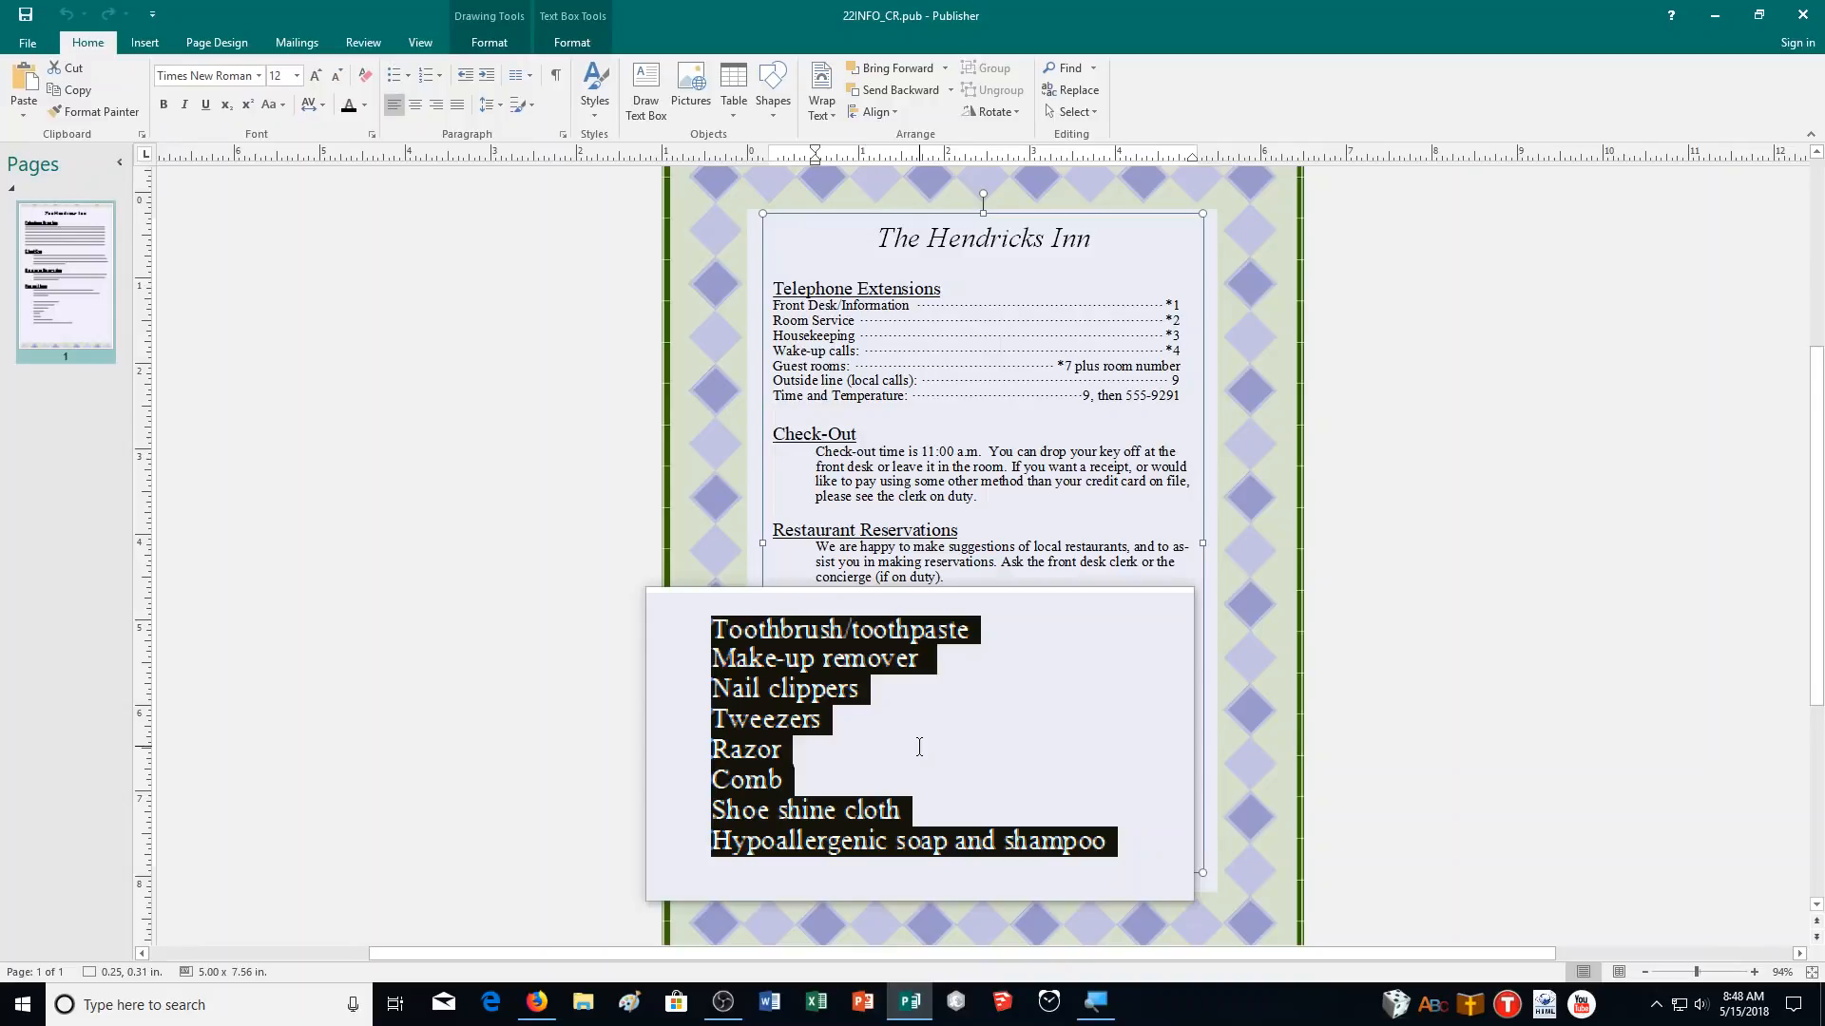
{"action": "left_click", "coordinate": [441, 77]}
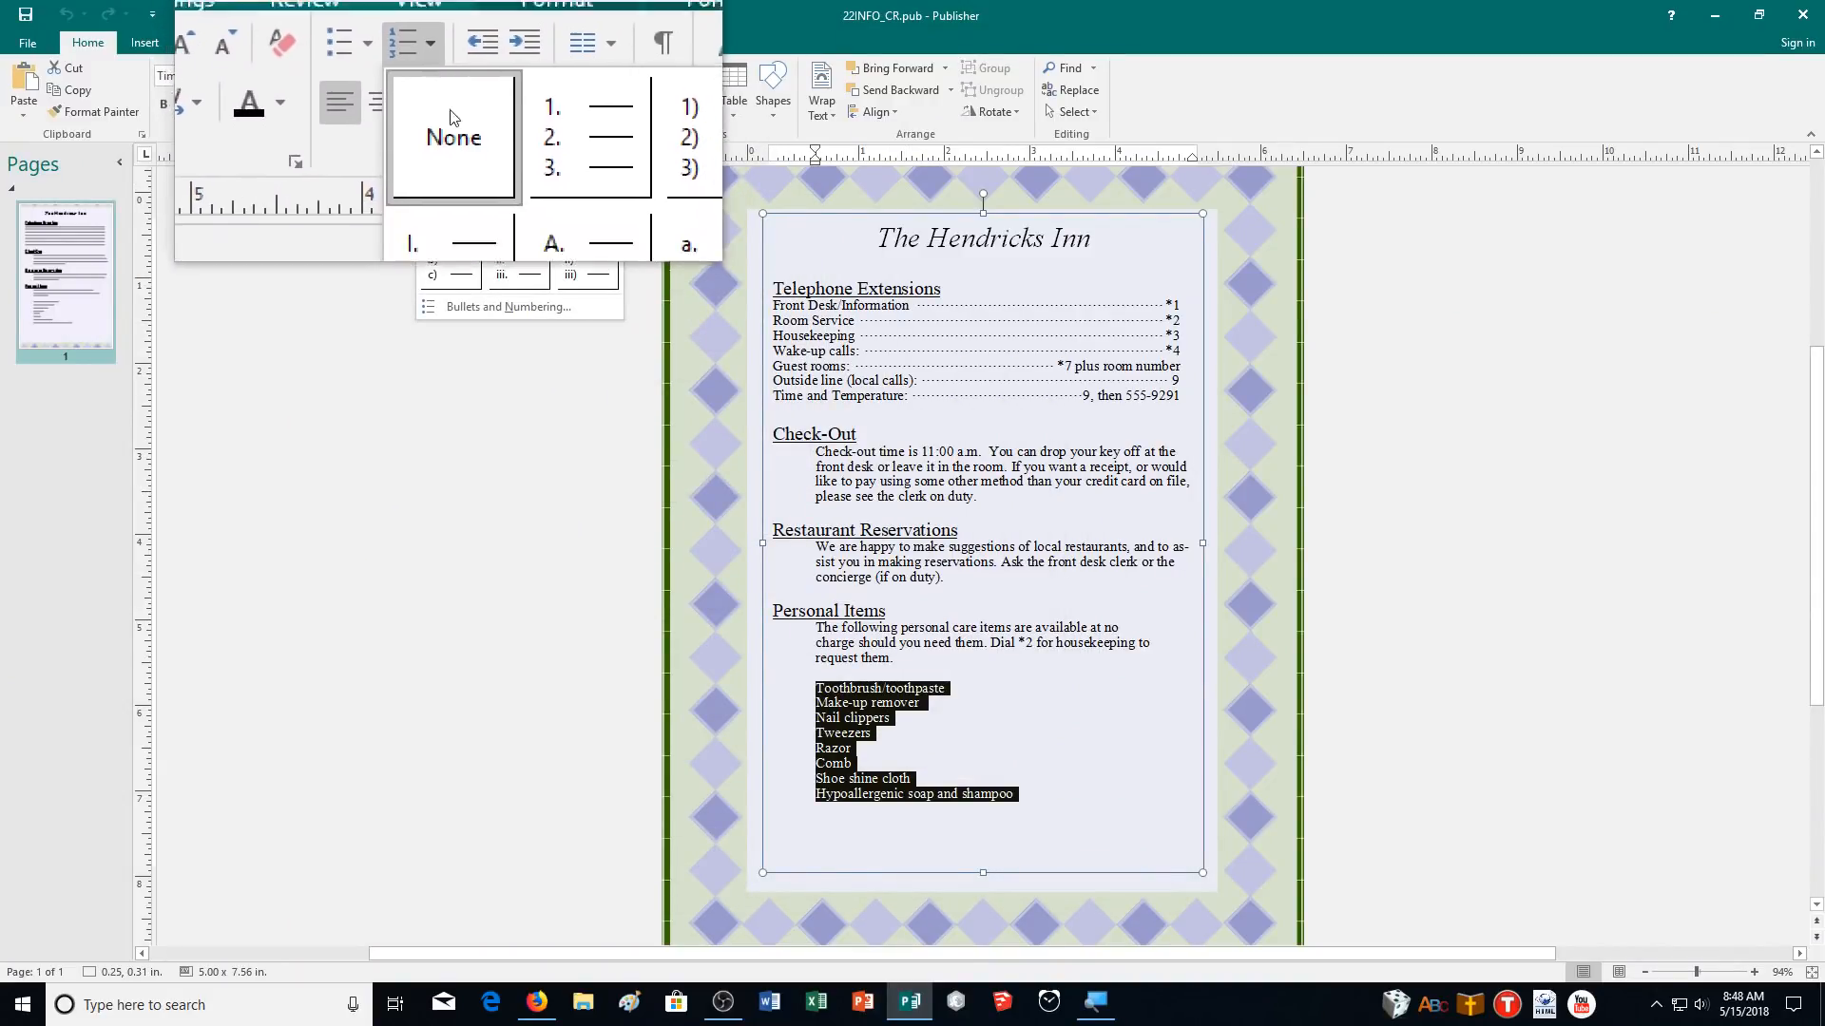
{"action": "left_click", "coordinate": [480, 302]}
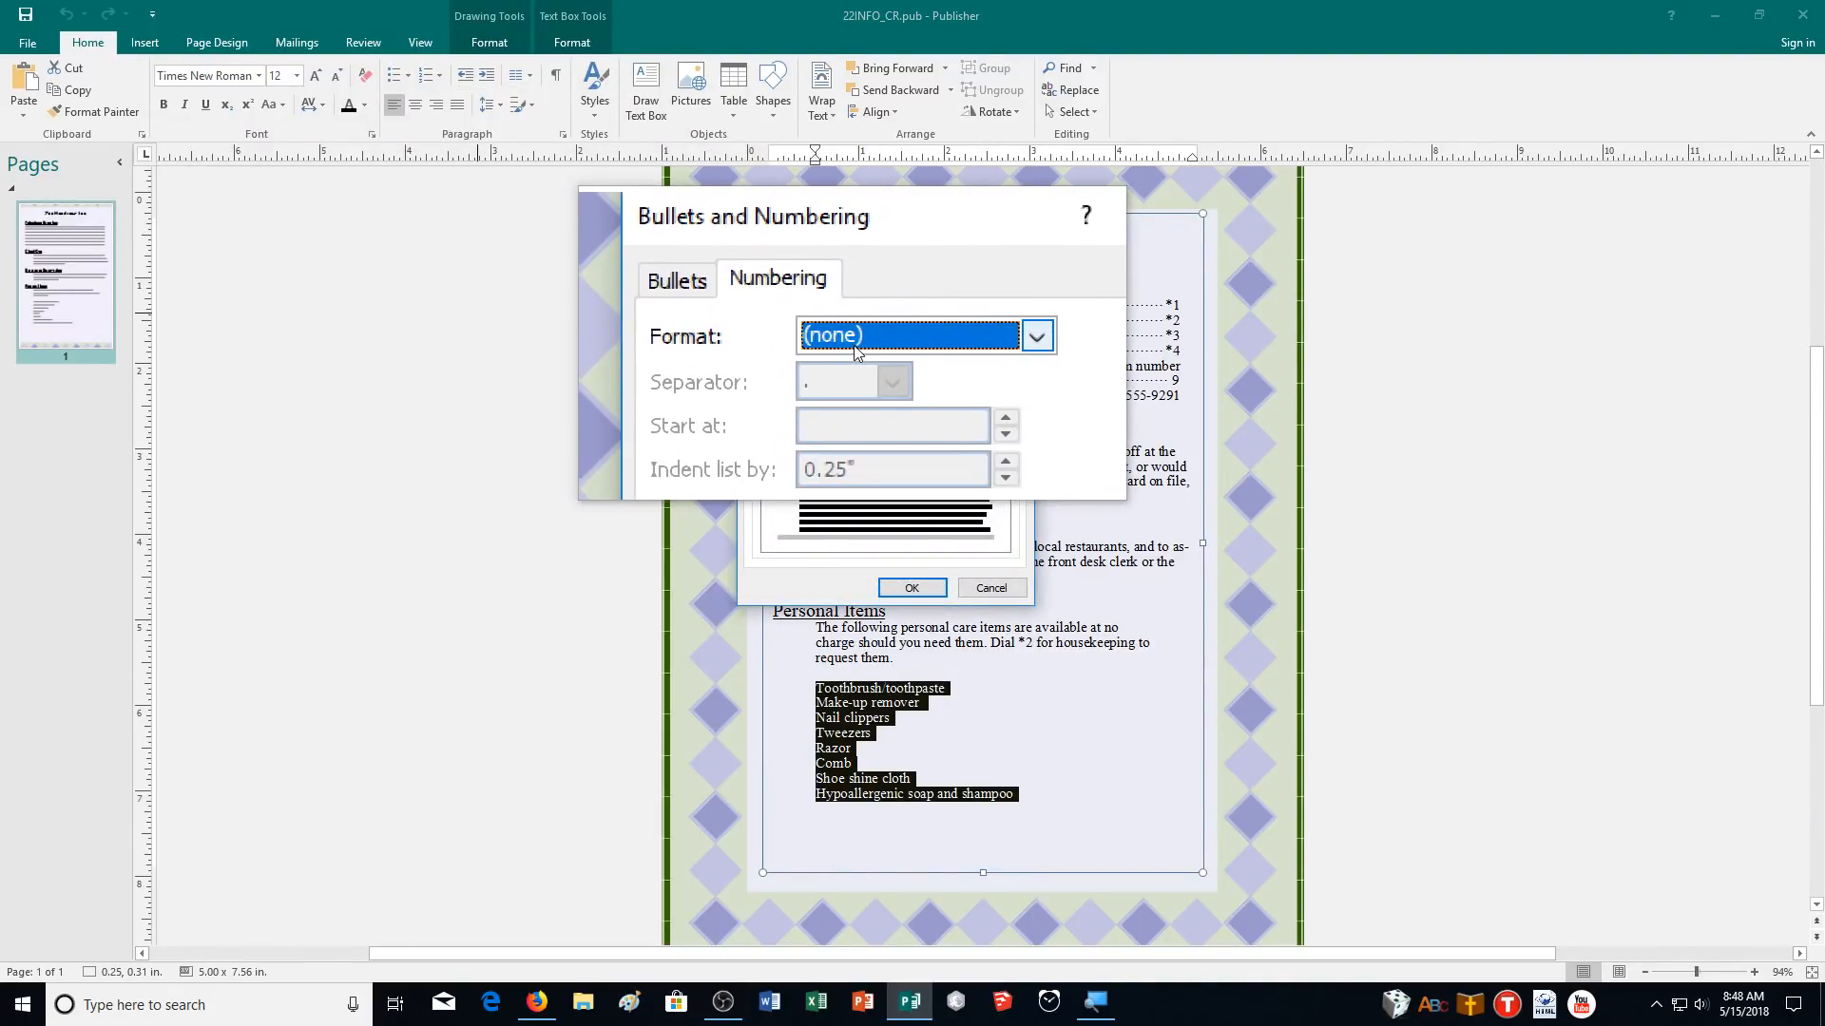
{"action": "left_click", "coordinate": [857, 352]}
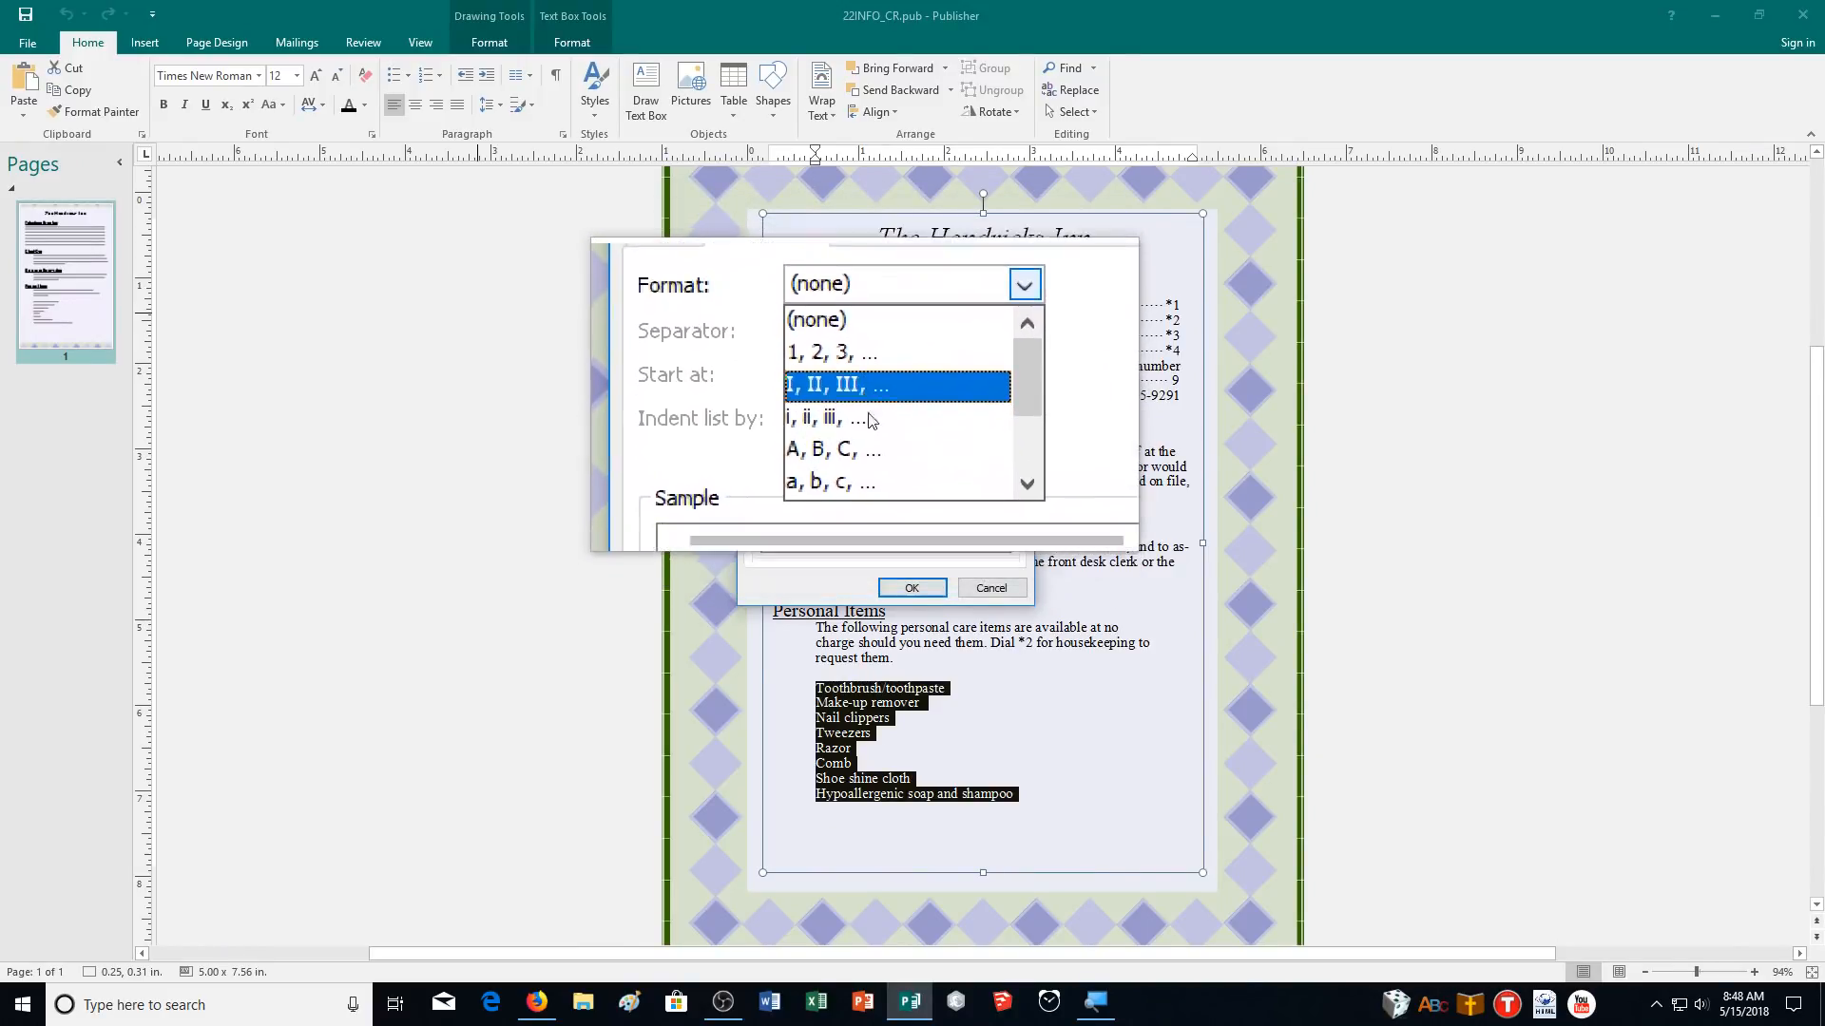
{"action": "left_click", "coordinate": [868, 433]}
{"action": "left_click", "coordinate": [867, 366]}
{"action": "left_click", "coordinate": [854, 433]}
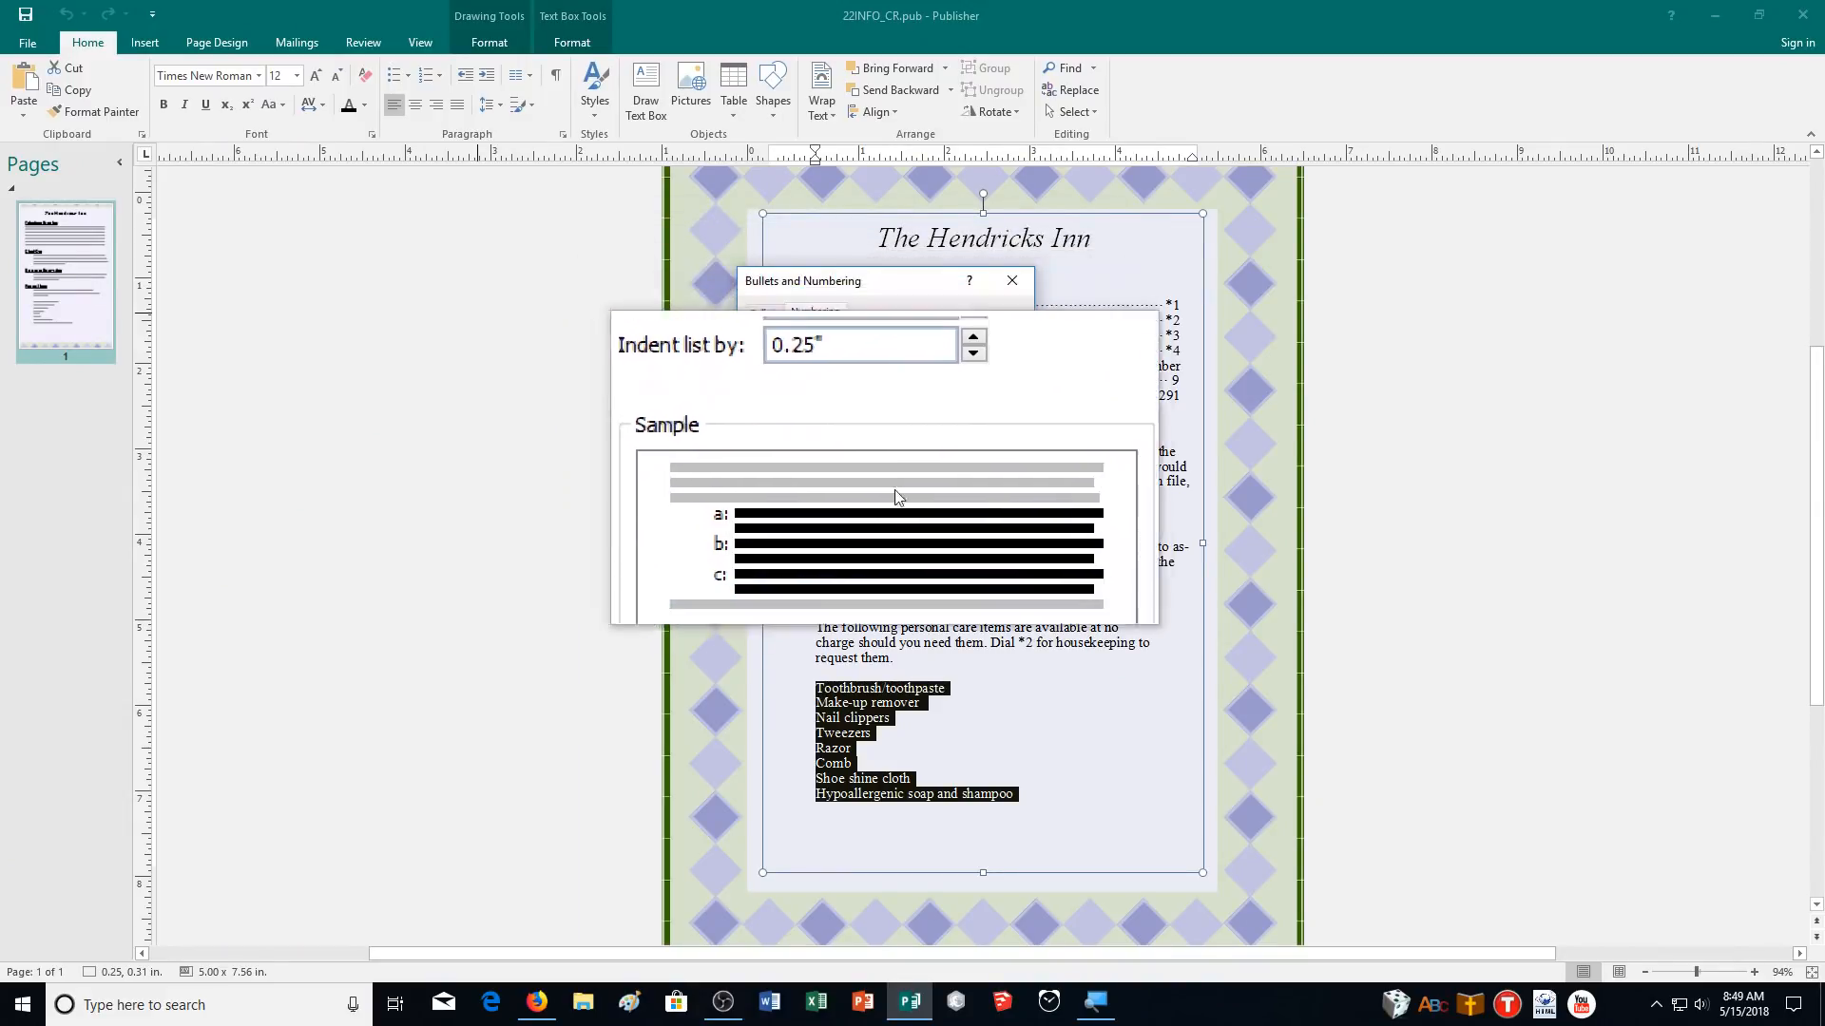
{"action": "left_click", "coordinate": [902, 584]}
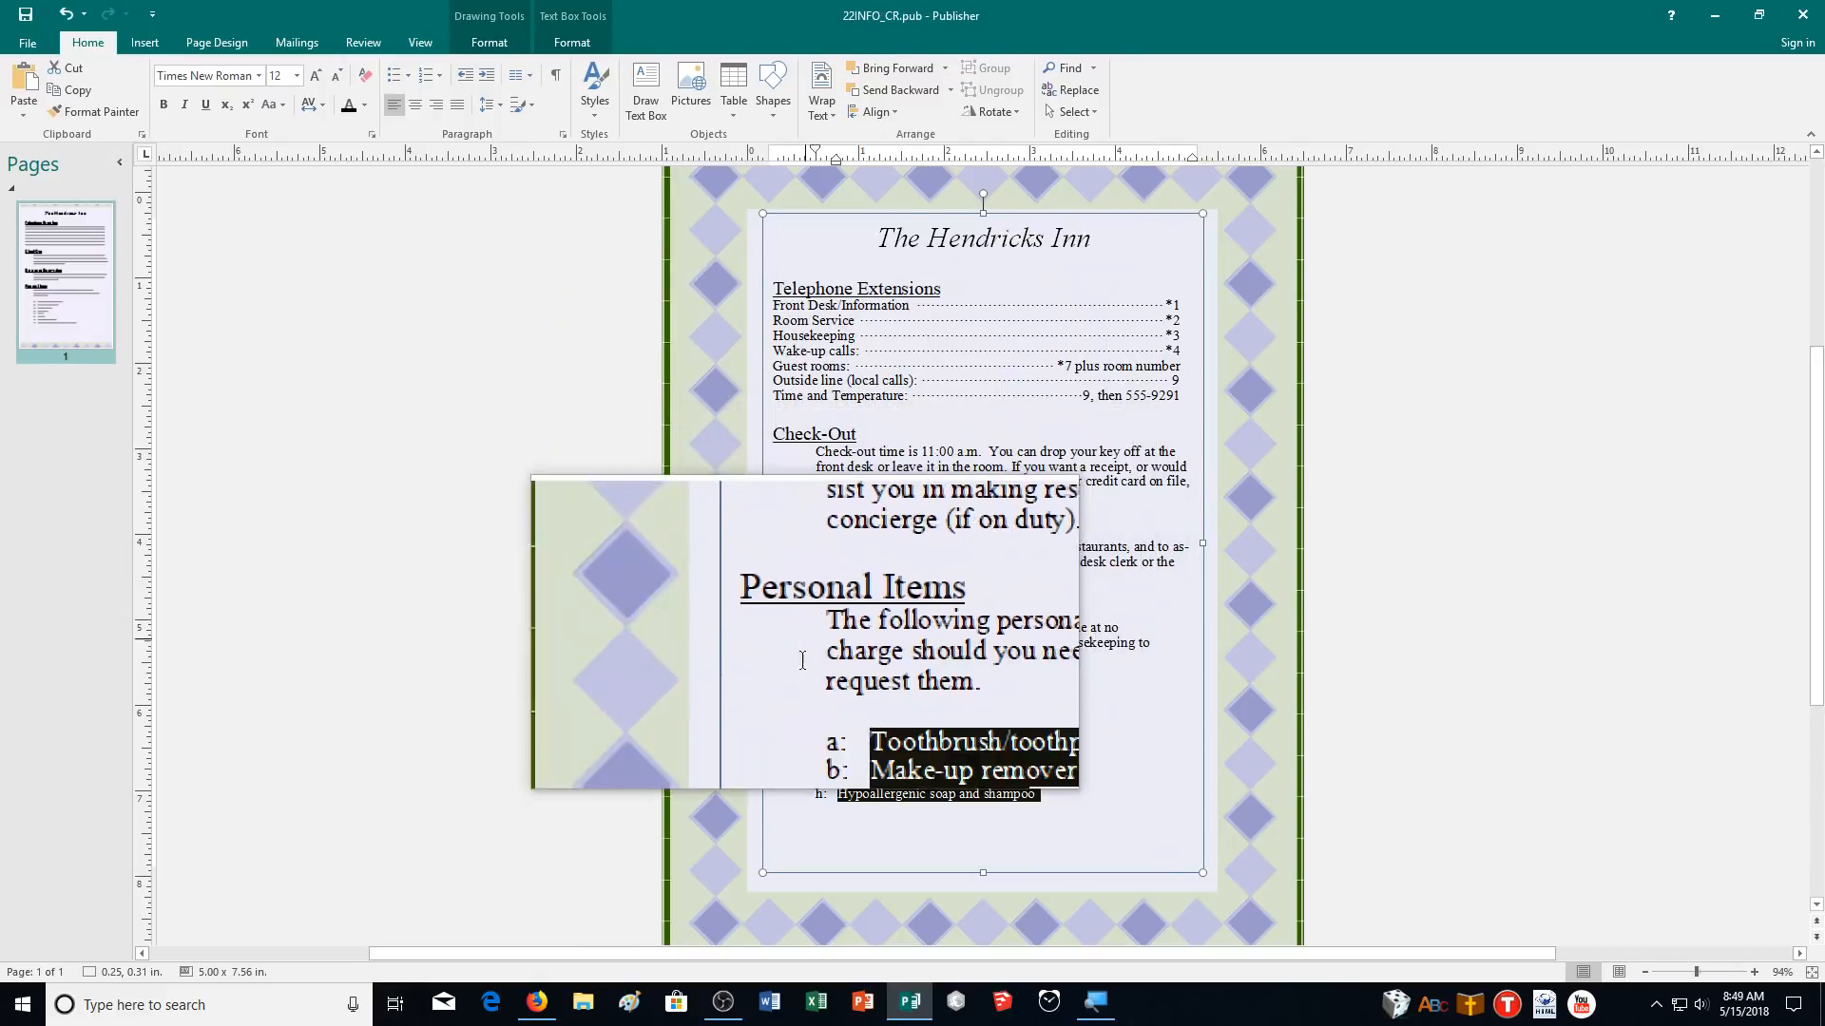
{"action": "left_click", "coordinate": [1053, 673]}
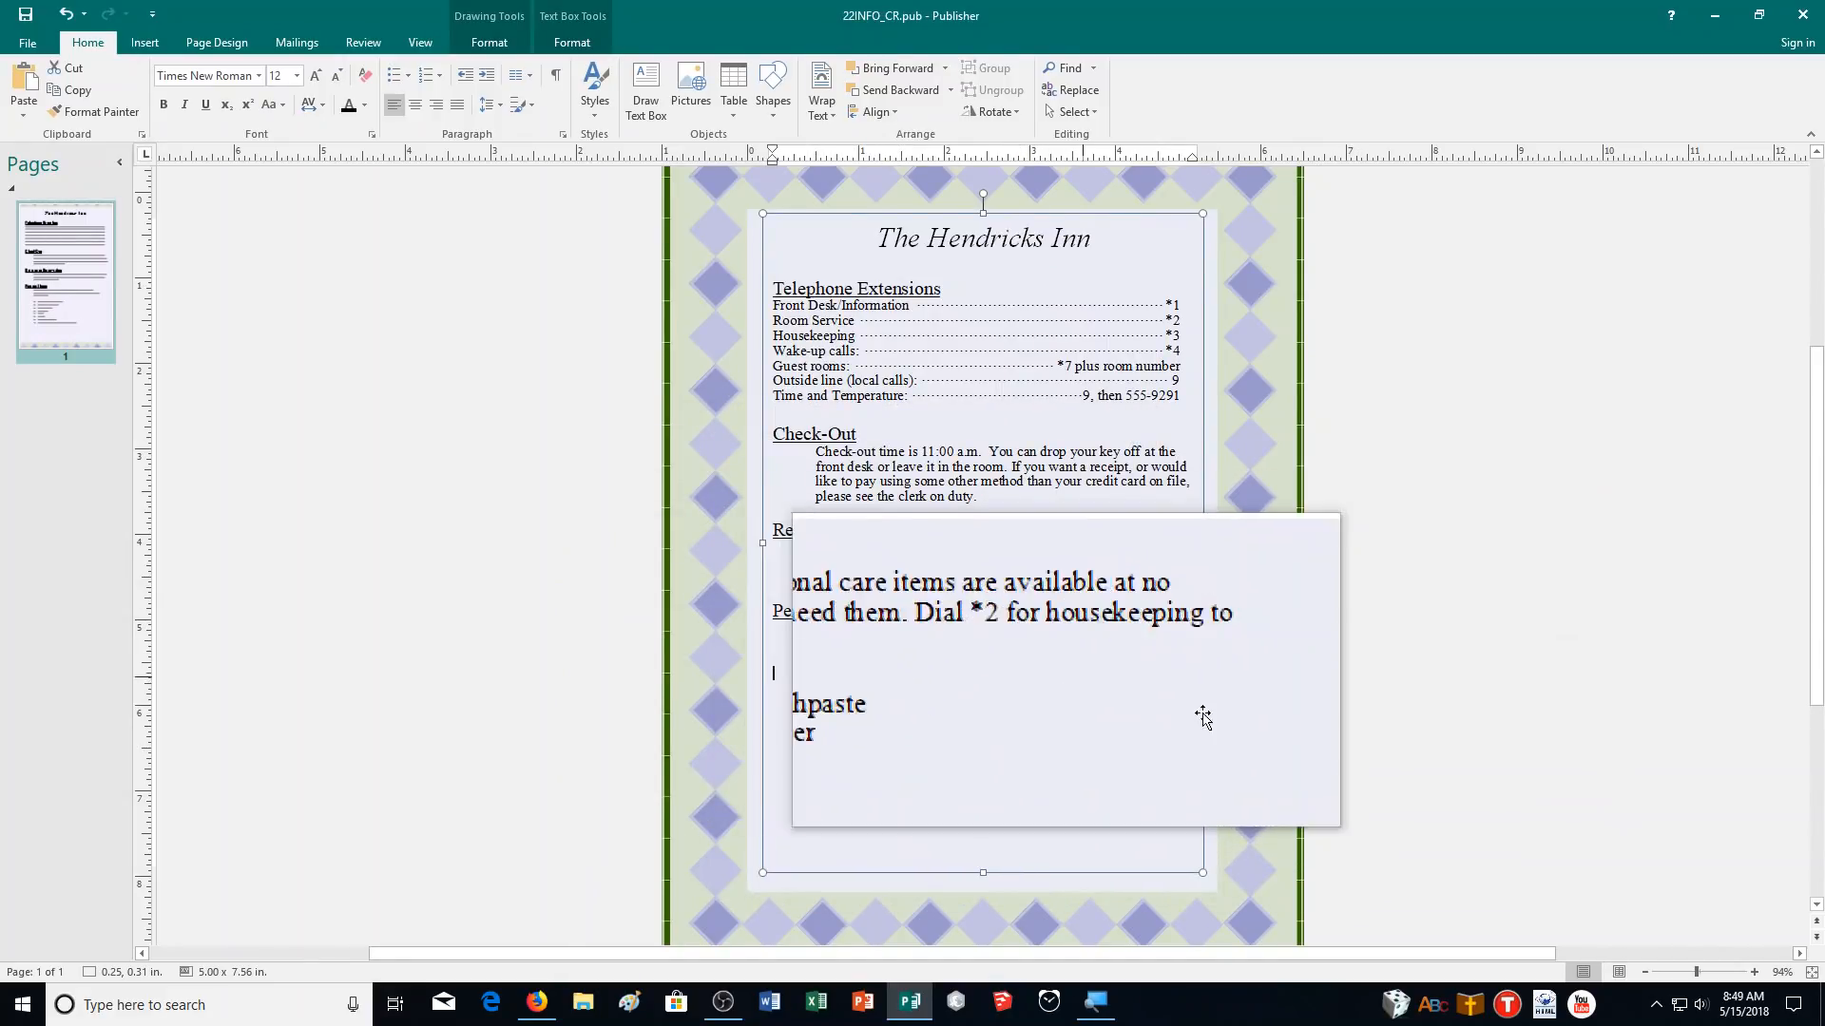
Step: Examine the lettered list in the Personal Items section up close
{"action": "left_click", "coordinate": [1756, 974]}
{"action": "left_click", "coordinate": [1756, 975]}
{"action": "left_click", "coordinate": [1757, 974]}
{"action": "left_click", "coordinate": [1756, 974]}
{"action": "left_click", "coordinate": [1756, 975]}
{"action": "left_click", "coordinate": [1756, 975]}
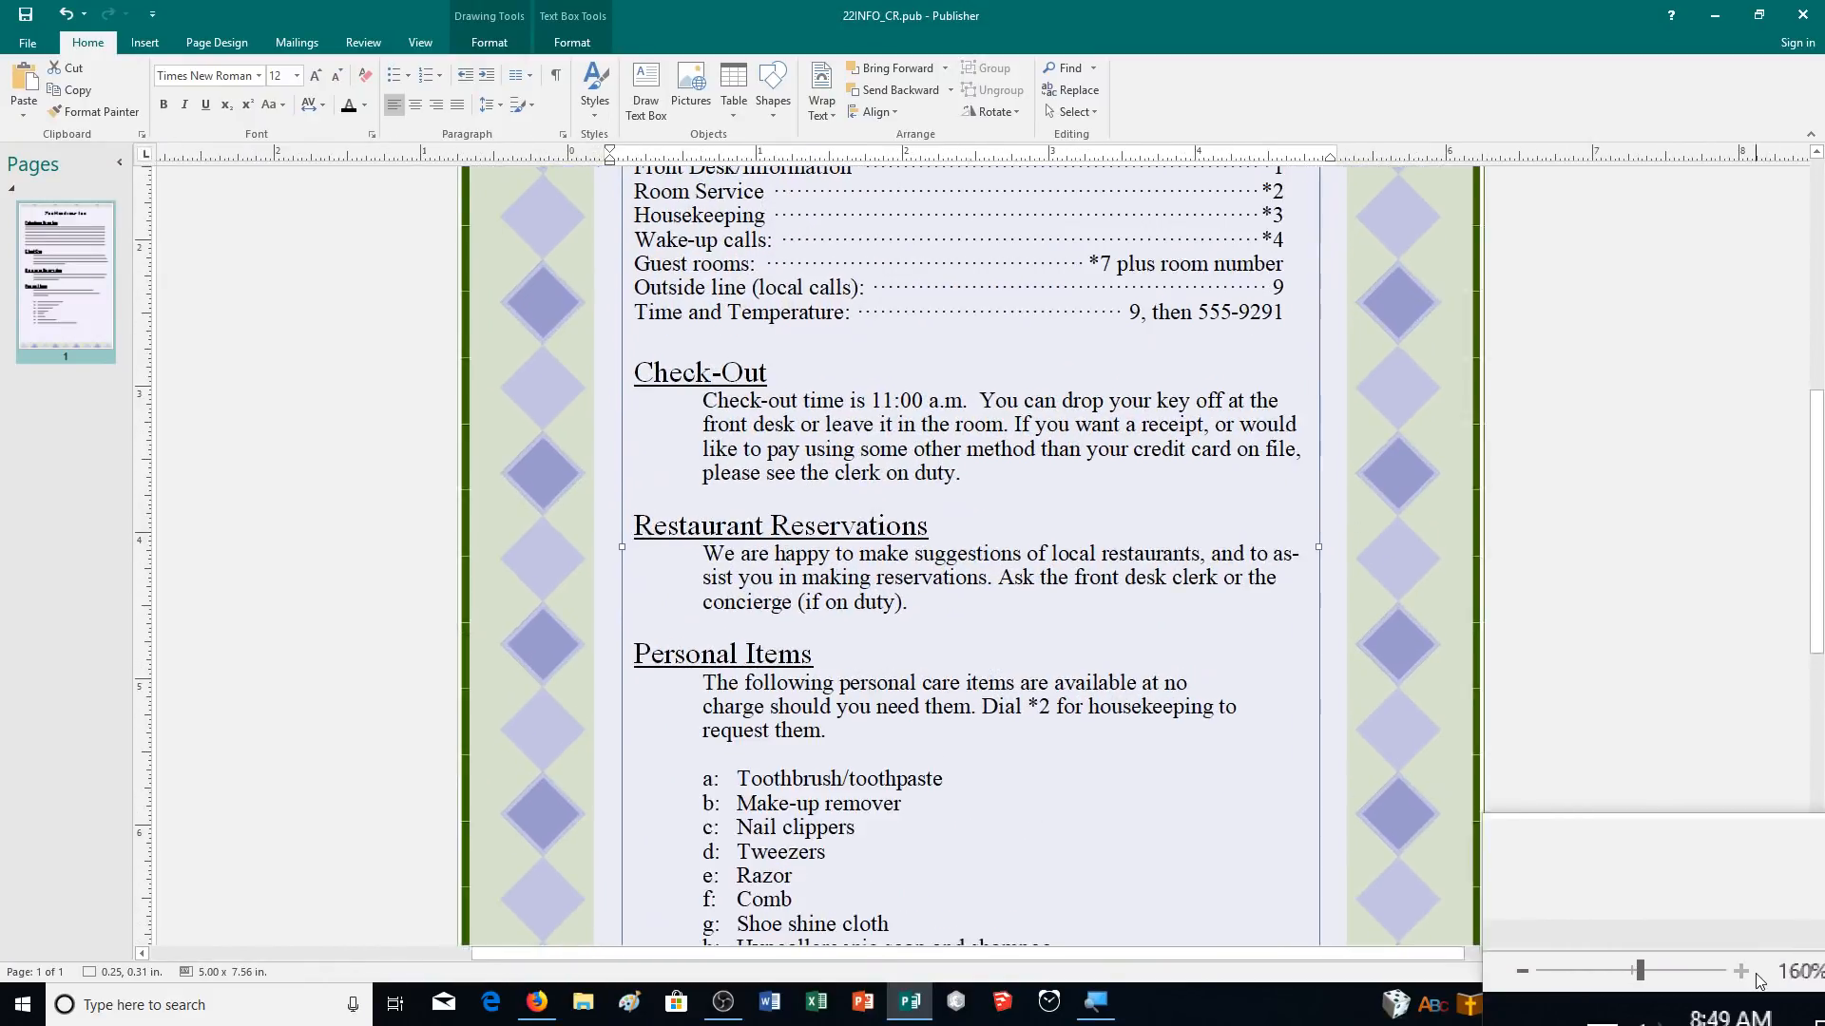
{"action": "left_click", "coordinate": [1756, 975]}
{"action": "left_click", "coordinate": [1756, 975]}
{"action": "scroll", "coordinate": [1145, 528], "scroll_direction": "down", "scroll_amount": 8}
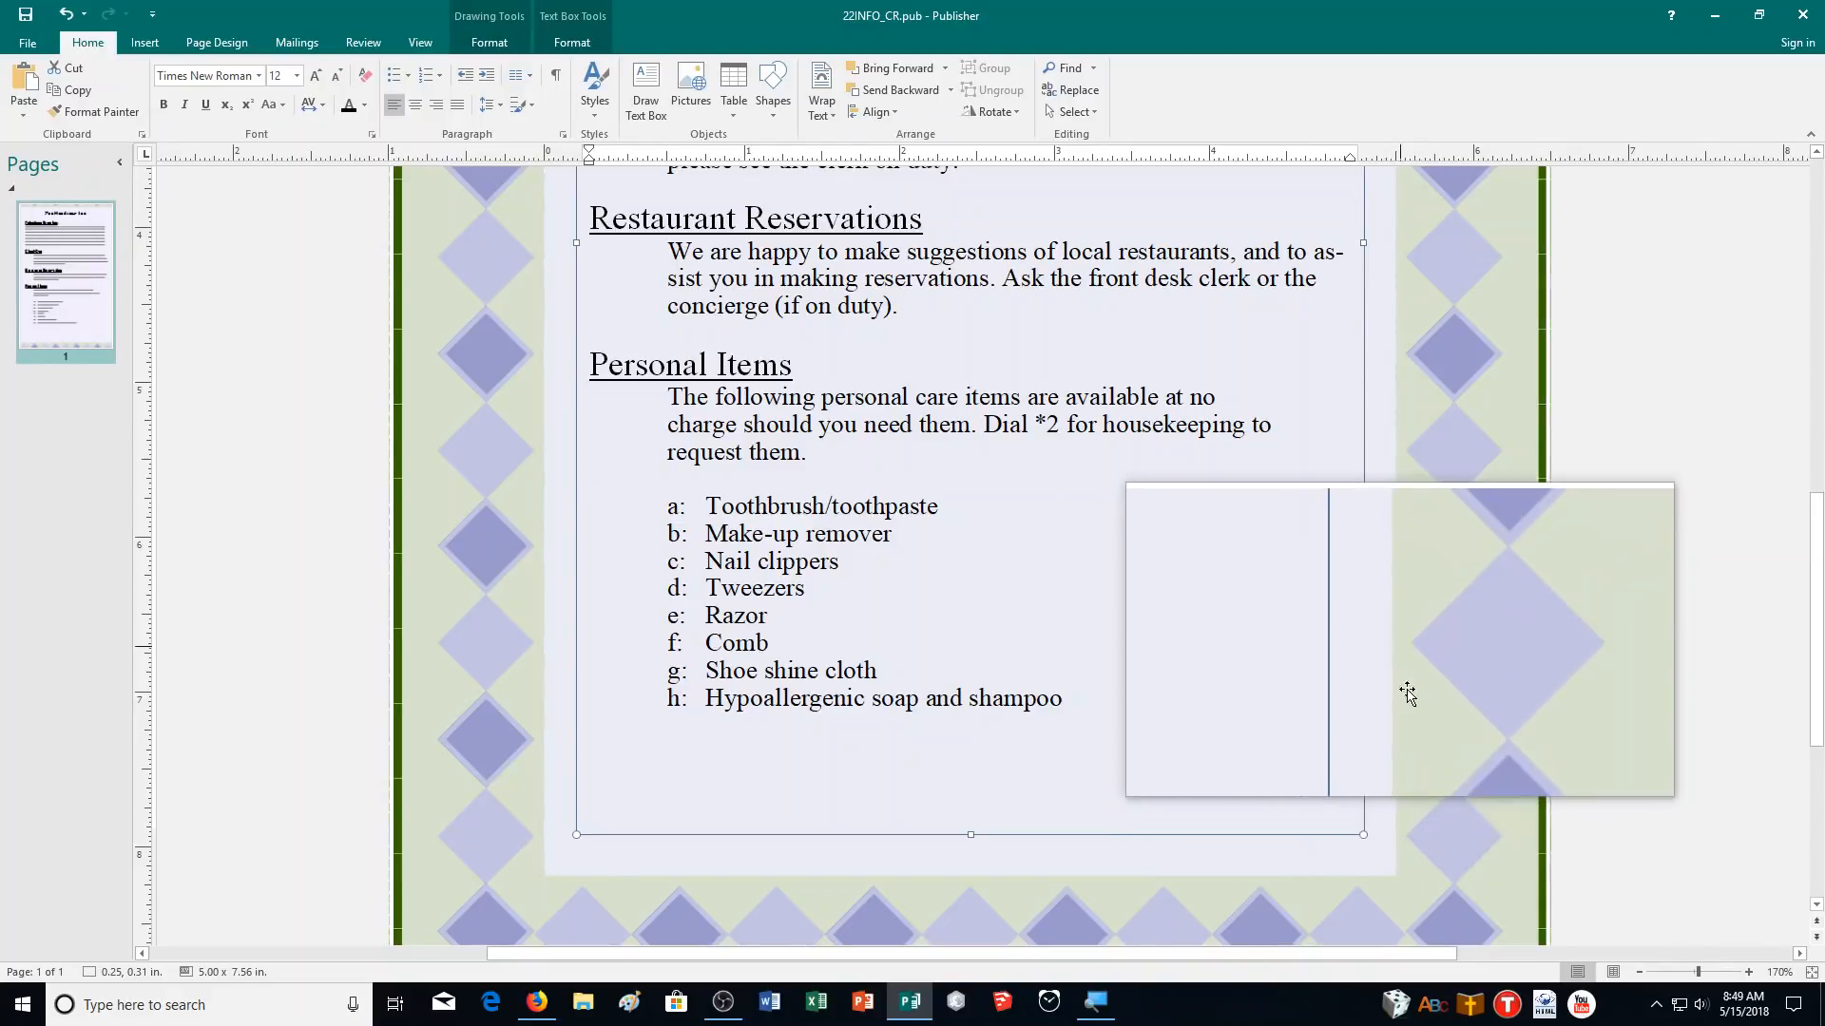
{"action": "left_click", "coordinate": [1749, 972]}
{"action": "left_click", "coordinate": [1750, 973]}
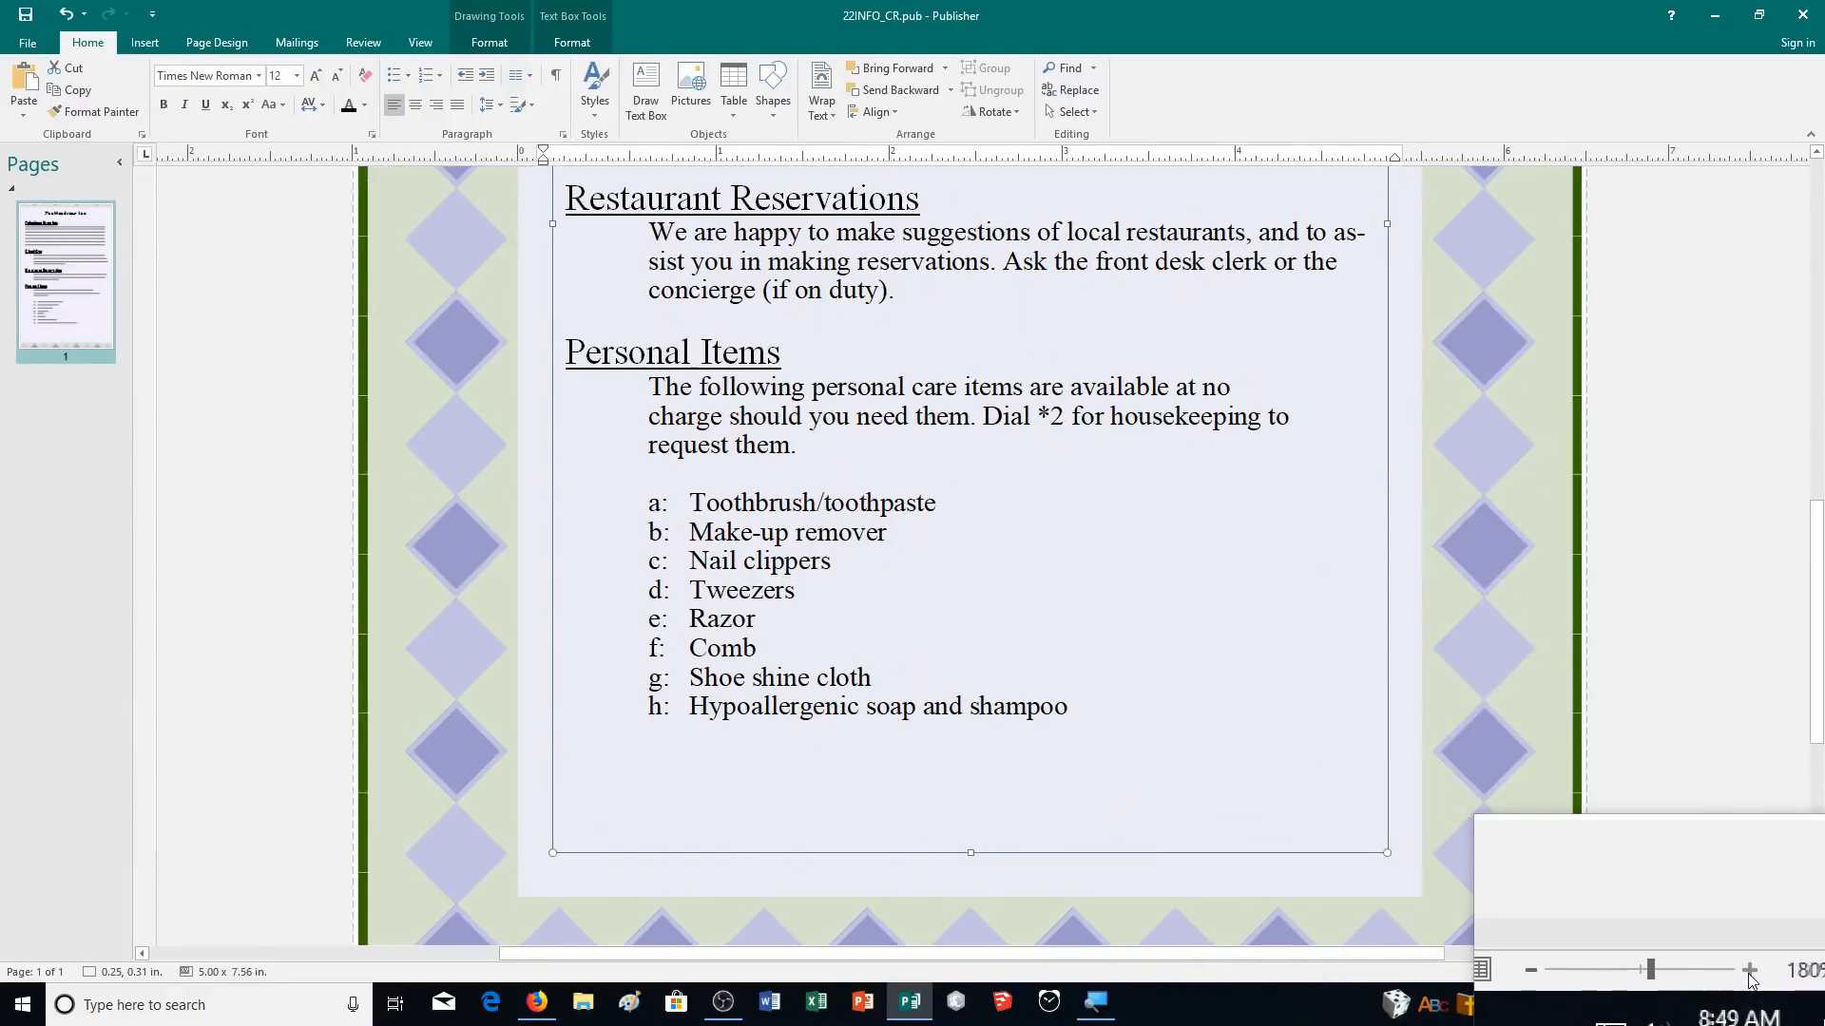
{"action": "left_click", "coordinate": [1750, 972]}
{"action": "left_click", "coordinate": [1750, 973]}
{"action": "left_click", "coordinate": [1750, 972]}
{"action": "left_click", "coordinate": [1750, 972]}
{"action": "left_click", "coordinate": [1750, 972]}
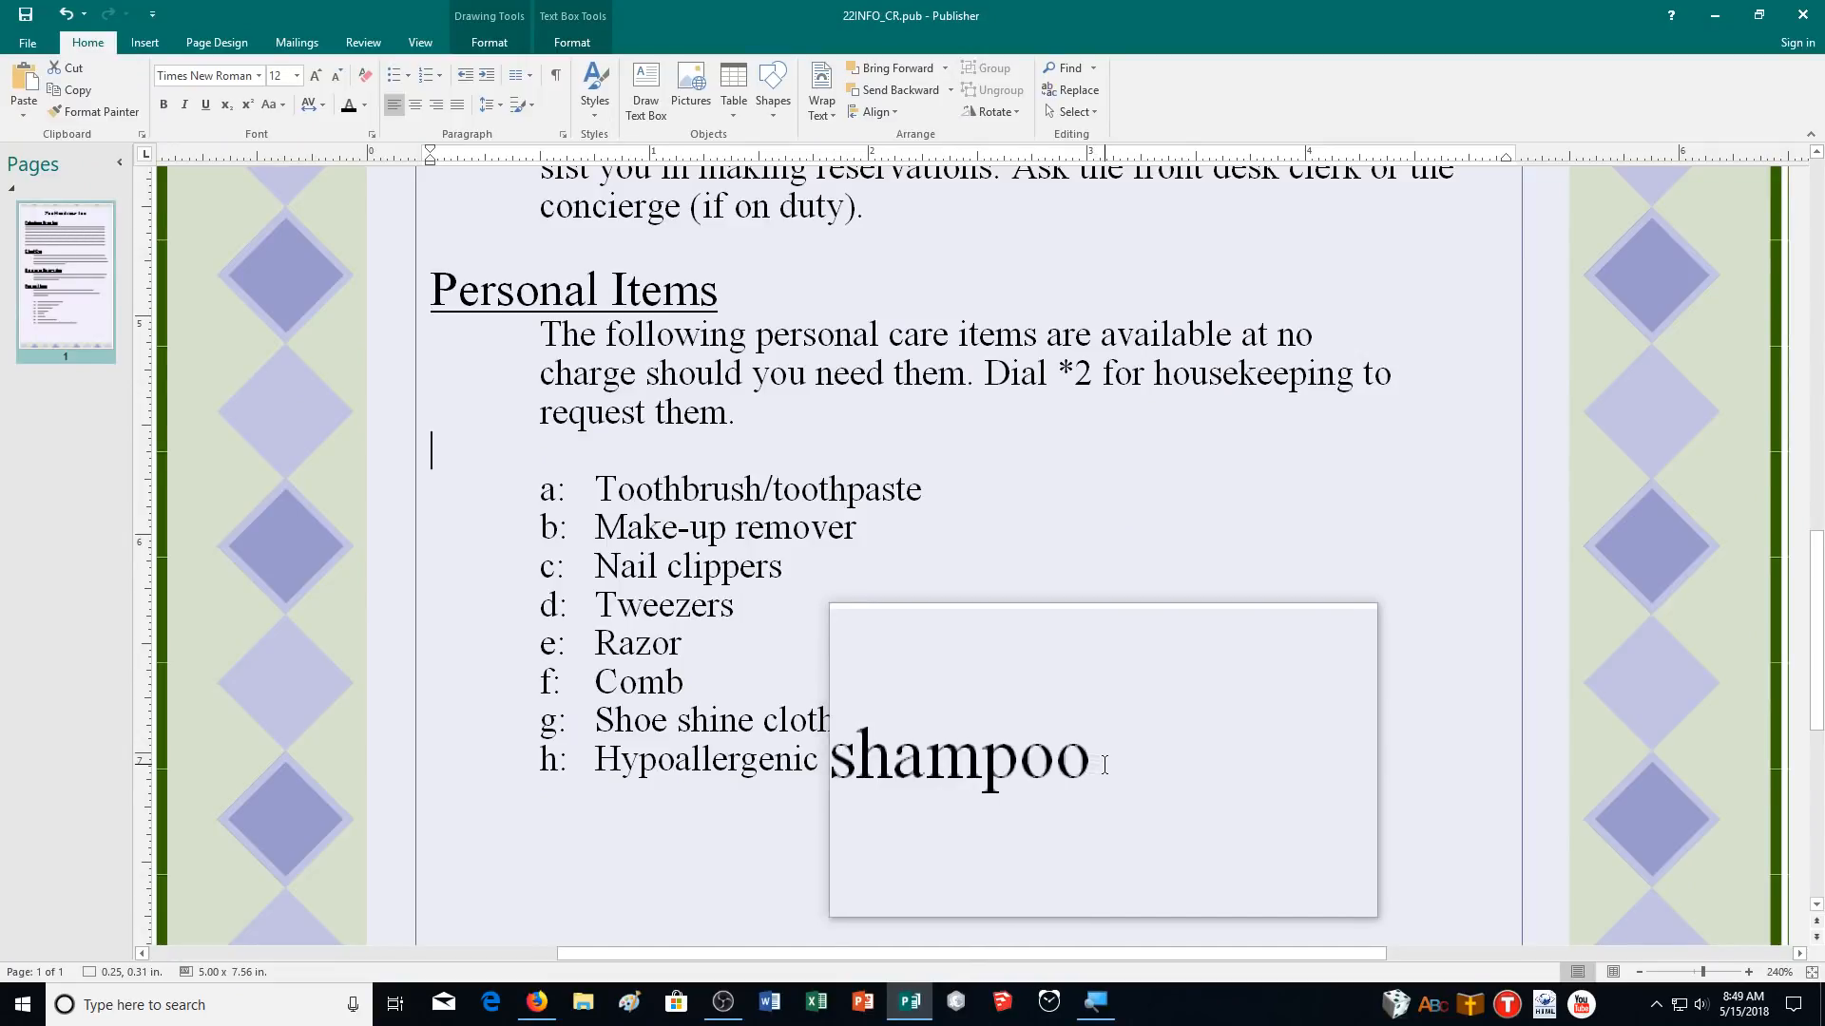
{"action": "left_click_drag", "start_coordinate": [1106, 767], "coordinate": [595, 490]}
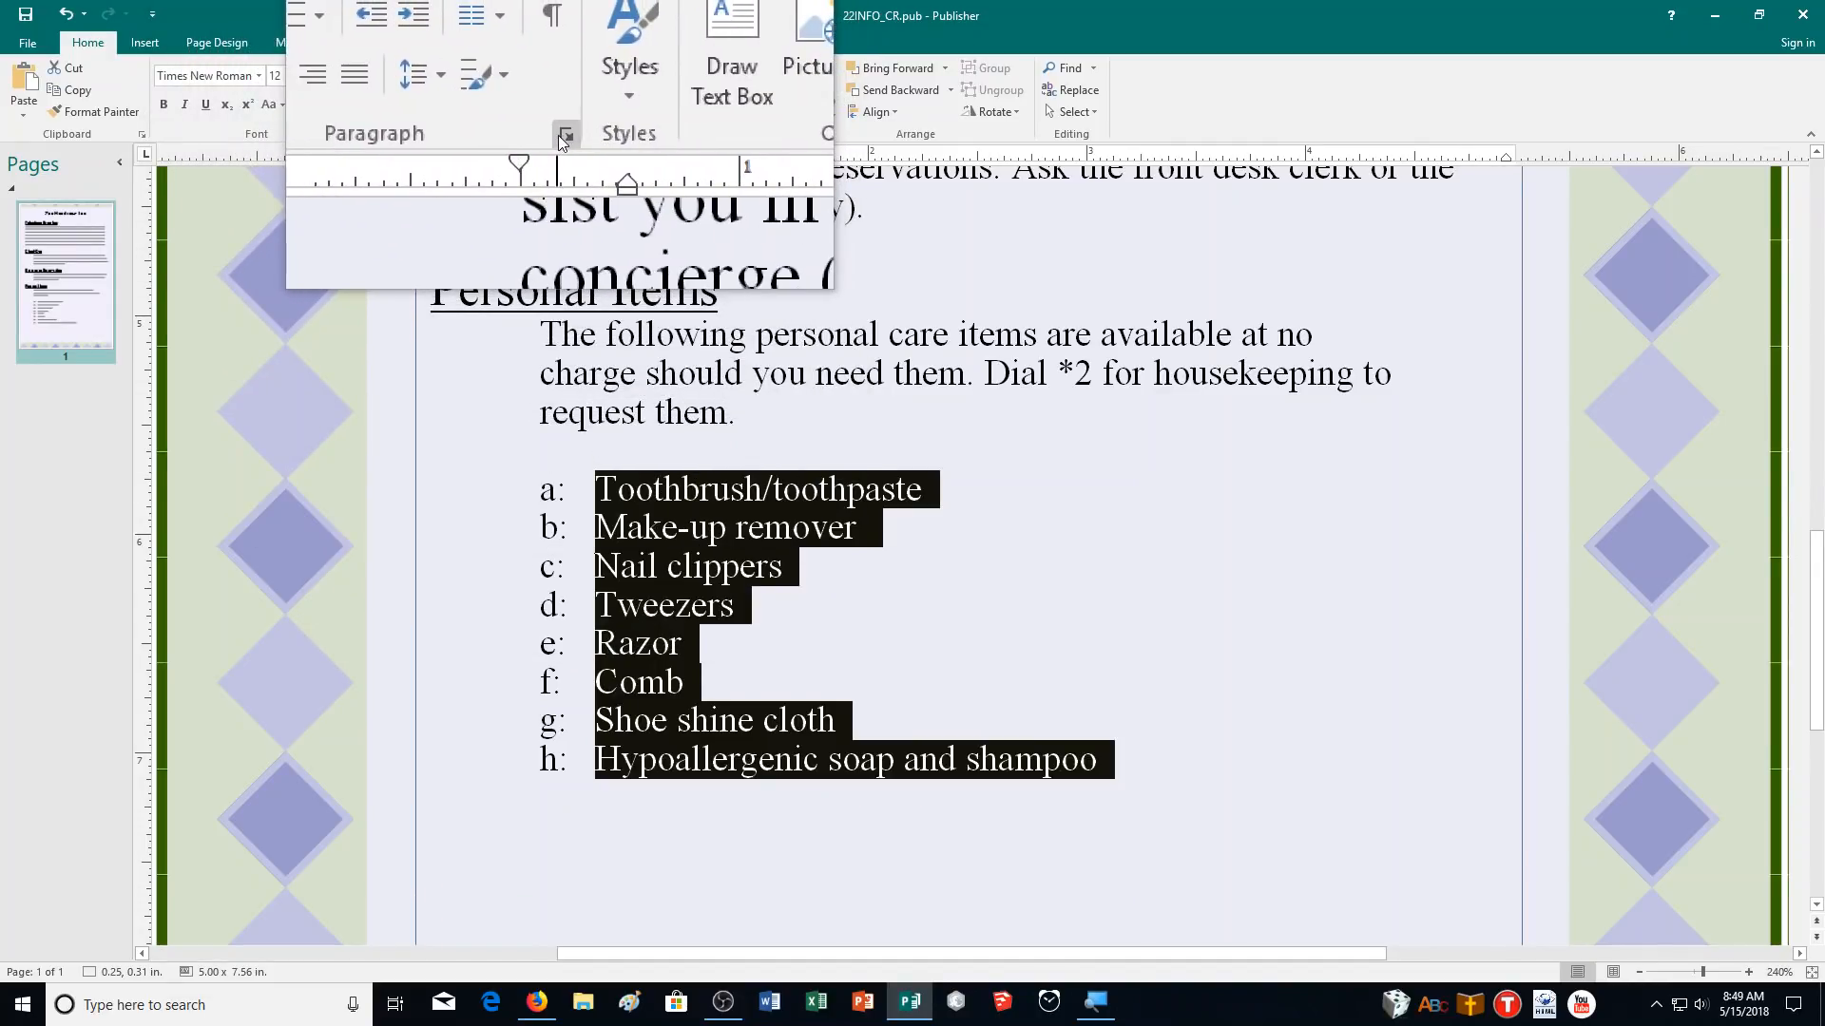
{"action": "left_click", "coordinate": [561, 140]}
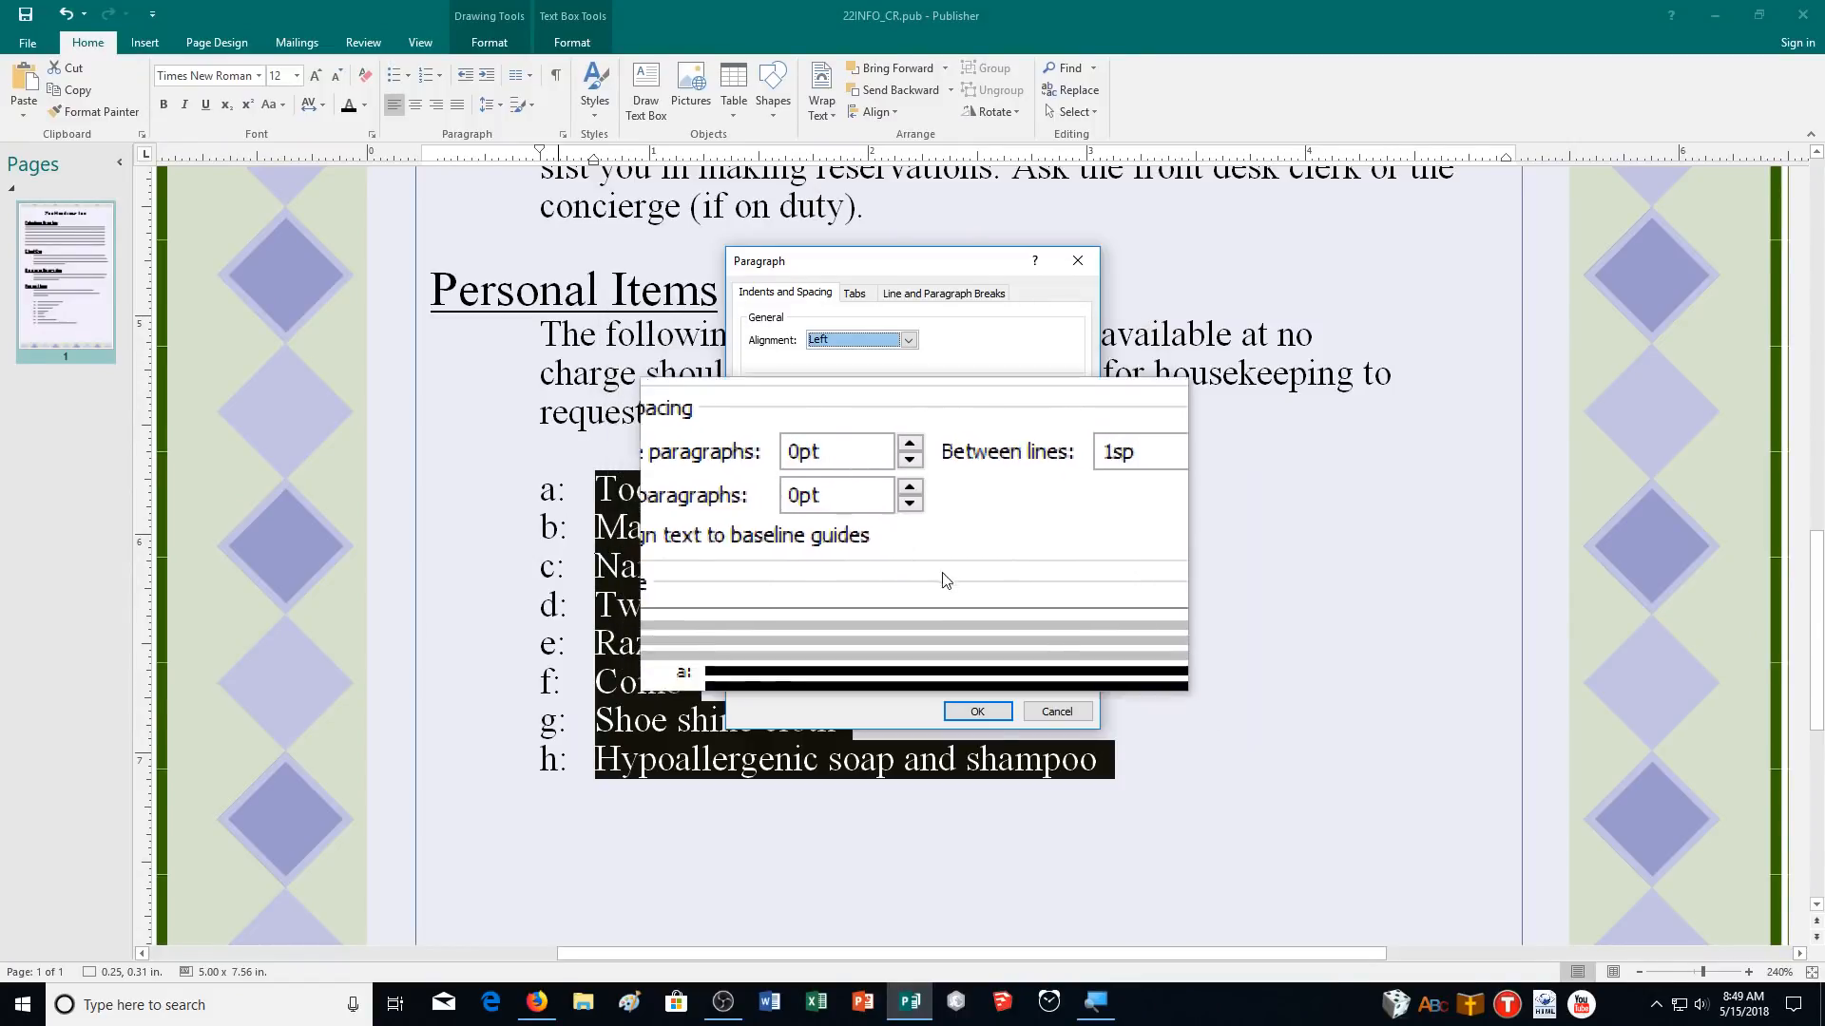
{"action": "left_click", "coordinate": [1047, 711]}
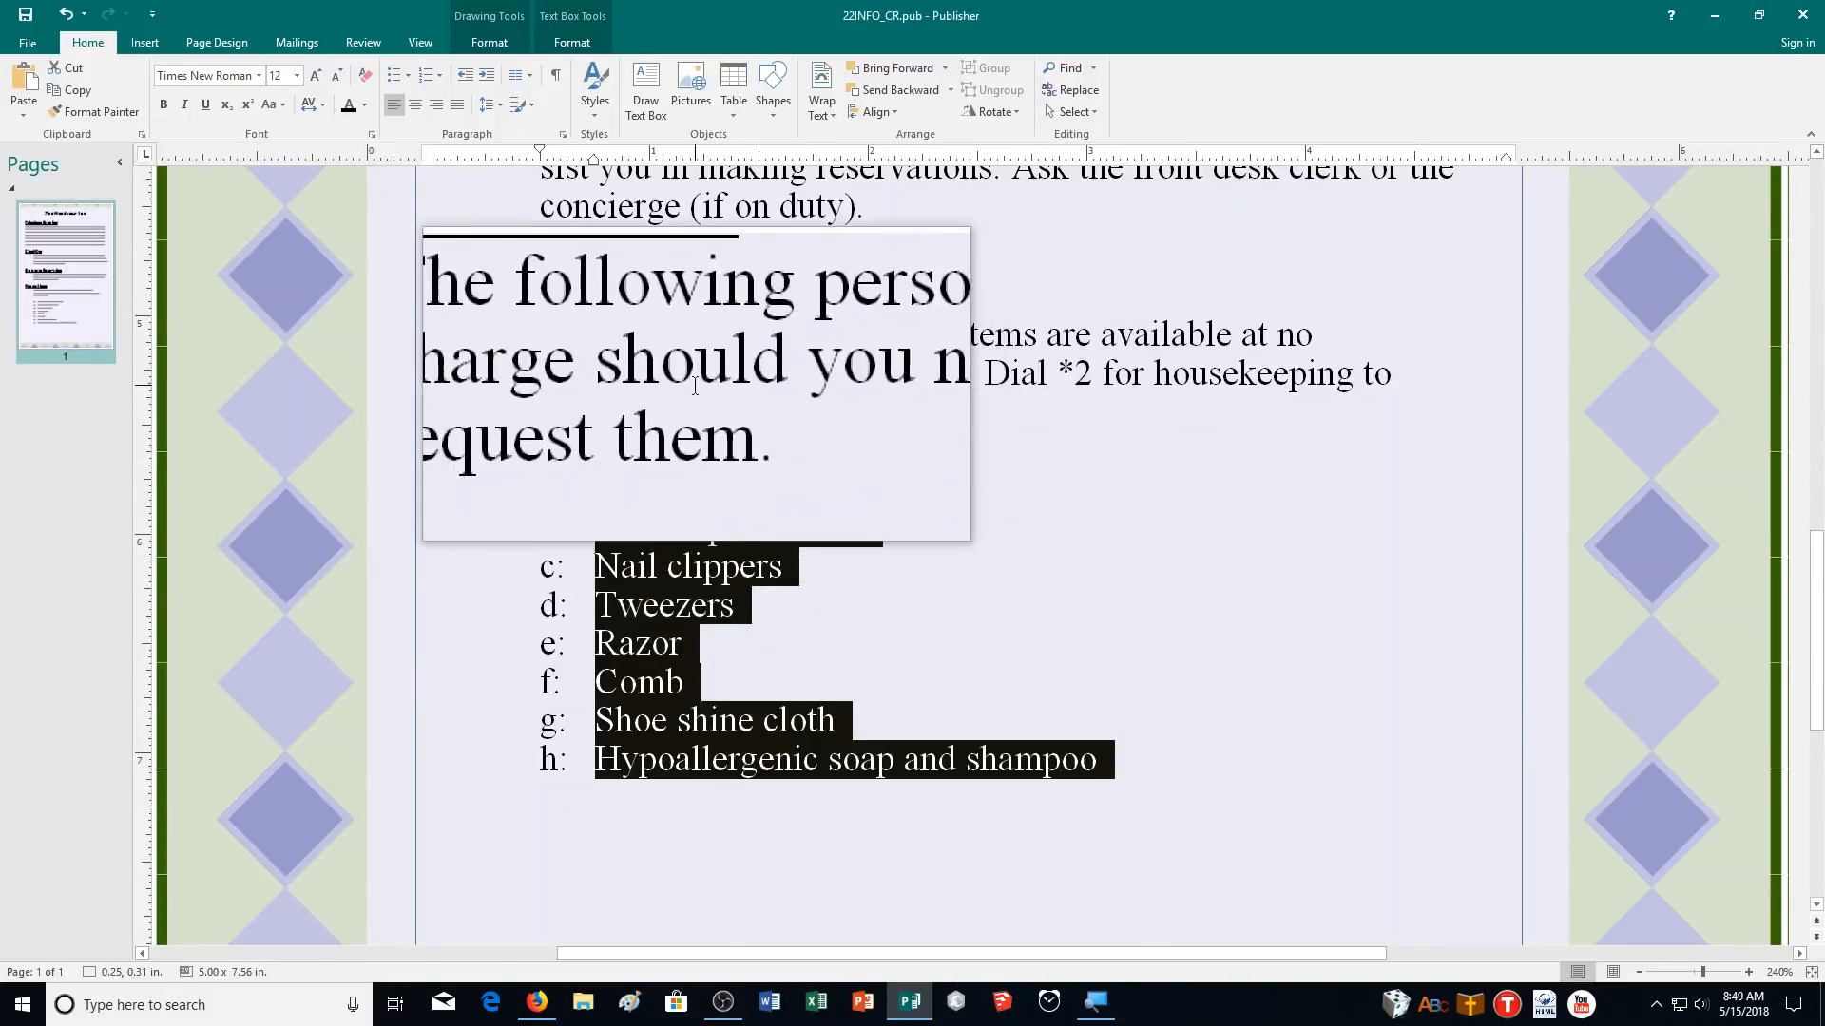
Step: Set the left indent of the introductory paragraph under the Personal Items heading to 1"
{"action": "left_click_drag", "start_coordinate": [540, 334], "coordinate": [898, 485]}
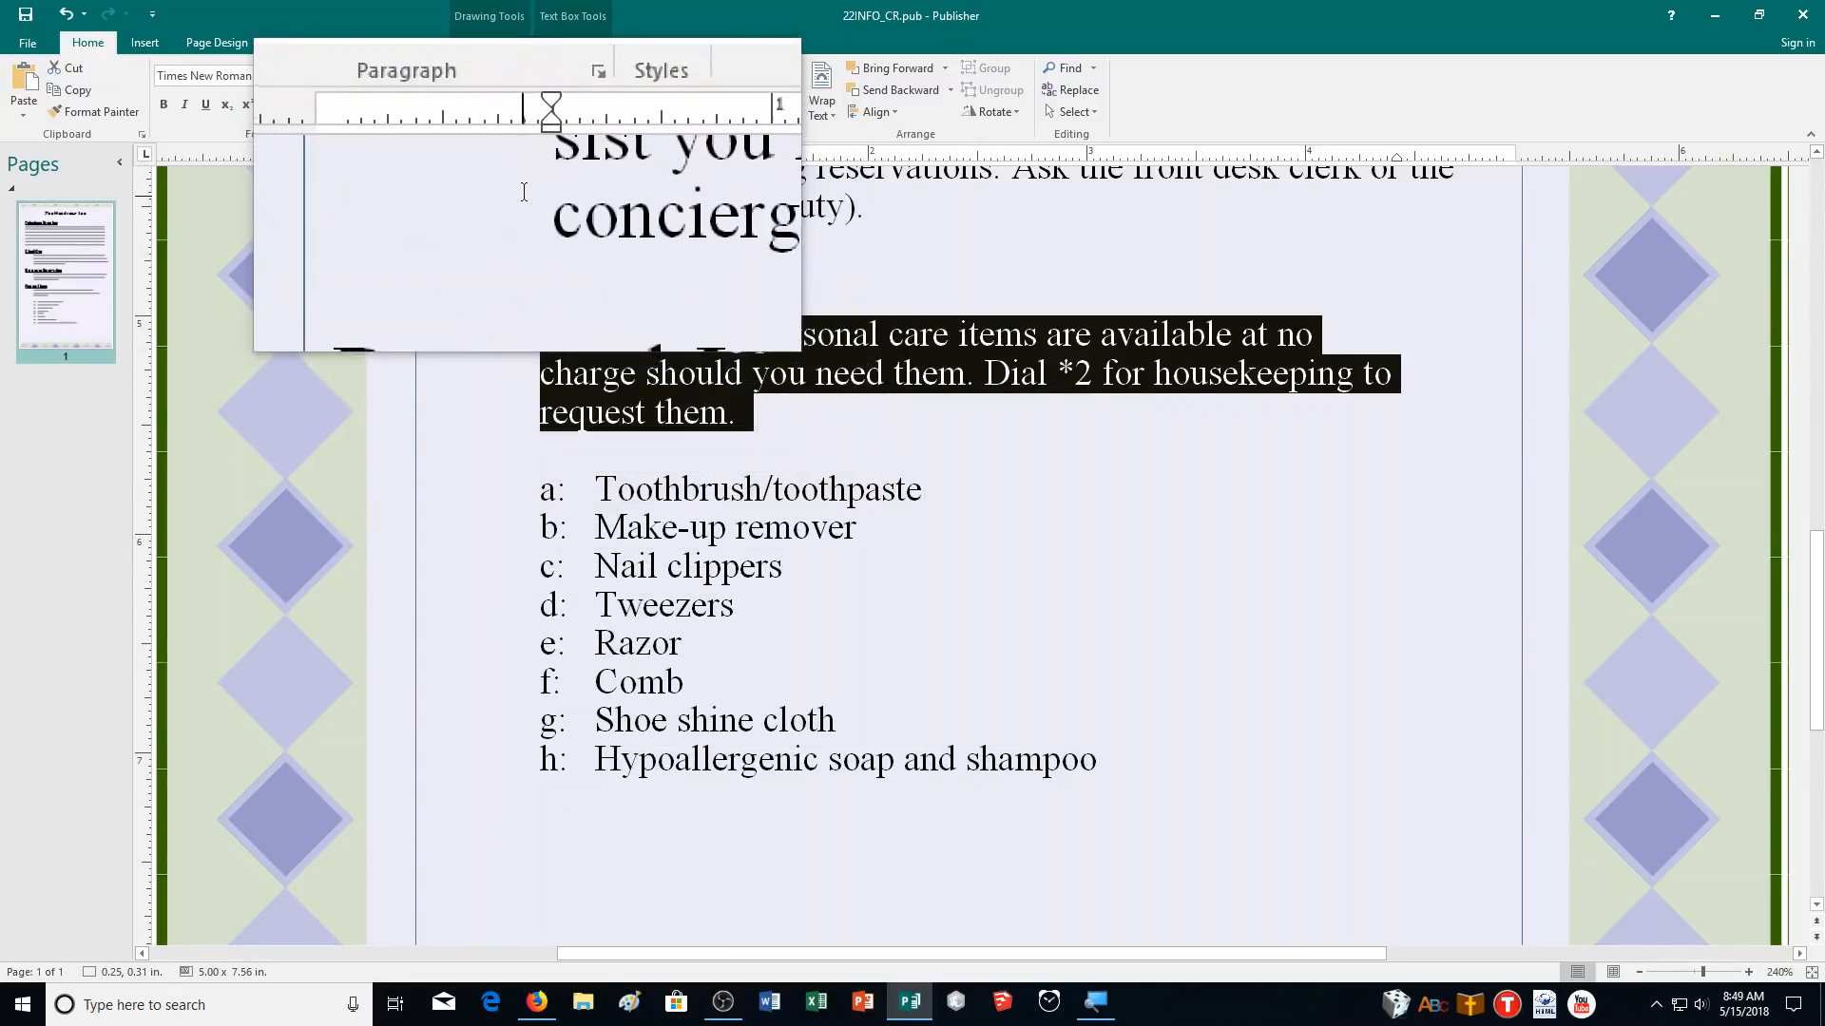
{"action": "left_click", "coordinate": [561, 135]}
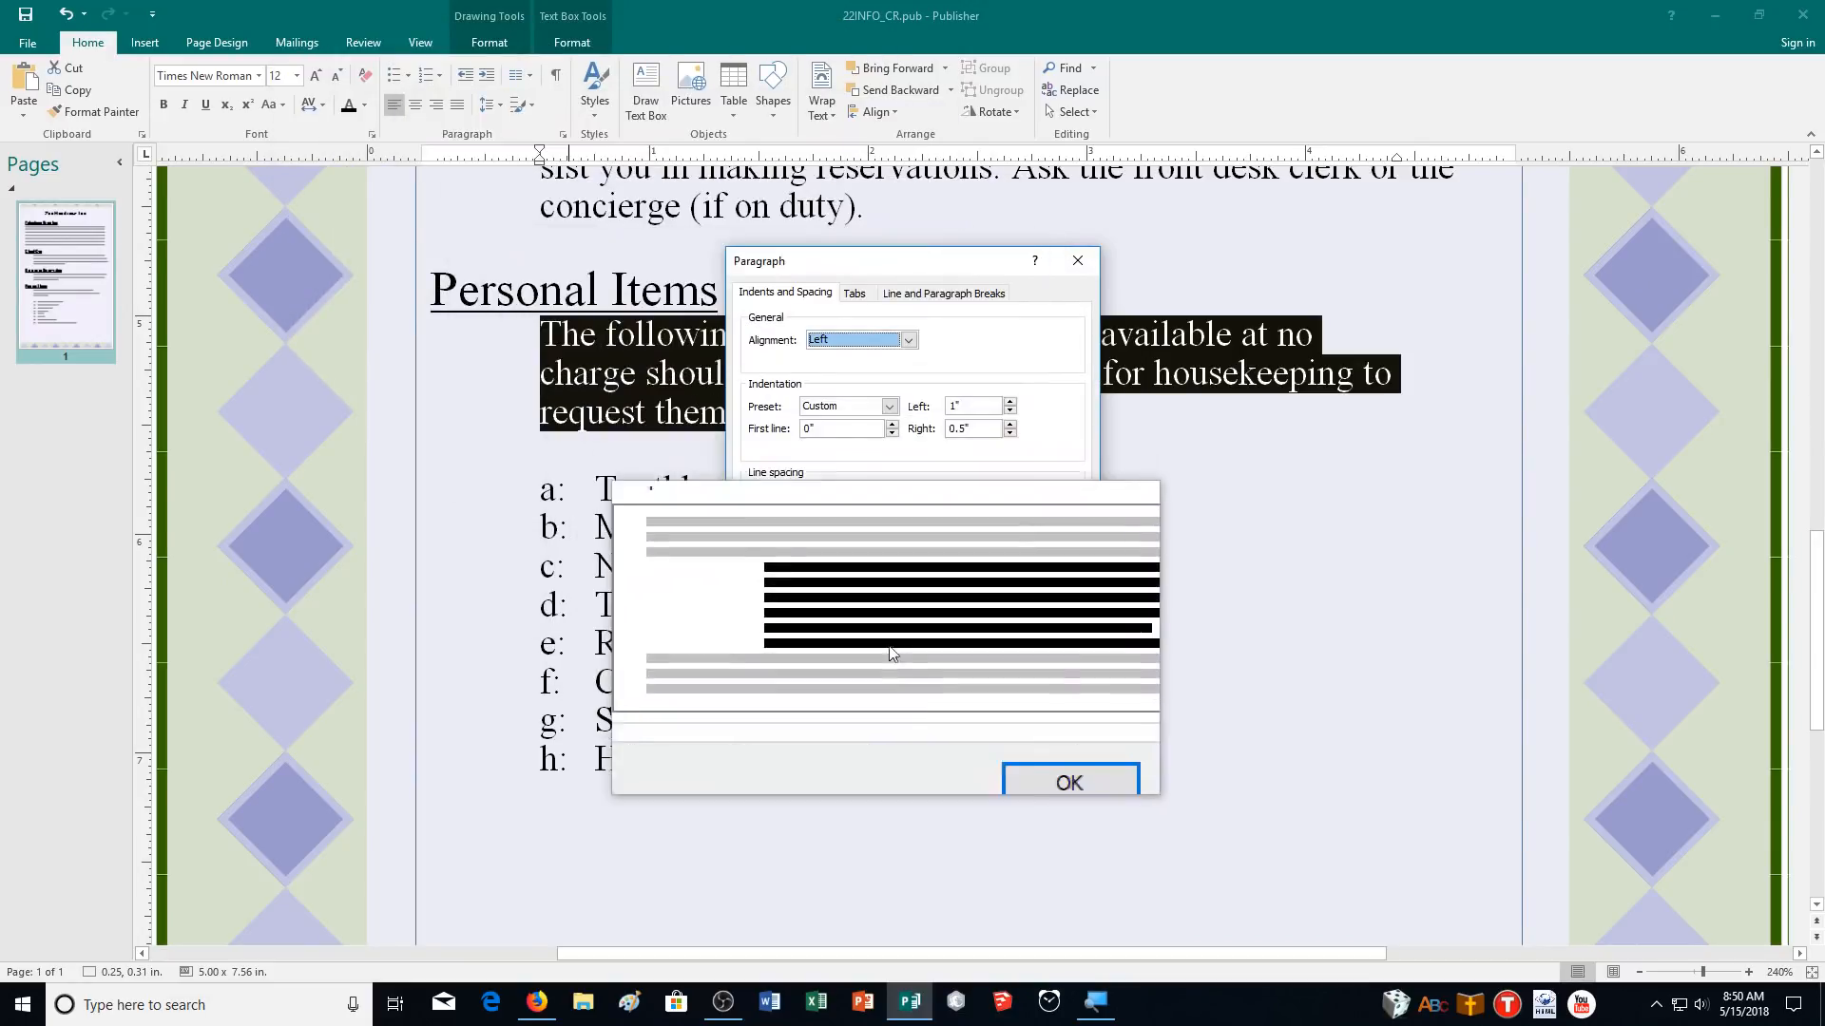
{"action": "left_click", "coordinate": [955, 677]}
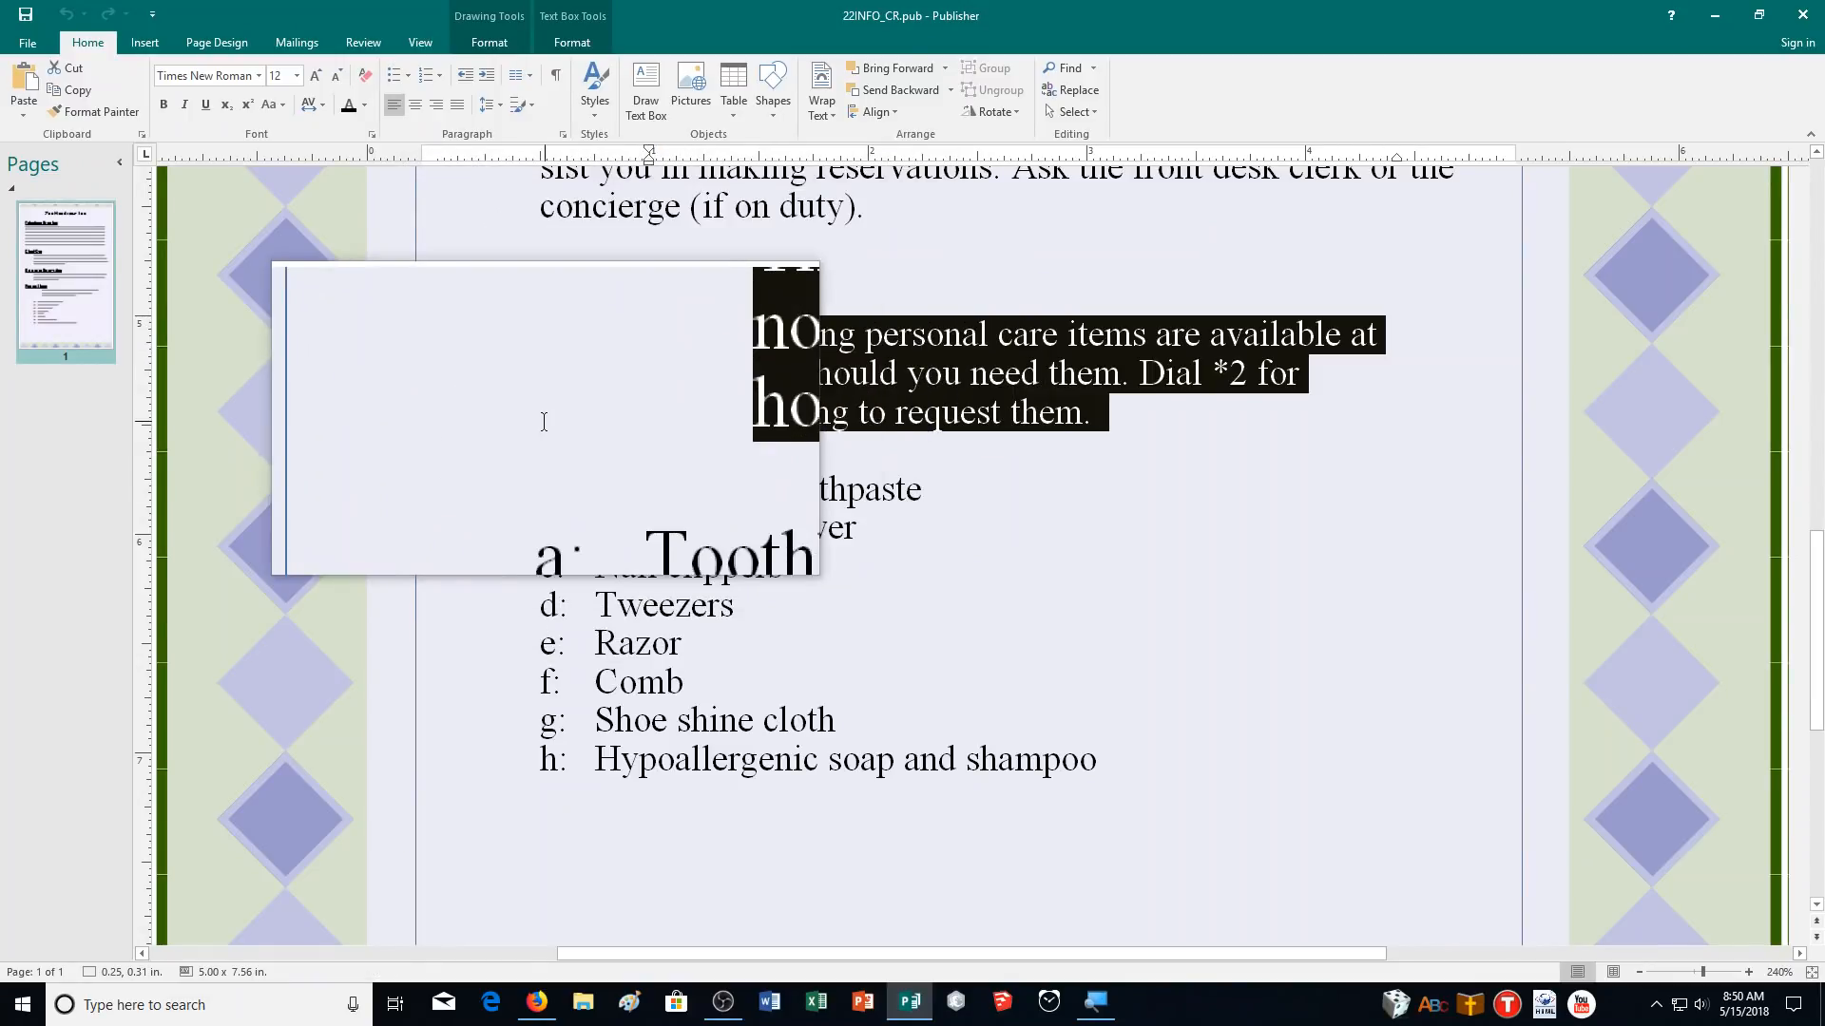
Step: Open the recent publication PUB22B from the CA Demonstration folder
{"action": "left_click", "coordinate": [27, 42]}
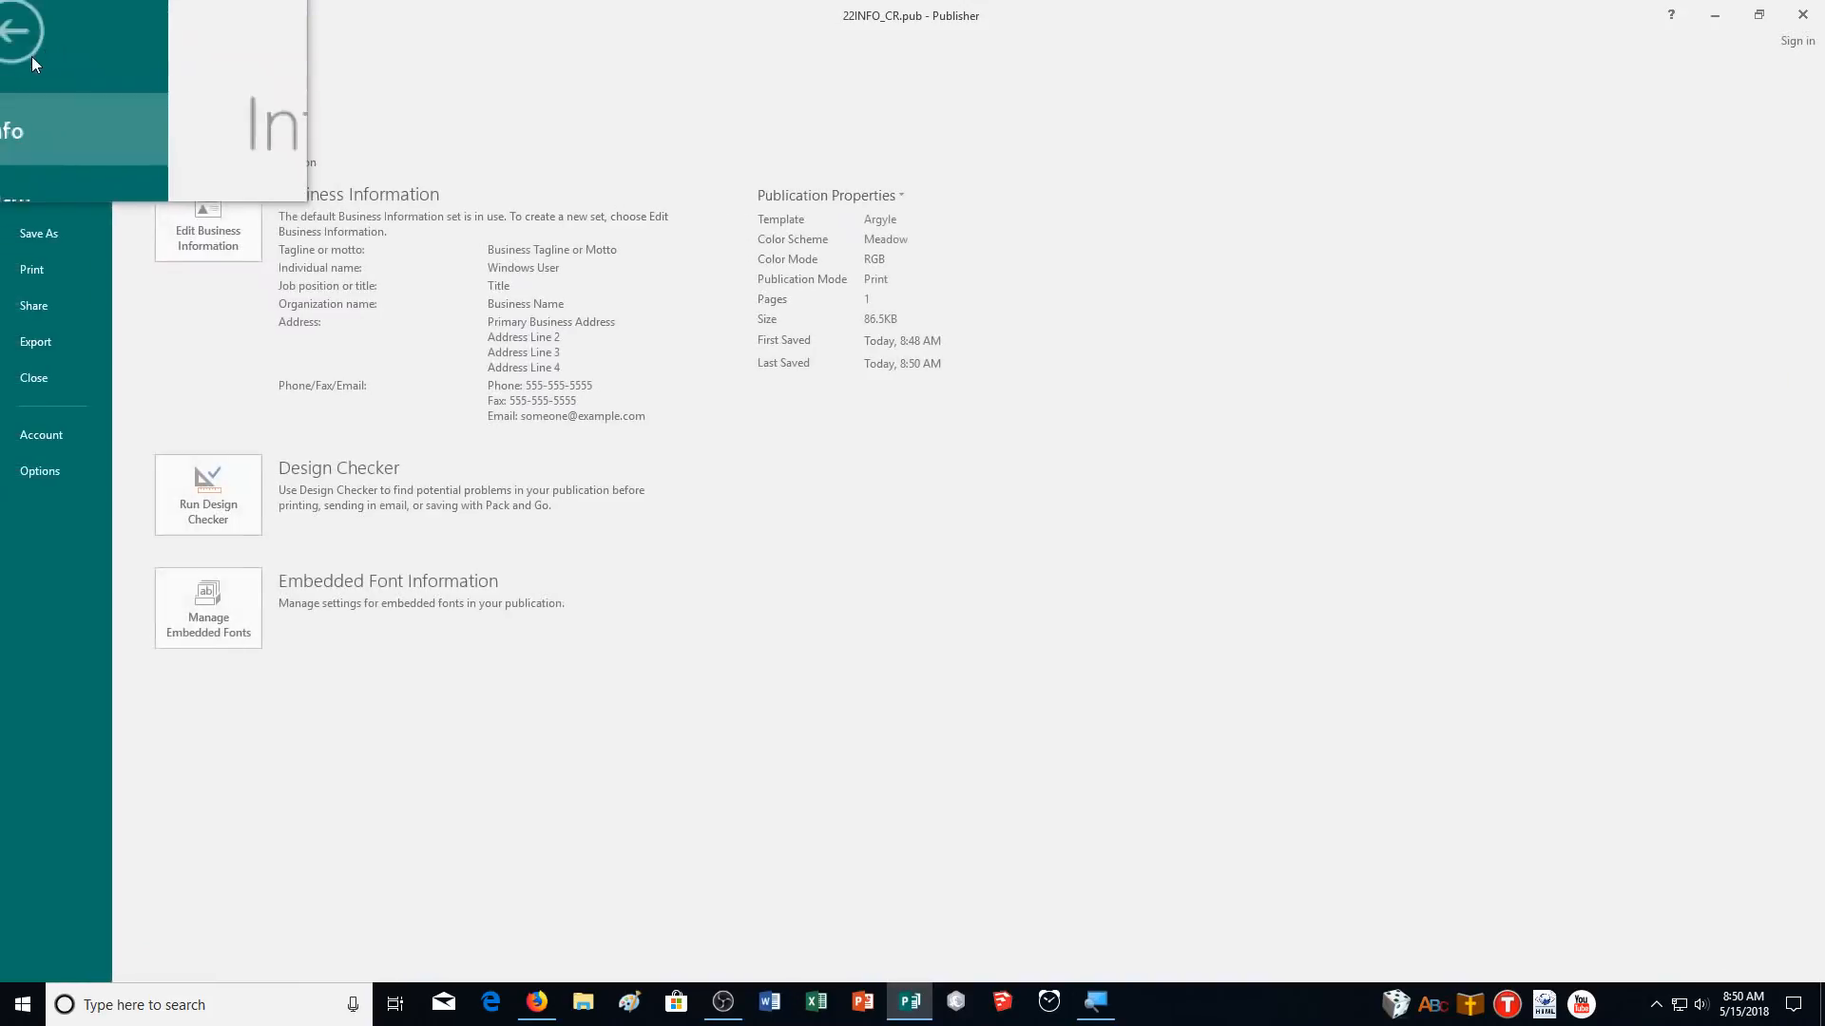
{"action": "left_click", "coordinate": [33, 164]}
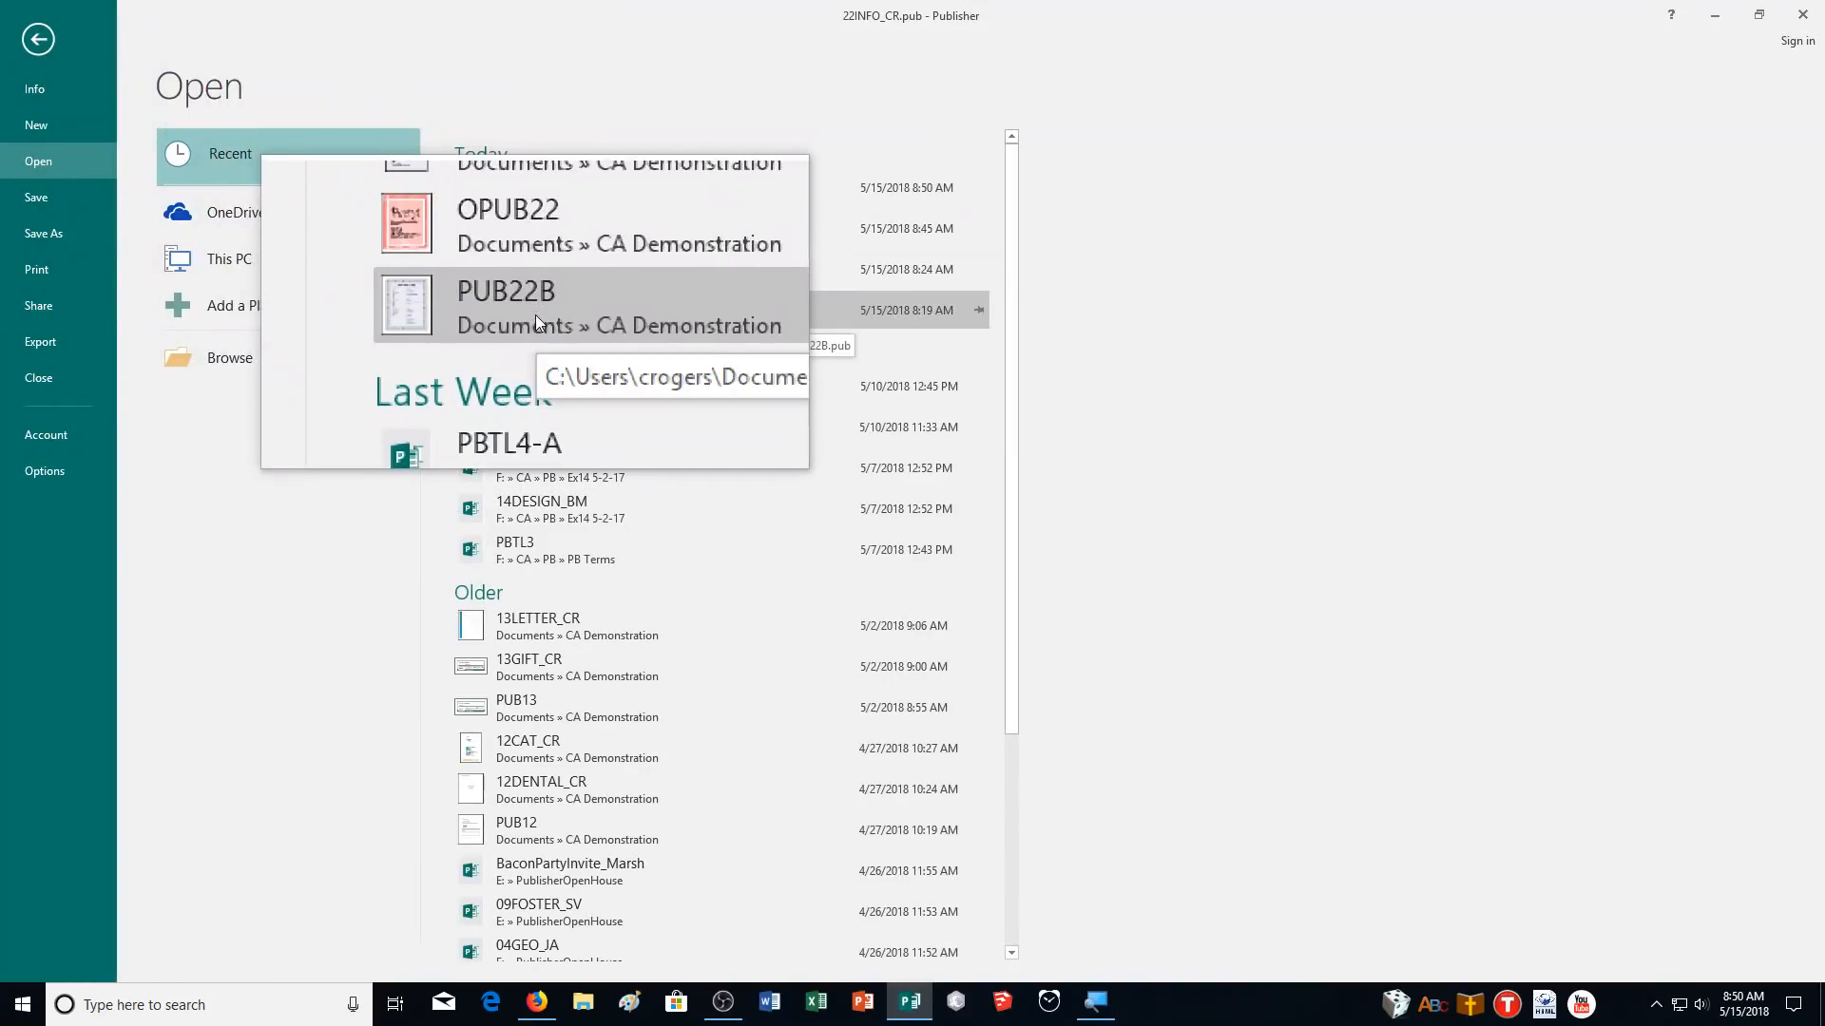
{"action": "left_click", "coordinate": [534, 315]}
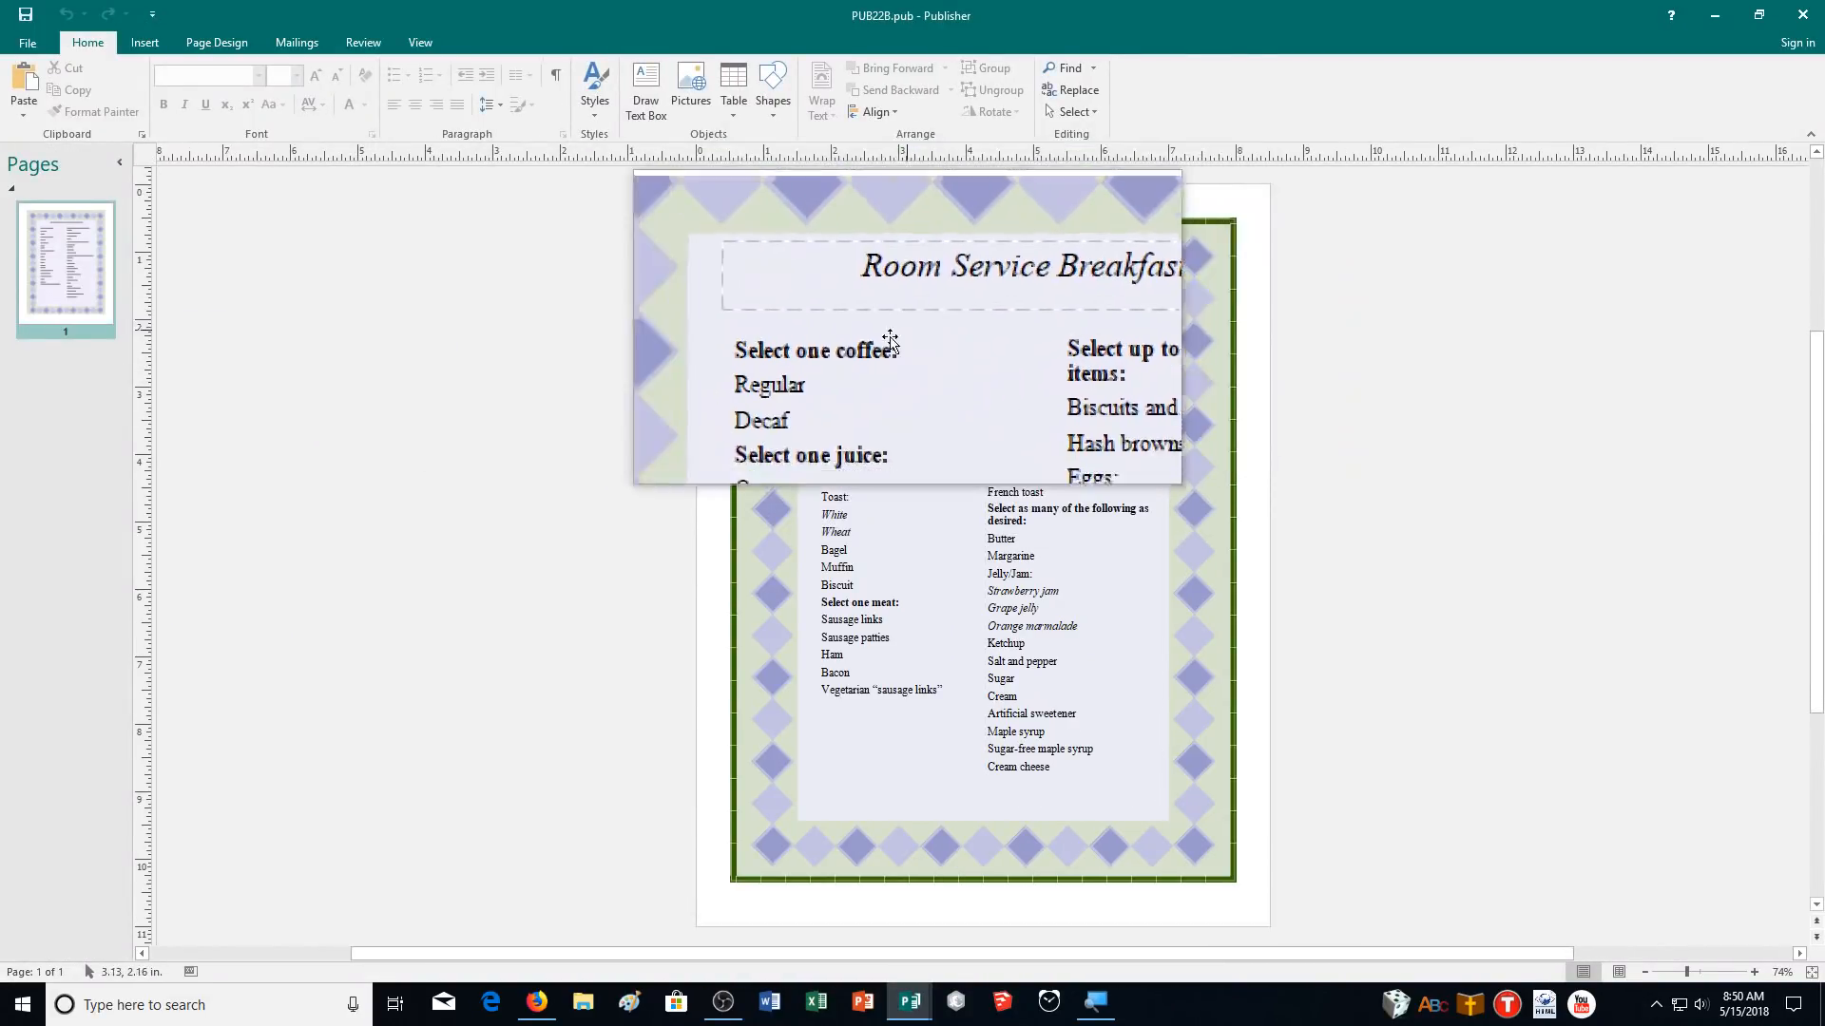
{"action": "left_click", "coordinate": [1751, 976]}
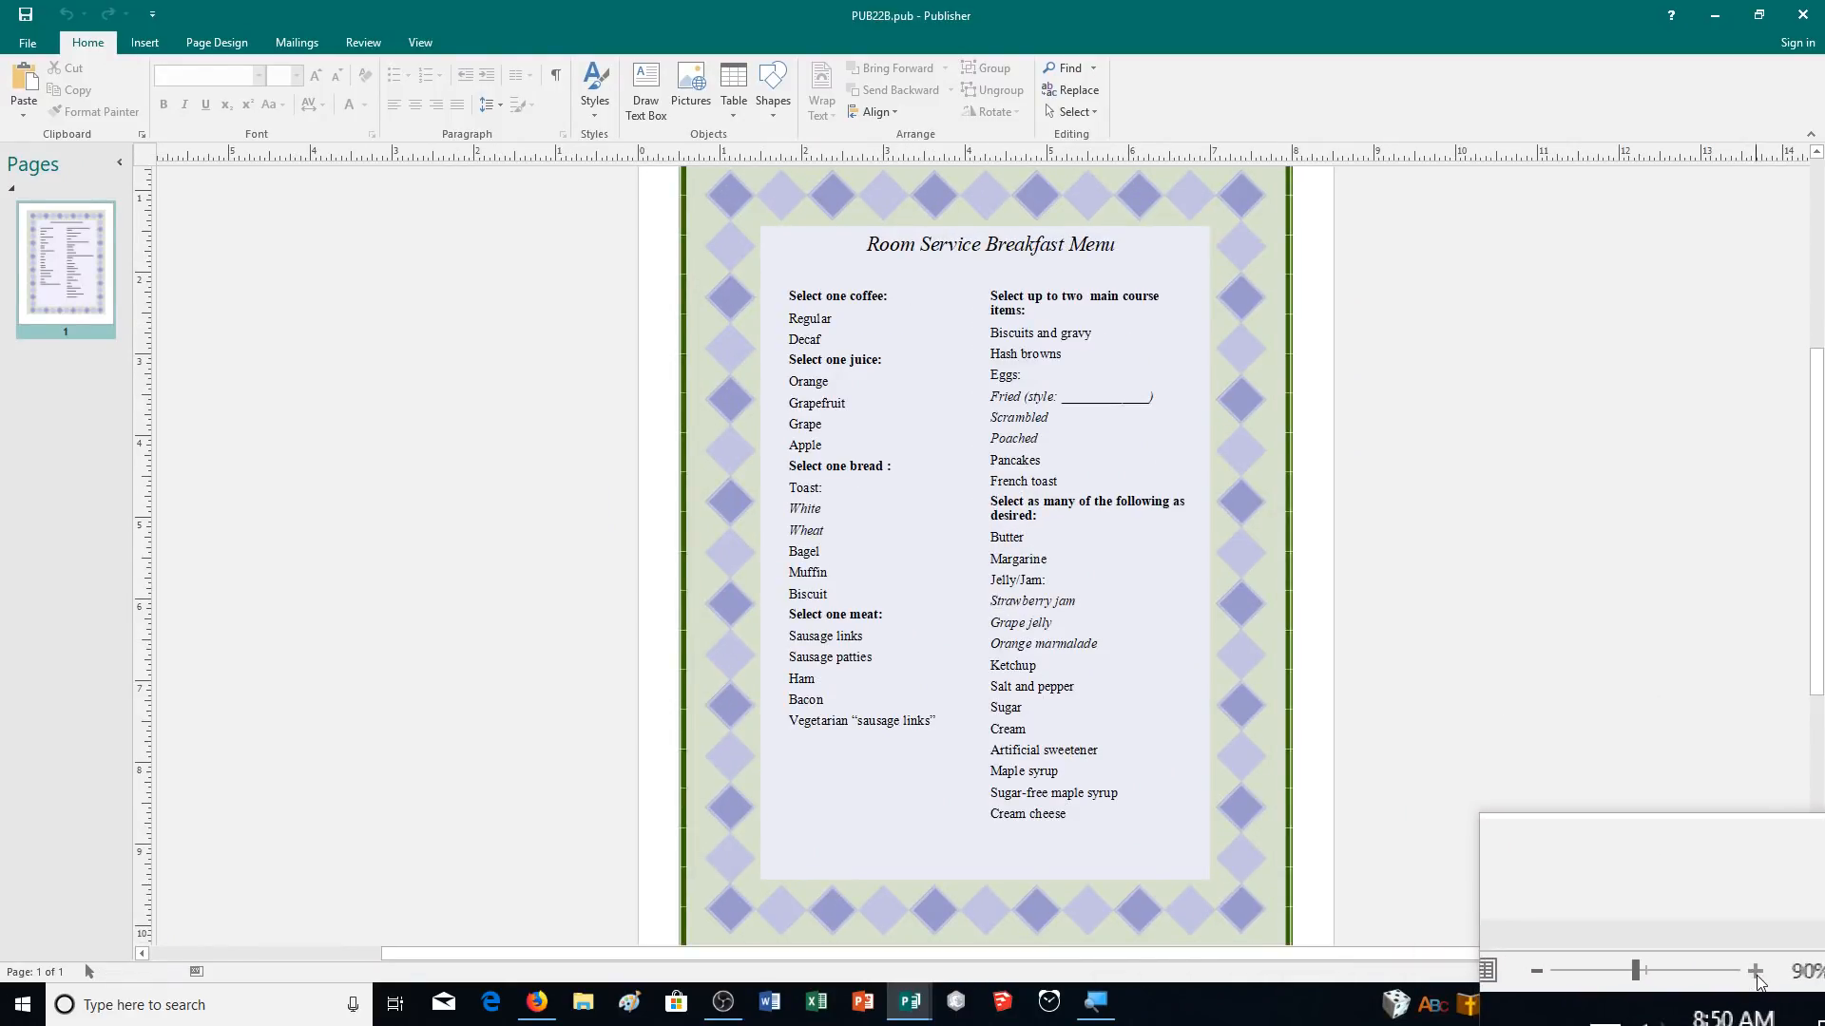
{"action": "left_click", "coordinate": [1749, 973]}
{"action": "left_click", "coordinate": [1750, 973]}
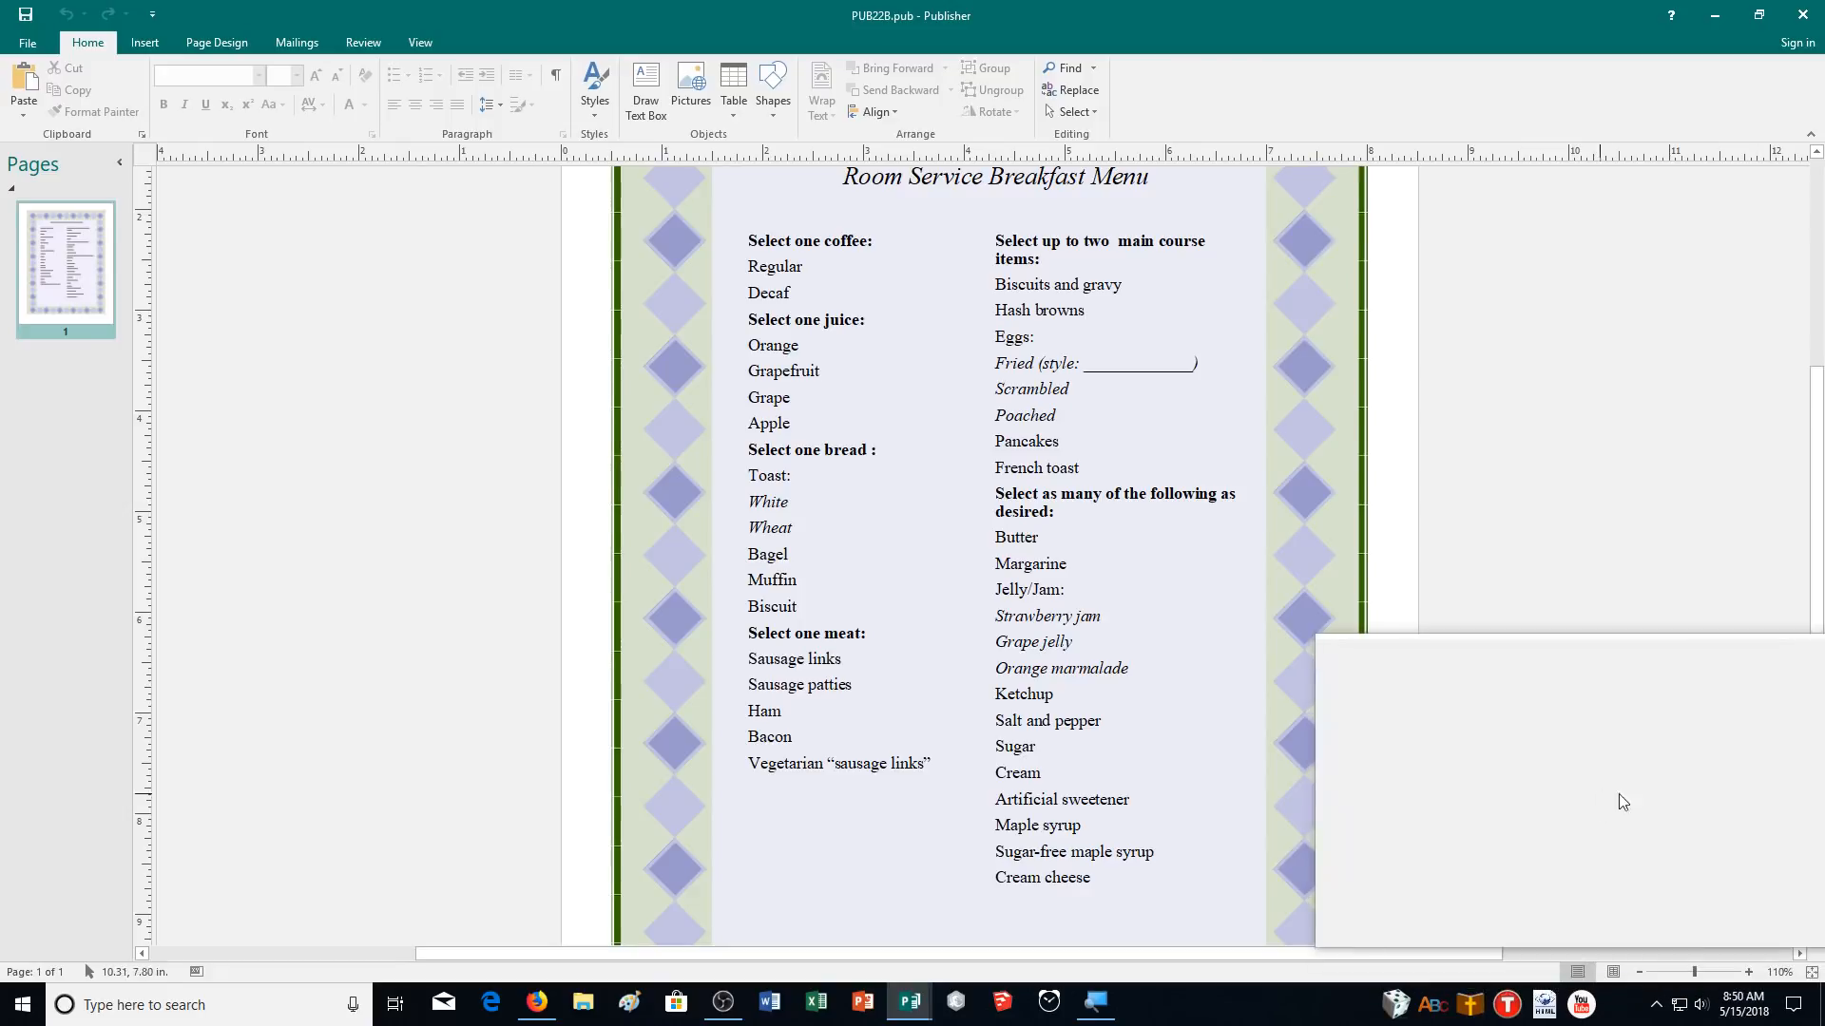
{"action": "scroll", "coordinate": [1656, 800], "scroll_direction": "up", "scroll_amount": 1}
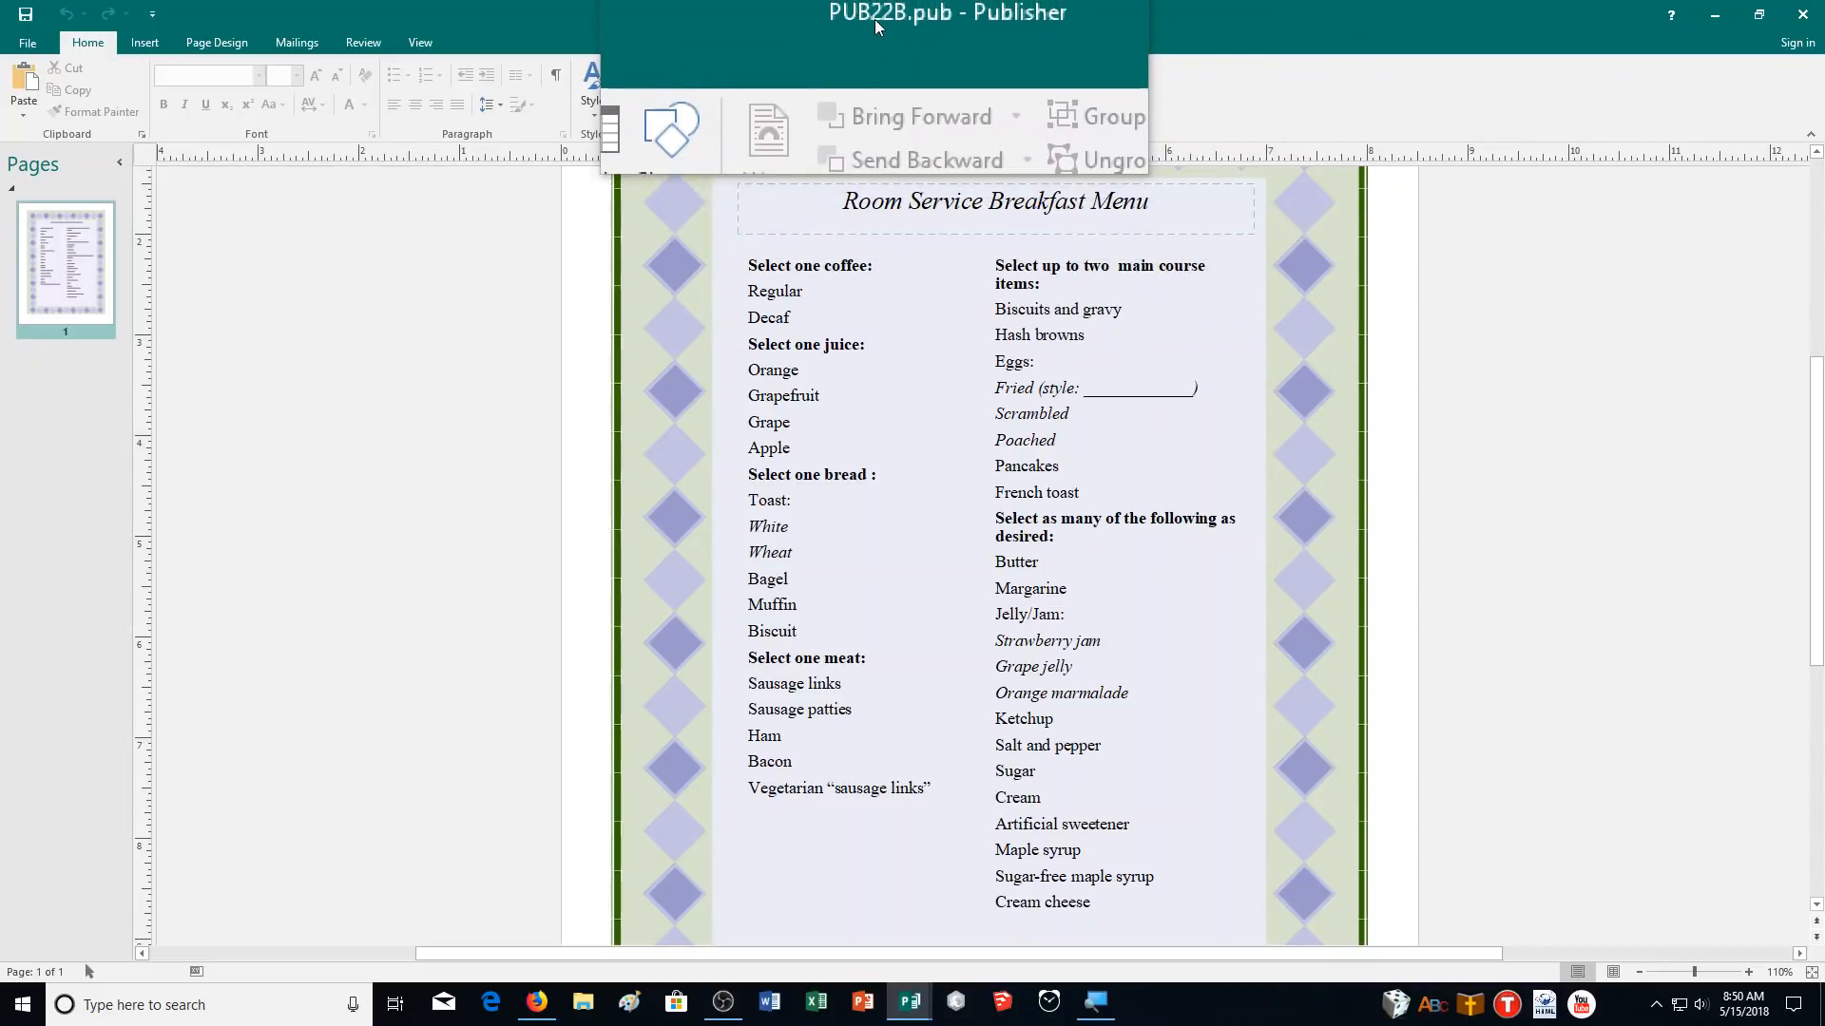
Step: Save a copy of the breakfast menu publication as 22MENU_CR in the CA Demonstration folder
{"action": "left_click", "coordinate": [21, 42]}
{"action": "left_click", "coordinate": [53, 233]}
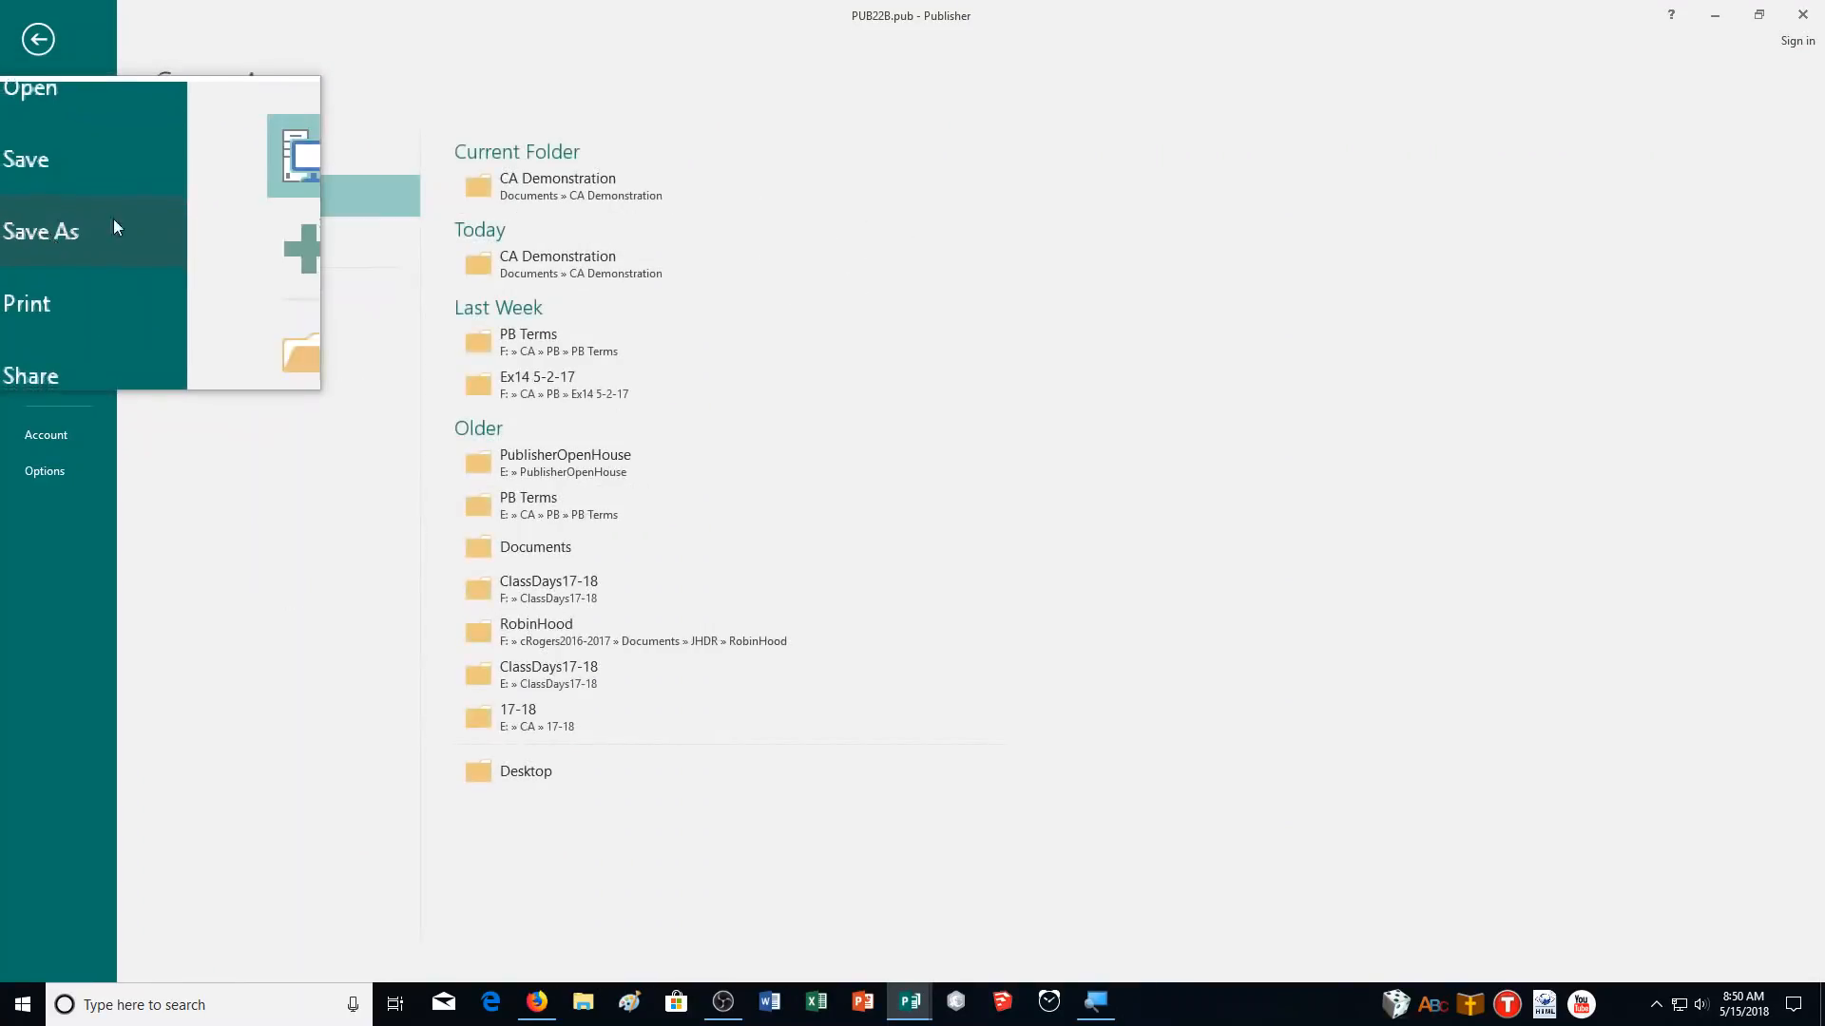
{"action": "left_click", "coordinate": [533, 185]}
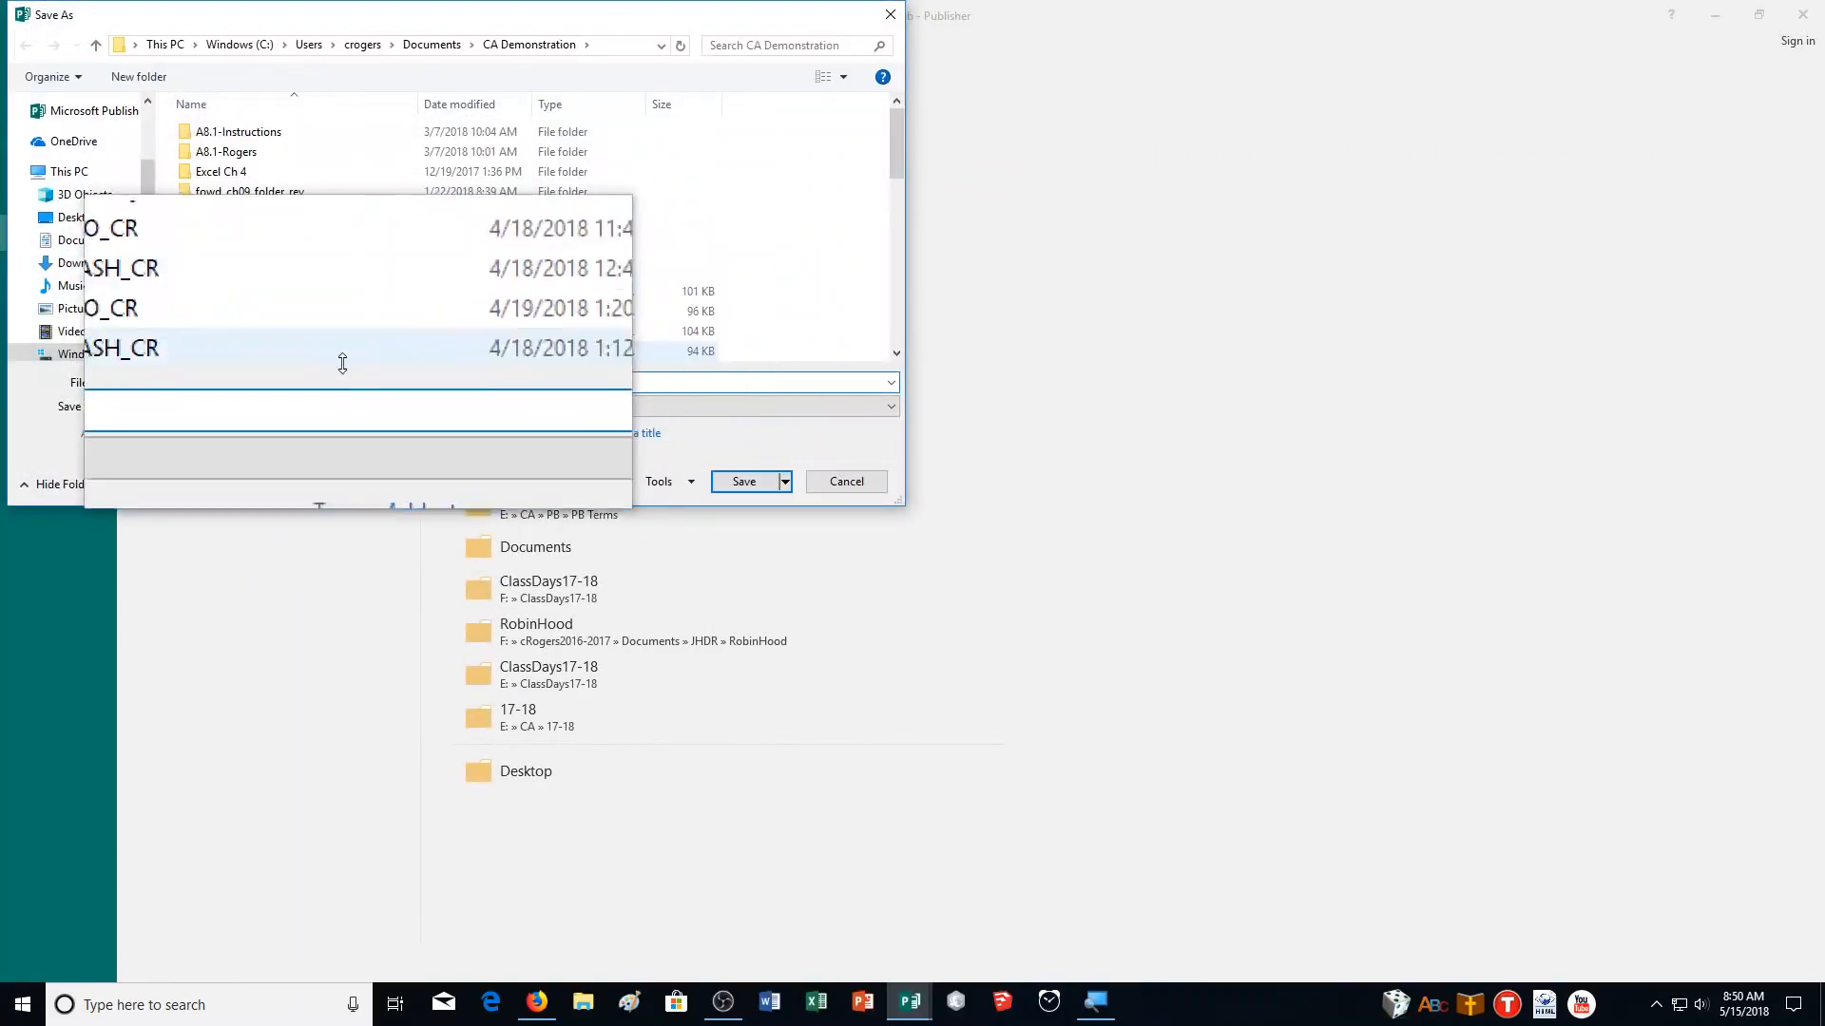
{"action": "type", "text": "22"}
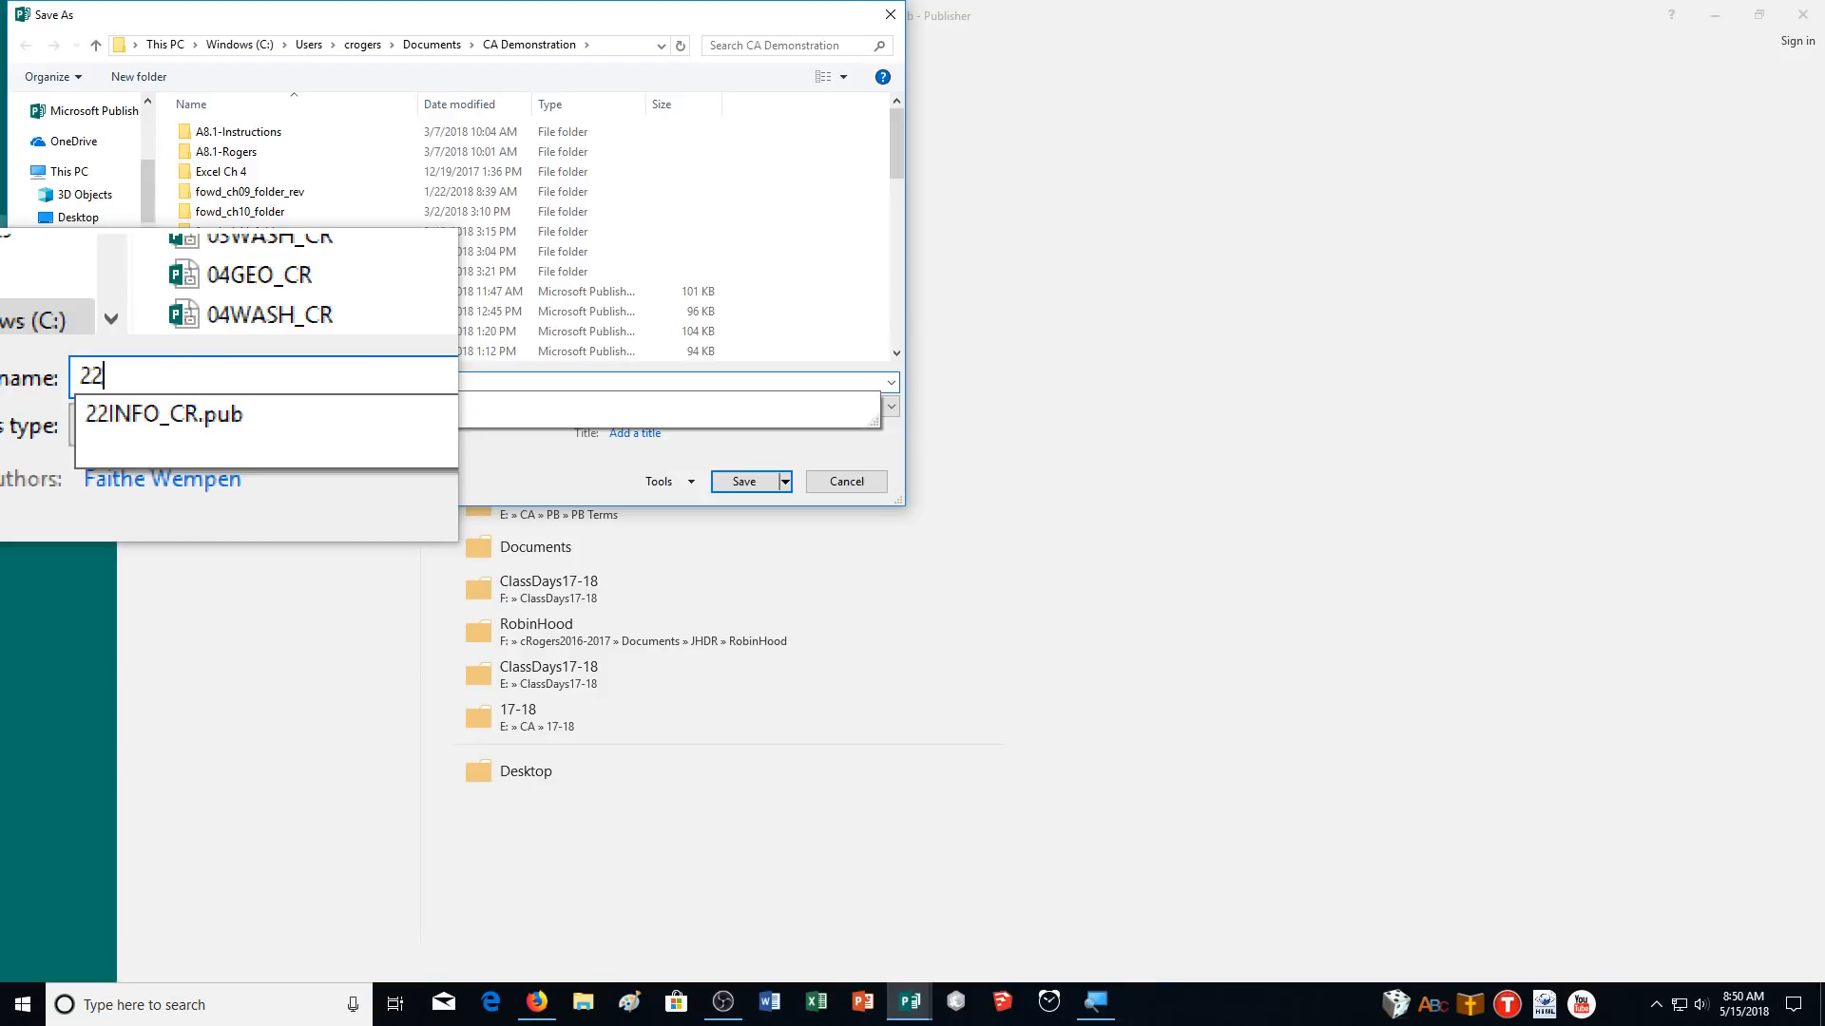
{"action": "type", "text": "MENU_CR"}
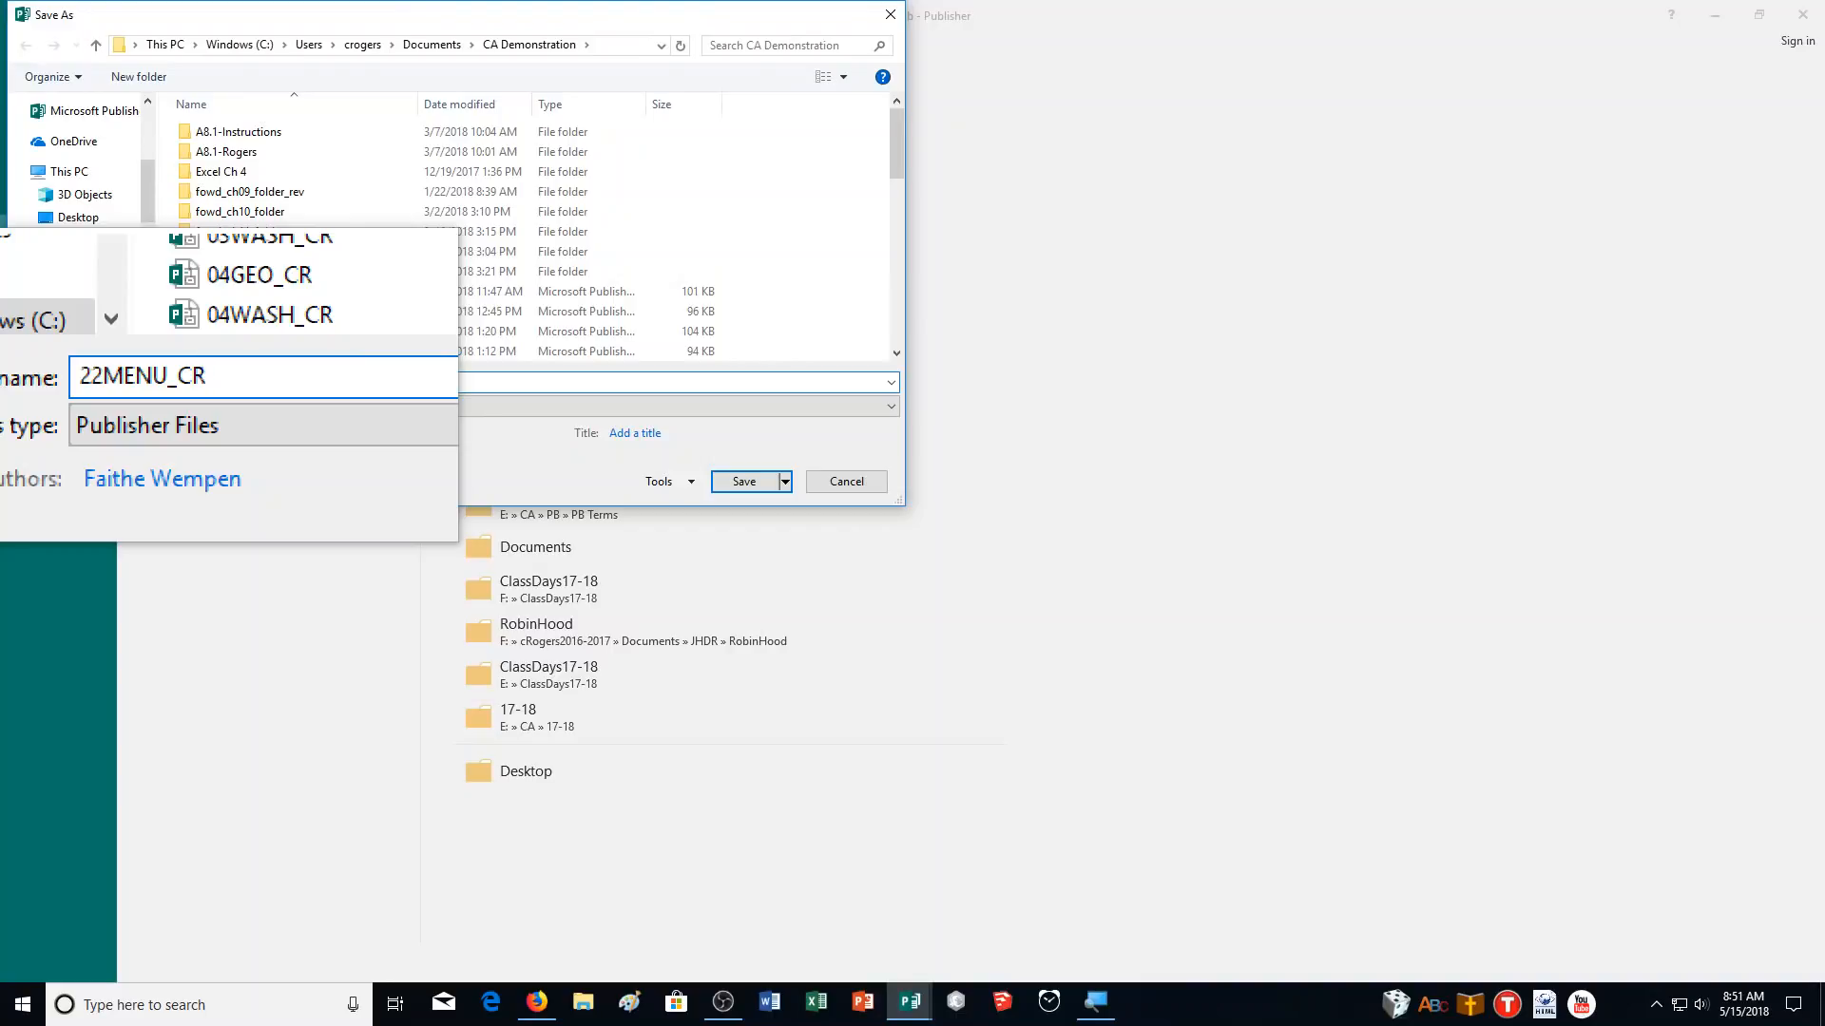
{"action": "key", "text": "Return"}
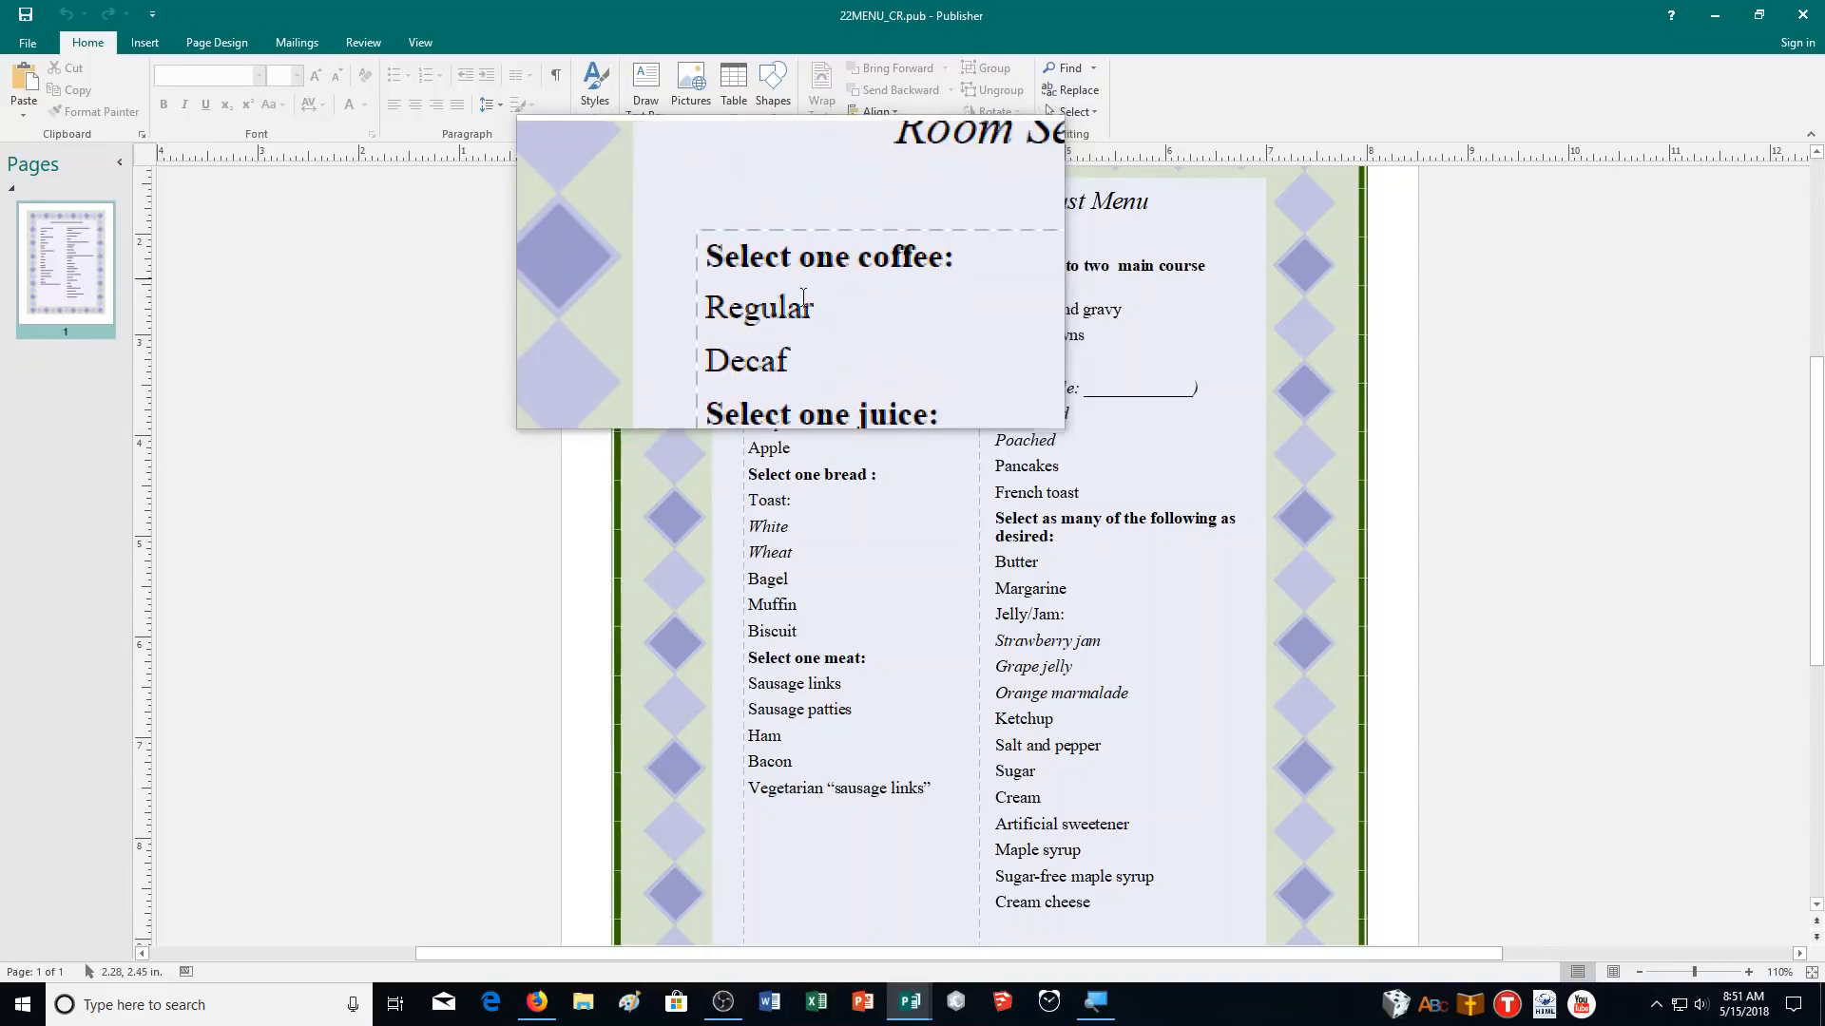
Step: Give the Regular and Decaf coffee lines hollow-square bullets using the Wingdings square character at 12 pt
{"action": "left_click_drag", "start_coordinate": [802, 313], "coordinate": [771, 302]}
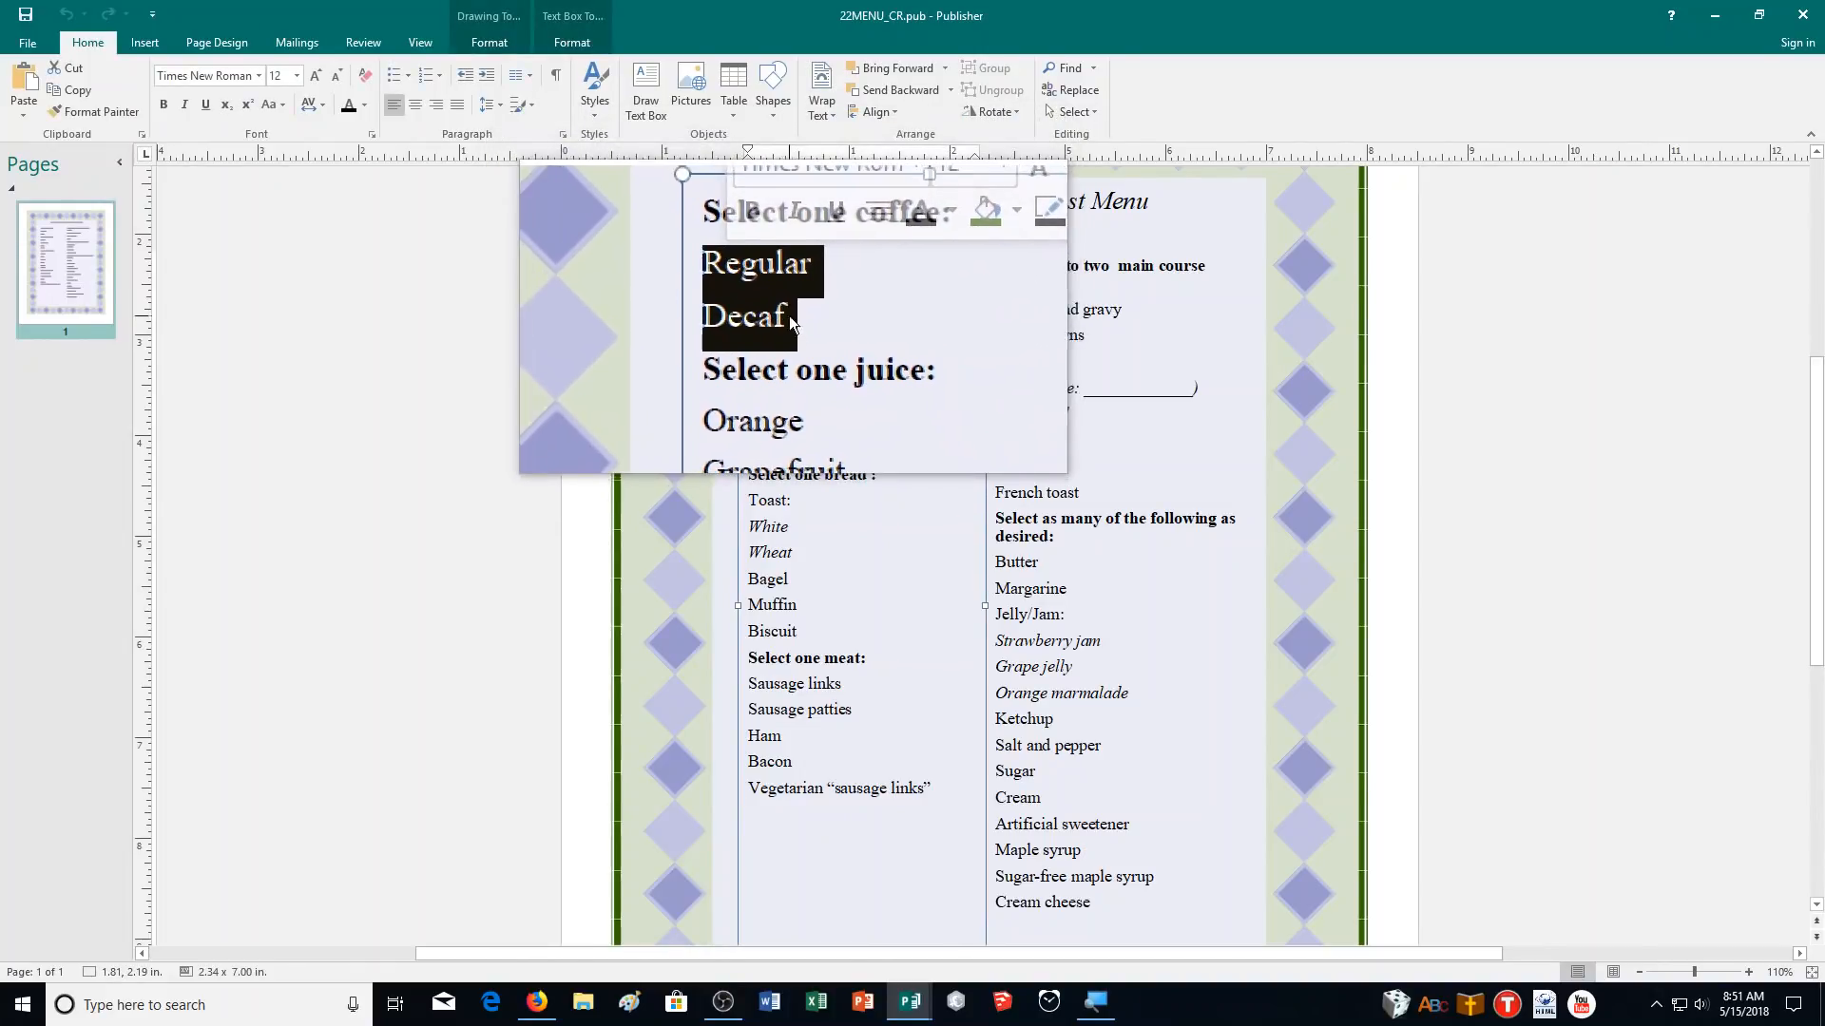
{"action": "left_click", "coordinate": [409, 76]}
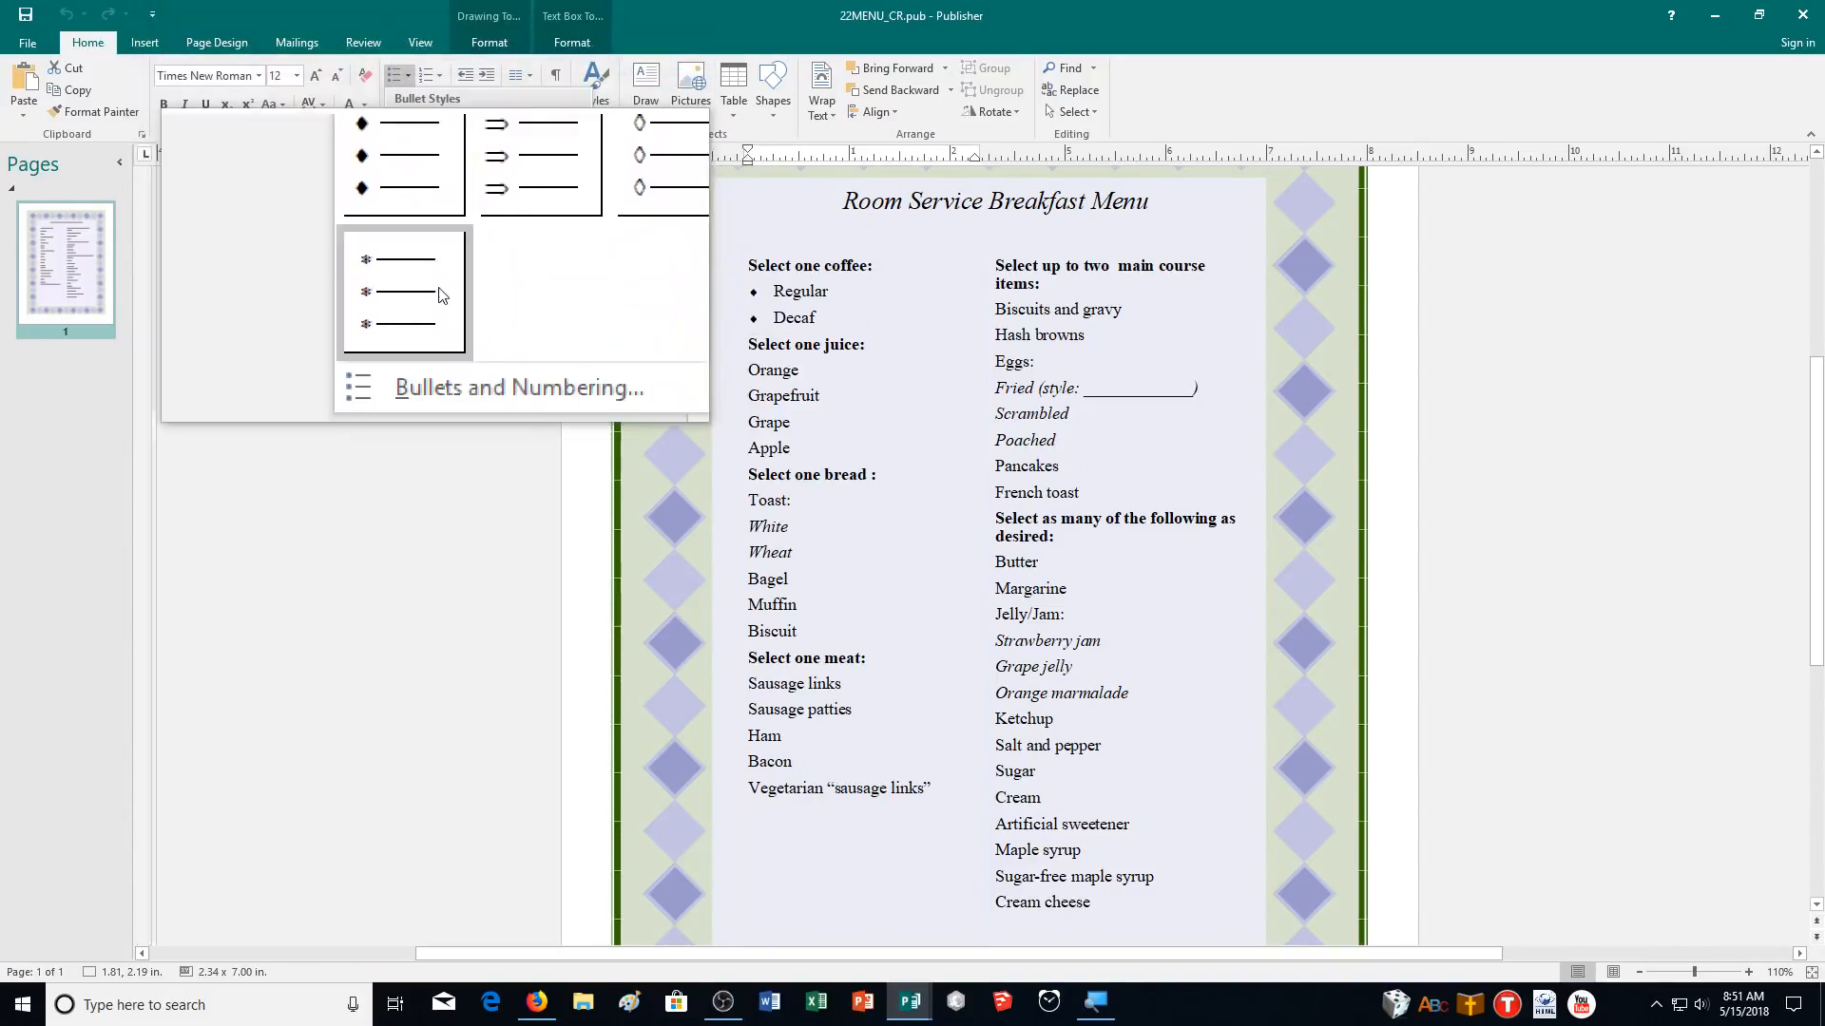
{"action": "left_click", "coordinate": [466, 334]}
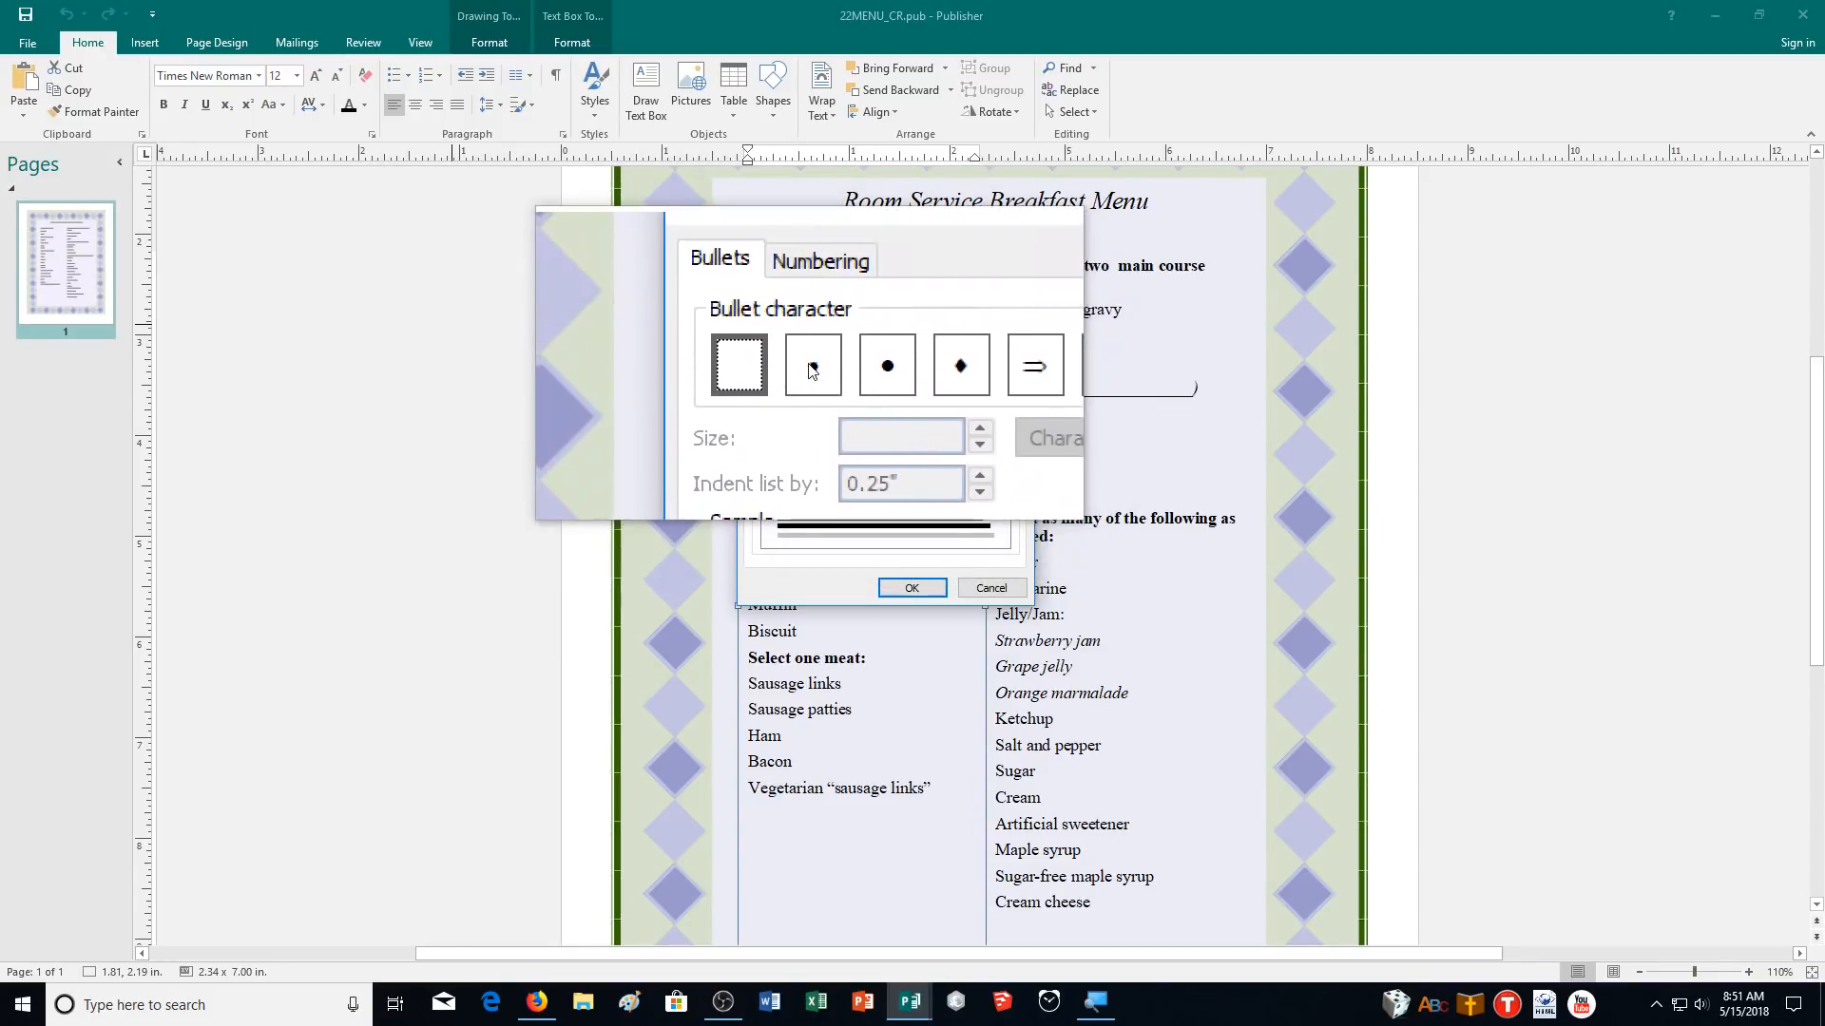
{"action": "left_click", "coordinate": [813, 364]}
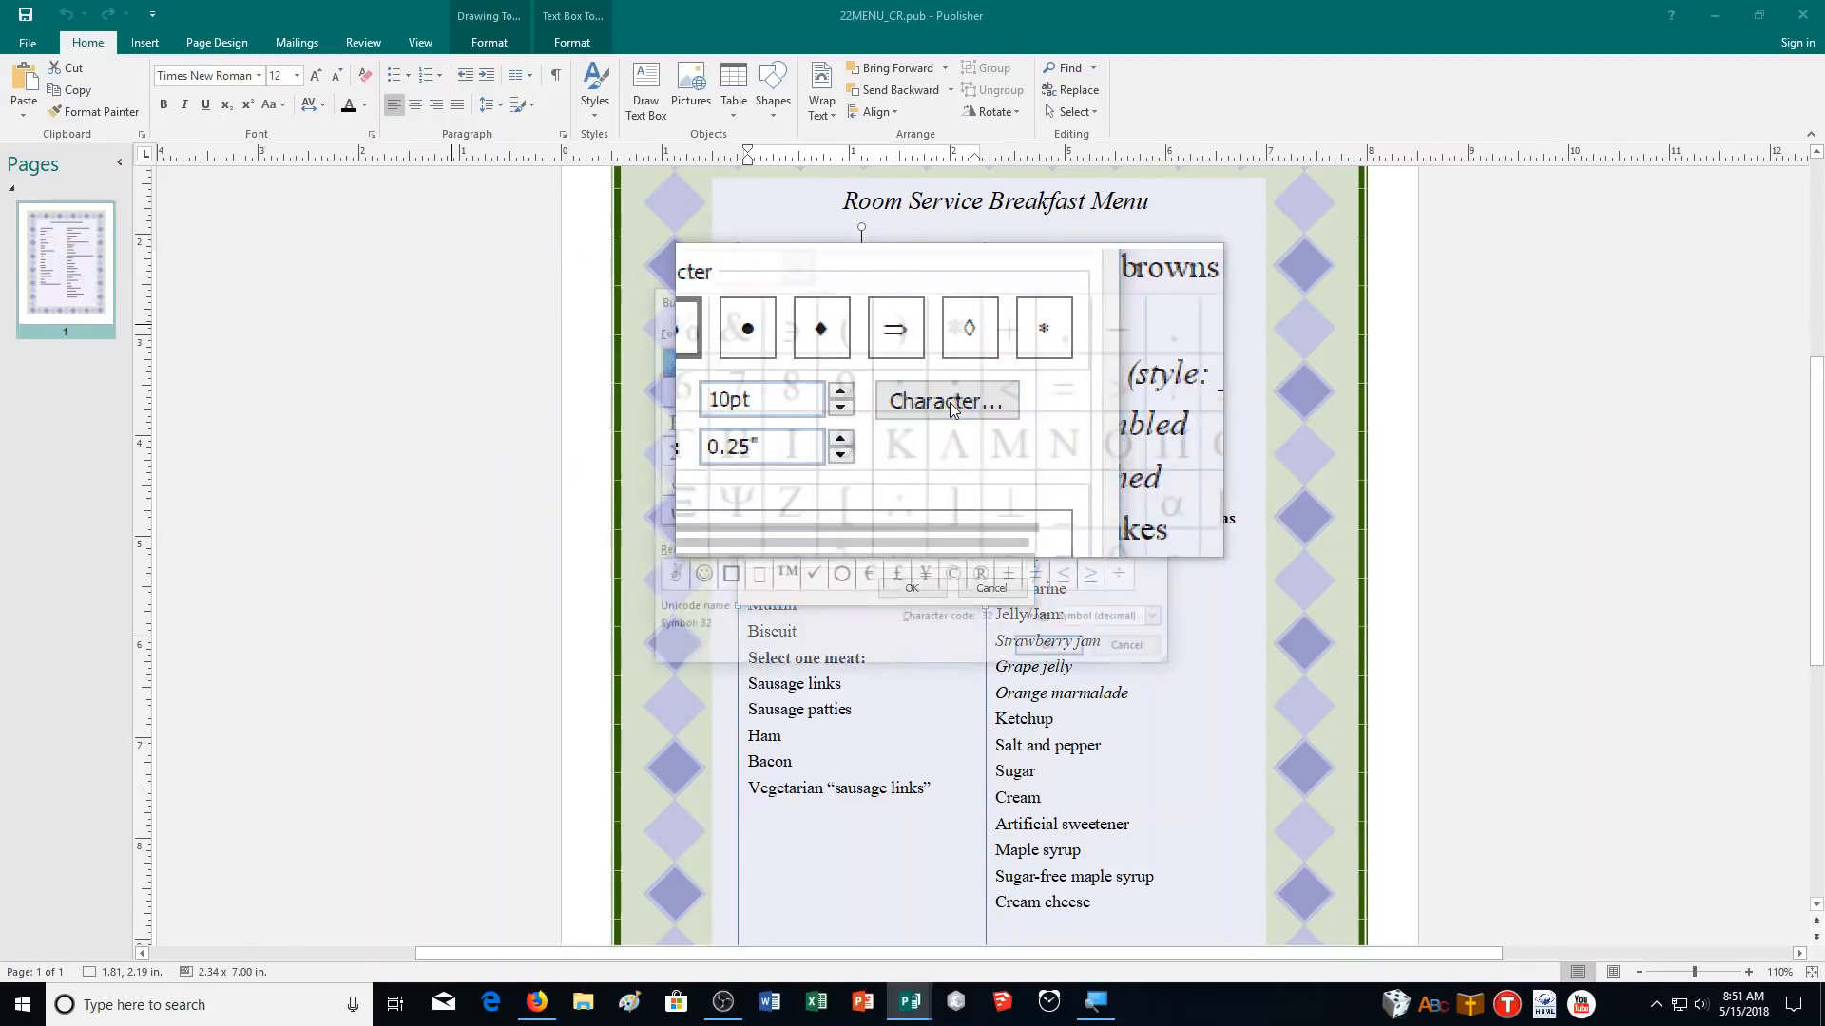
{"action": "left_click", "coordinate": [950, 403]}
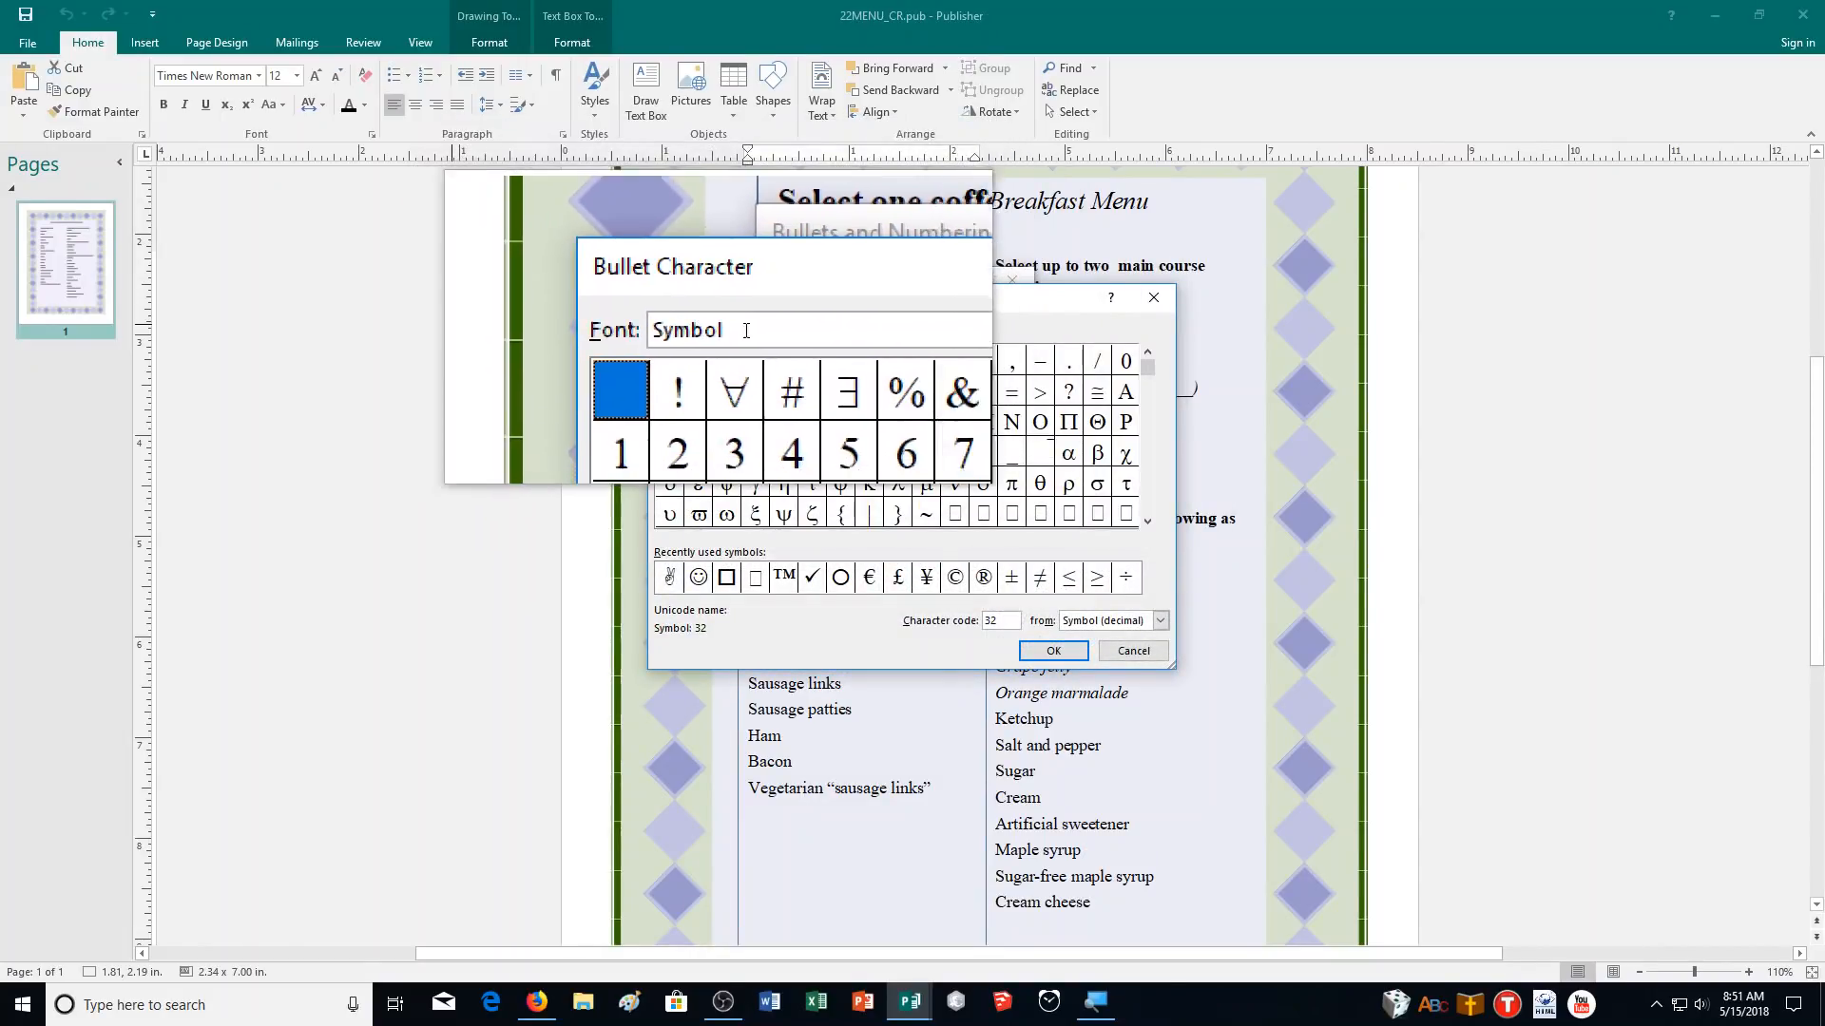
{"action": "left_click", "coordinate": [871, 329]}
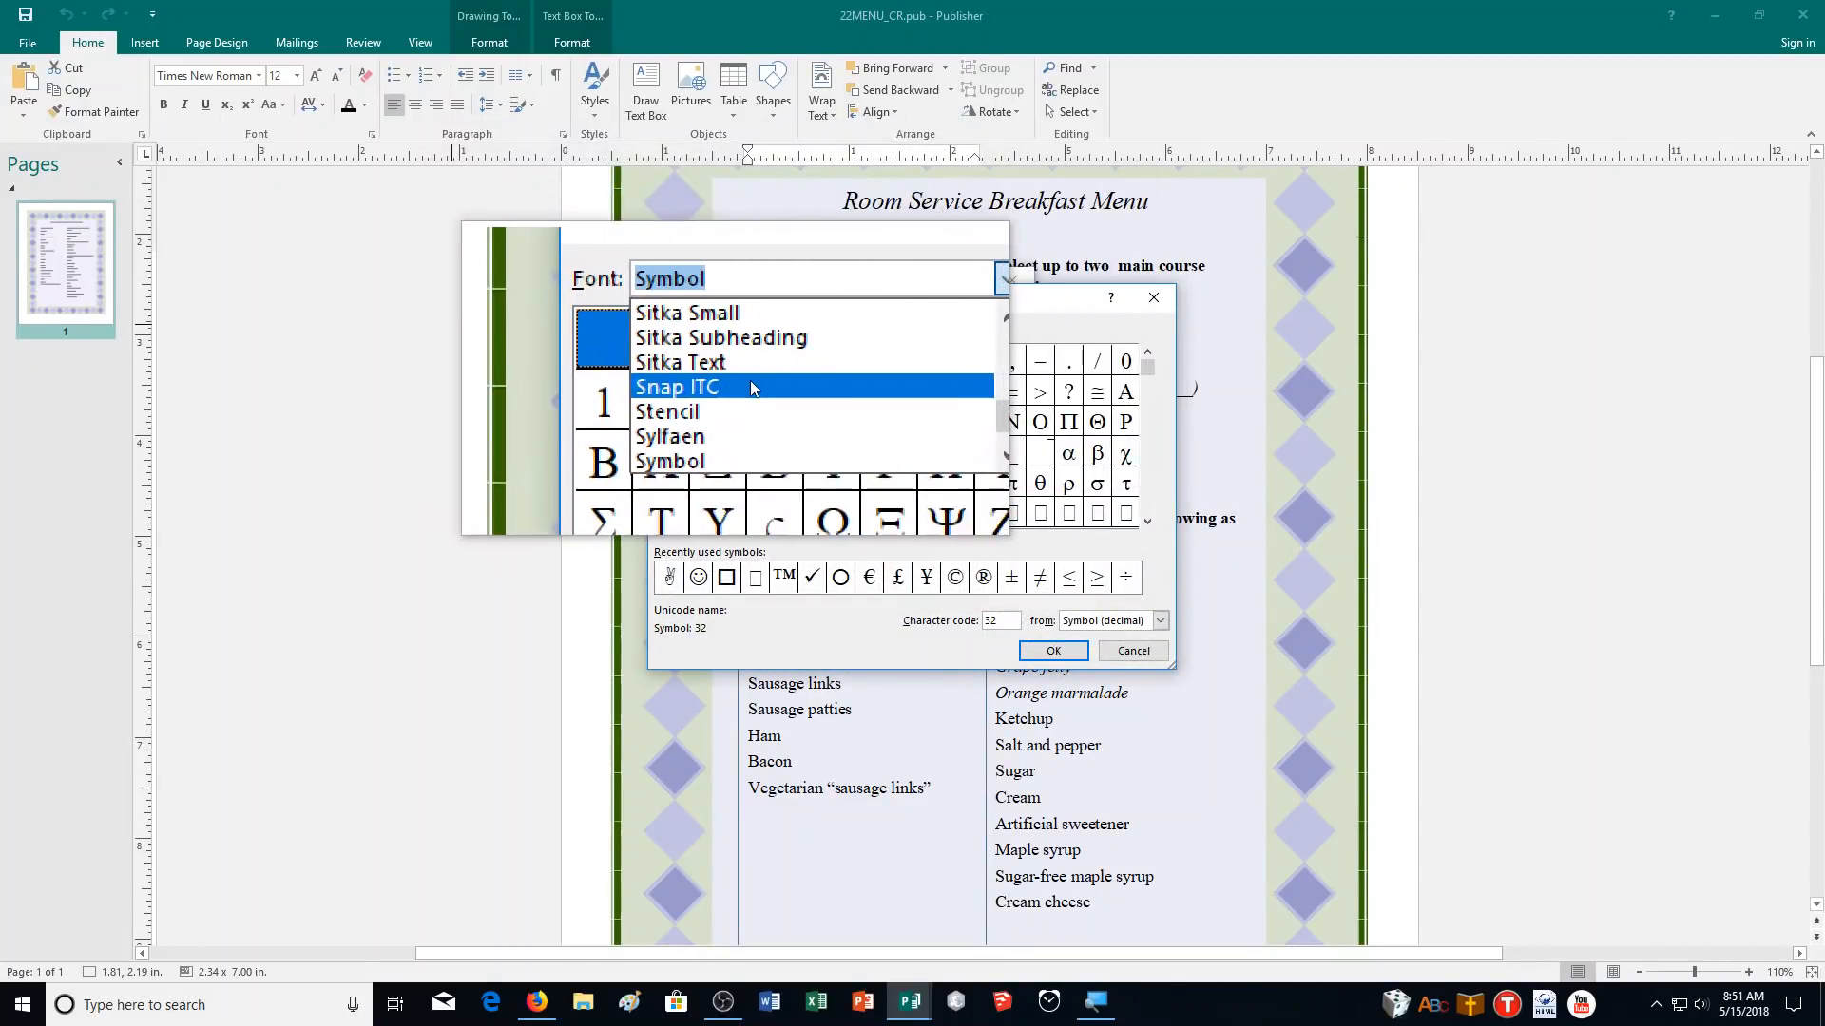
{"action": "type", "text": "wind"}
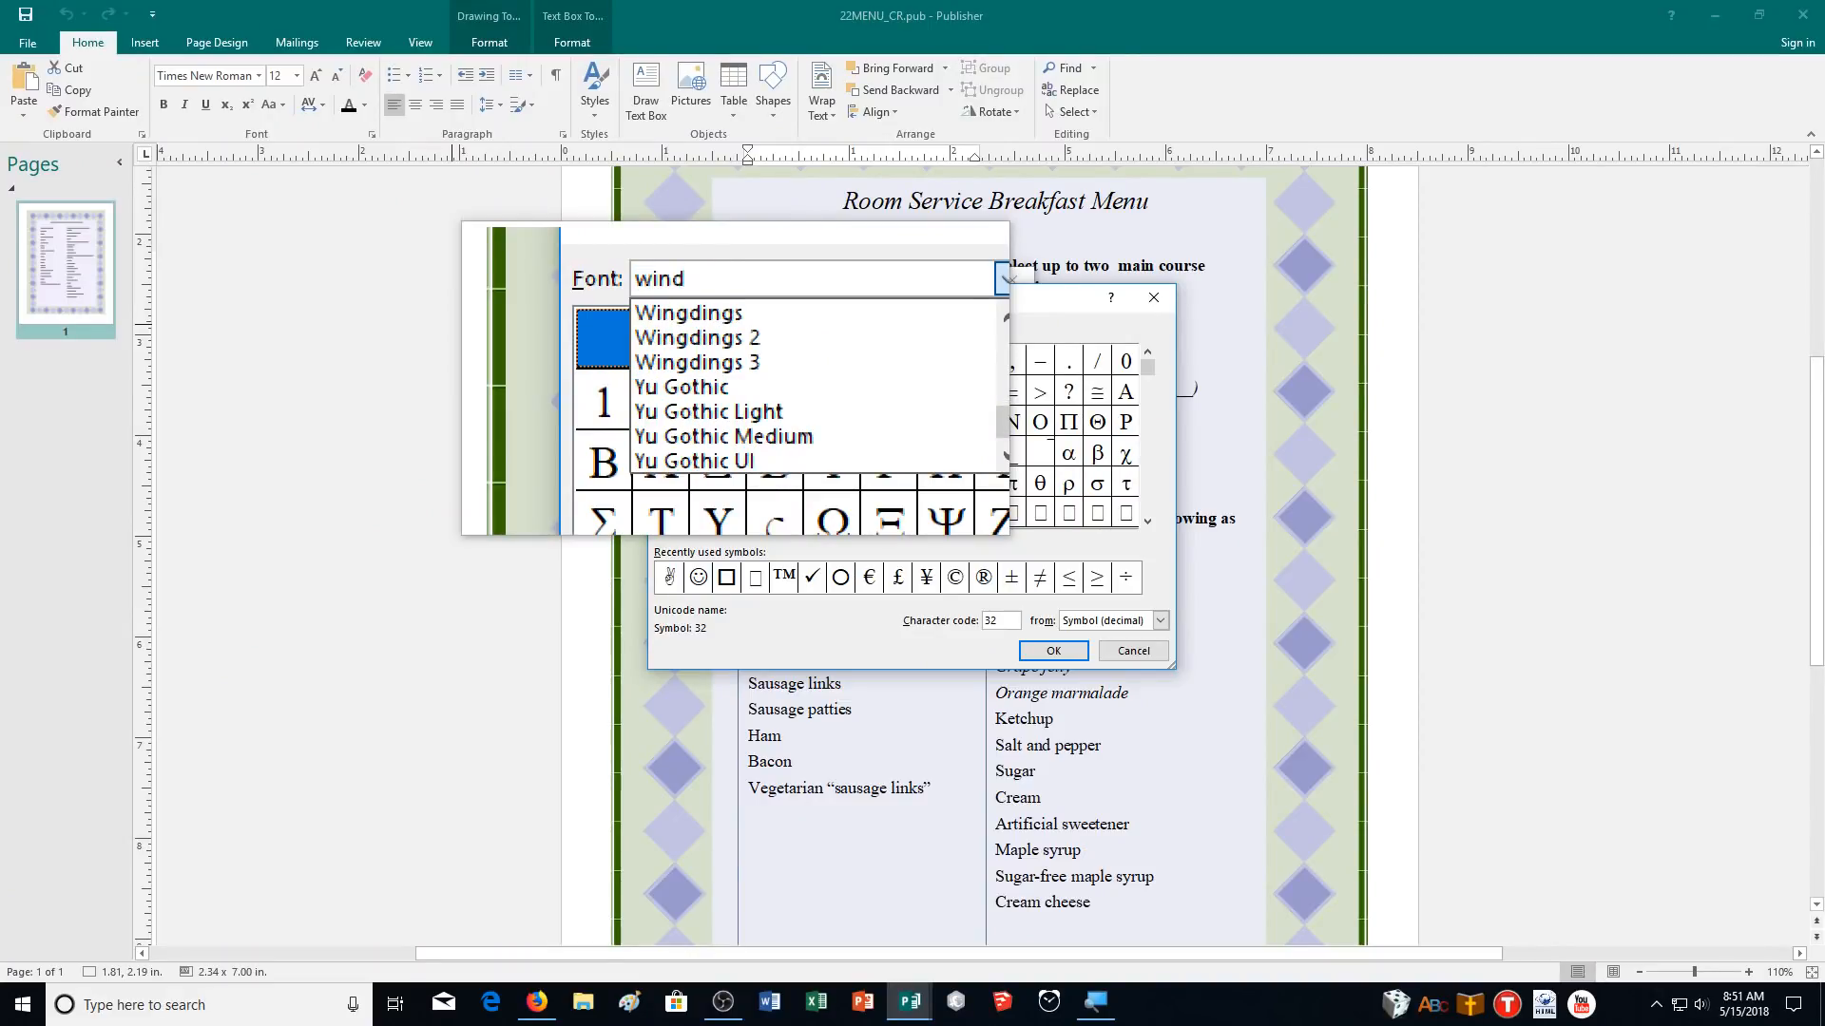
{"action": "key", "text": "Return"}
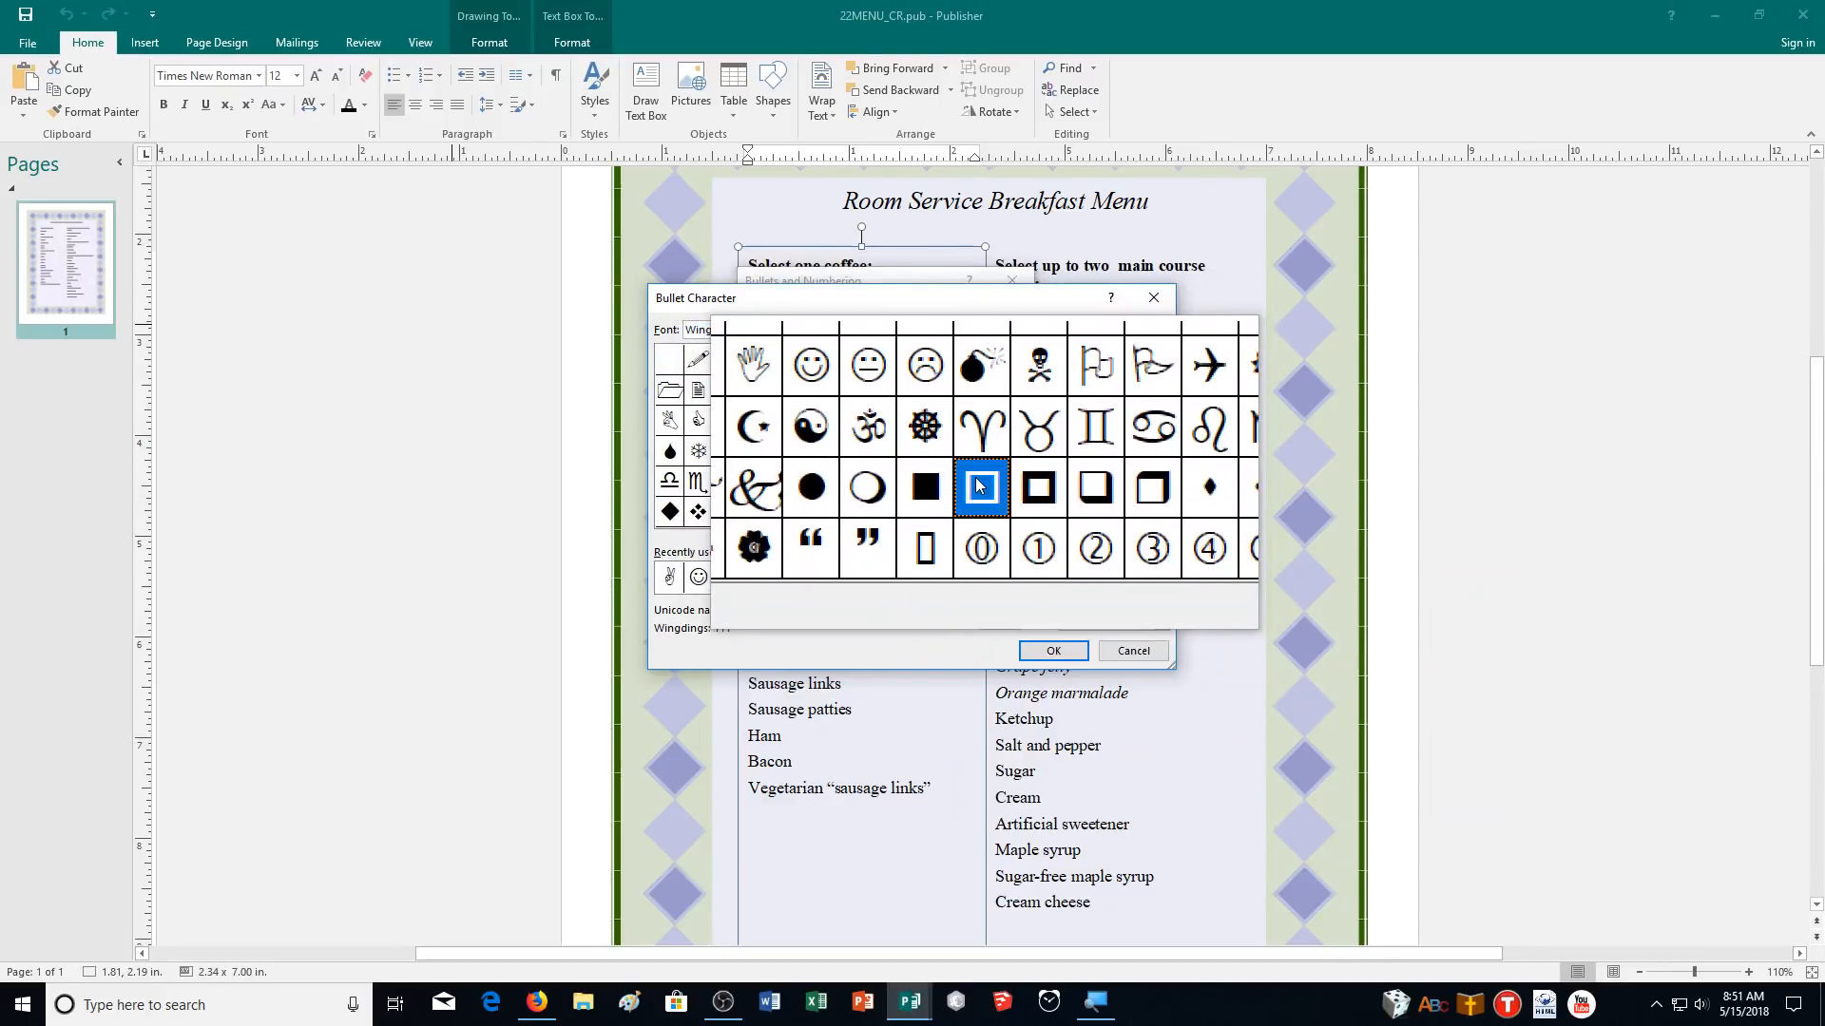
{"action": "left_click", "coordinate": [1053, 650]}
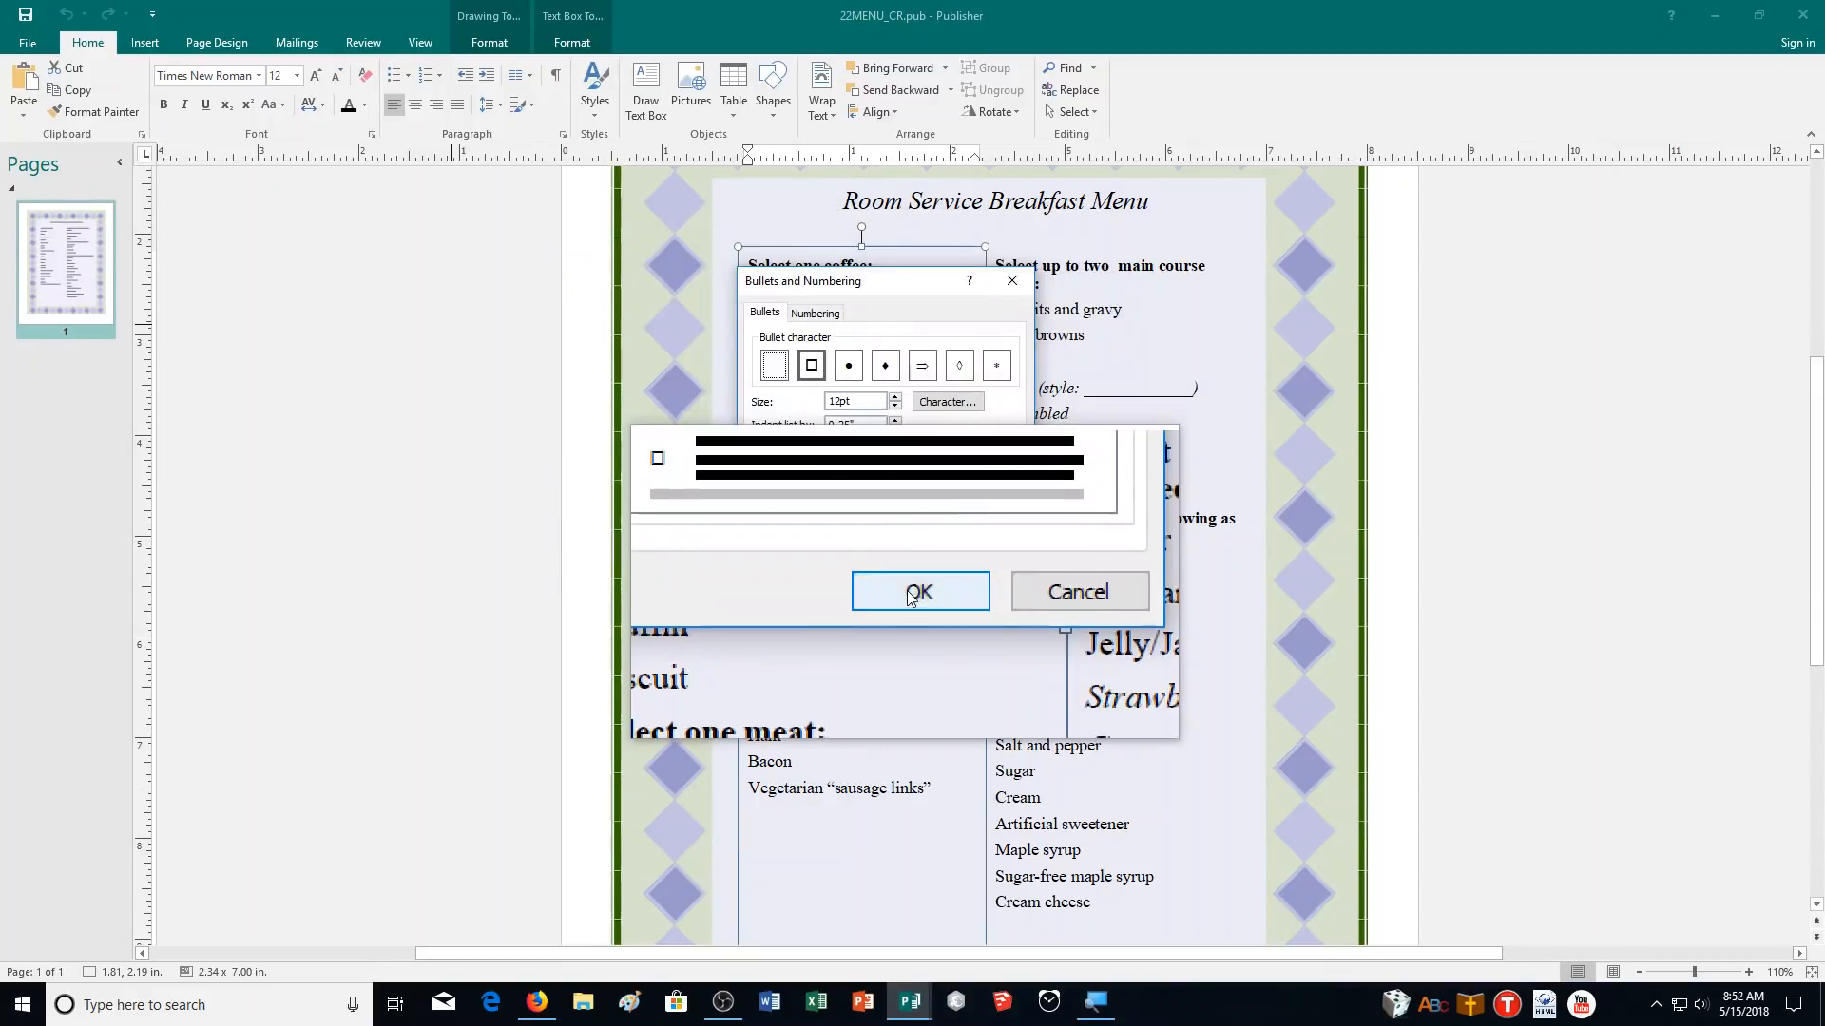
{"action": "left_click", "coordinate": [912, 588]}
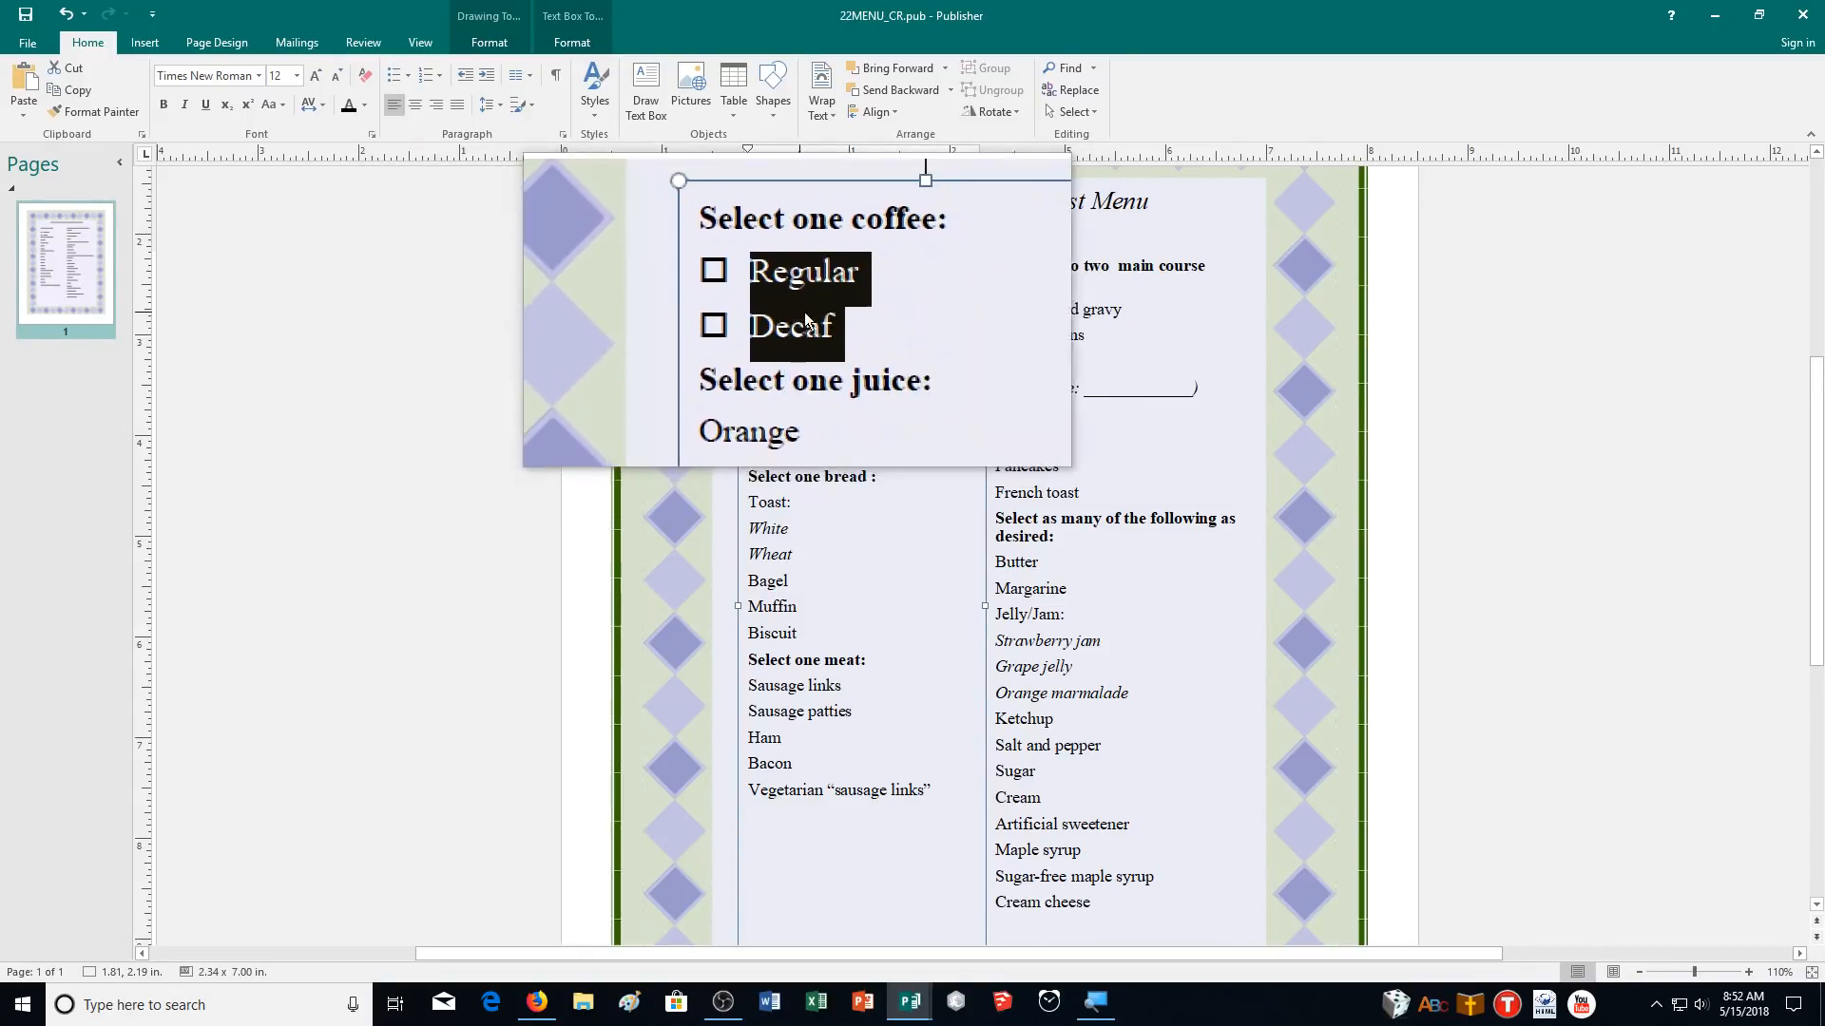
Step: Copy the square-bullet format from the coffee items to the Orange, Grapefruit, Grape and Apple lines with Format Painter
{"action": "left_click", "coordinate": [76, 107]}
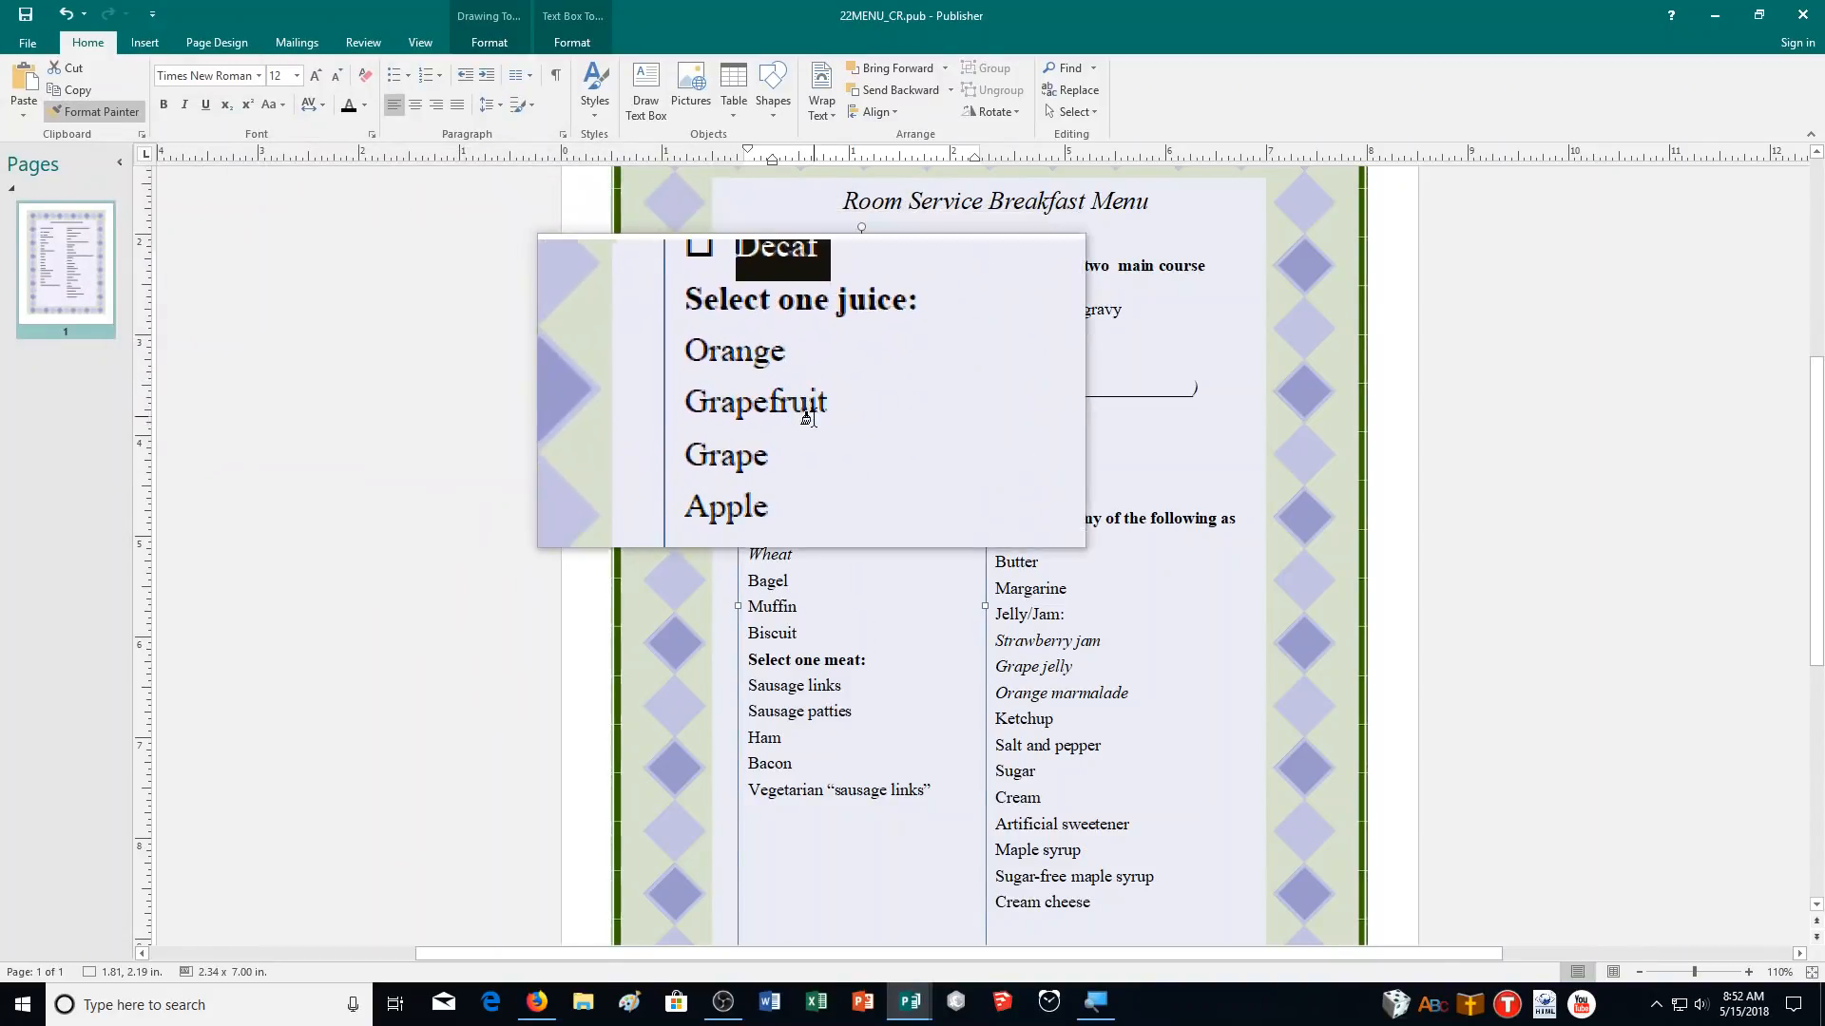
{"action": "left_click_drag", "start_coordinate": [746, 375], "coordinate": [776, 417]}
{"action": "key", "text": "ctrl+z"}
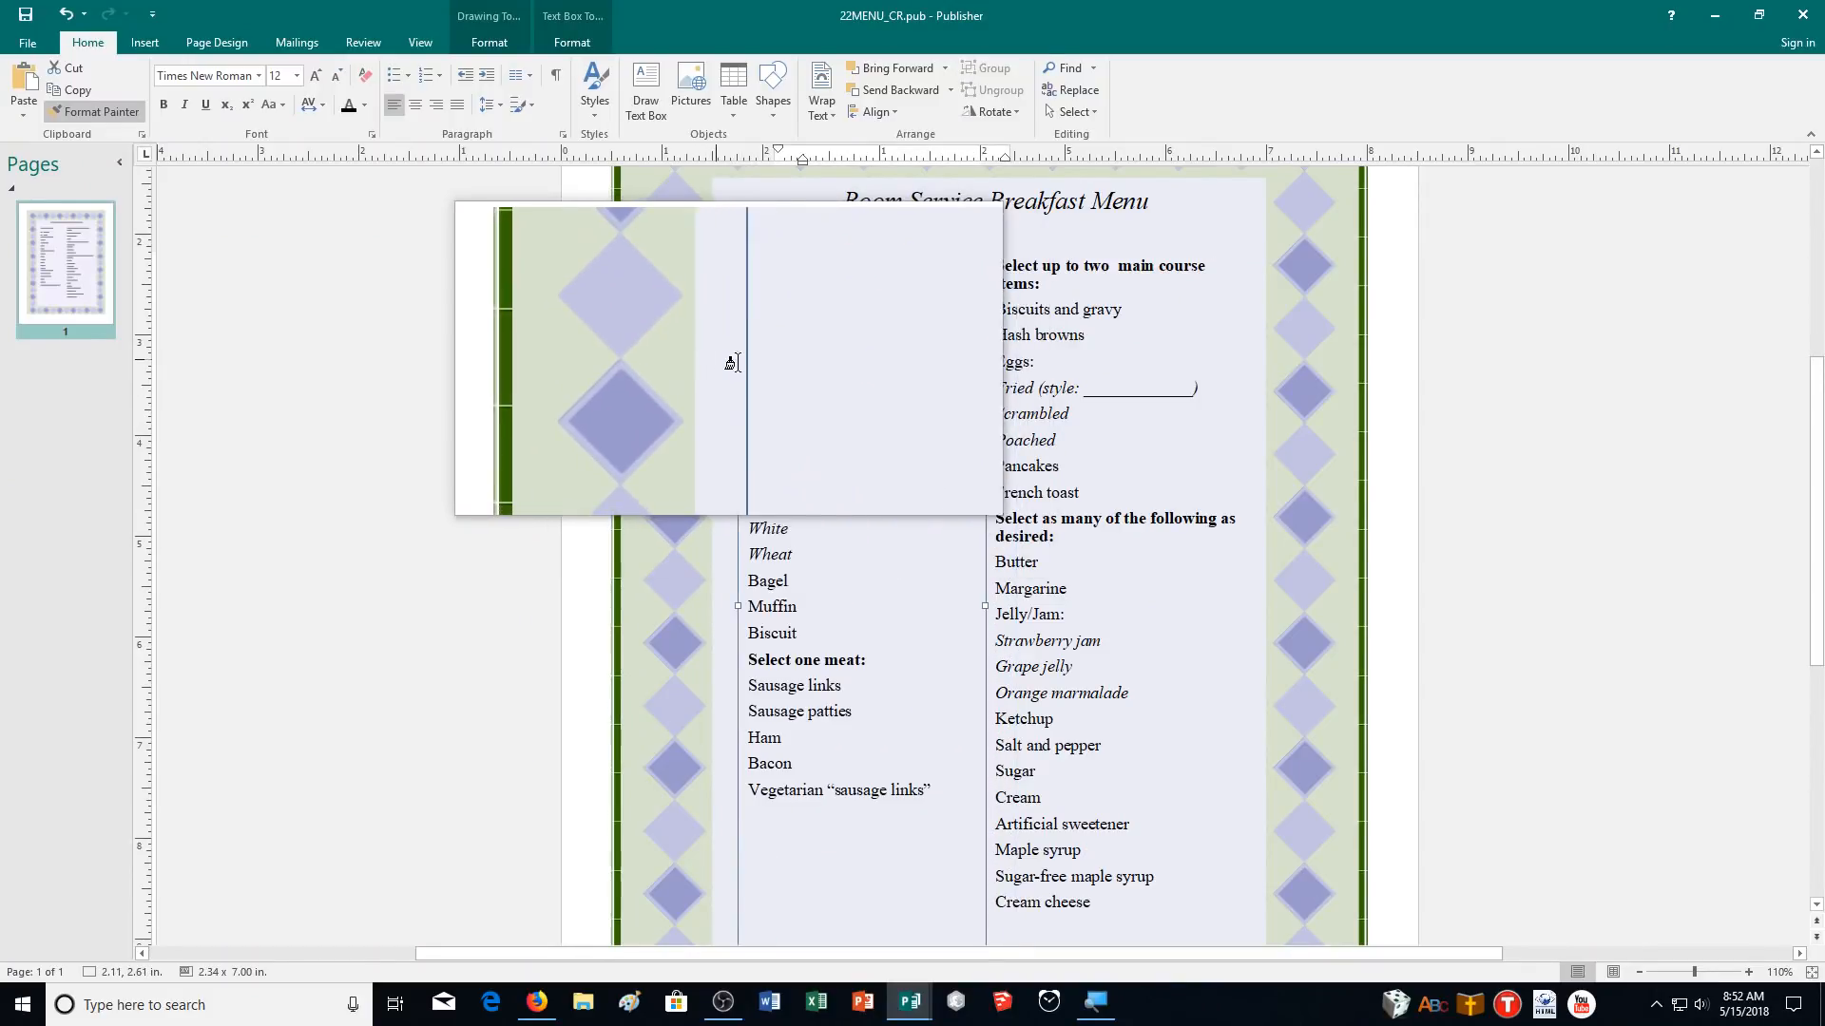
{"action": "left_click_drag", "start_coordinate": [760, 409], "coordinate": [746, 377]}
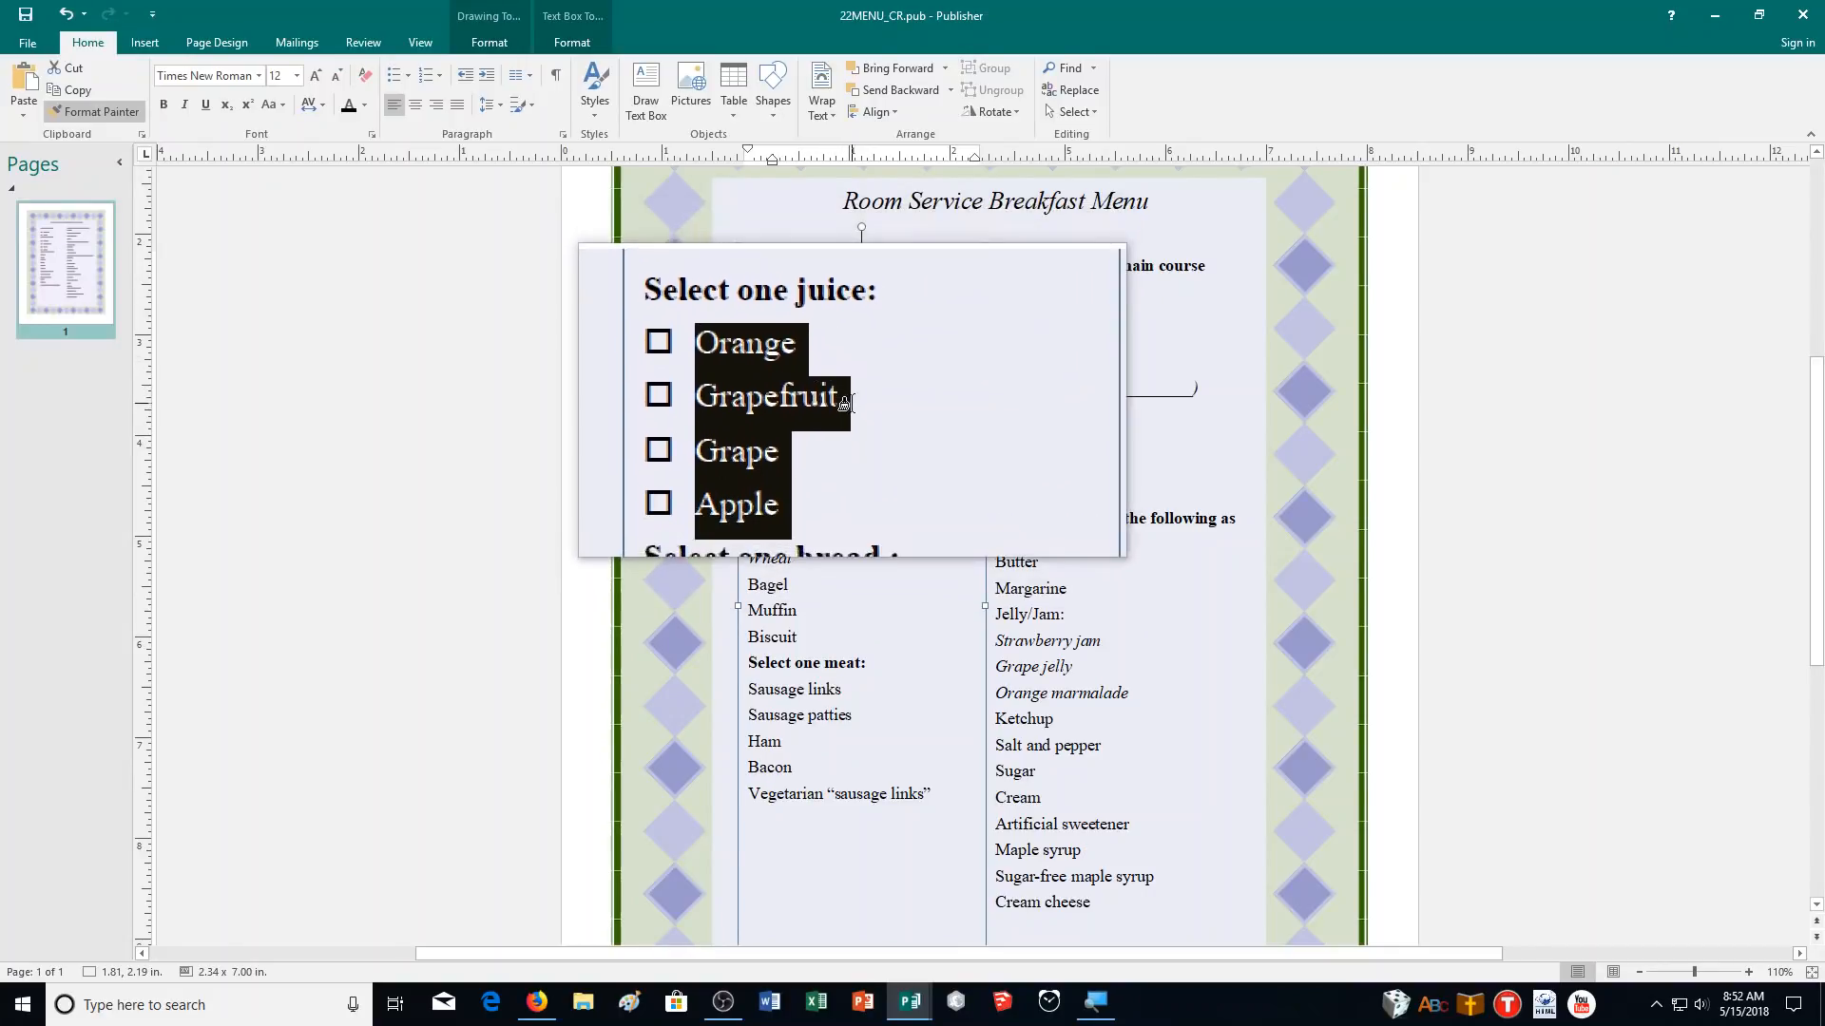
Step: Apply the copied square-bullet format to every item under the bread and meat headings
{"action": "scroll", "coordinate": [848, 417], "scroll_direction": "down", "scroll_amount": 1}
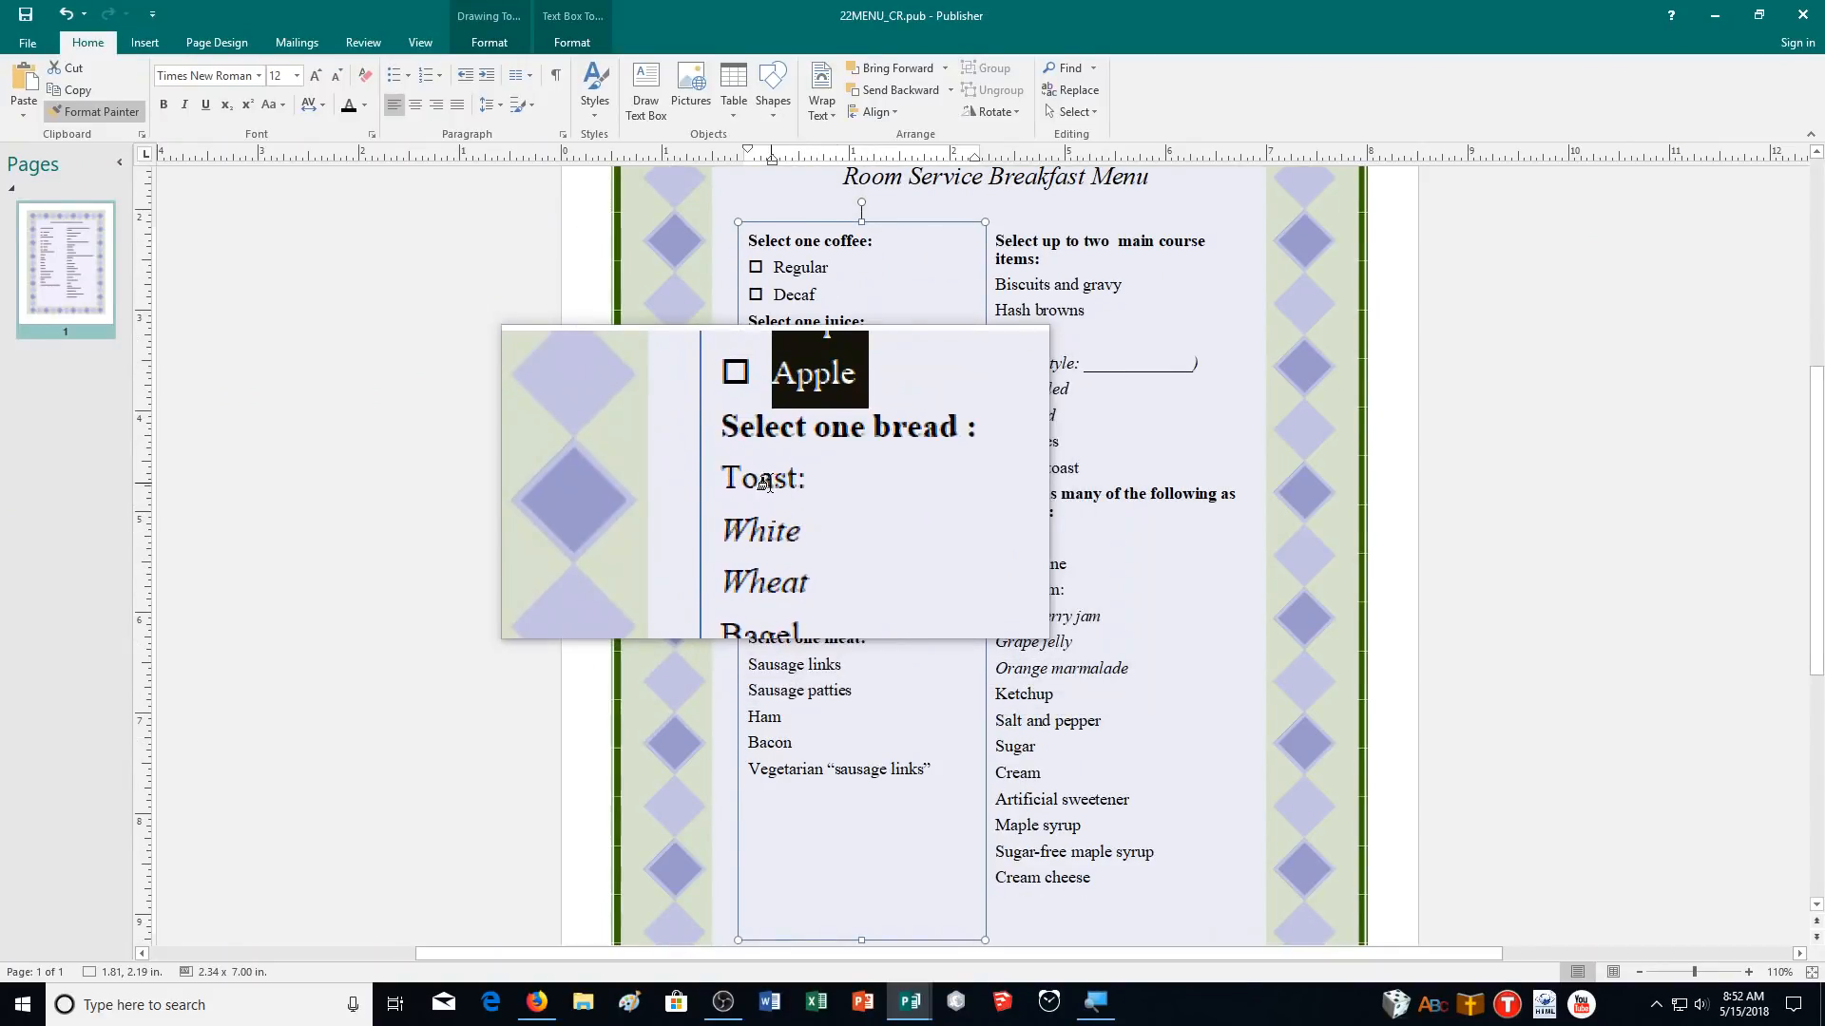
{"action": "left_click", "coordinate": [752, 487]}
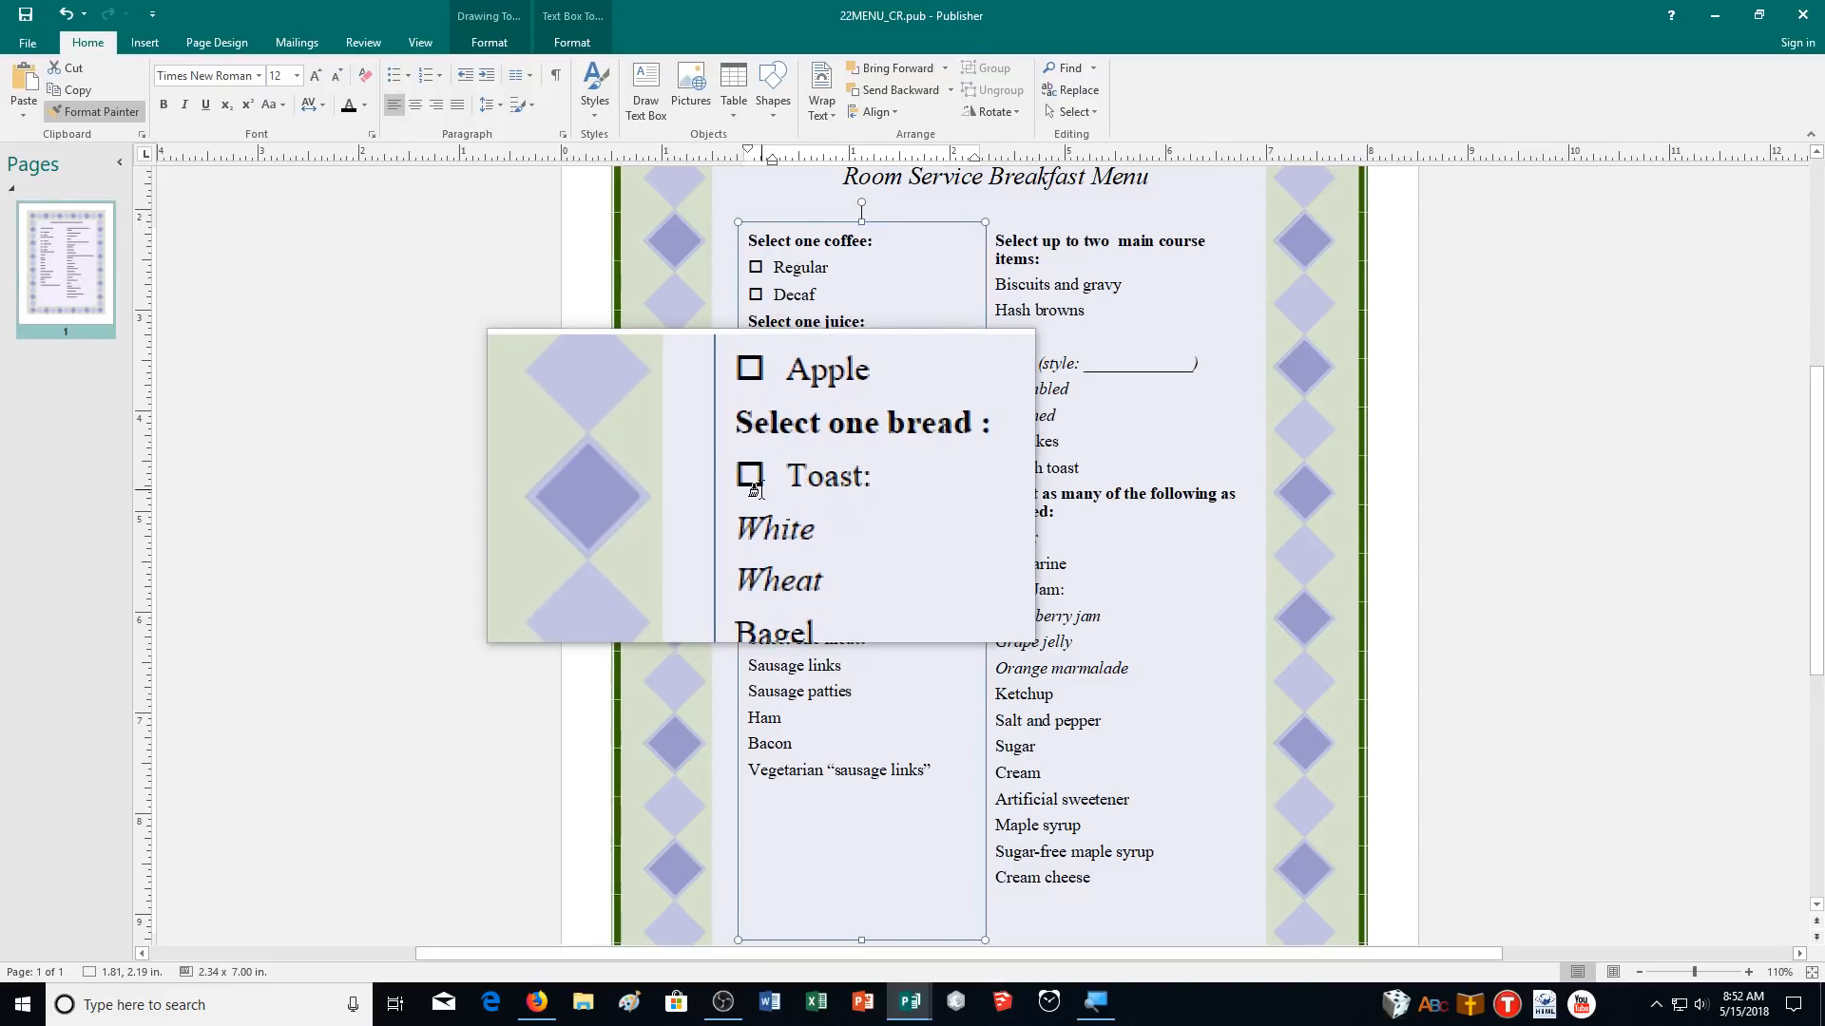
{"action": "scroll", "coordinate": [821, 569], "scroll_direction": "down", "scroll_amount": 1}
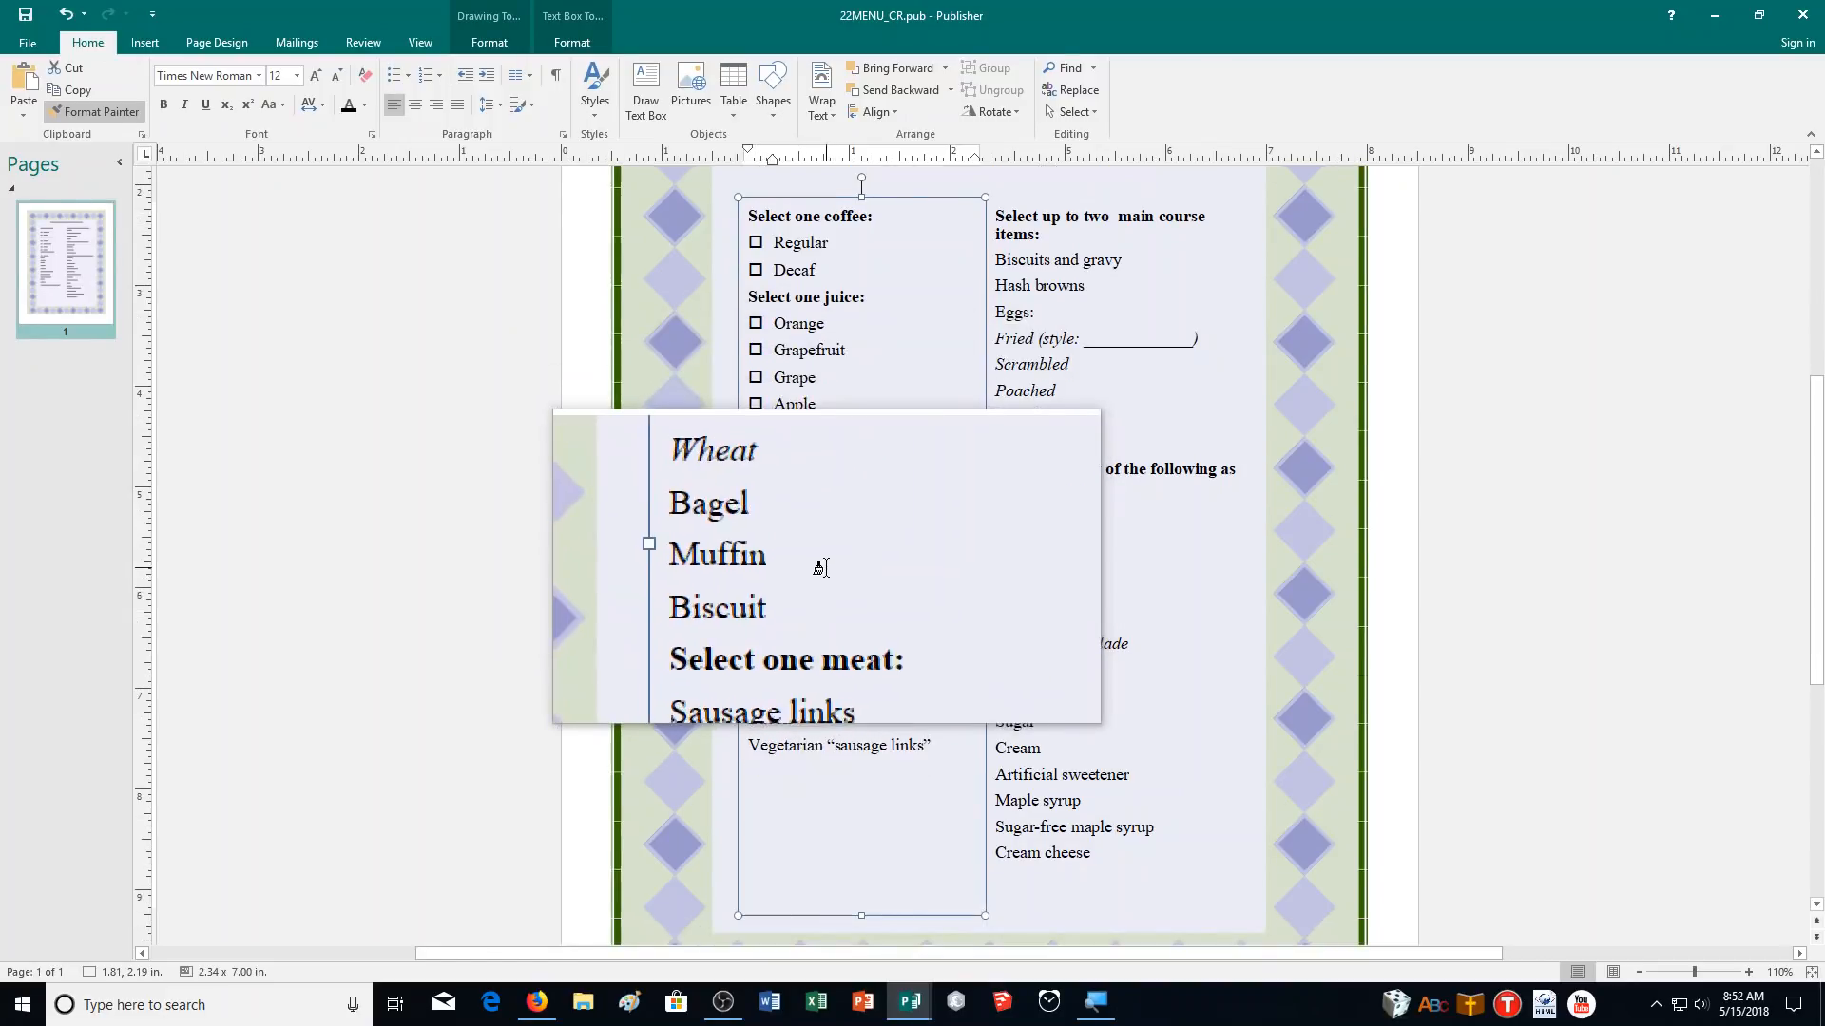
{"action": "left_click_drag", "start_coordinate": [815, 540], "coordinate": [784, 489]}
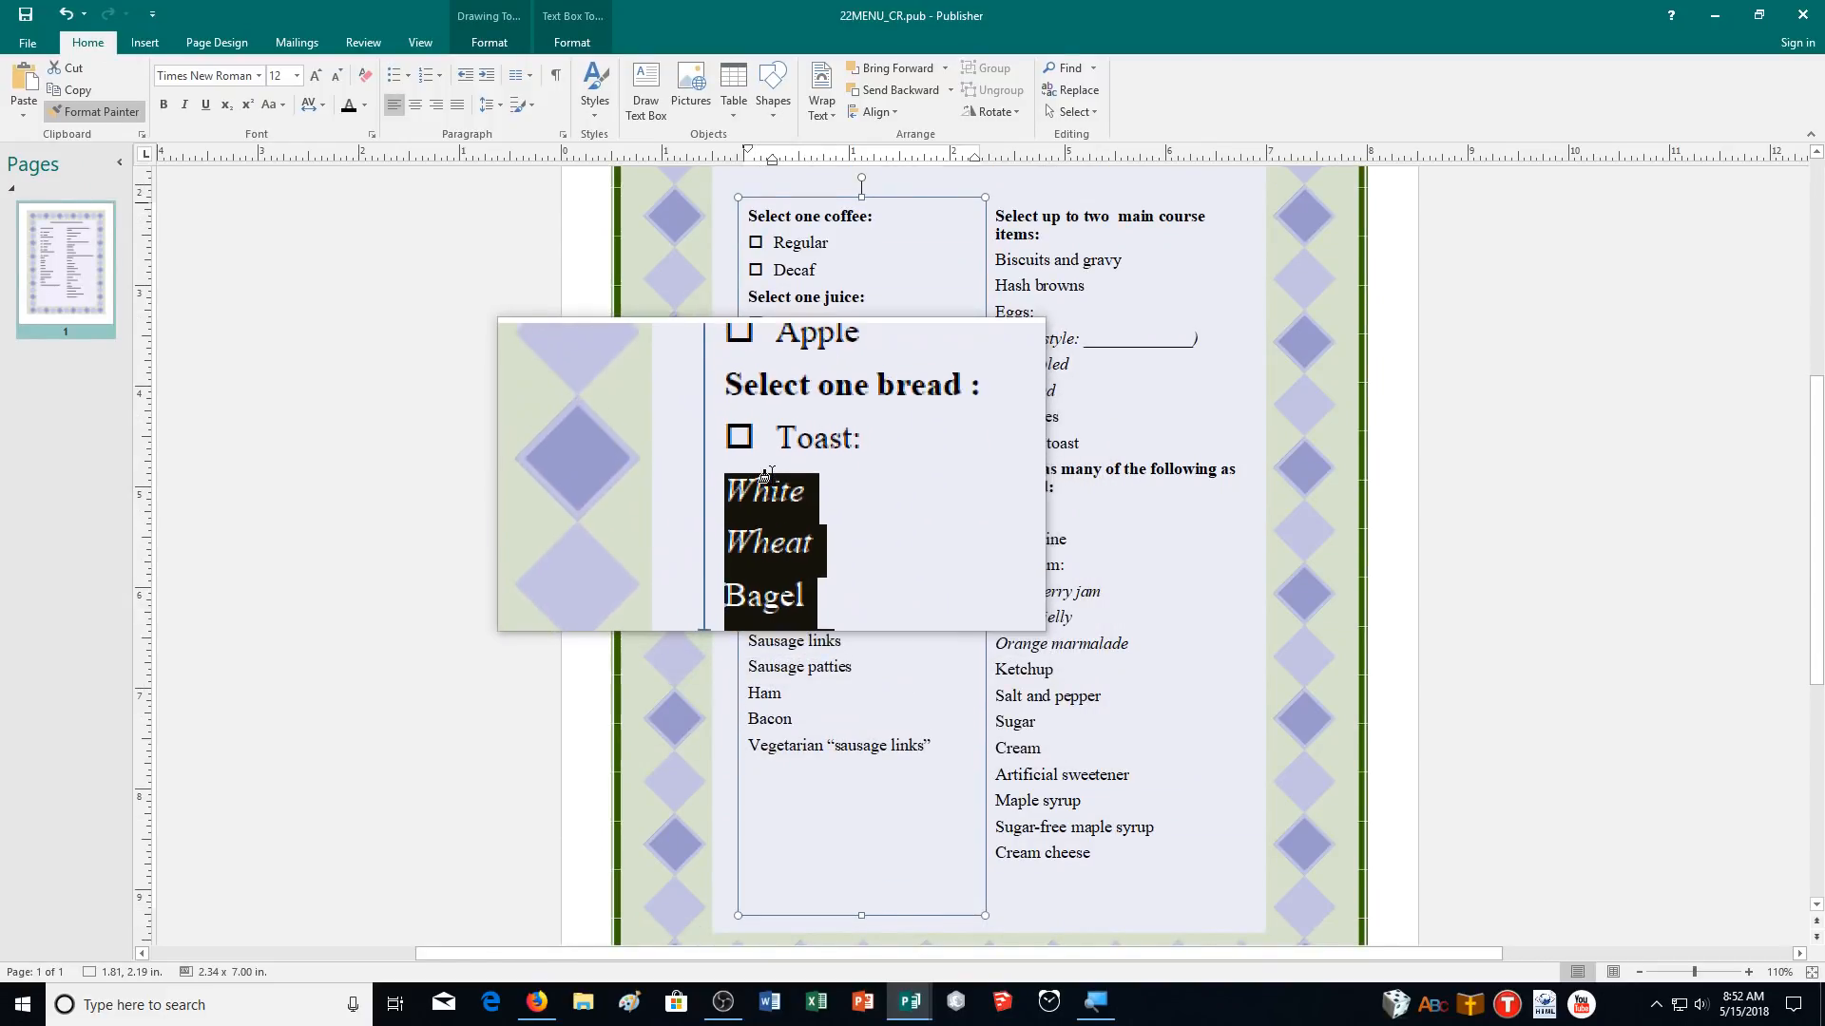
{"action": "scroll", "coordinate": [817, 532], "scroll_direction": "down", "scroll_amount": 3}
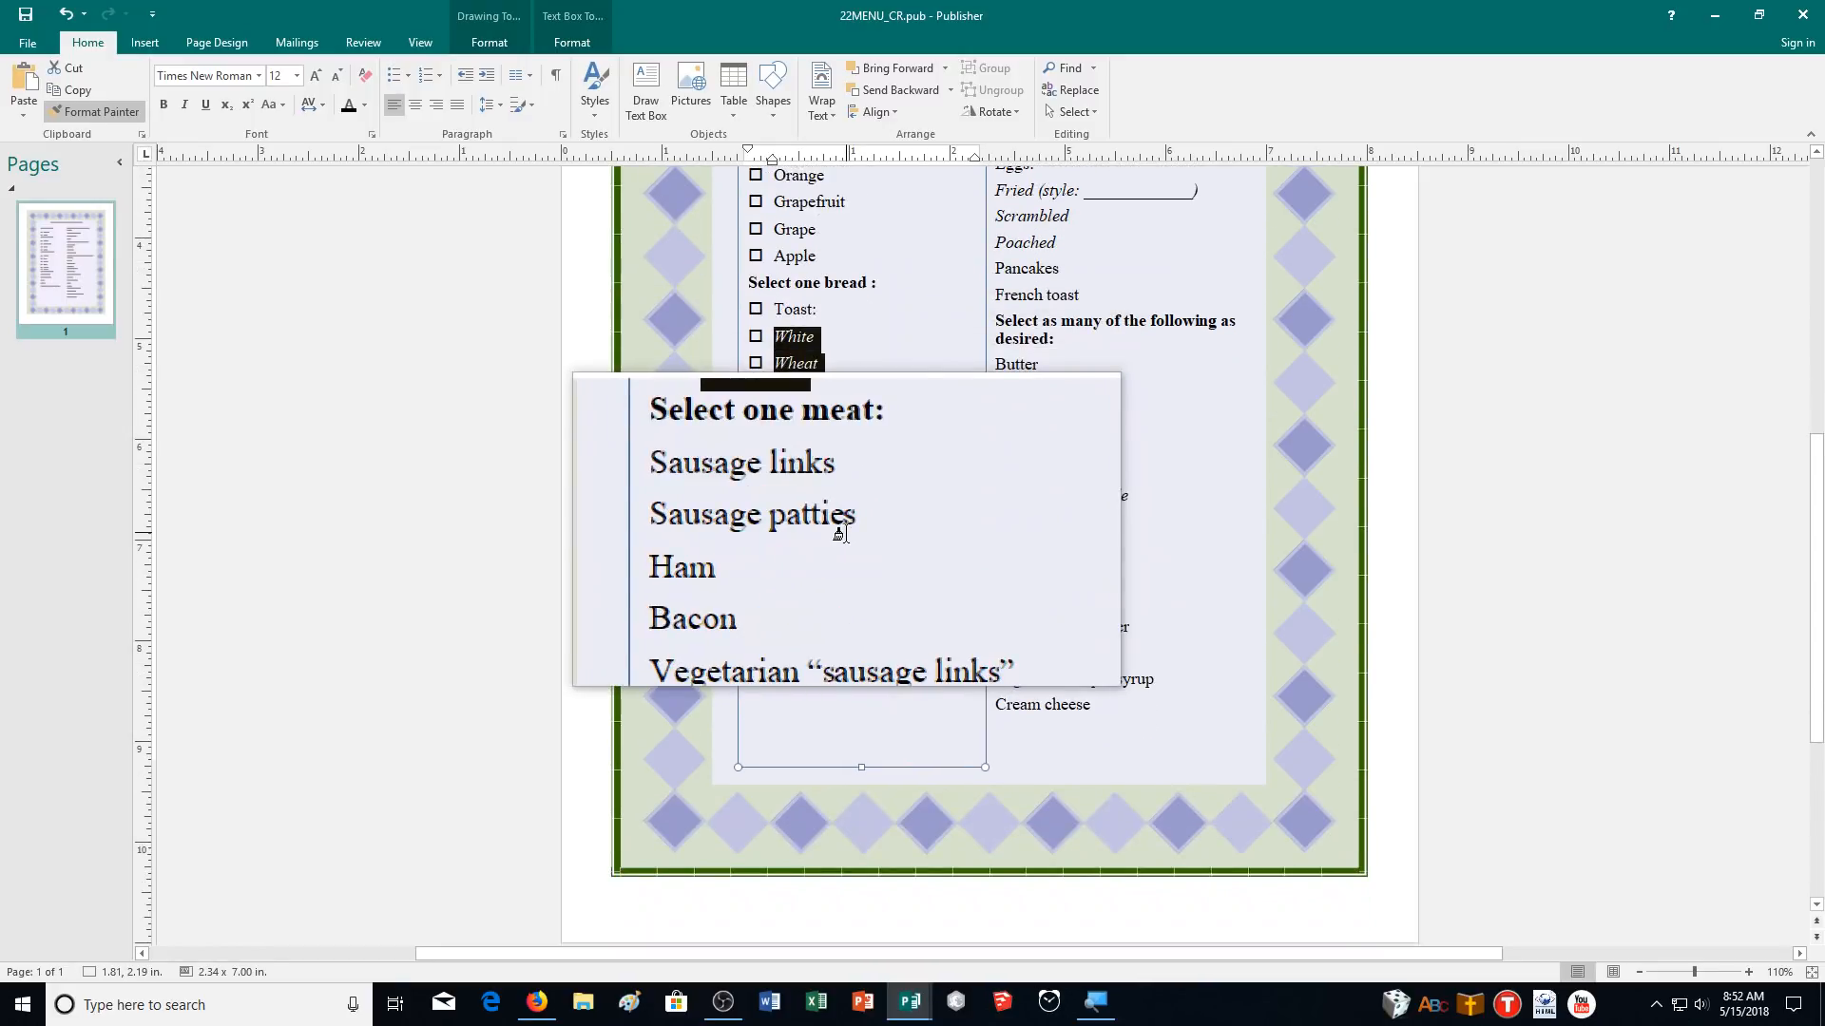
{"action": "left_click_drag", "start_coordinate": [937, 602], "coordinate": [765, 498]}
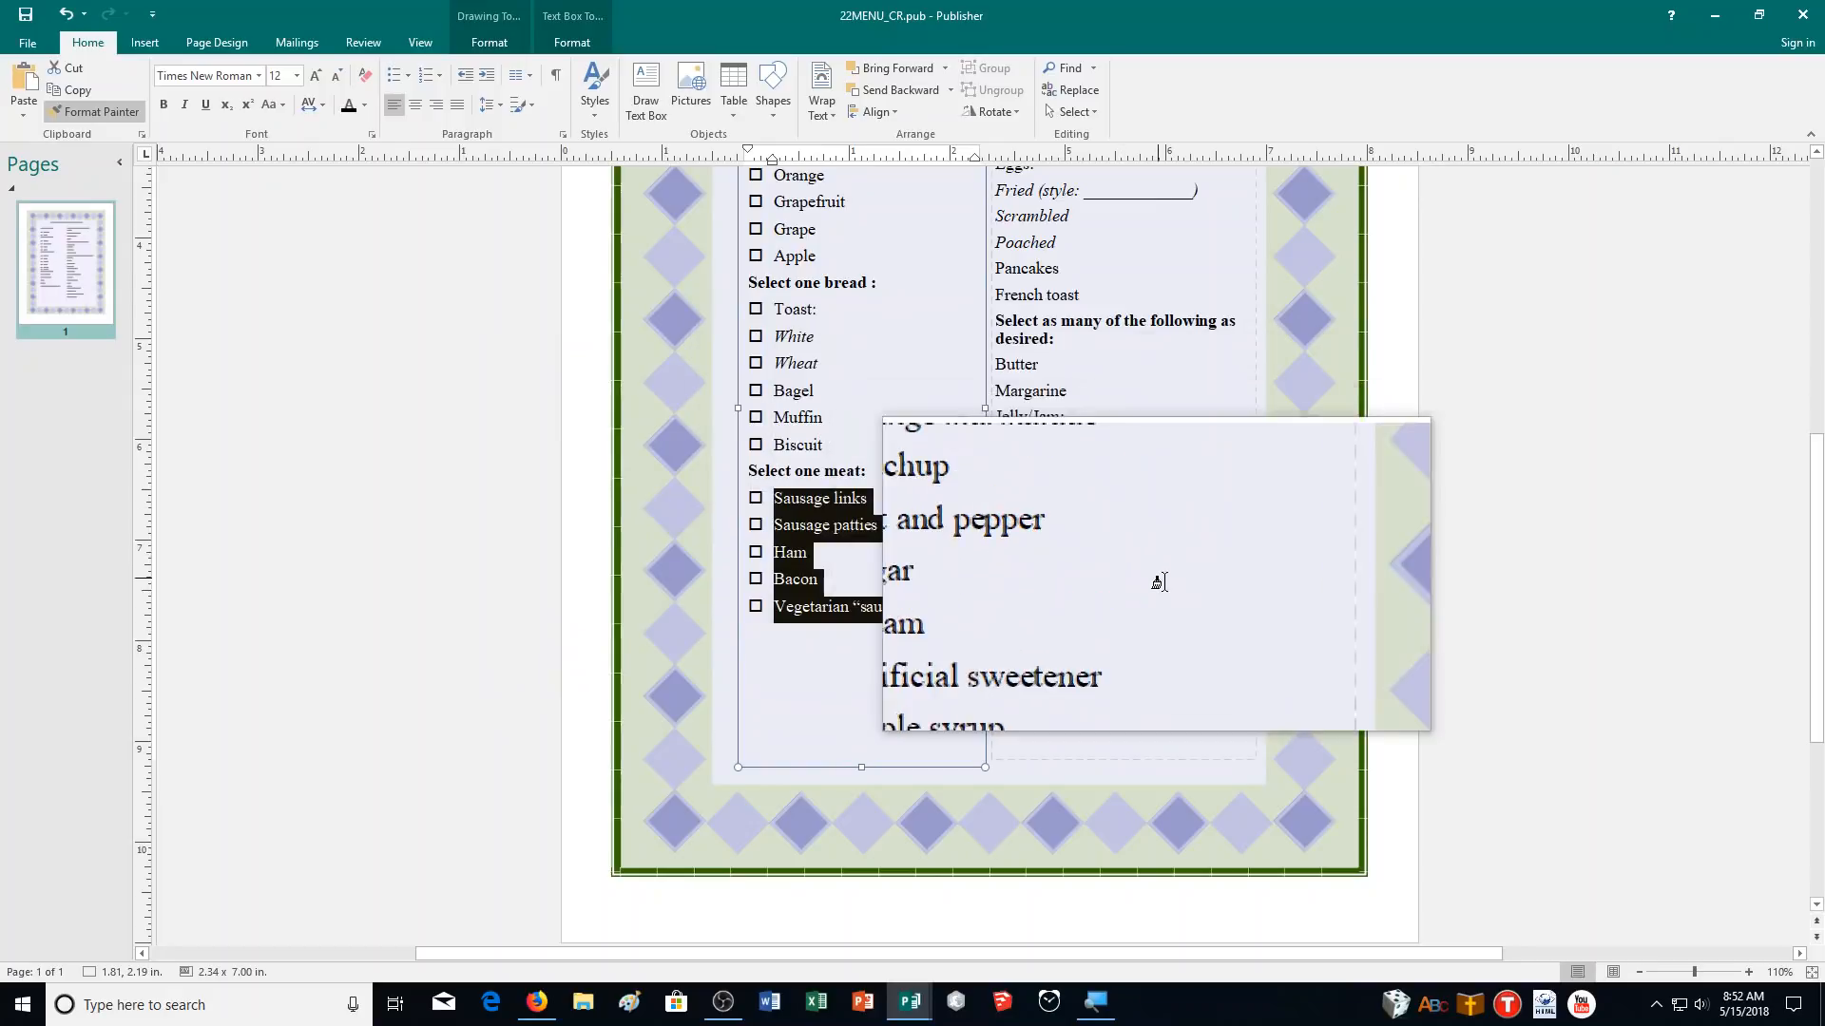
Step: Apply the square-bullet format to the main course items and the Butter through Cream cheese list, and end format painting
{"action": "scroll", "coordinate": [1158, 581], "scroll_direction": "up", "scroll_amount": 3}
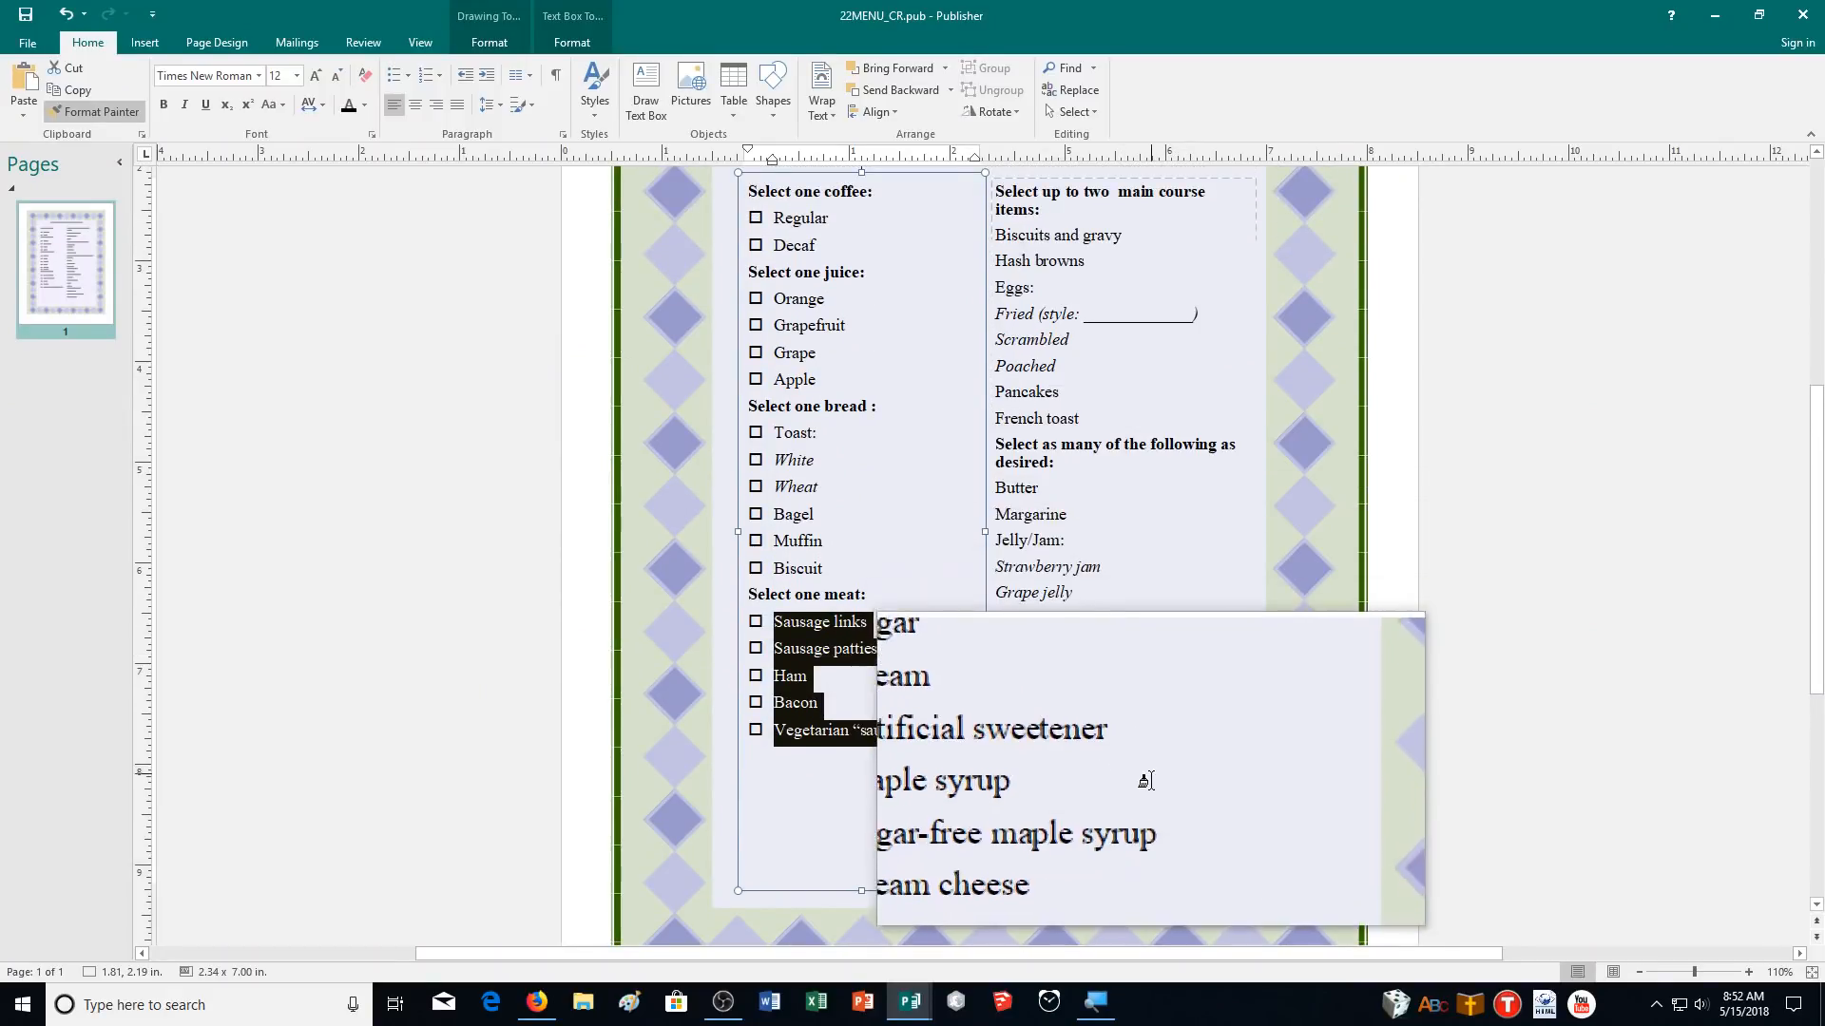
{"action": "left_click_drag", "start_coordinate": [1093, 828], "coordinate": [986, 492]}
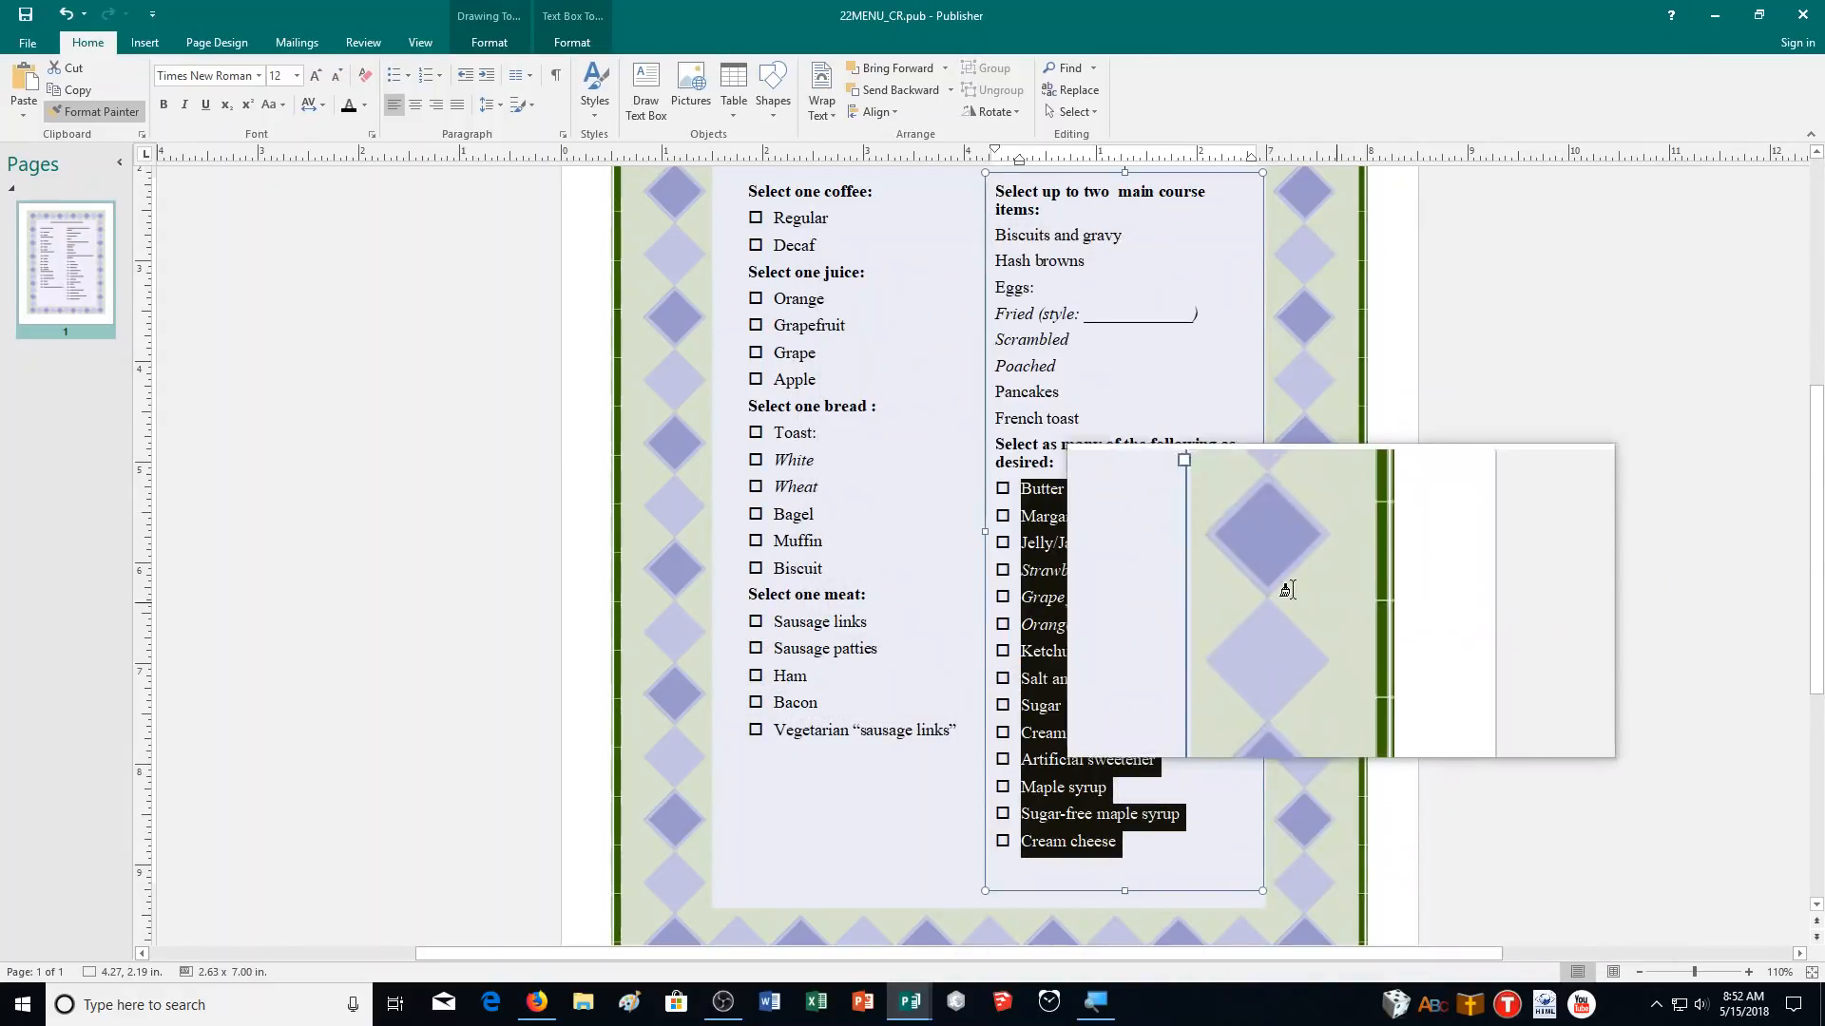
{"action": "left_click_drag", "start_coordinate": [1079, 420], "coordinate": [992, 252]}
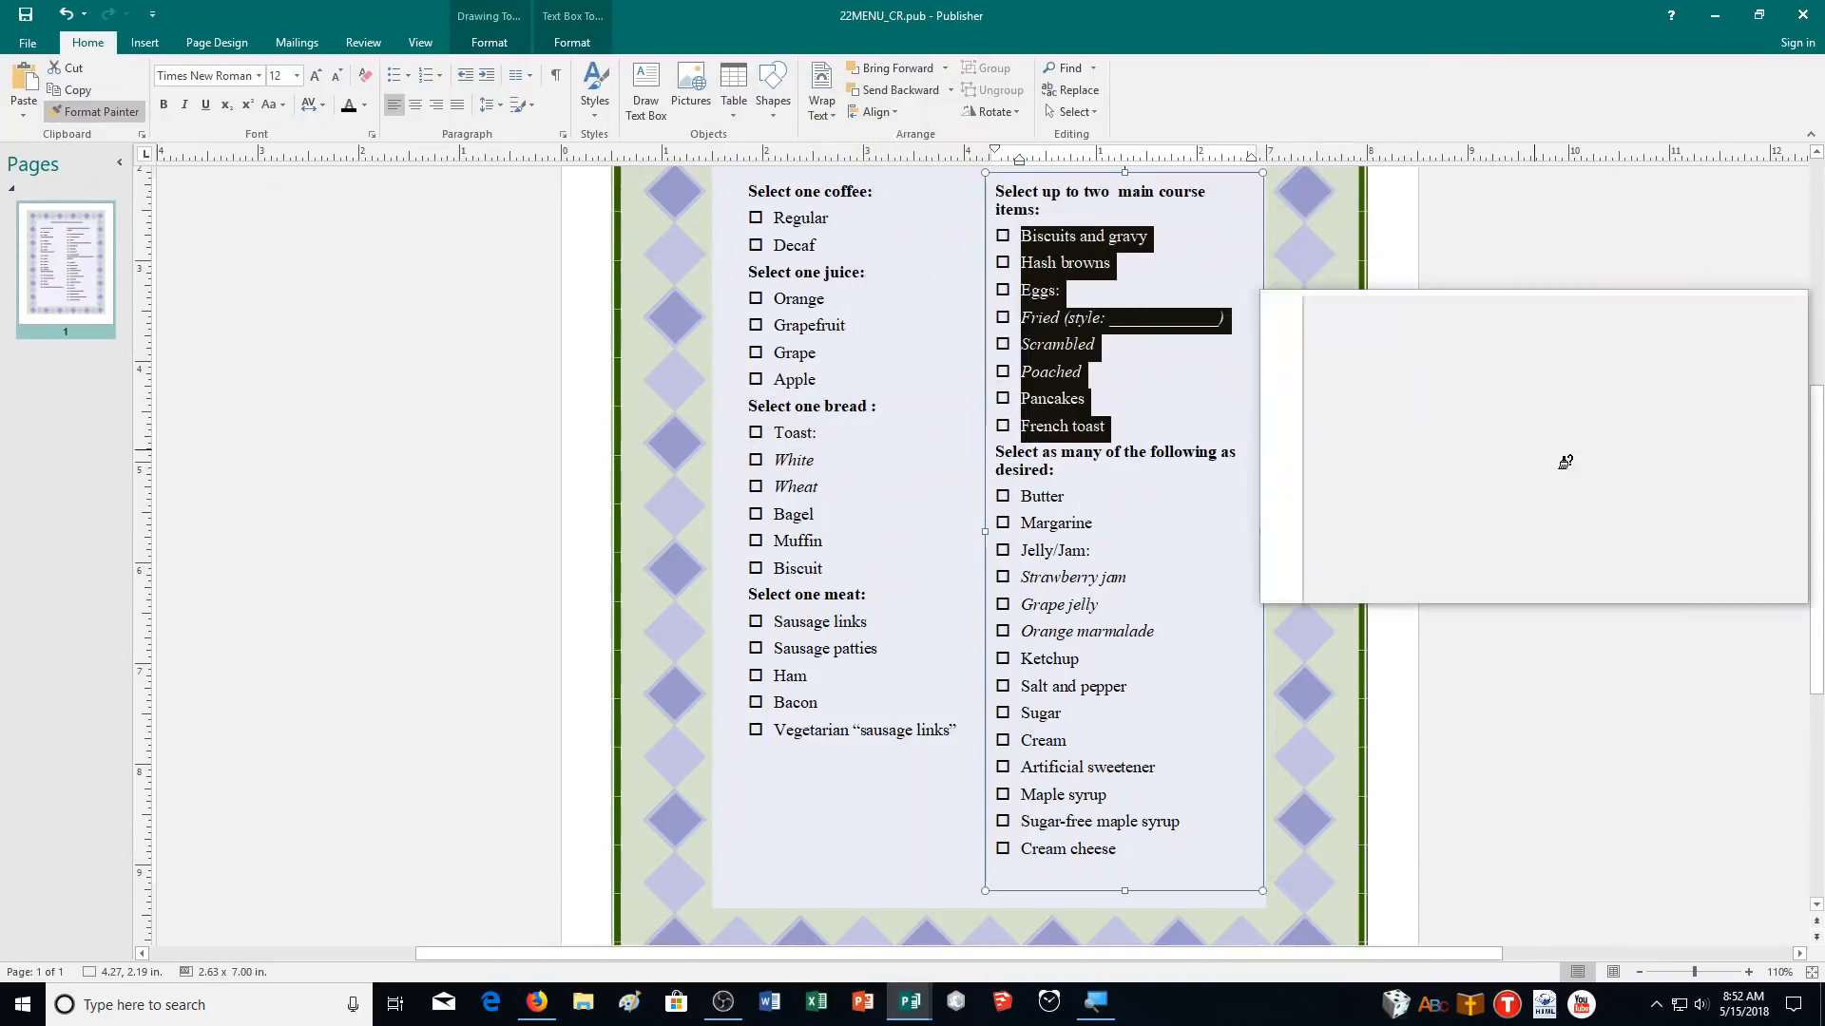
{"action": "scroll", "coordinate": [1275, 542], "scroll_direction": "up", "scroll_amount": 1}
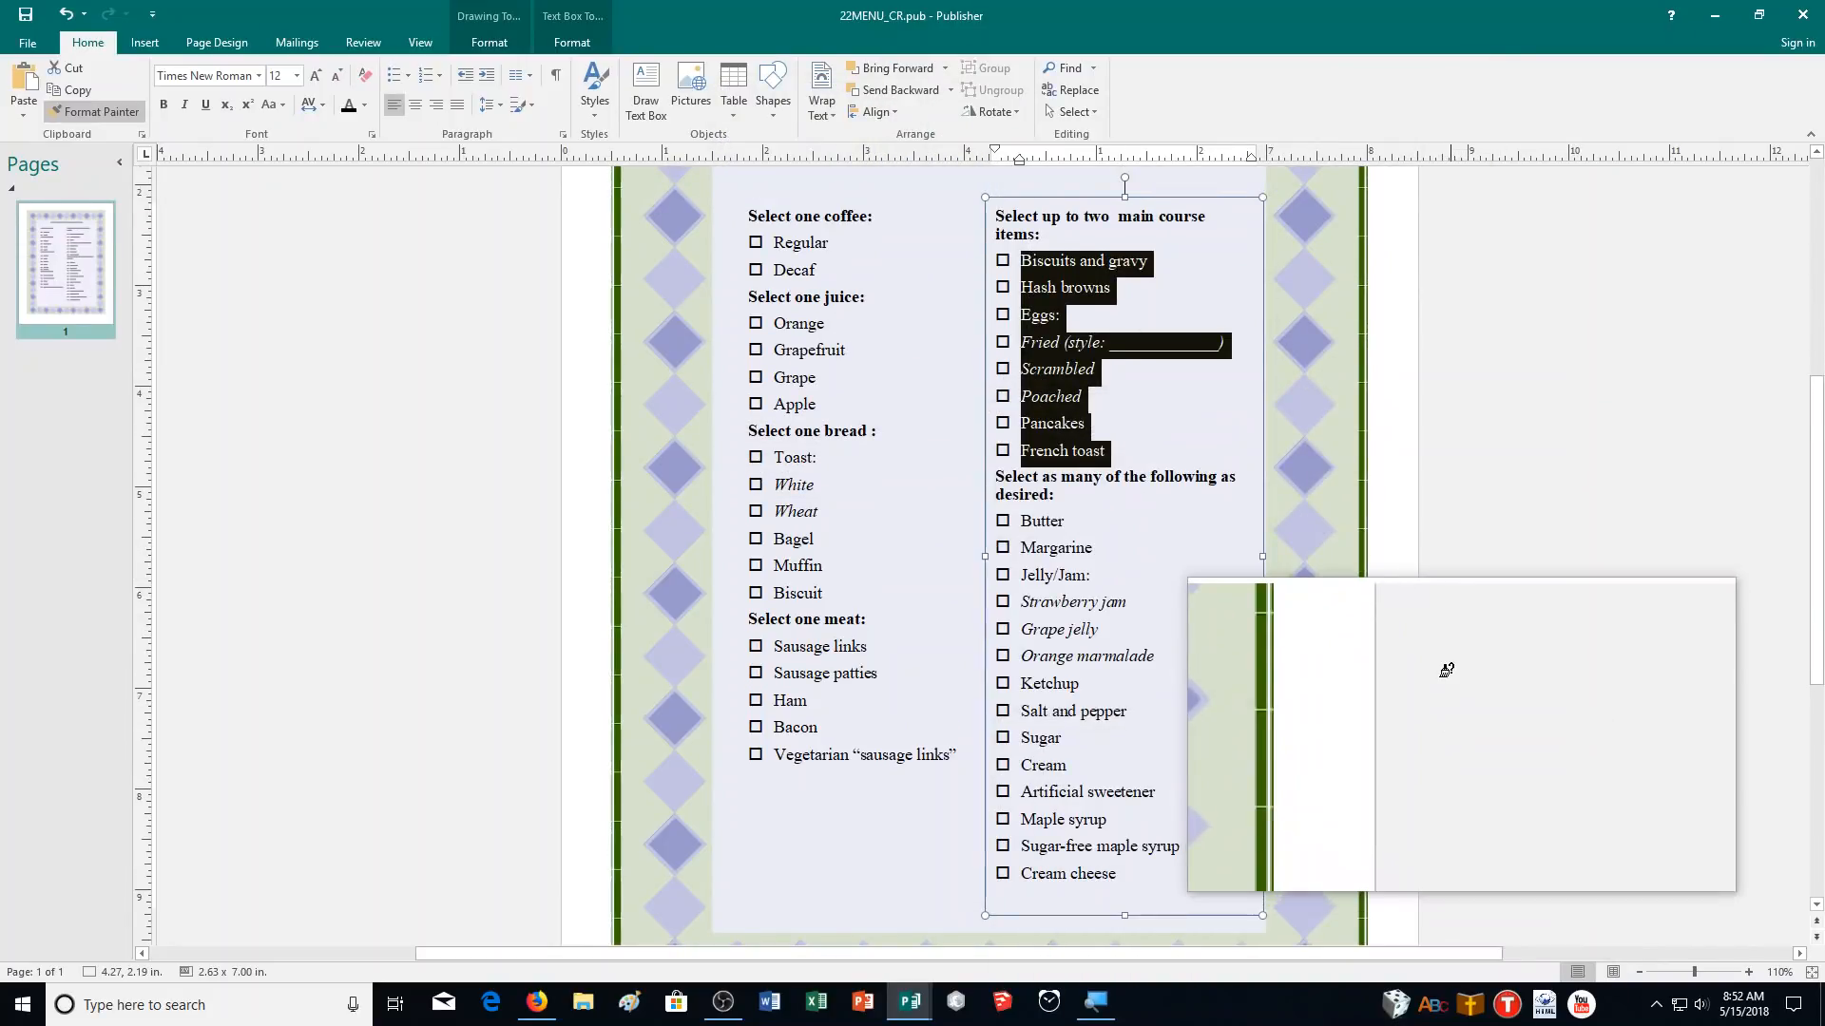
{"action": "left_click", "coordinate": [1452, 667]}
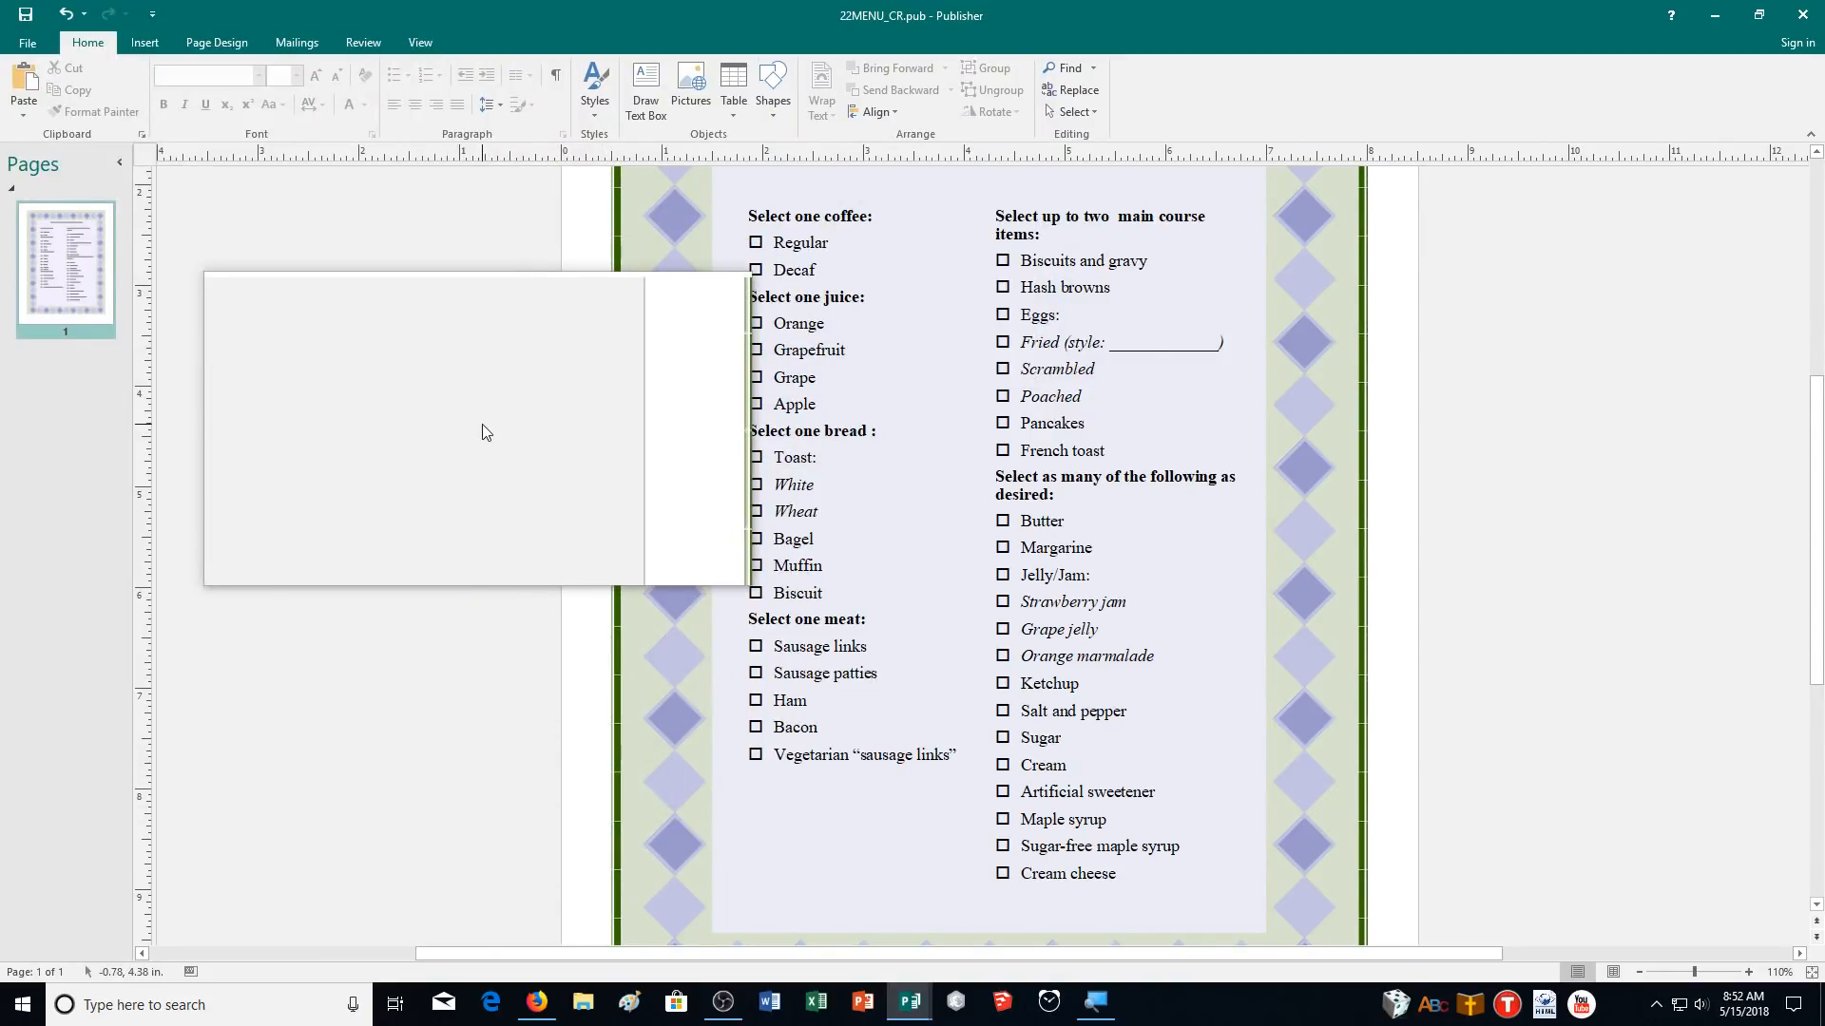
Step: Remove the bullets from the Toast, Jelly/Jam and Eggs lines and indent them to align with the bulleted items' text
{"action": "scroll", "coordinate": [481, 424], "scroll_direction": "up", "scroll_amount": 2}
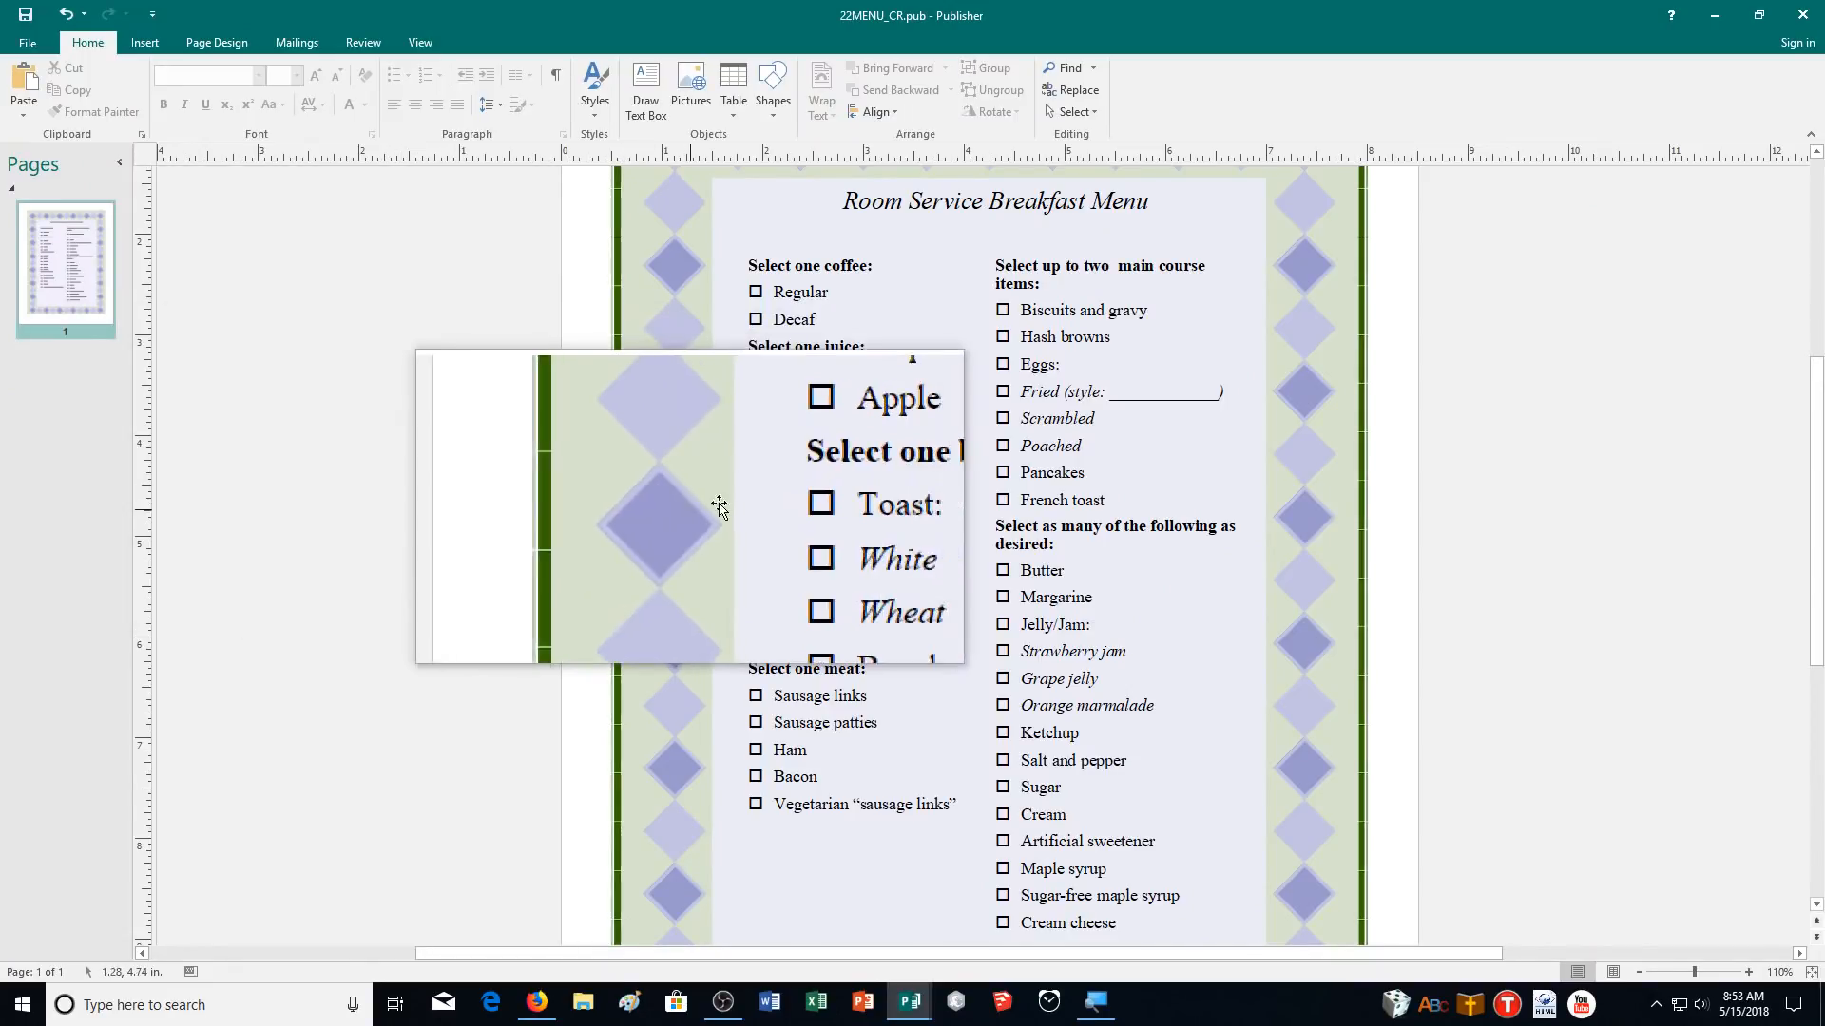
{"action": "left_click", "coordinate": [778, 508]}
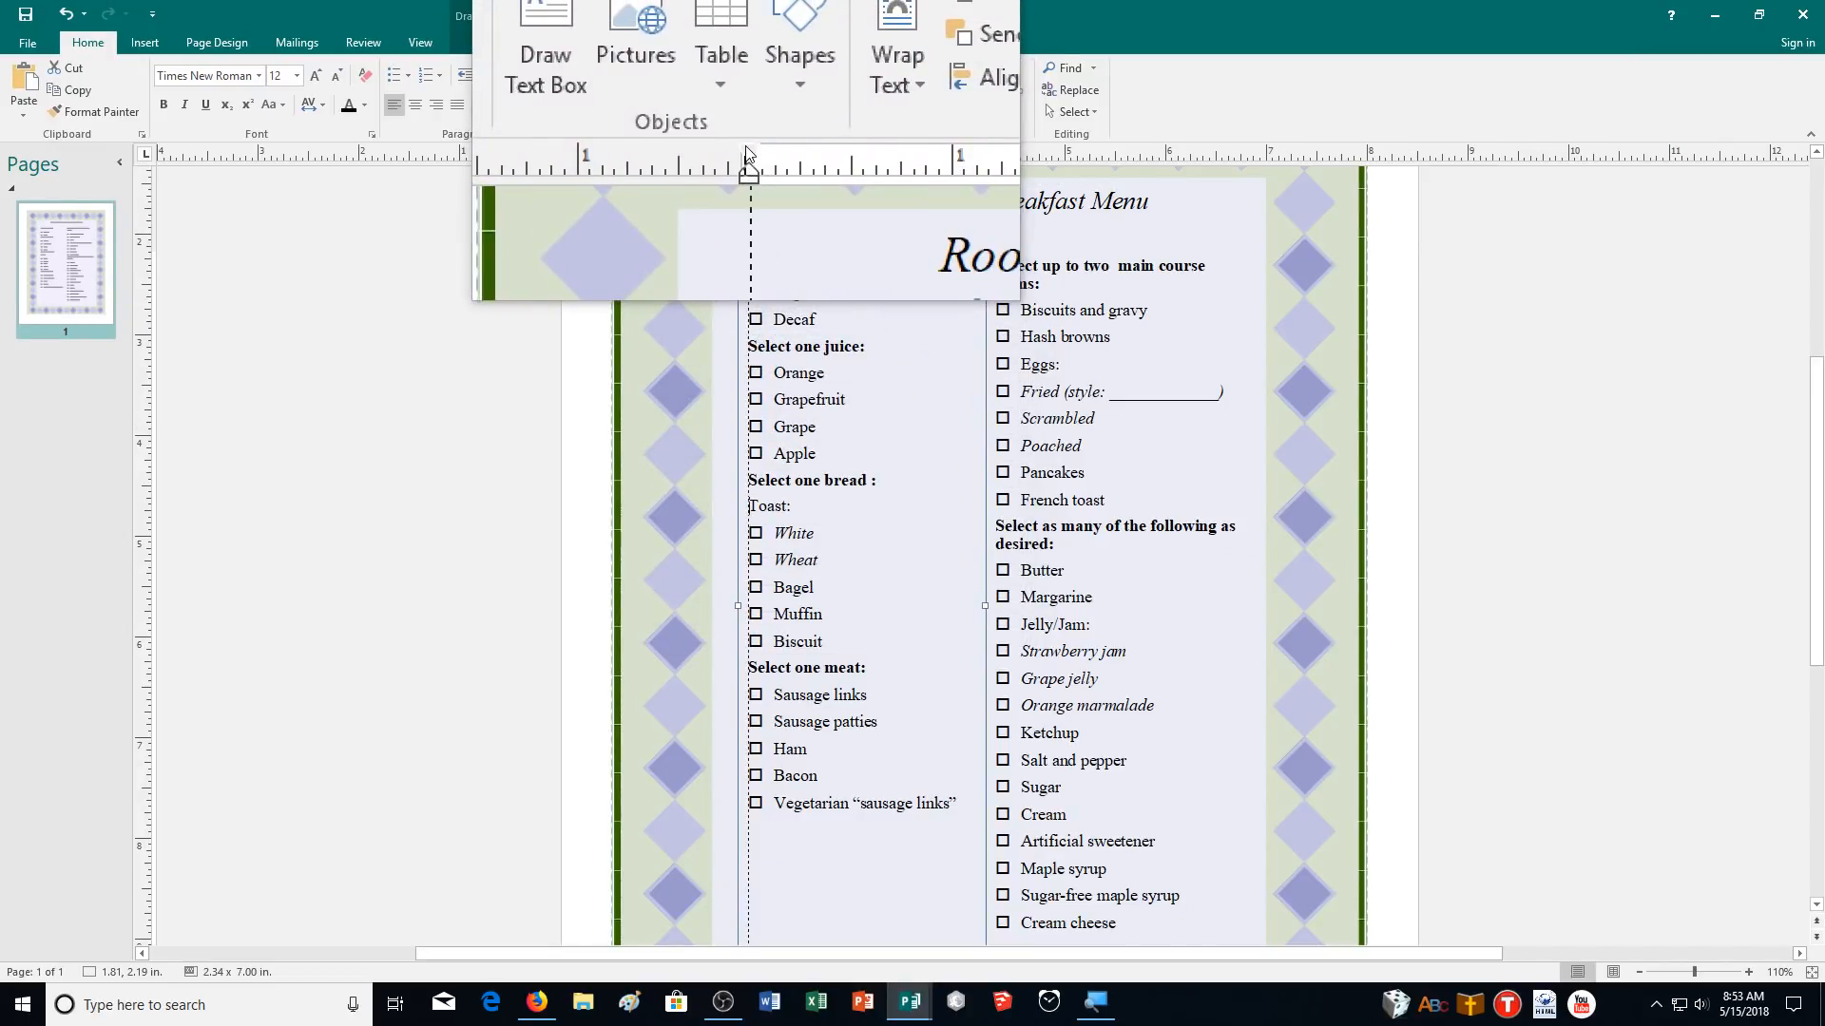
{"action": "left_click_drag", "start_coordinate": [746, 153], "coordinate": [770, 153]}
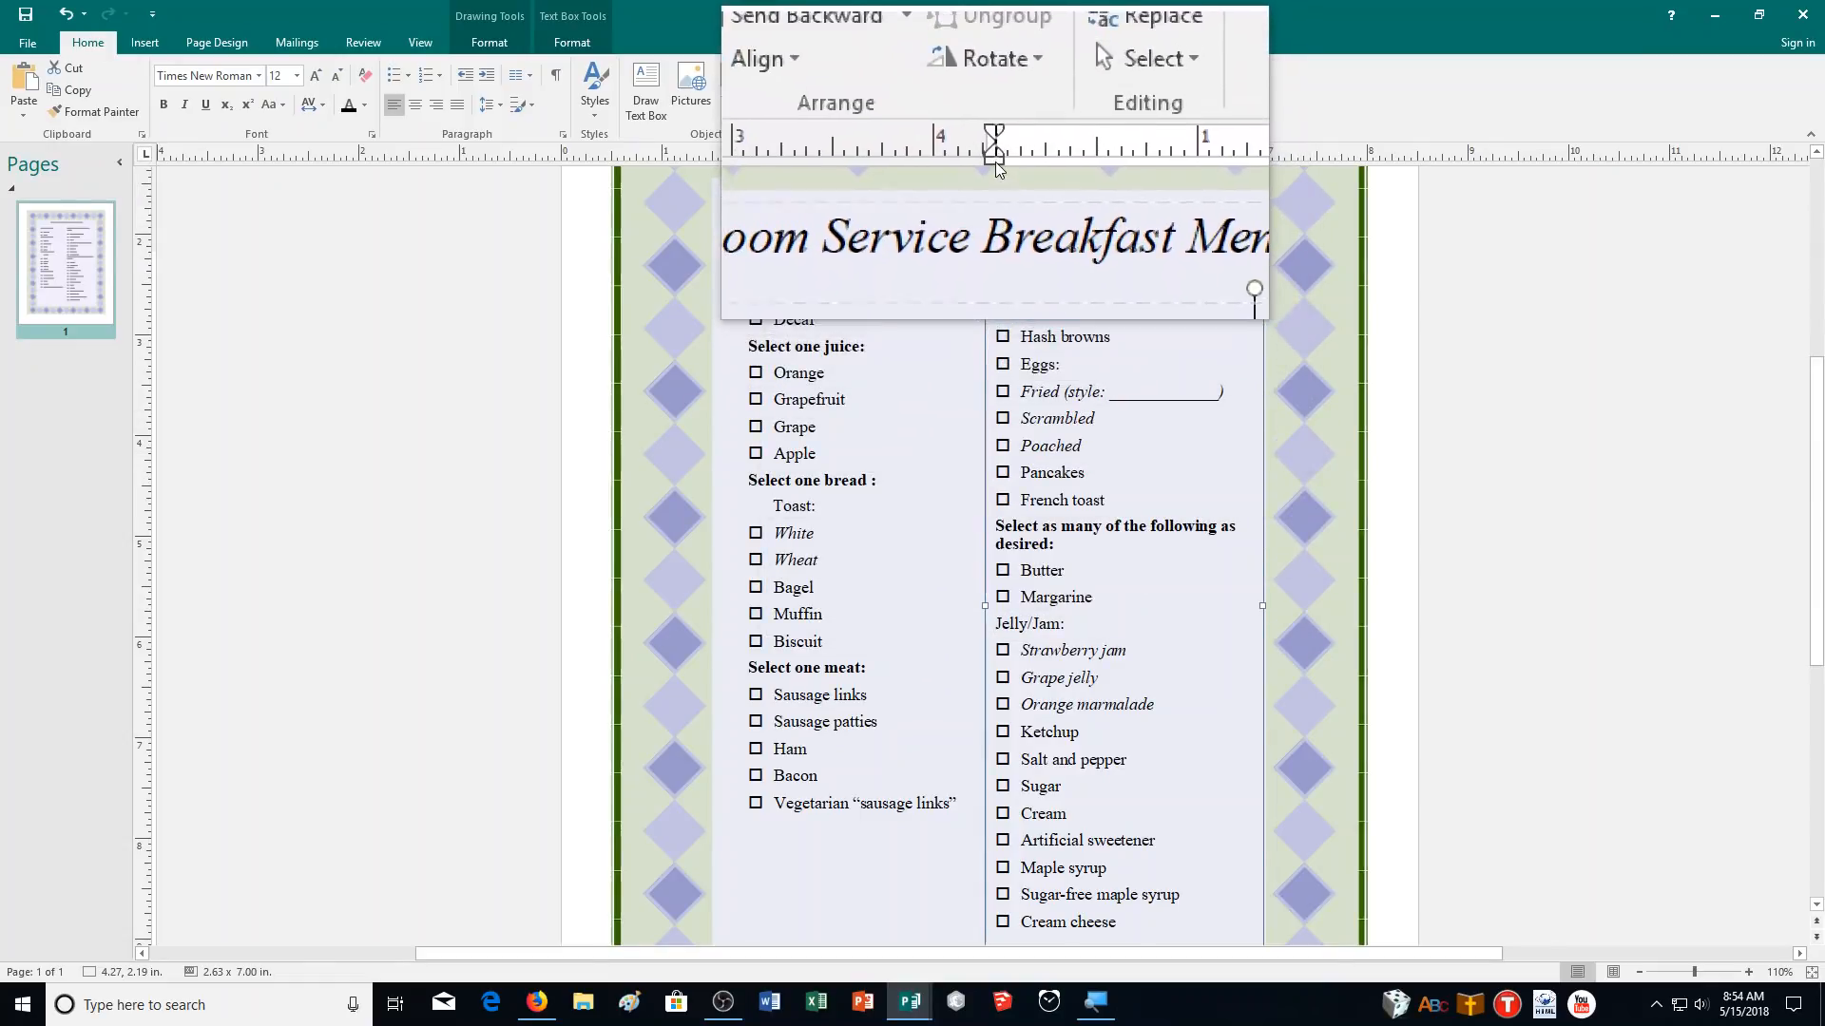
{"action": "left_click_drag", "start_coordinate": [1016, 155], "coordinate": [1023, 158]}
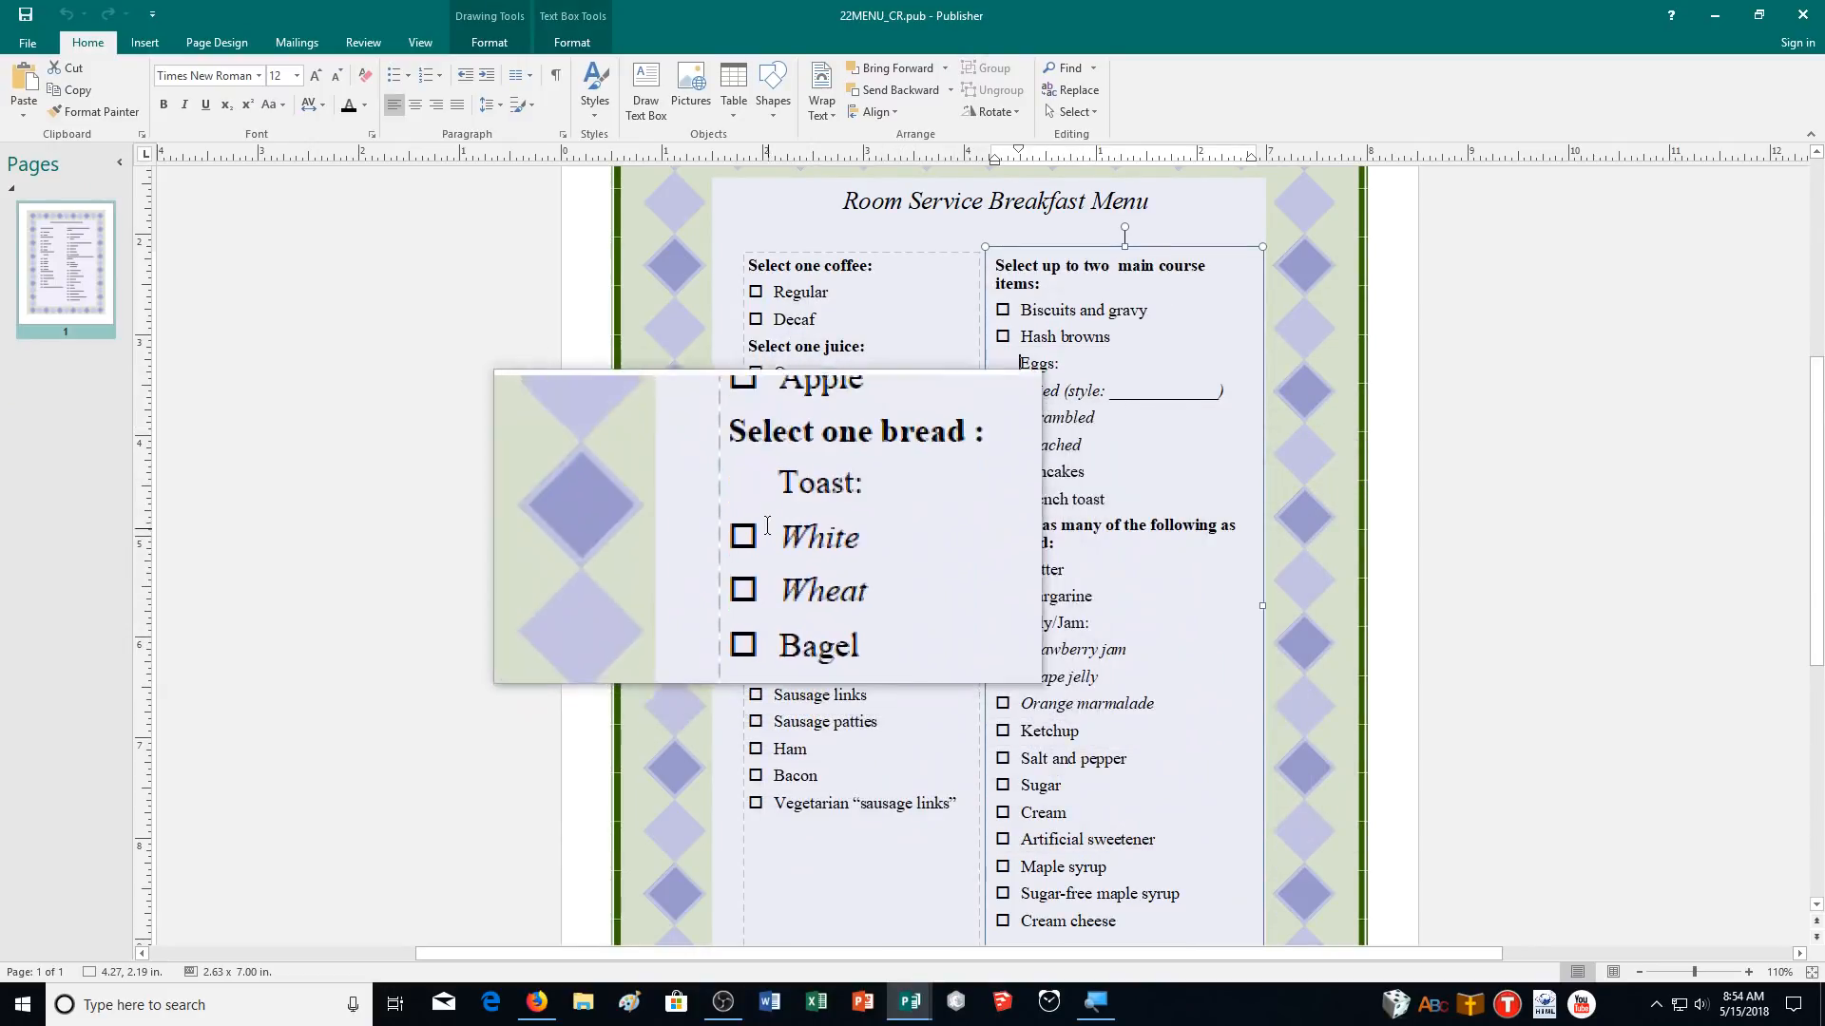
Step: Set the first-line indent of the White and Wheat toast options to 0
{"action": "left_click_drag", "start_coordinate": [774, 532], "coordinate": [836, 568]}
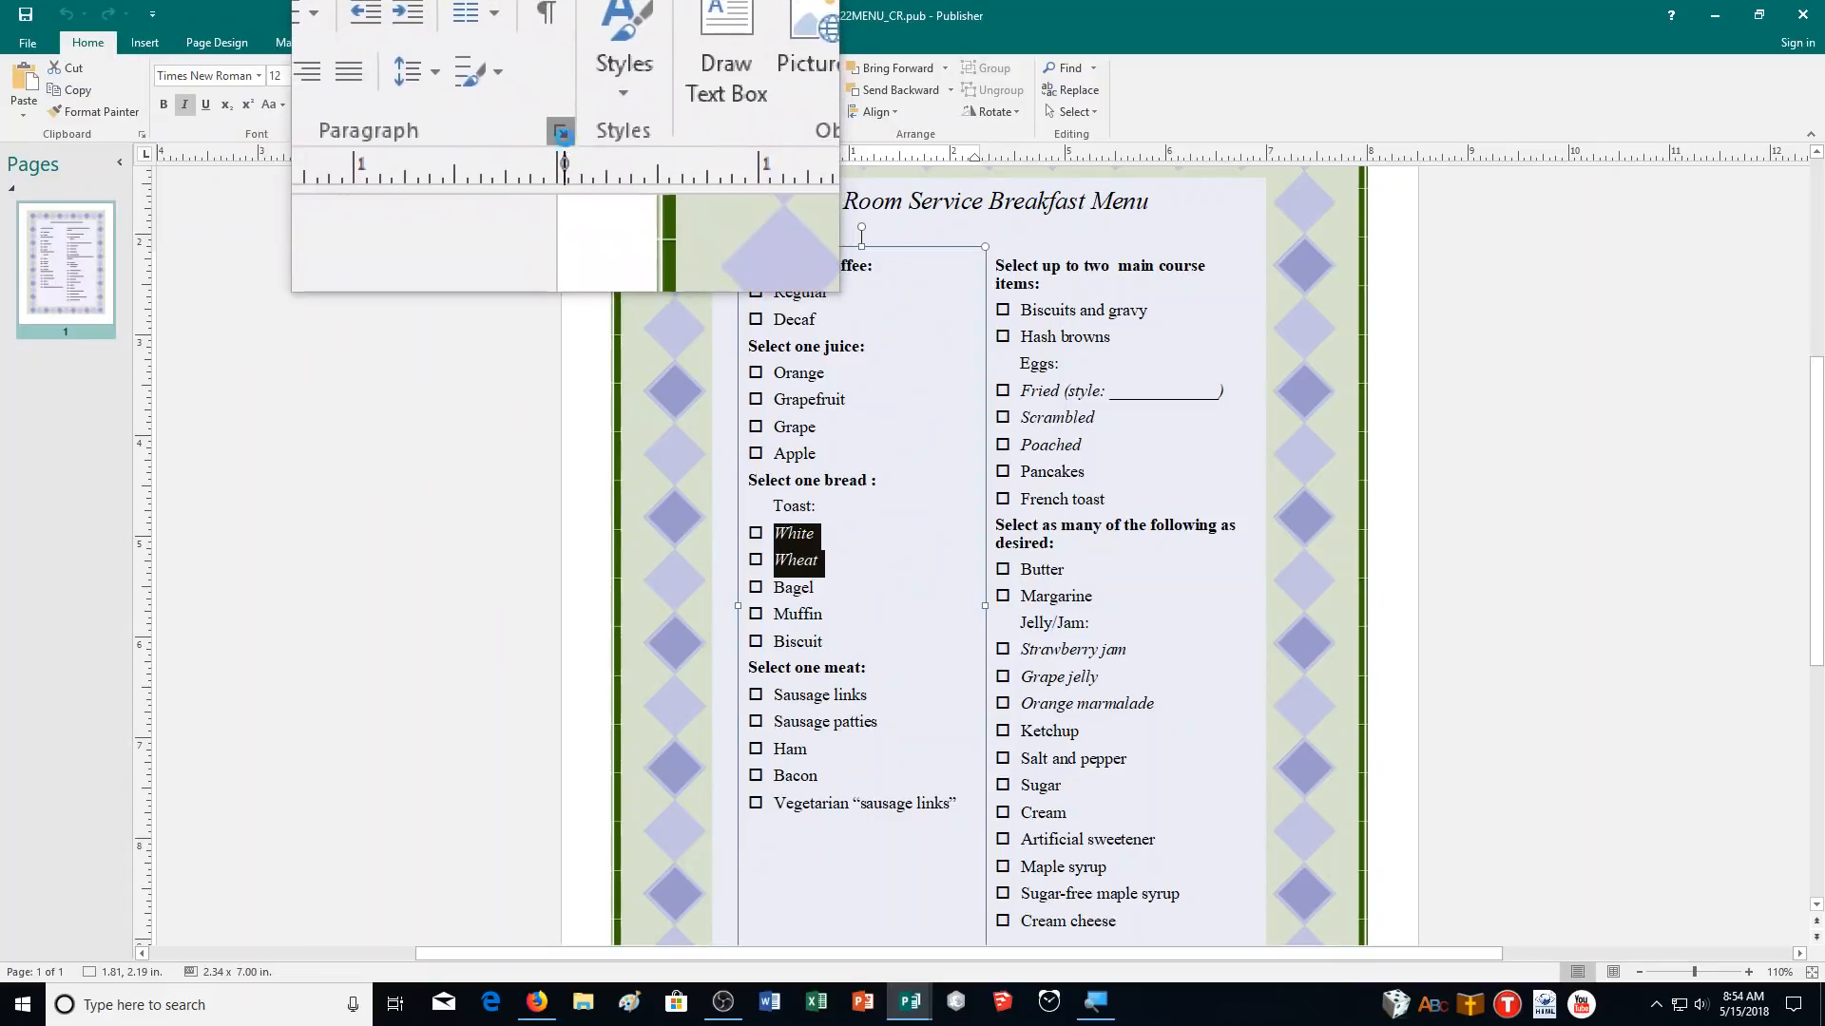
{"action": "left_click", "coordinate": [562, 134]}
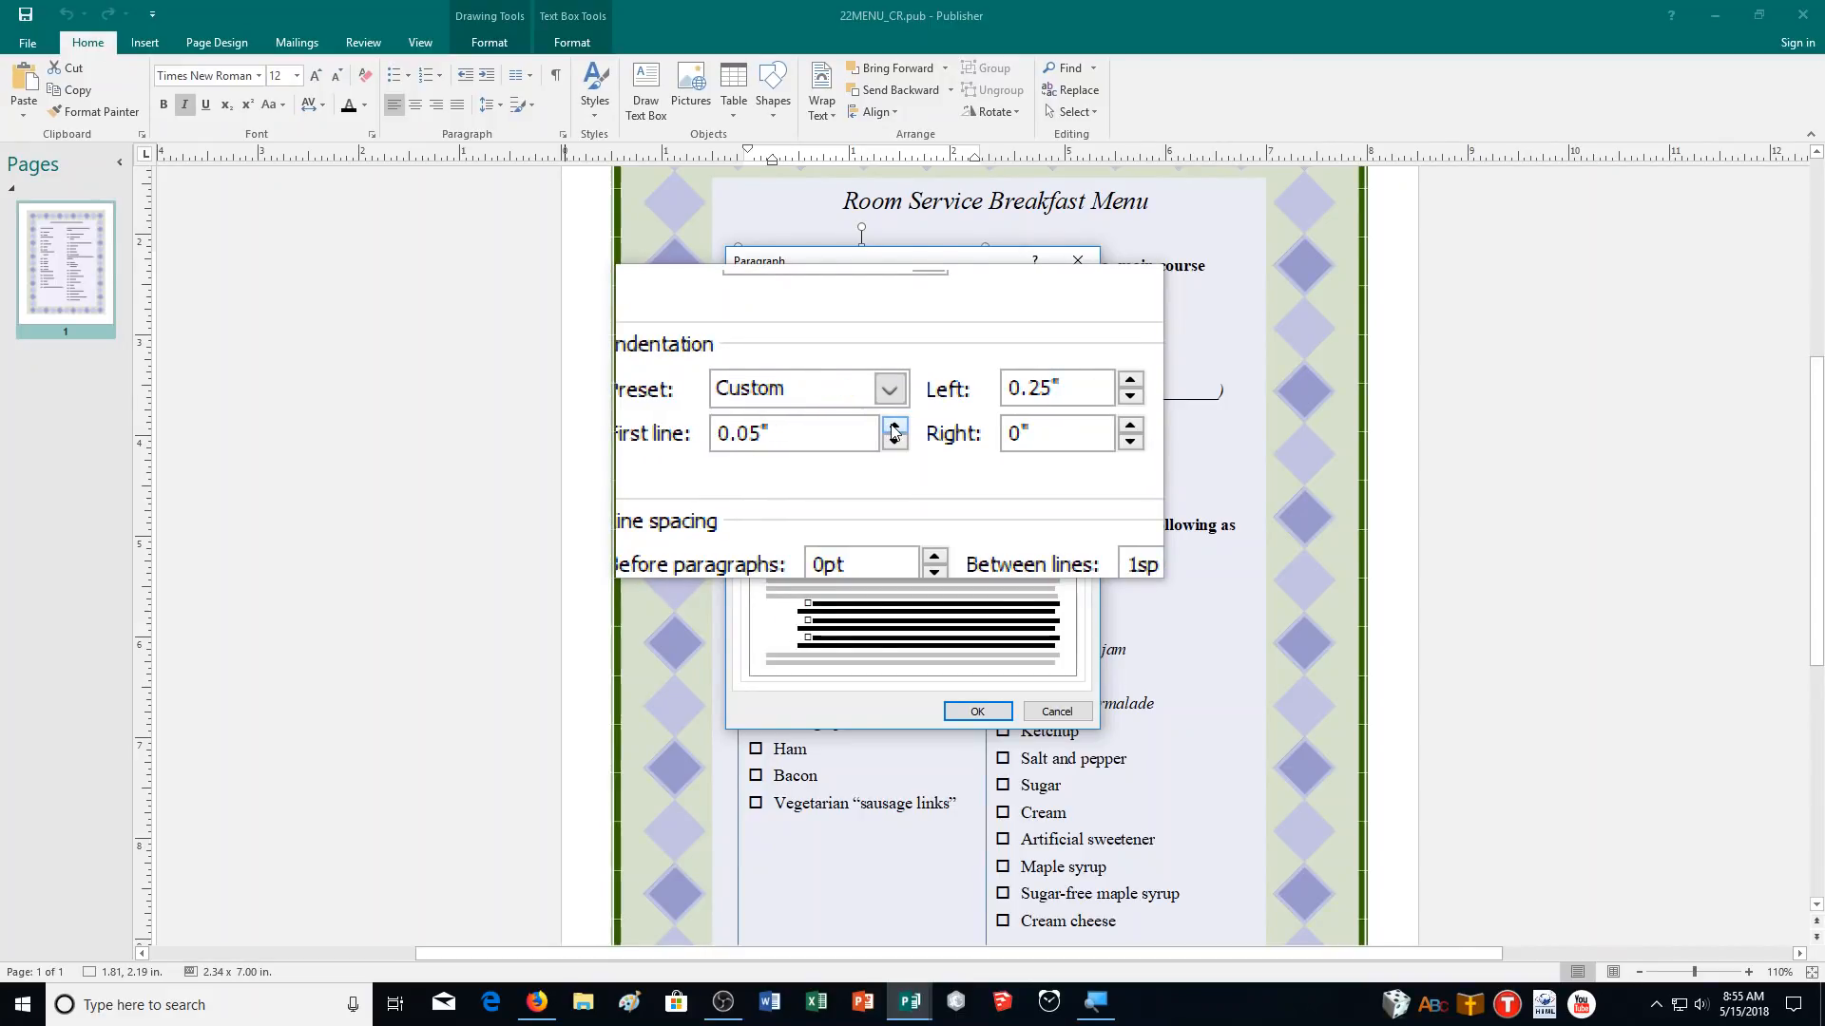
{"action": "double_click", "coordinate": [832, 431]}
{"action": "type", "text": "0"}
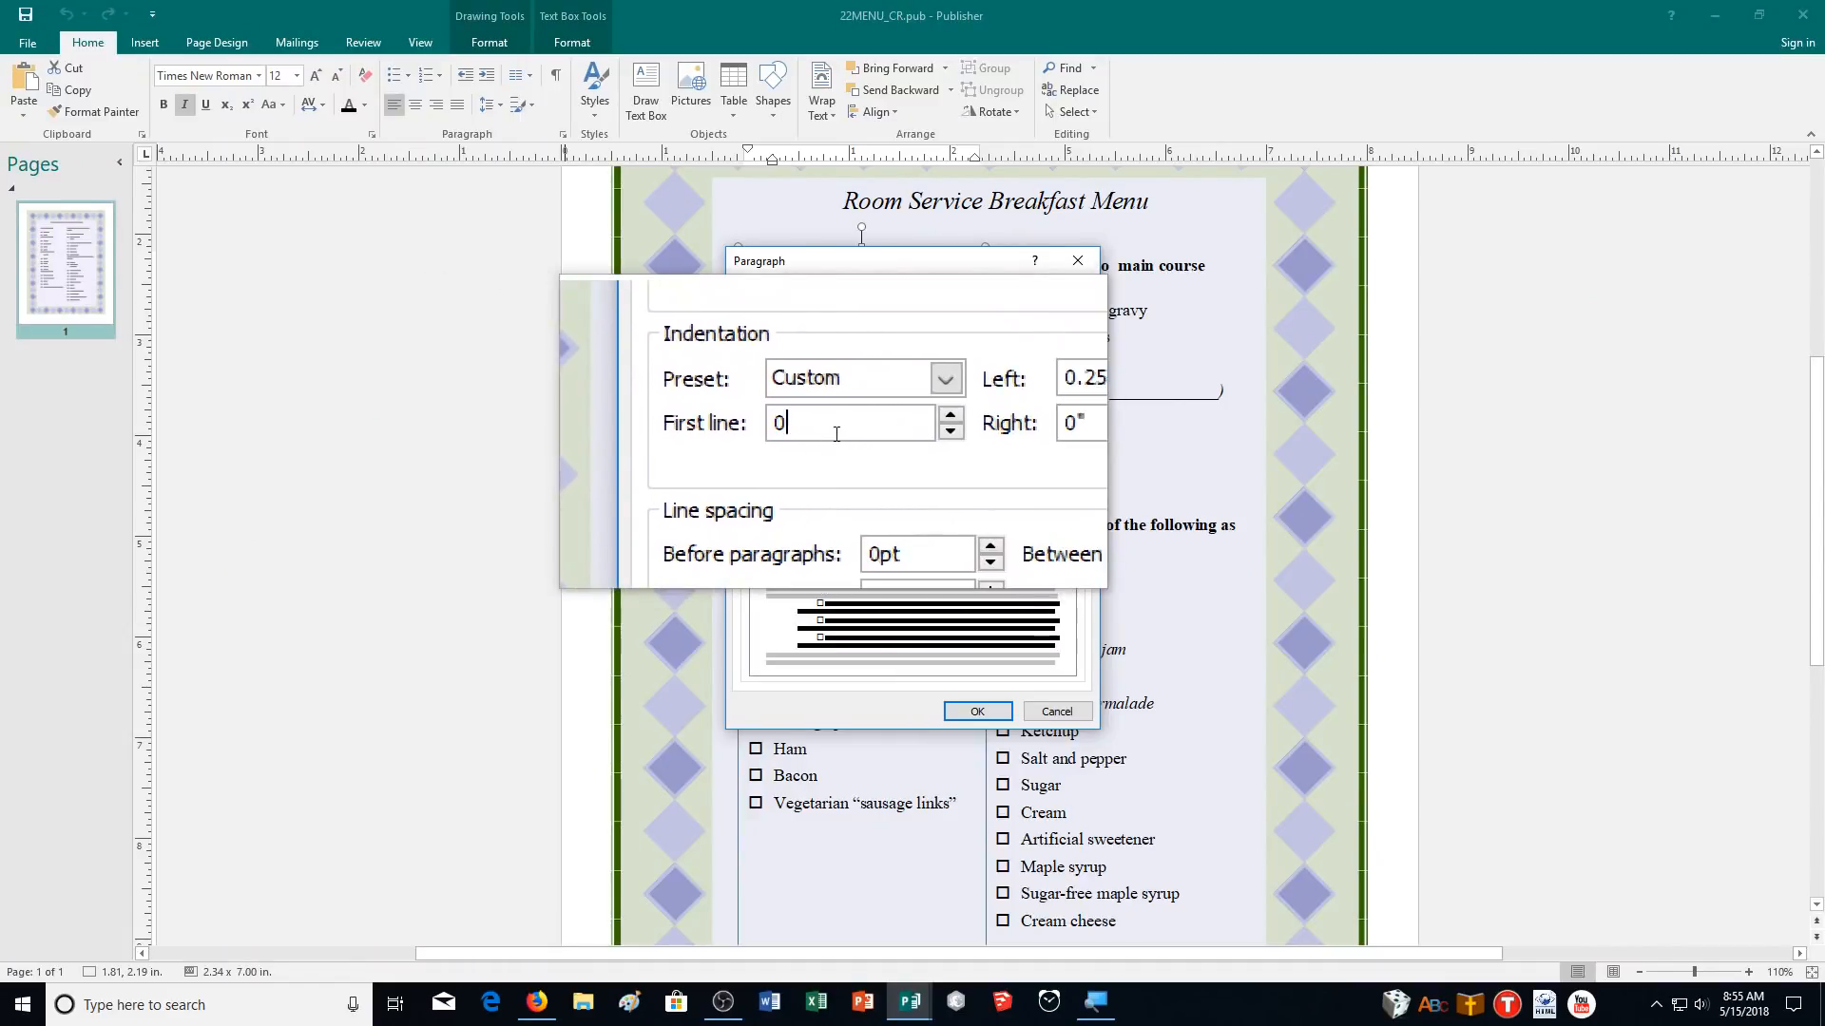
{"action": "key", "text": "Return"}
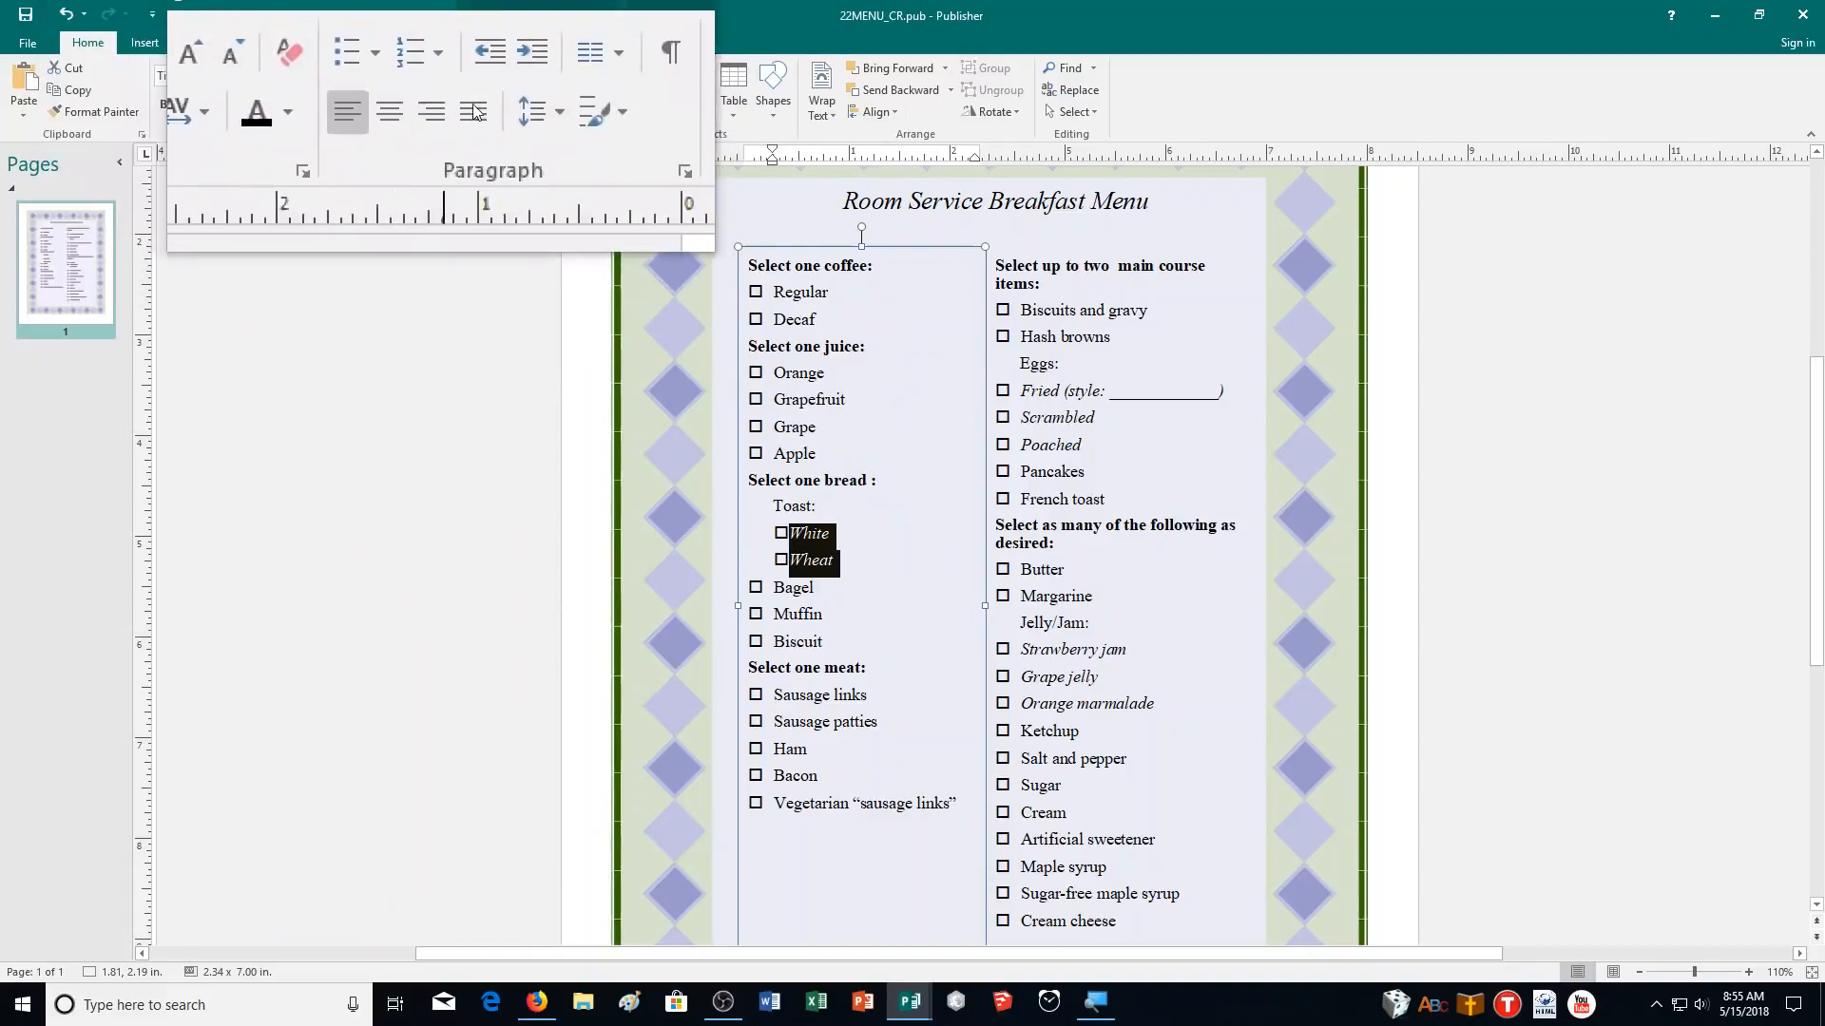
Step: Increase the left indent of the White and Wheat options so they sit further in than the Toast line
{"action": "left_click", "coordinate": [561, 134]}
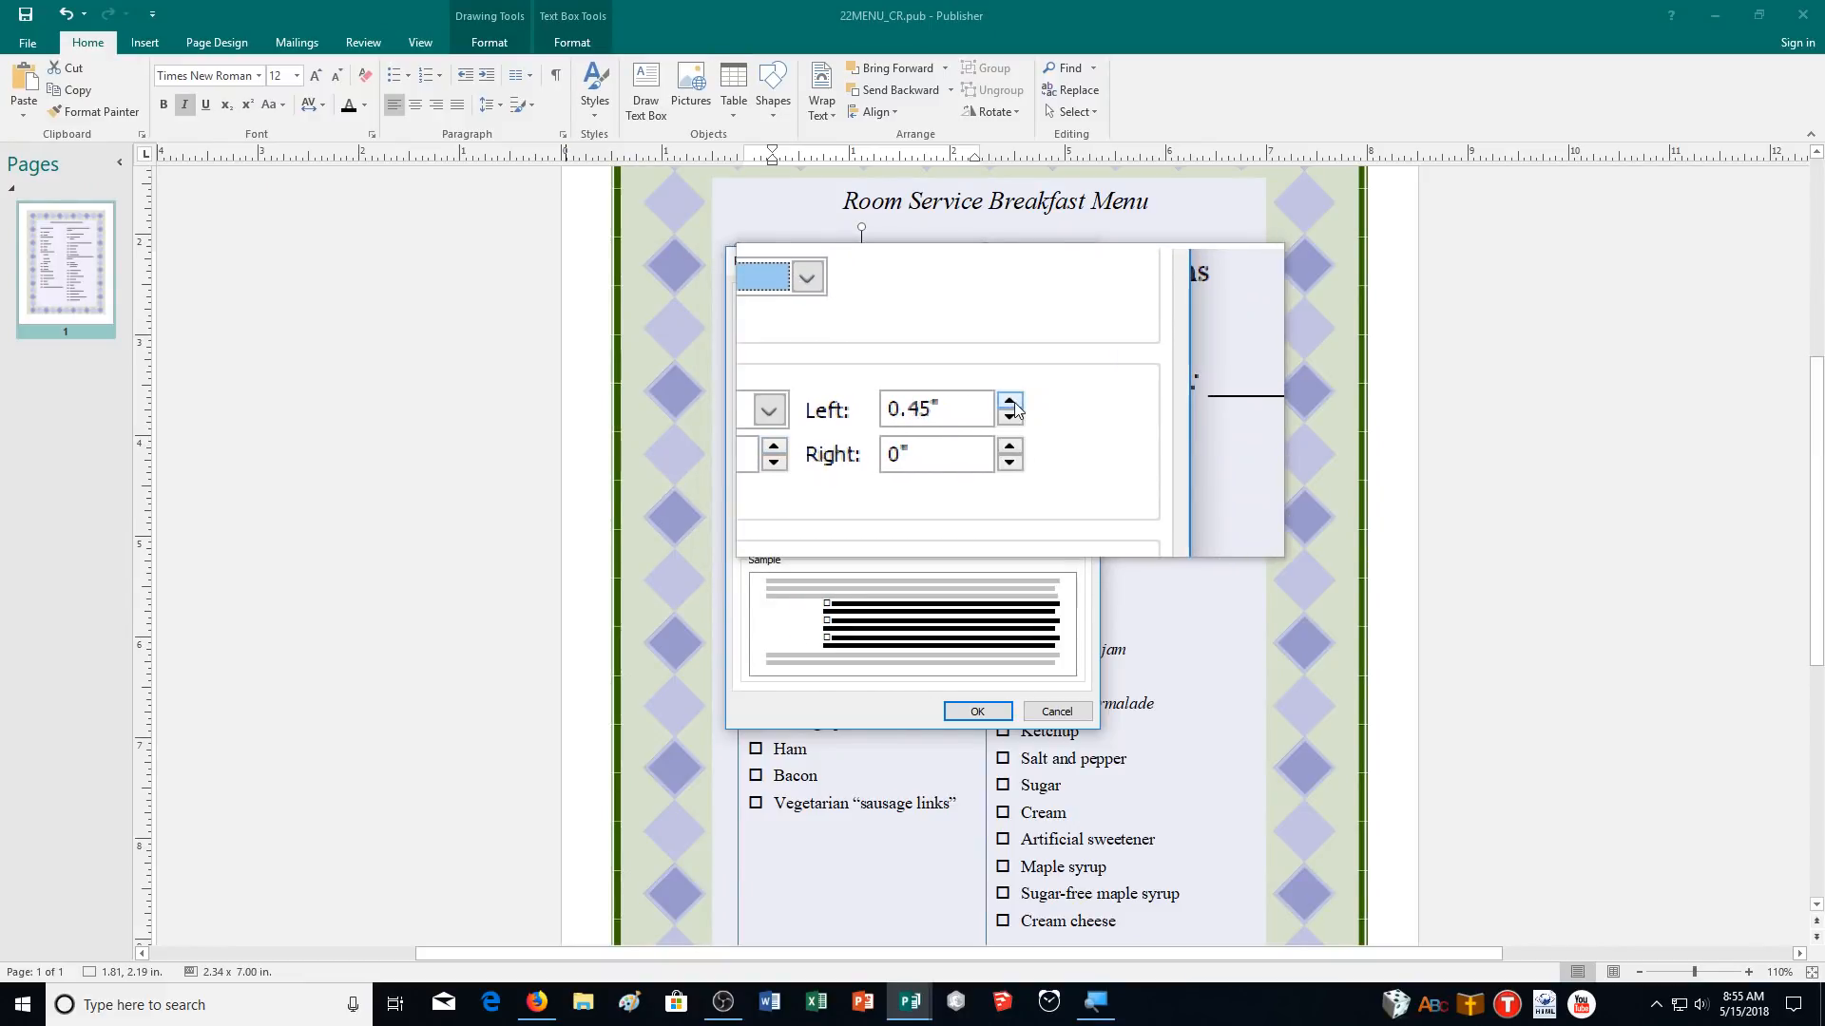
{"action": "left_click", "coordinate": [979, 710]}
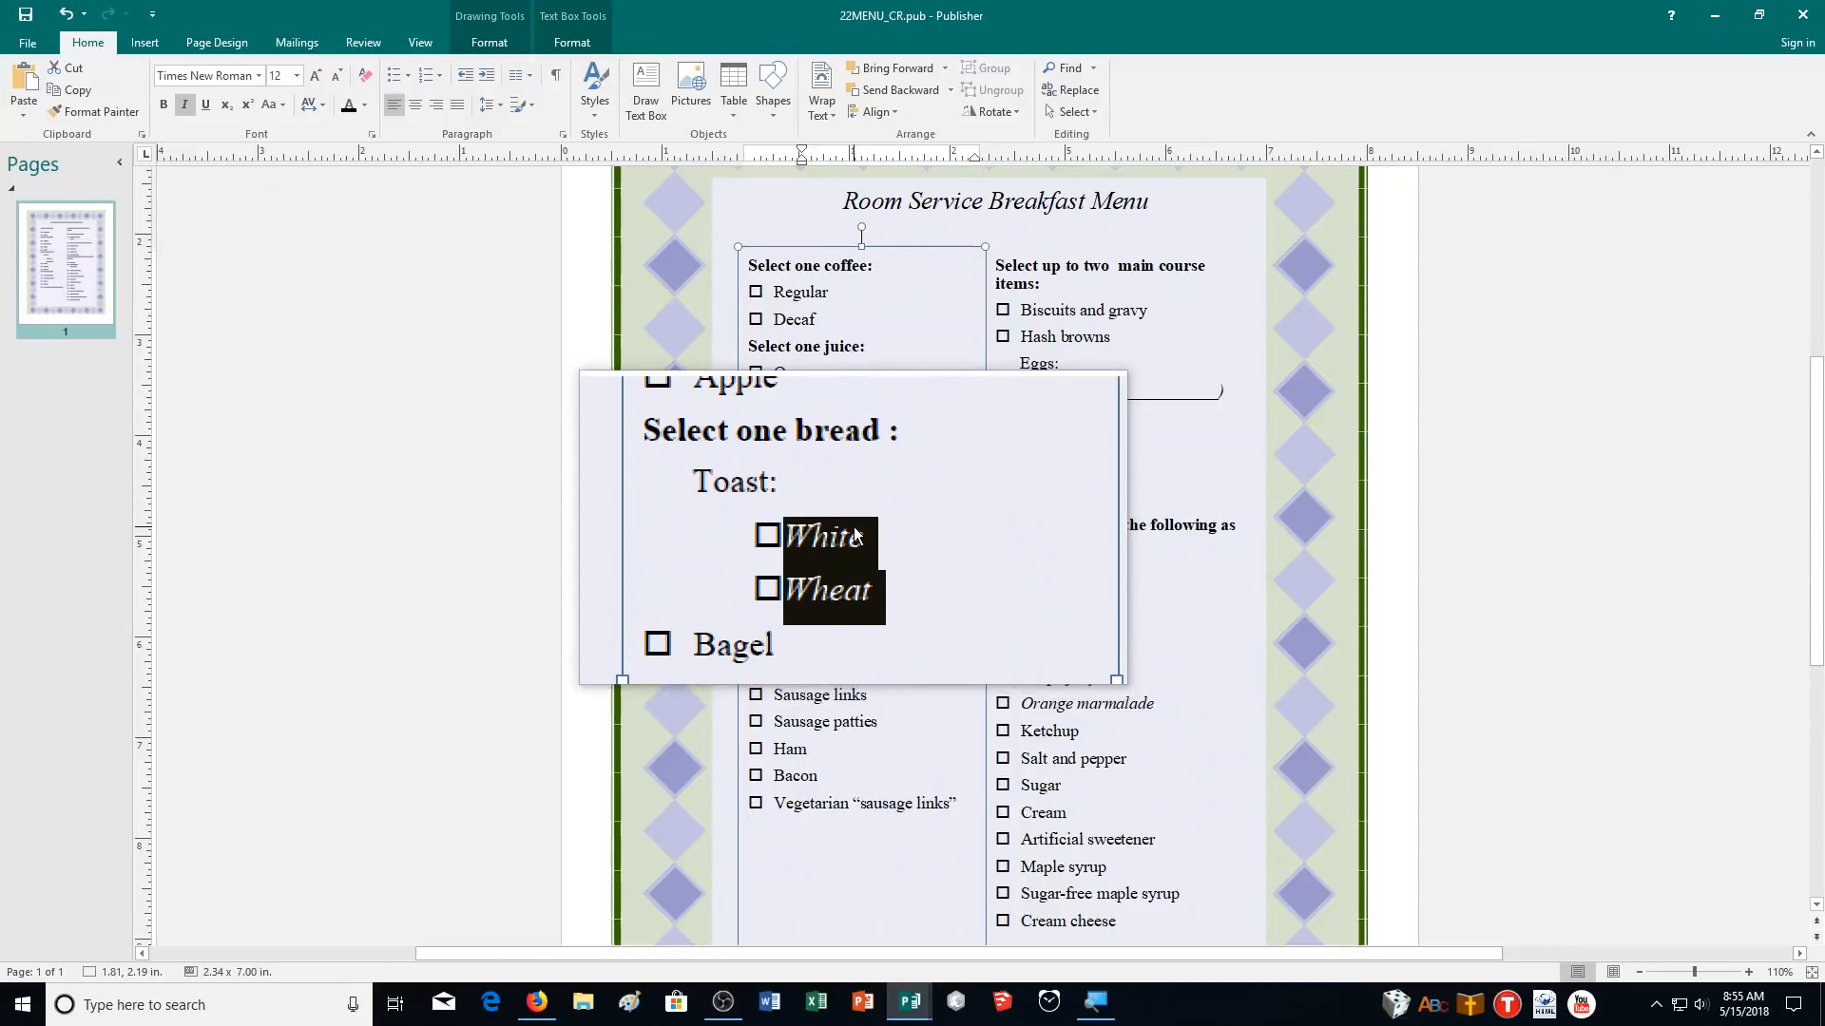
{"action": "left_click", "coordinate": [862, 536]}
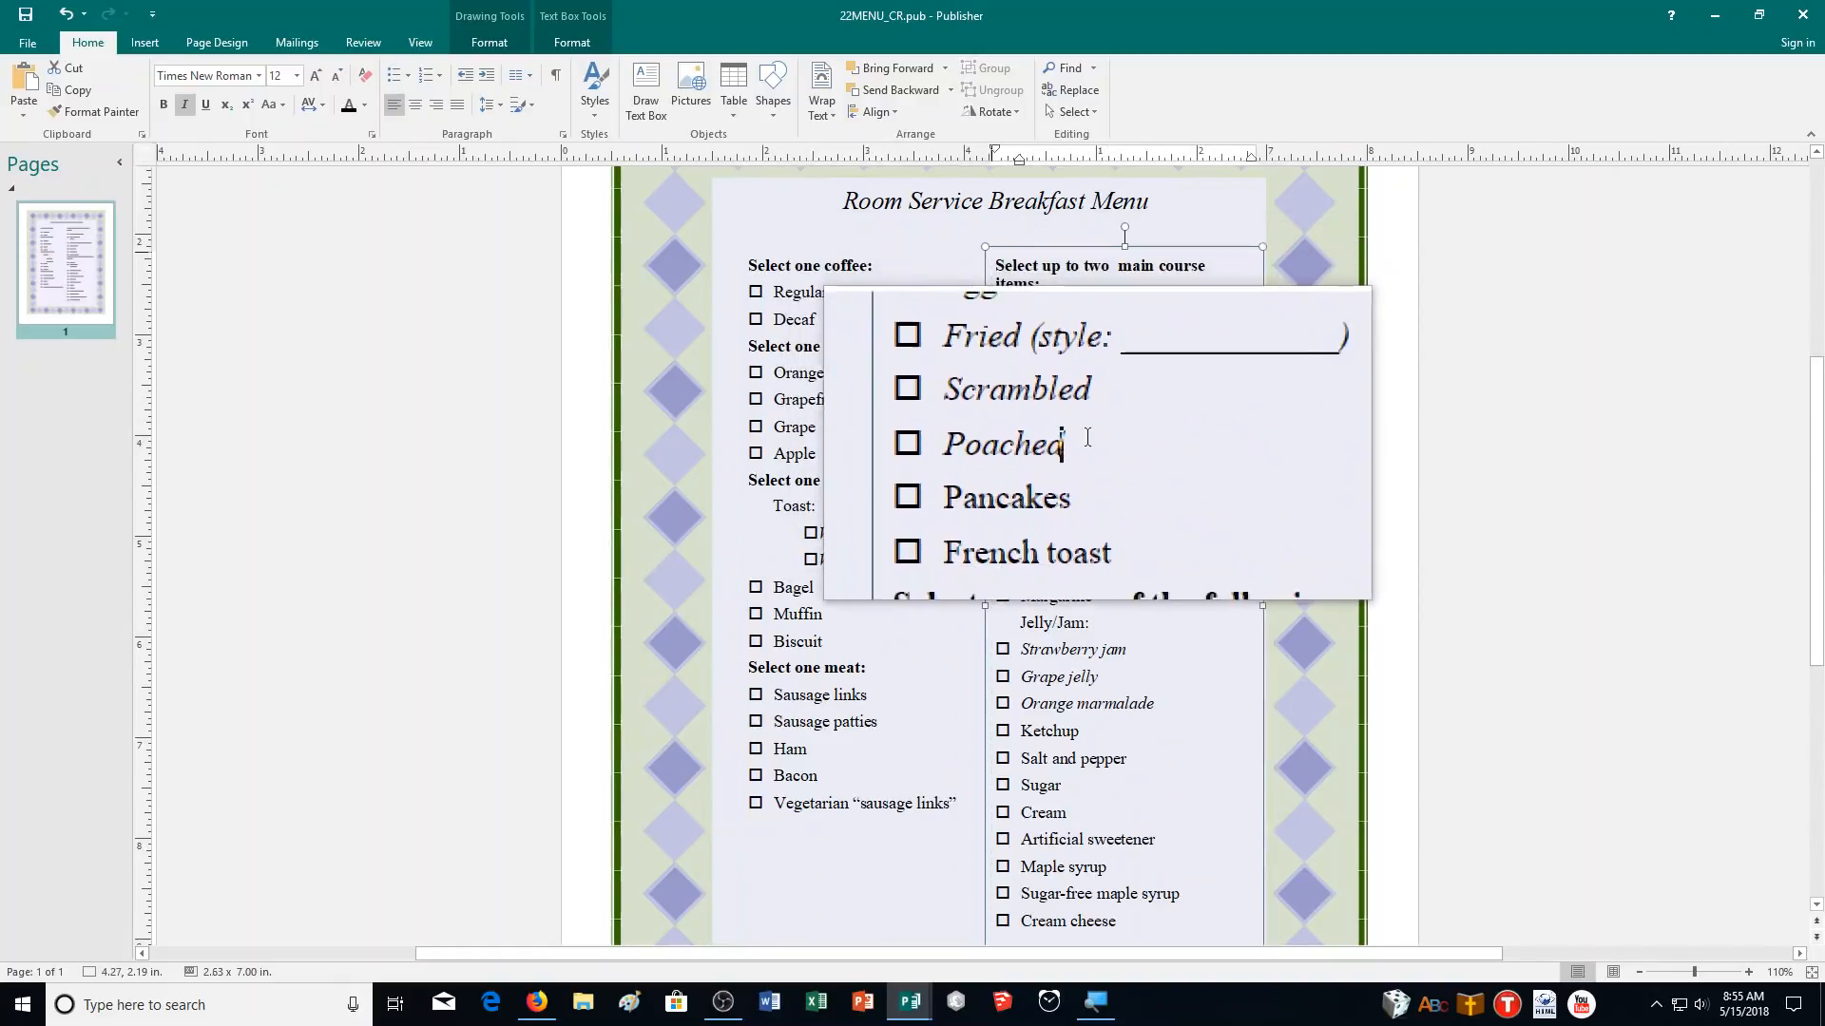
Step: Set the left indent of the Fried, Scrambled and Poached egg options to 0.55"
{"action": "left_click_drag", "start_coordinate": [1088, 435], "coordinate": [1022, 403]}
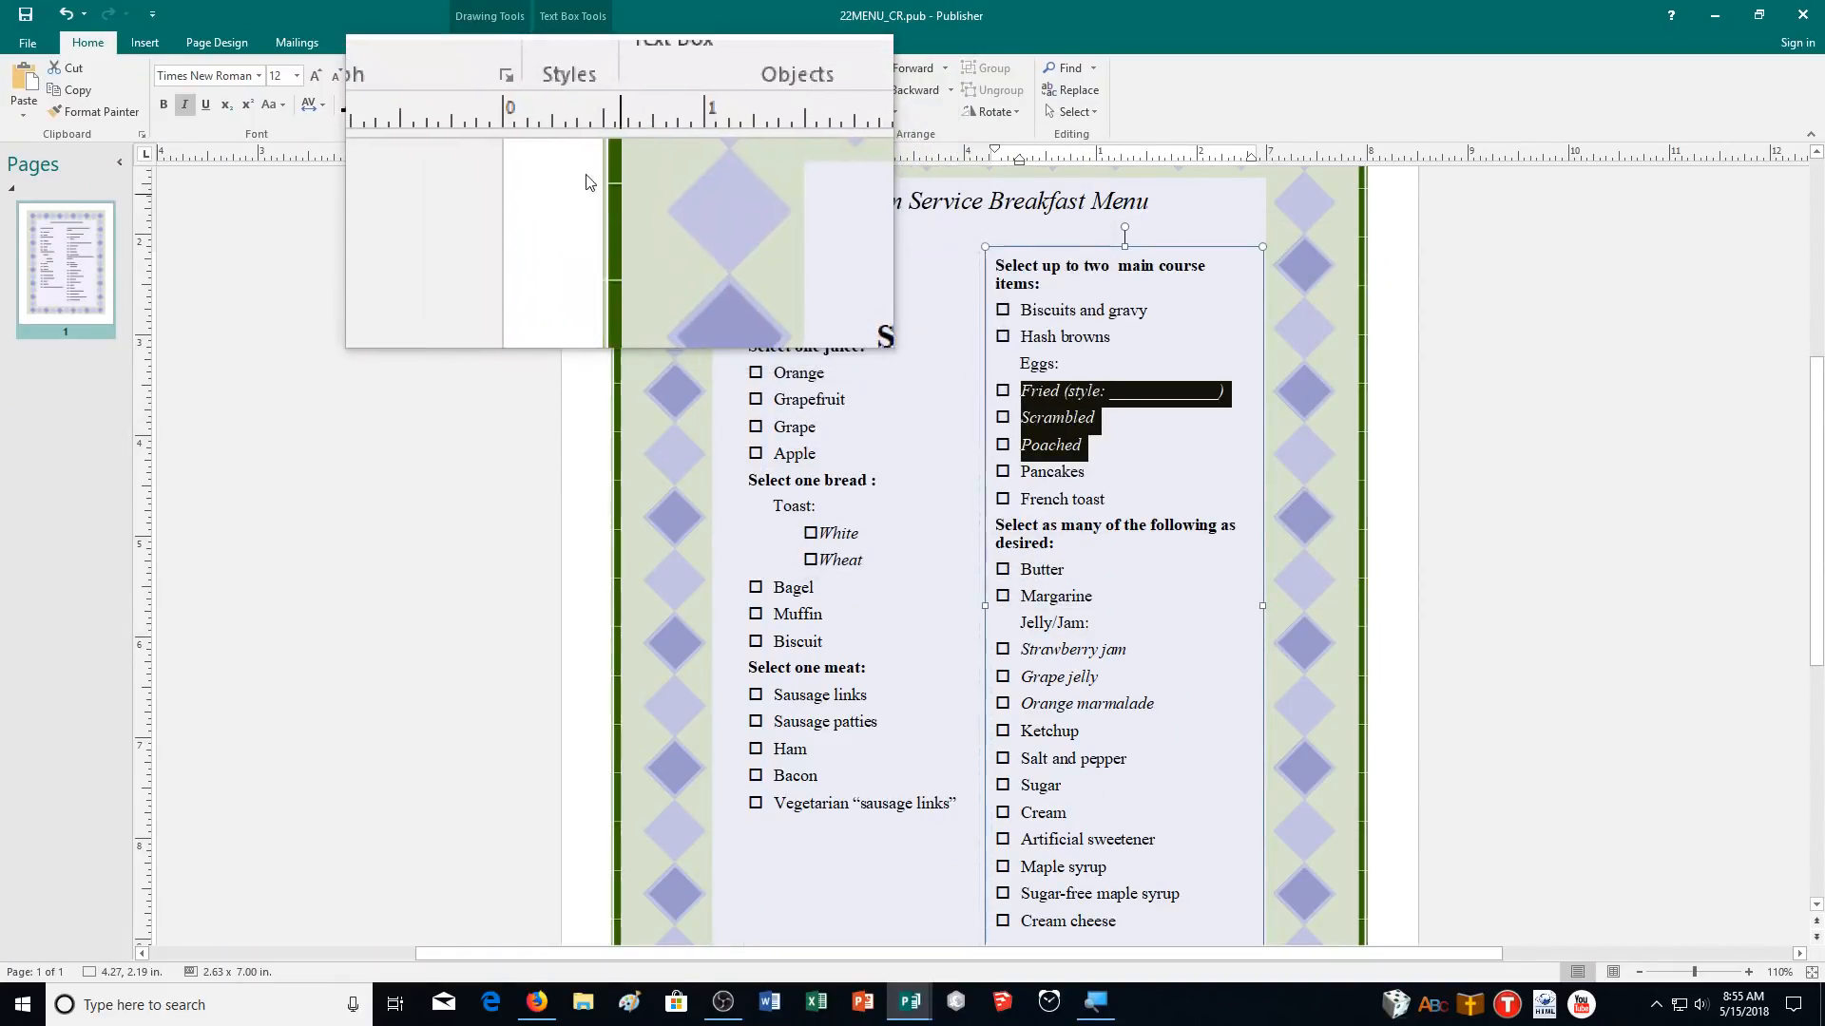
{"action": "left_click", "coordinate": [562, 134]}
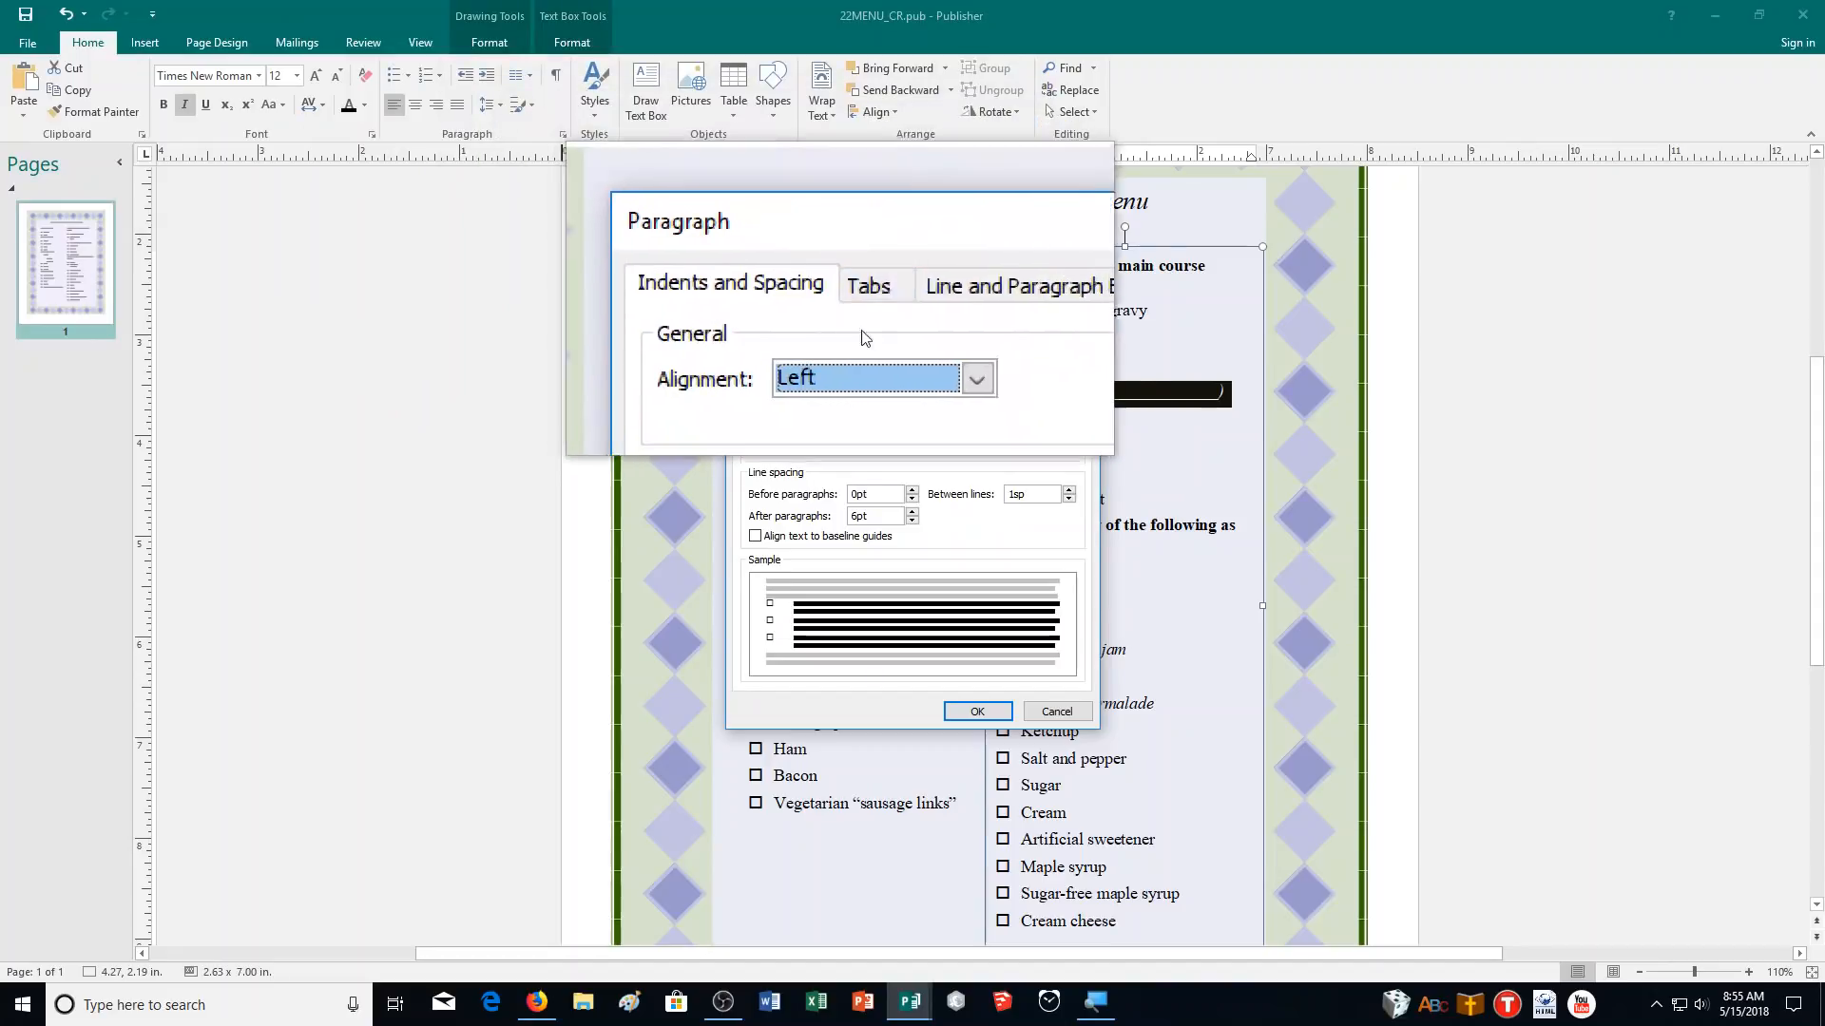
{"action": "left_click", "coordinate": [1013, 404]}
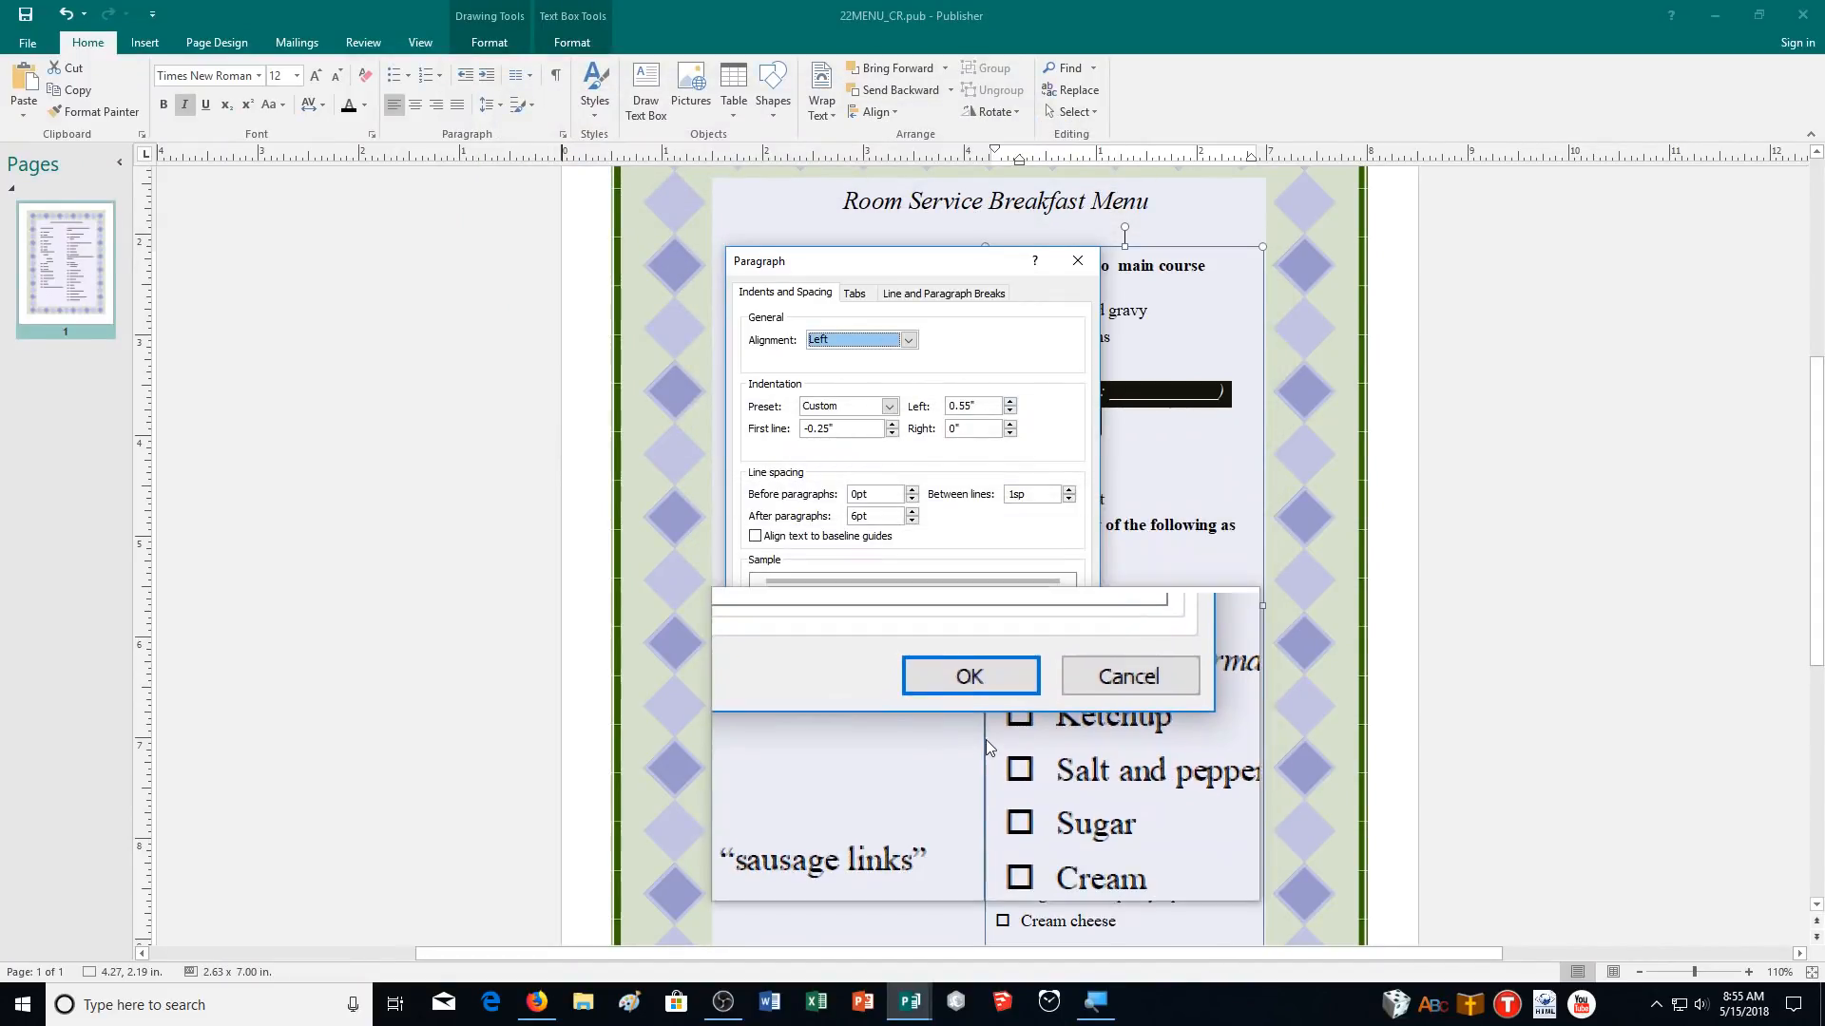
{"action": "left_click", "coordinate": [977, 712]}
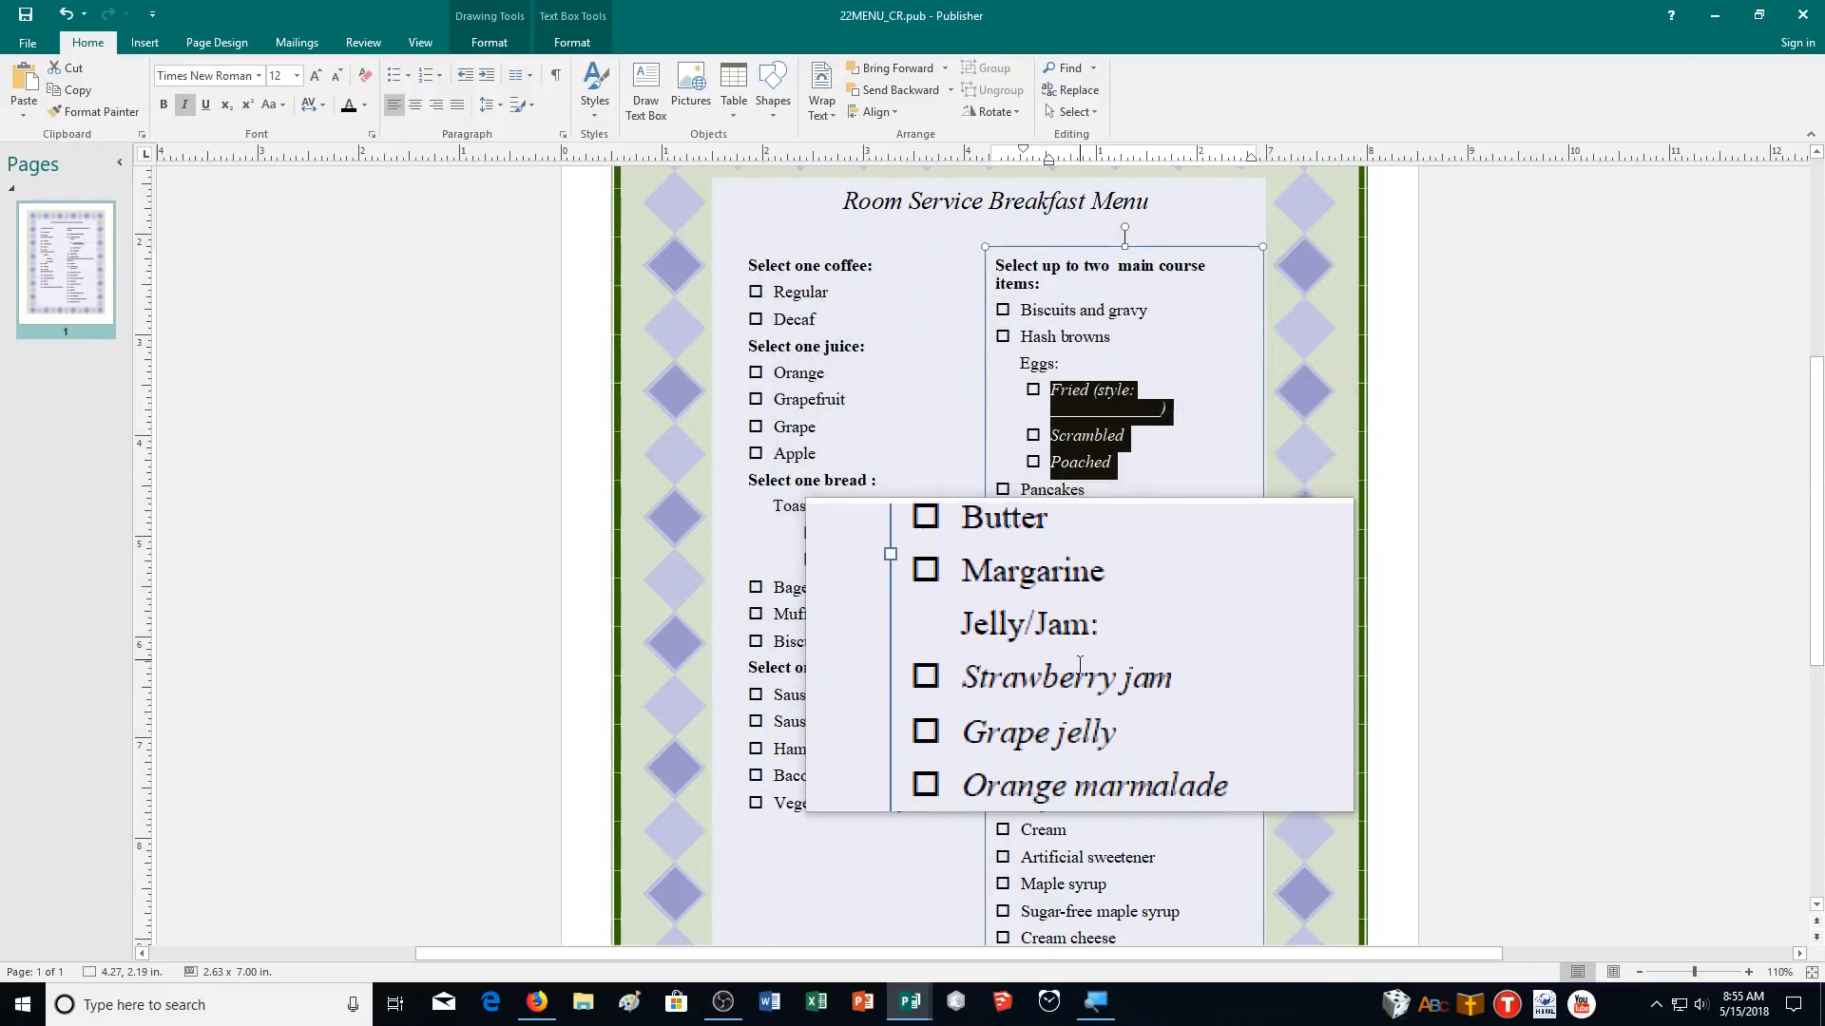
Step: Set the left indent of the Strawberry jam, Grape jelly and Orange marmalade options to 0.55"
{"action": "left_click_drag", "start_coordinate": [1161, 719], "coordinate": [1076, 681]}
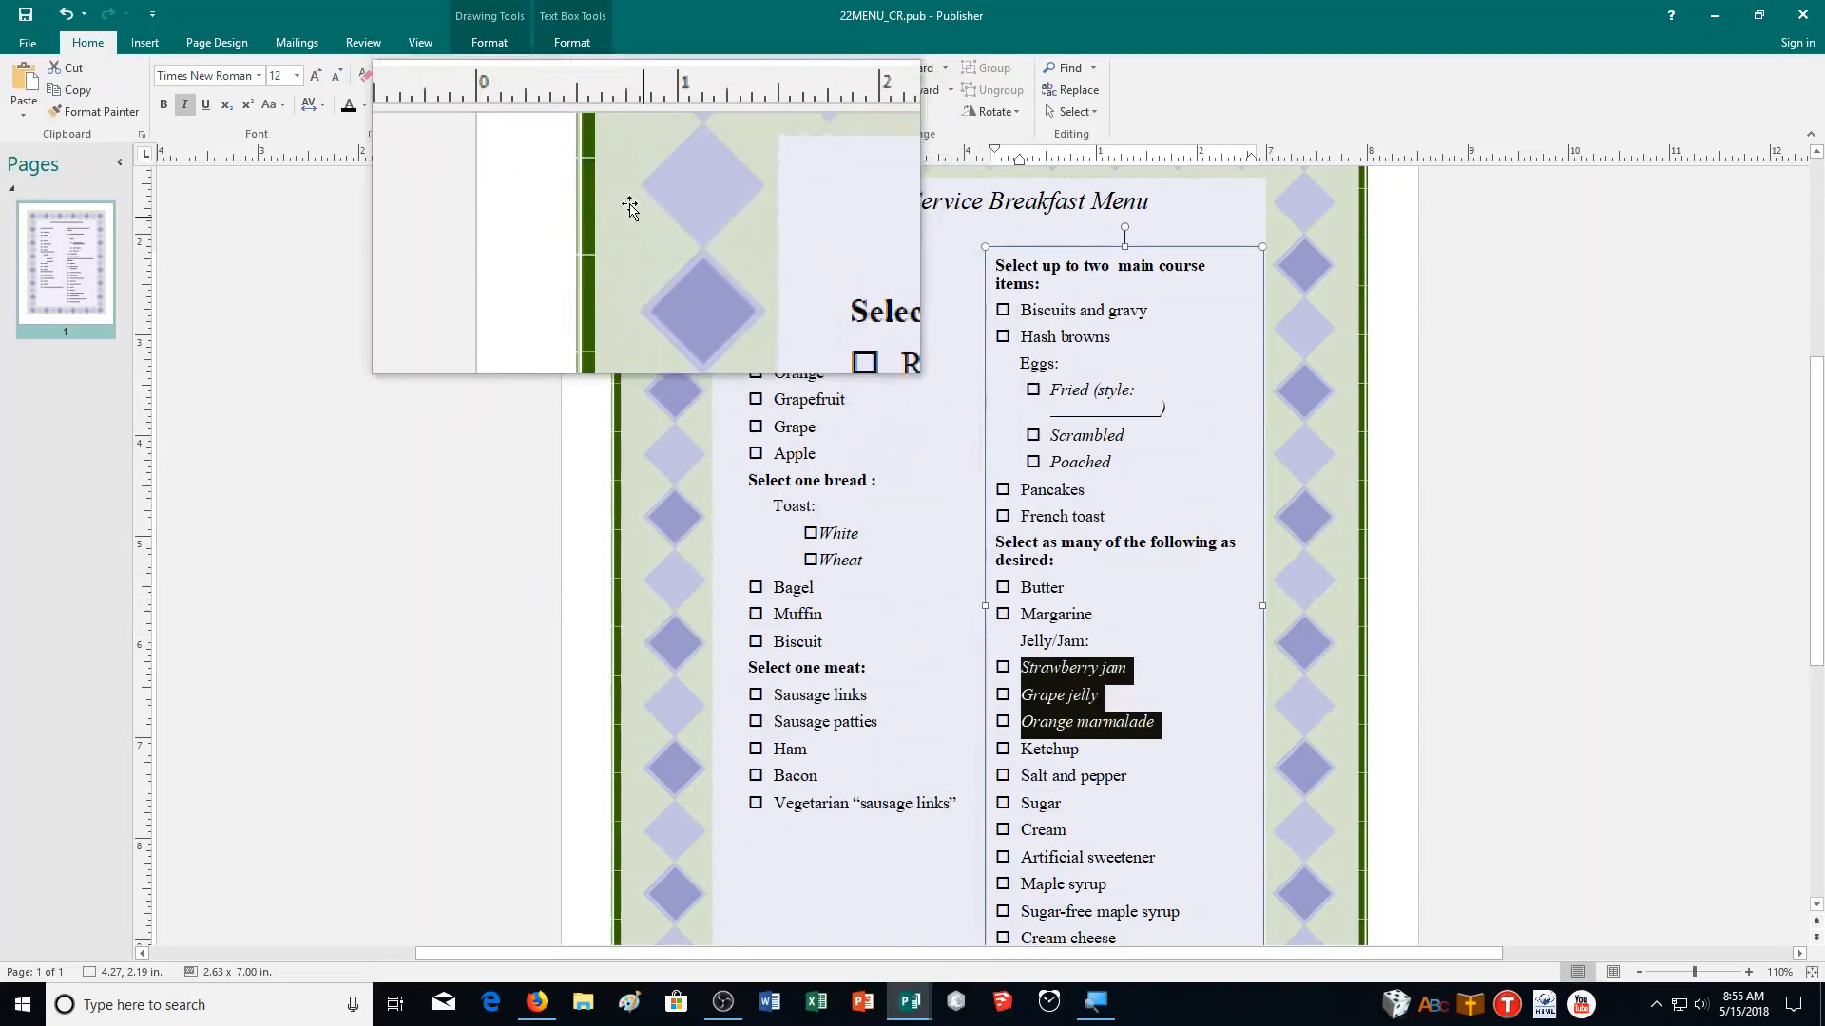
{"action": "left_click", "coordinate": [562, 134]}
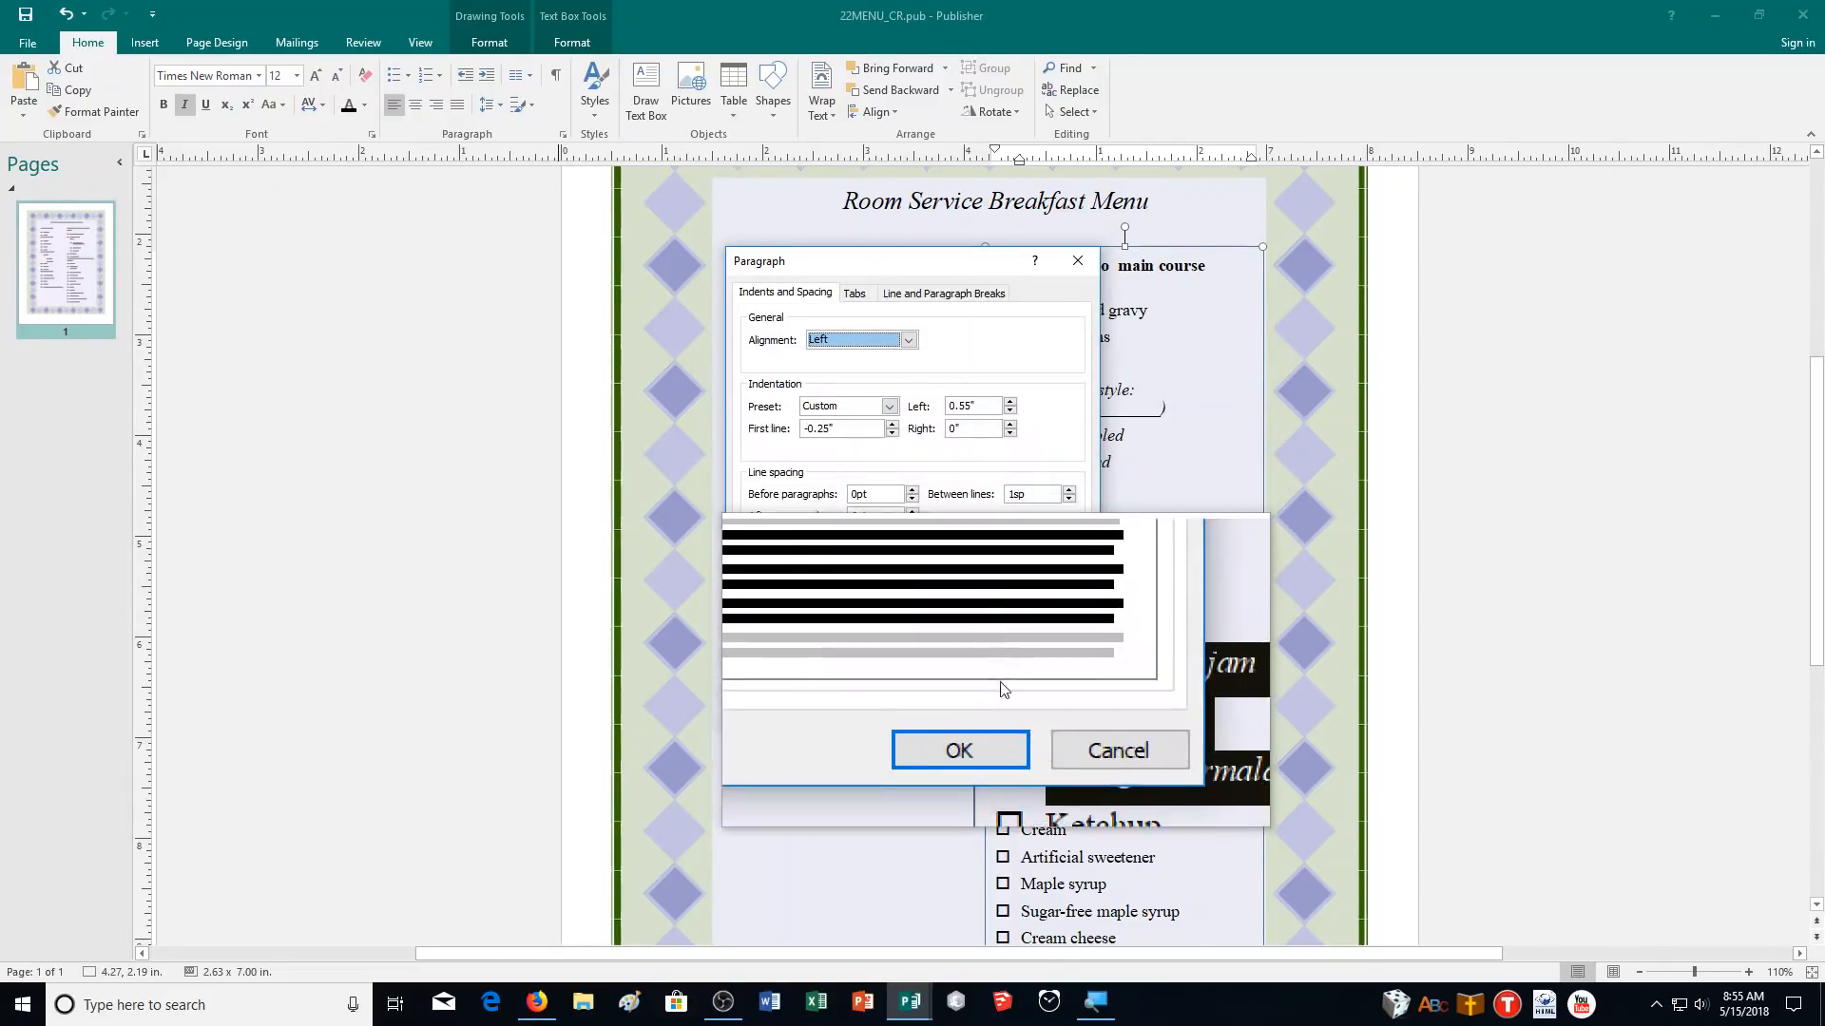
{"action": "left_click", "coordinate": [977, 711]}
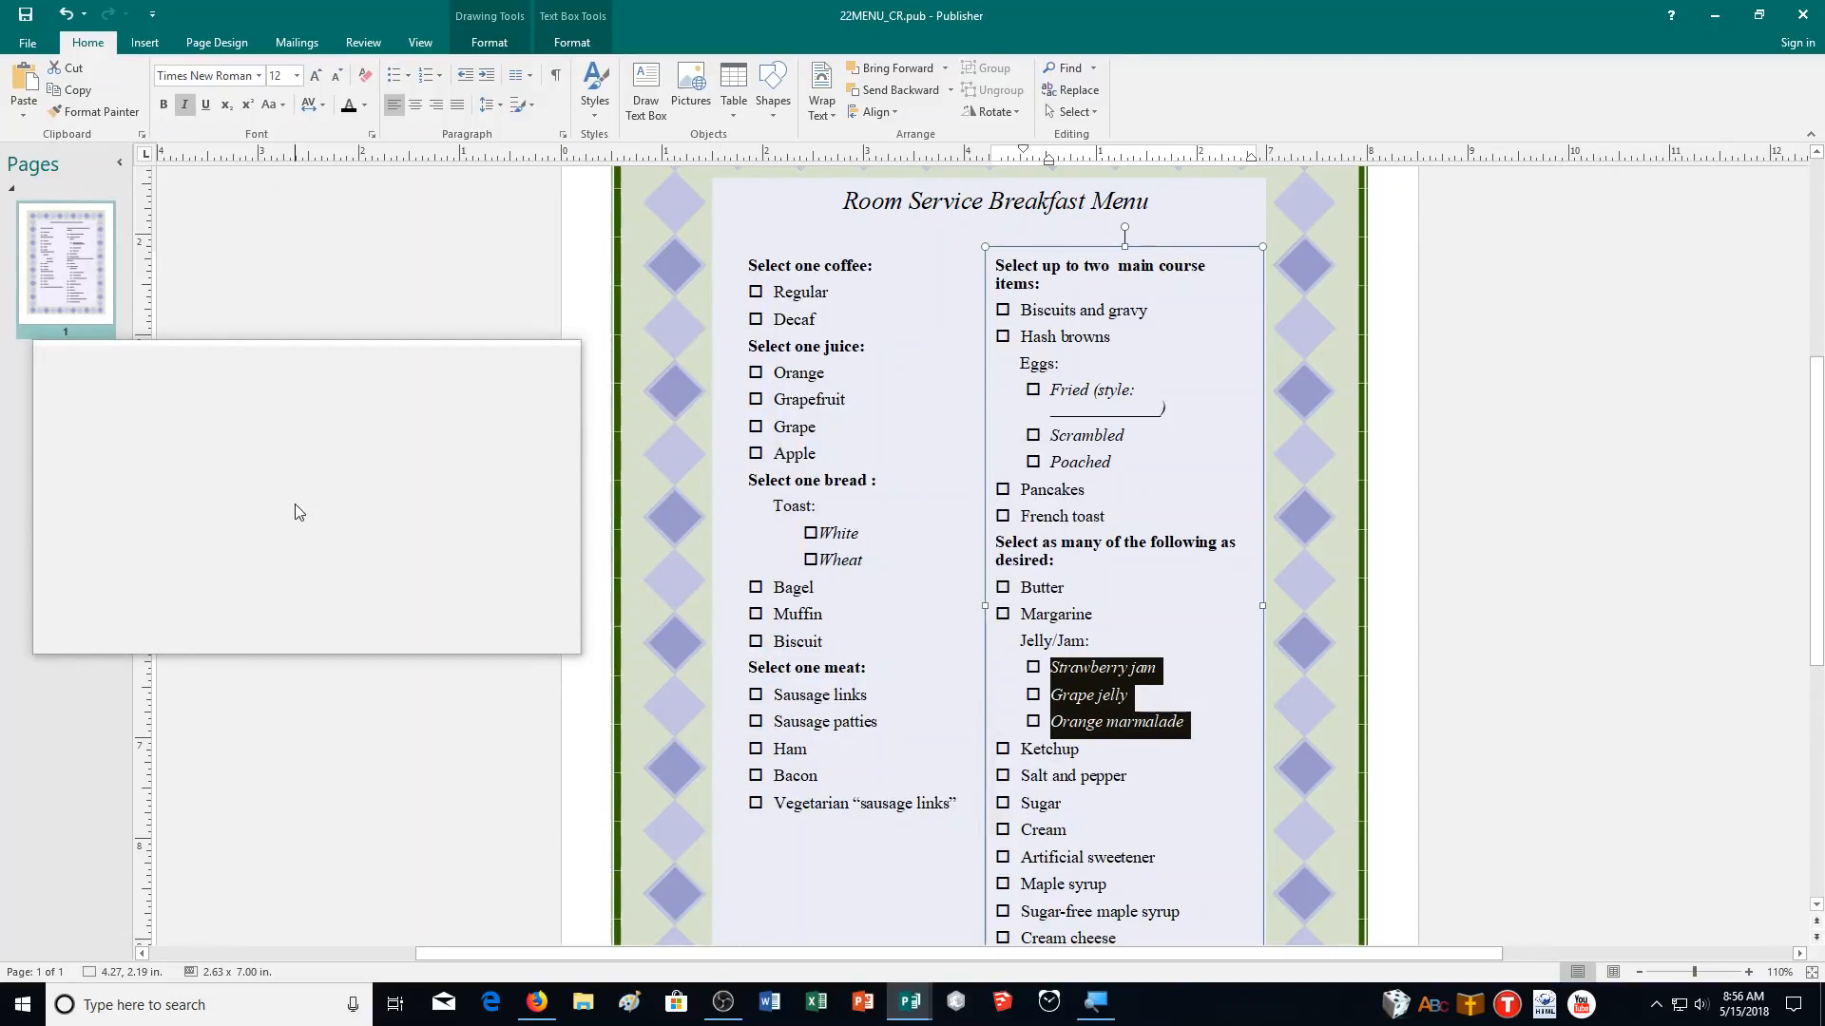
Step: Print the menu with Microsoft Print to PDF and save the output as 22MENU_CR in the CA Demonstration folder
{"action": "key", "text": "ctrl+p"}
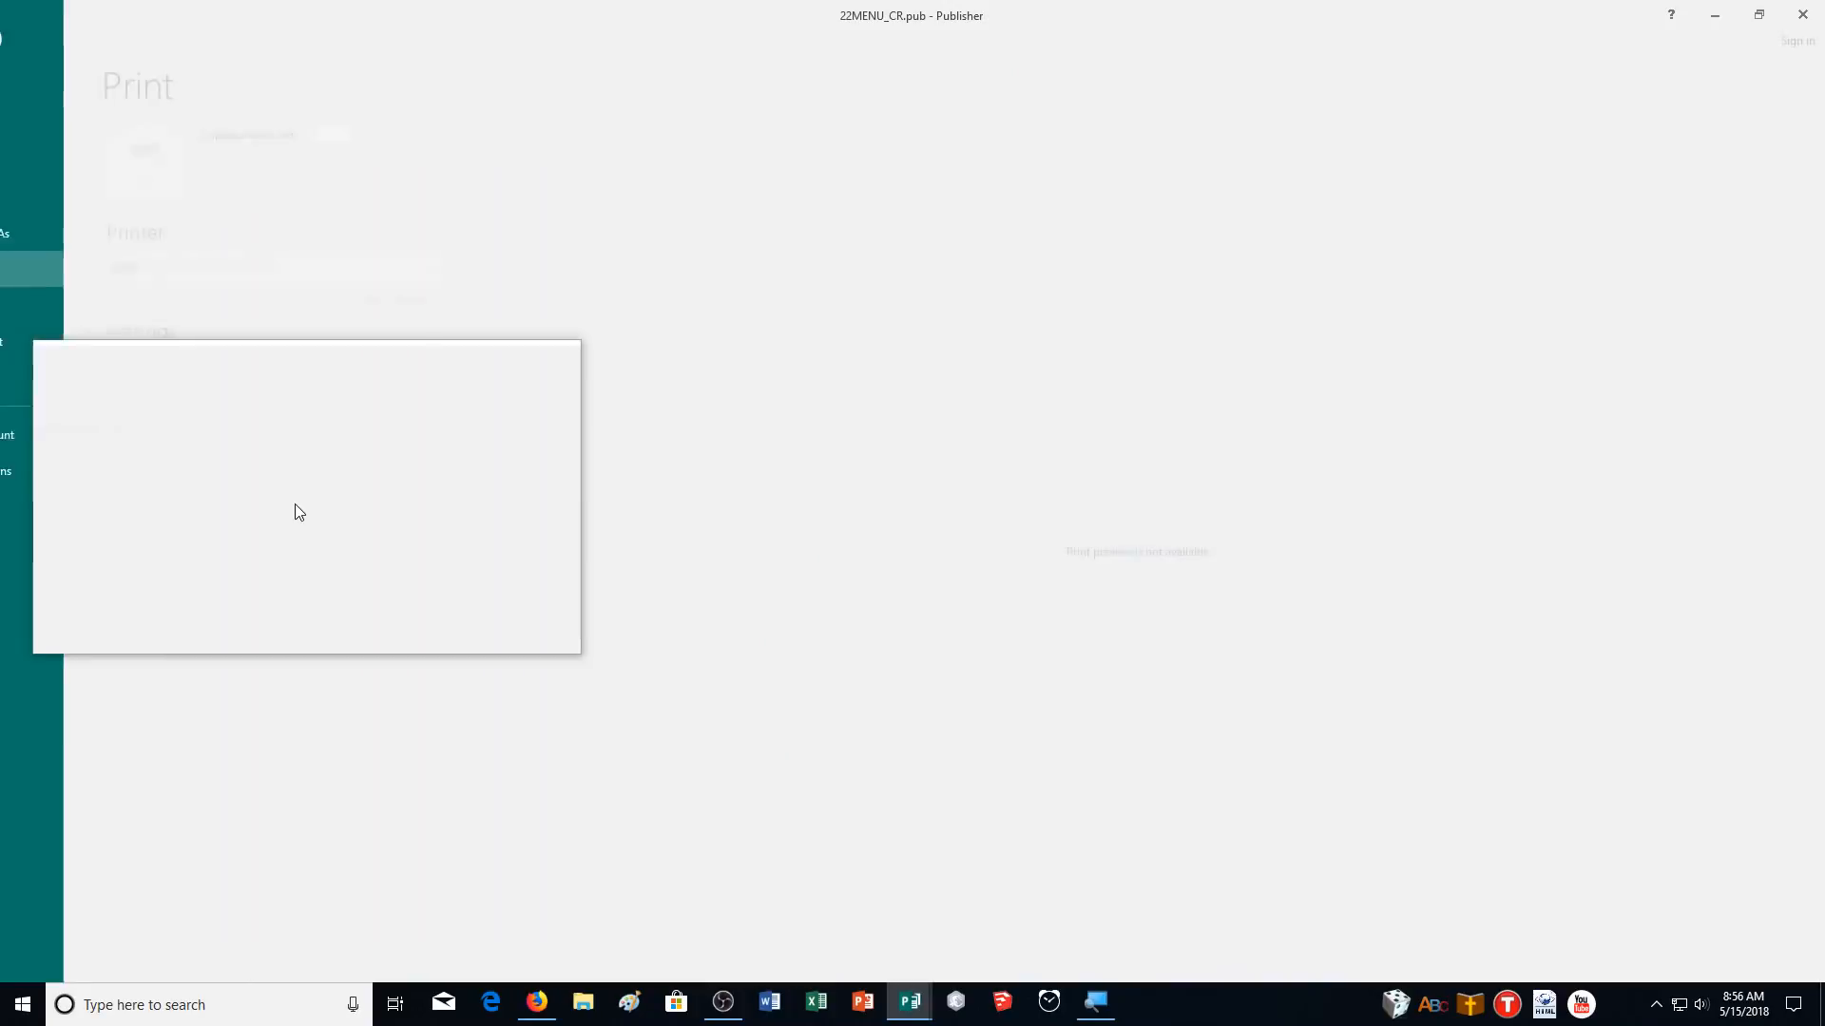
{"action": "left_click", "coordinate": [295, 278]}
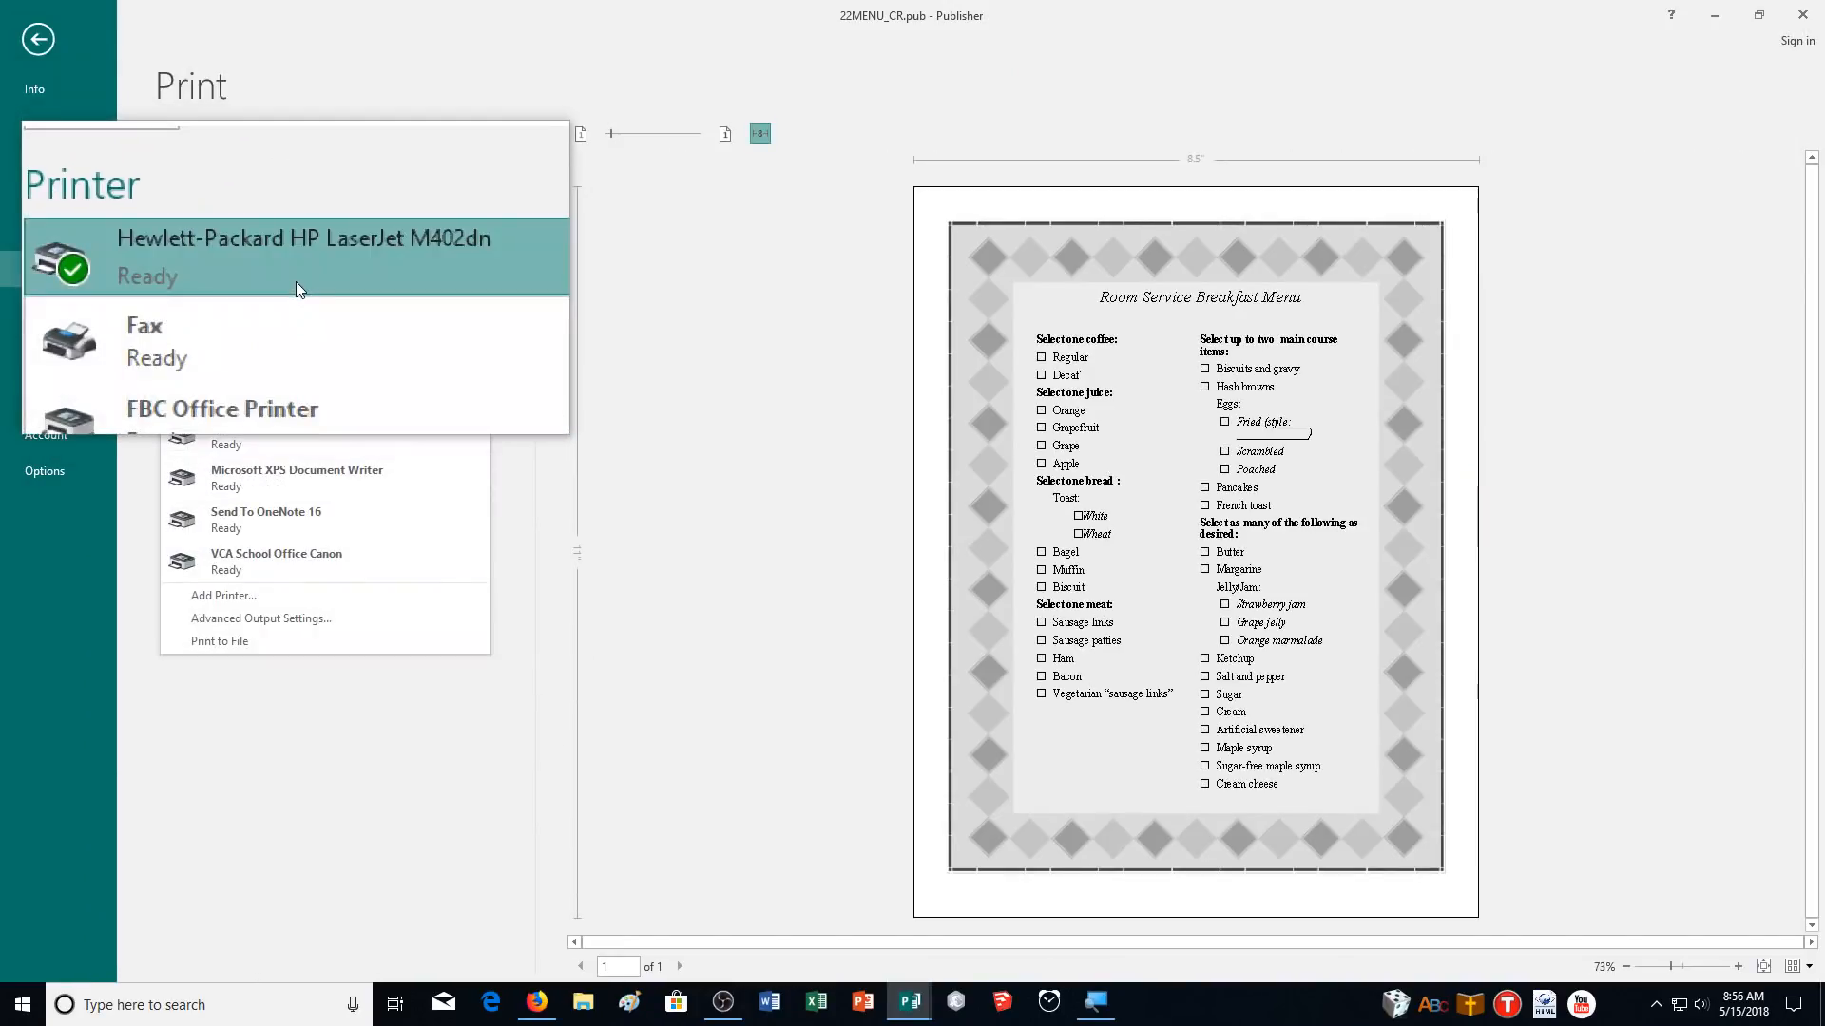
{"action": "left_click", "coordinate": [294, 443]}
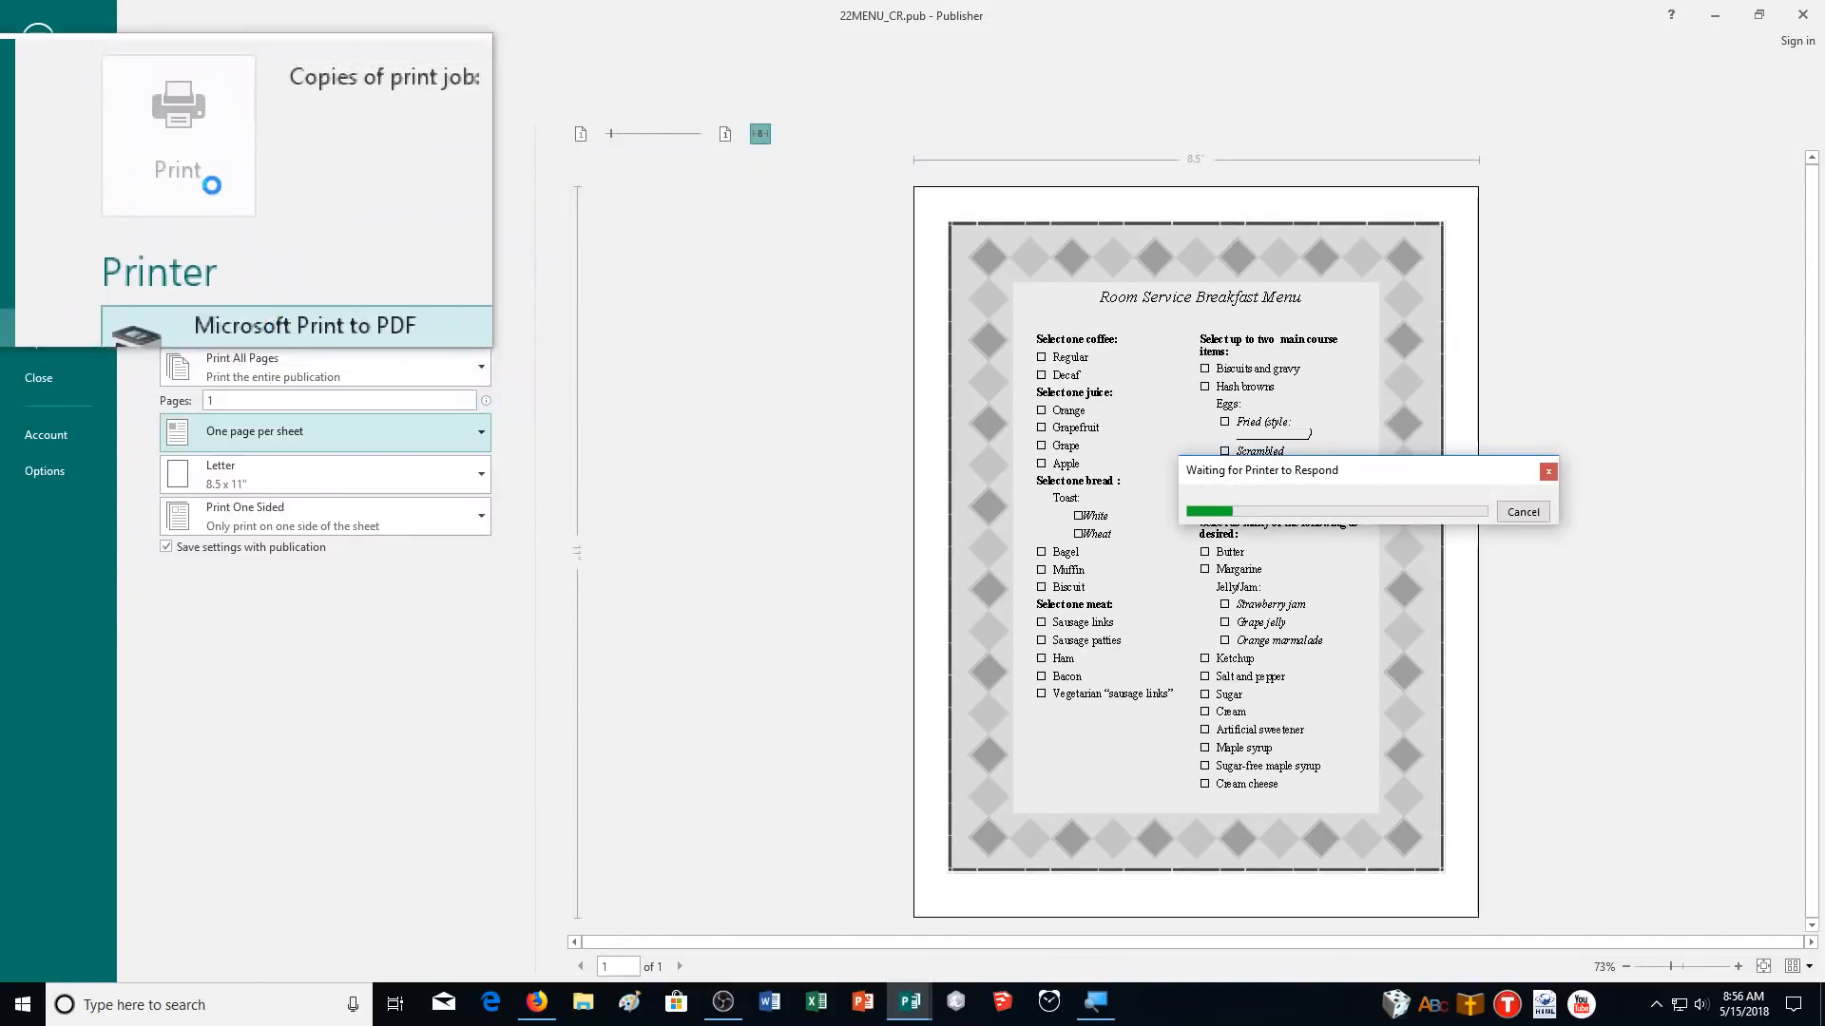
{"action": "left_click", "coordinate": [193, 152]}
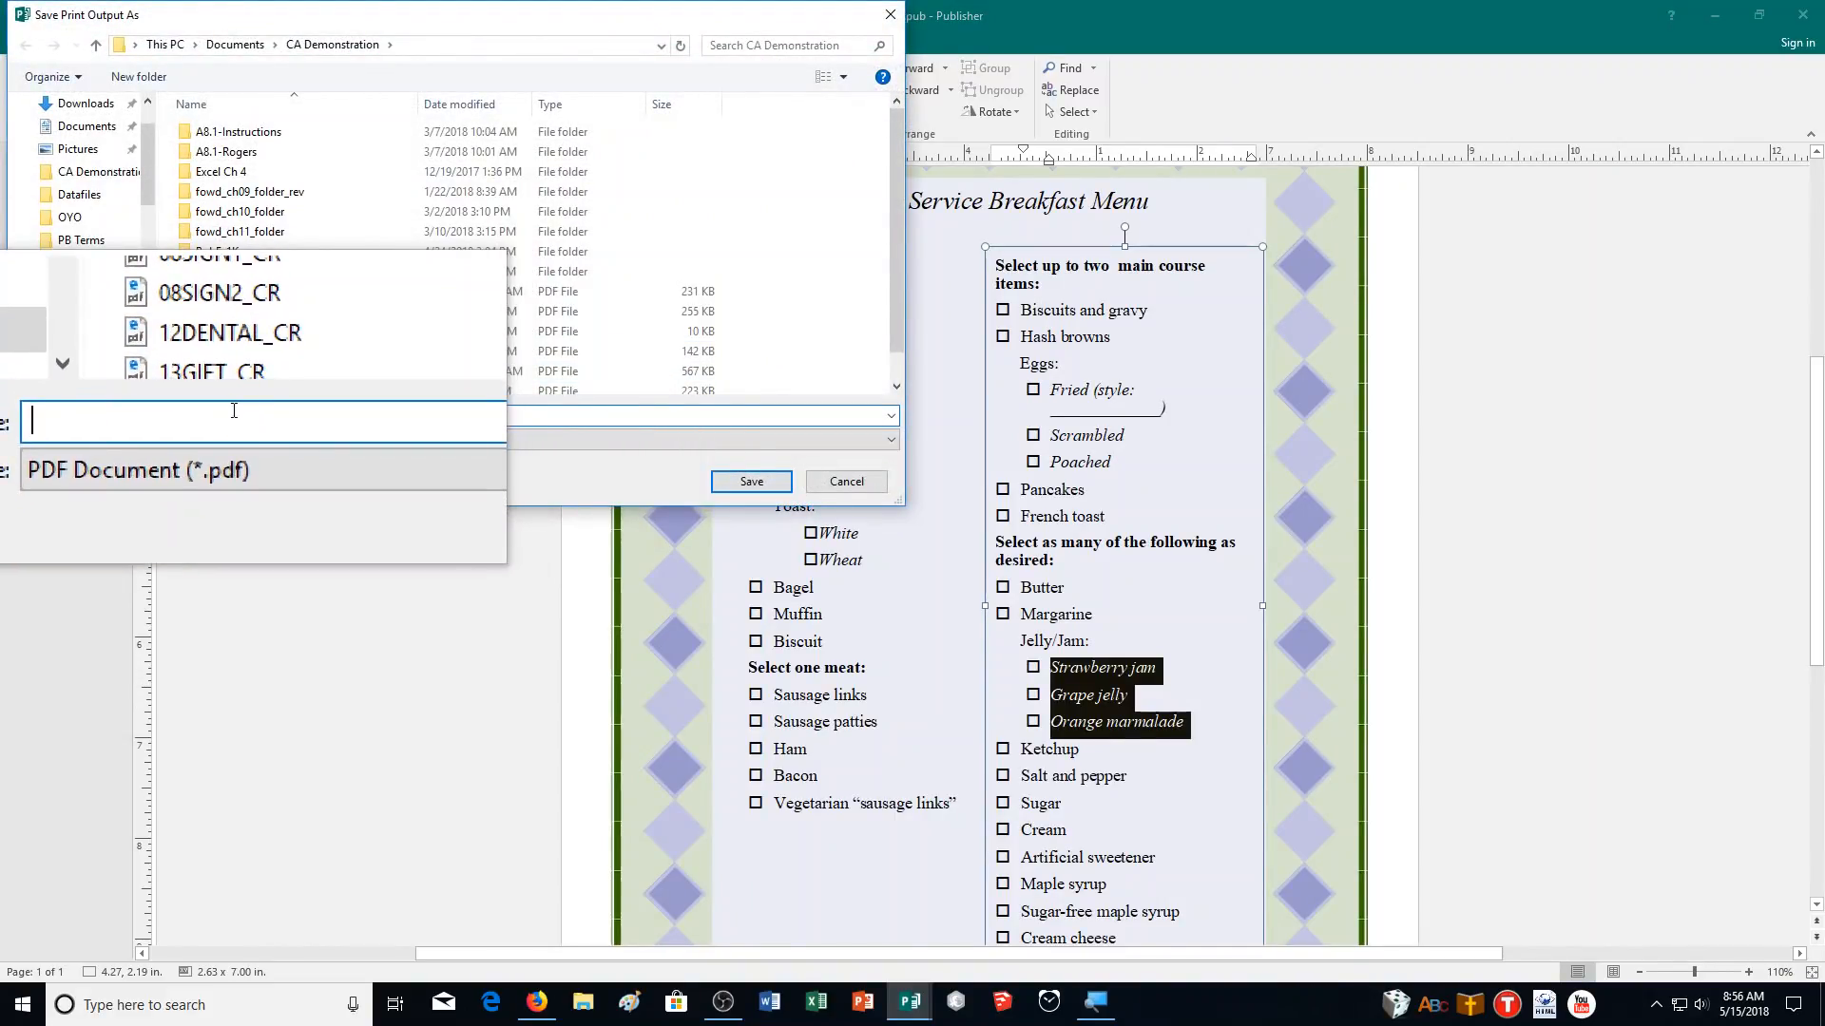
{"action": "type", "text": "22"}
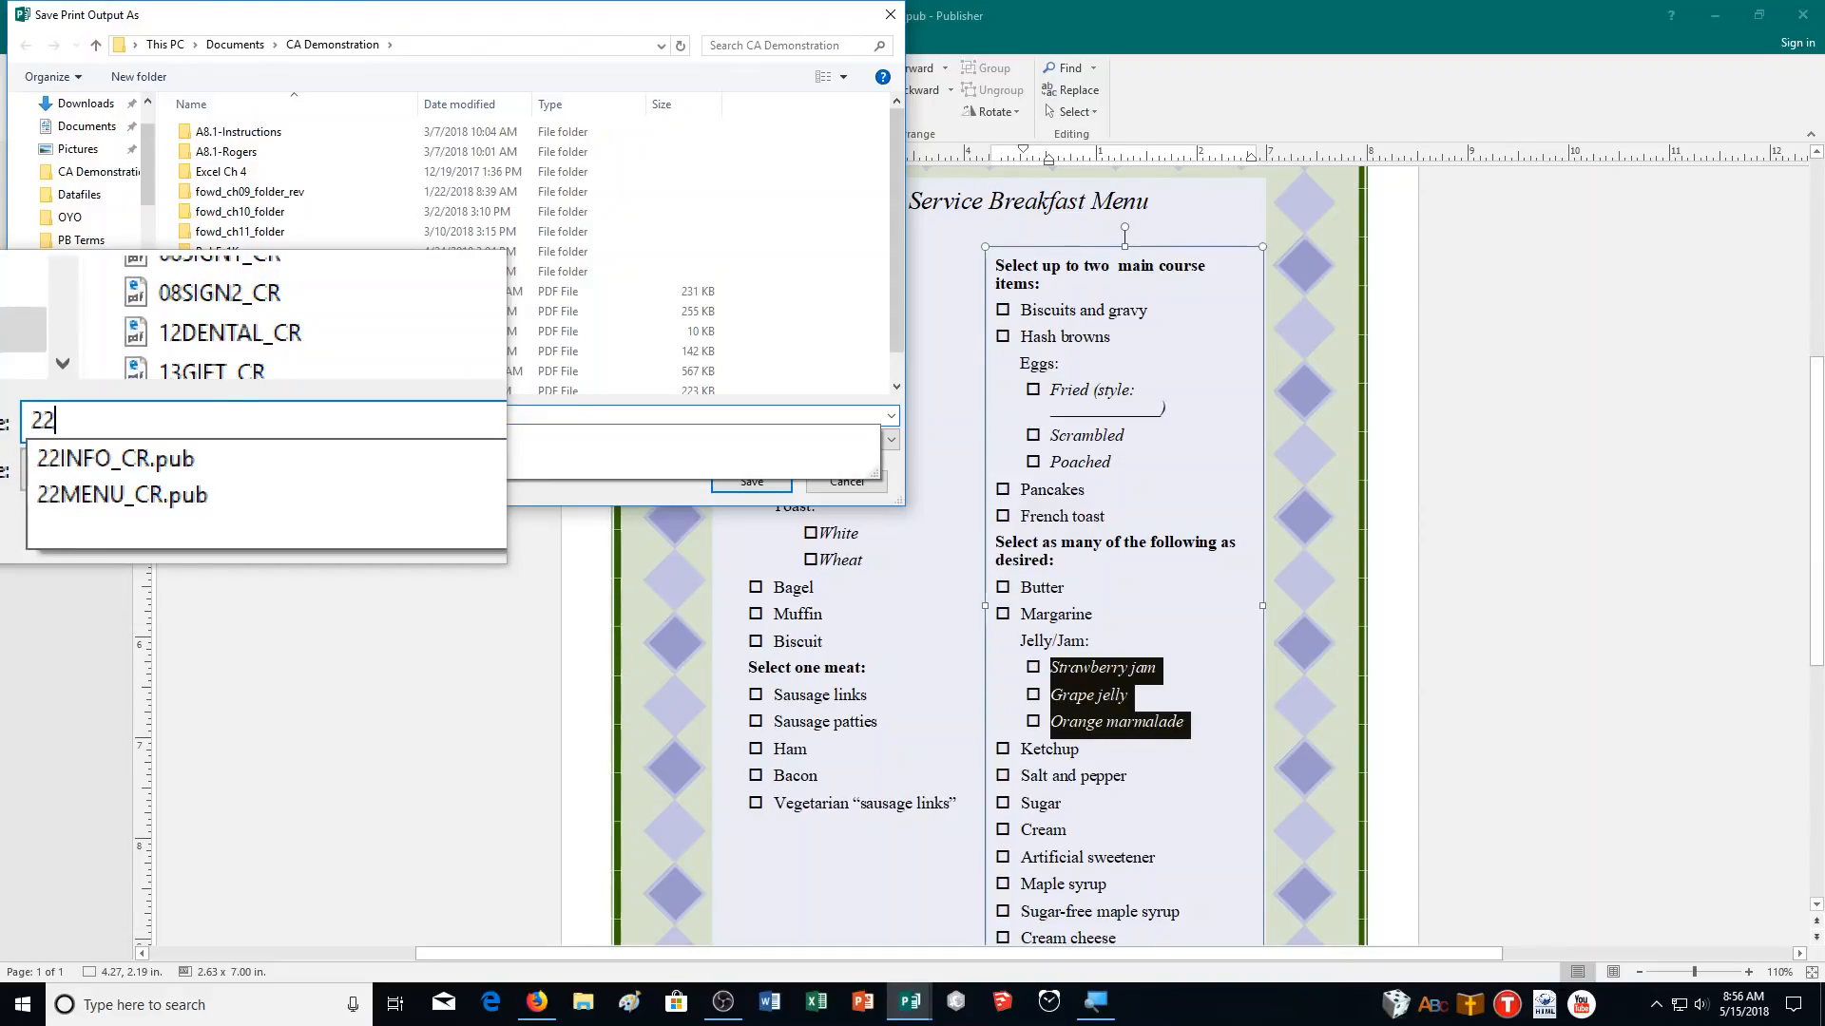
{"action": "type", "text": "MENU_CR"}
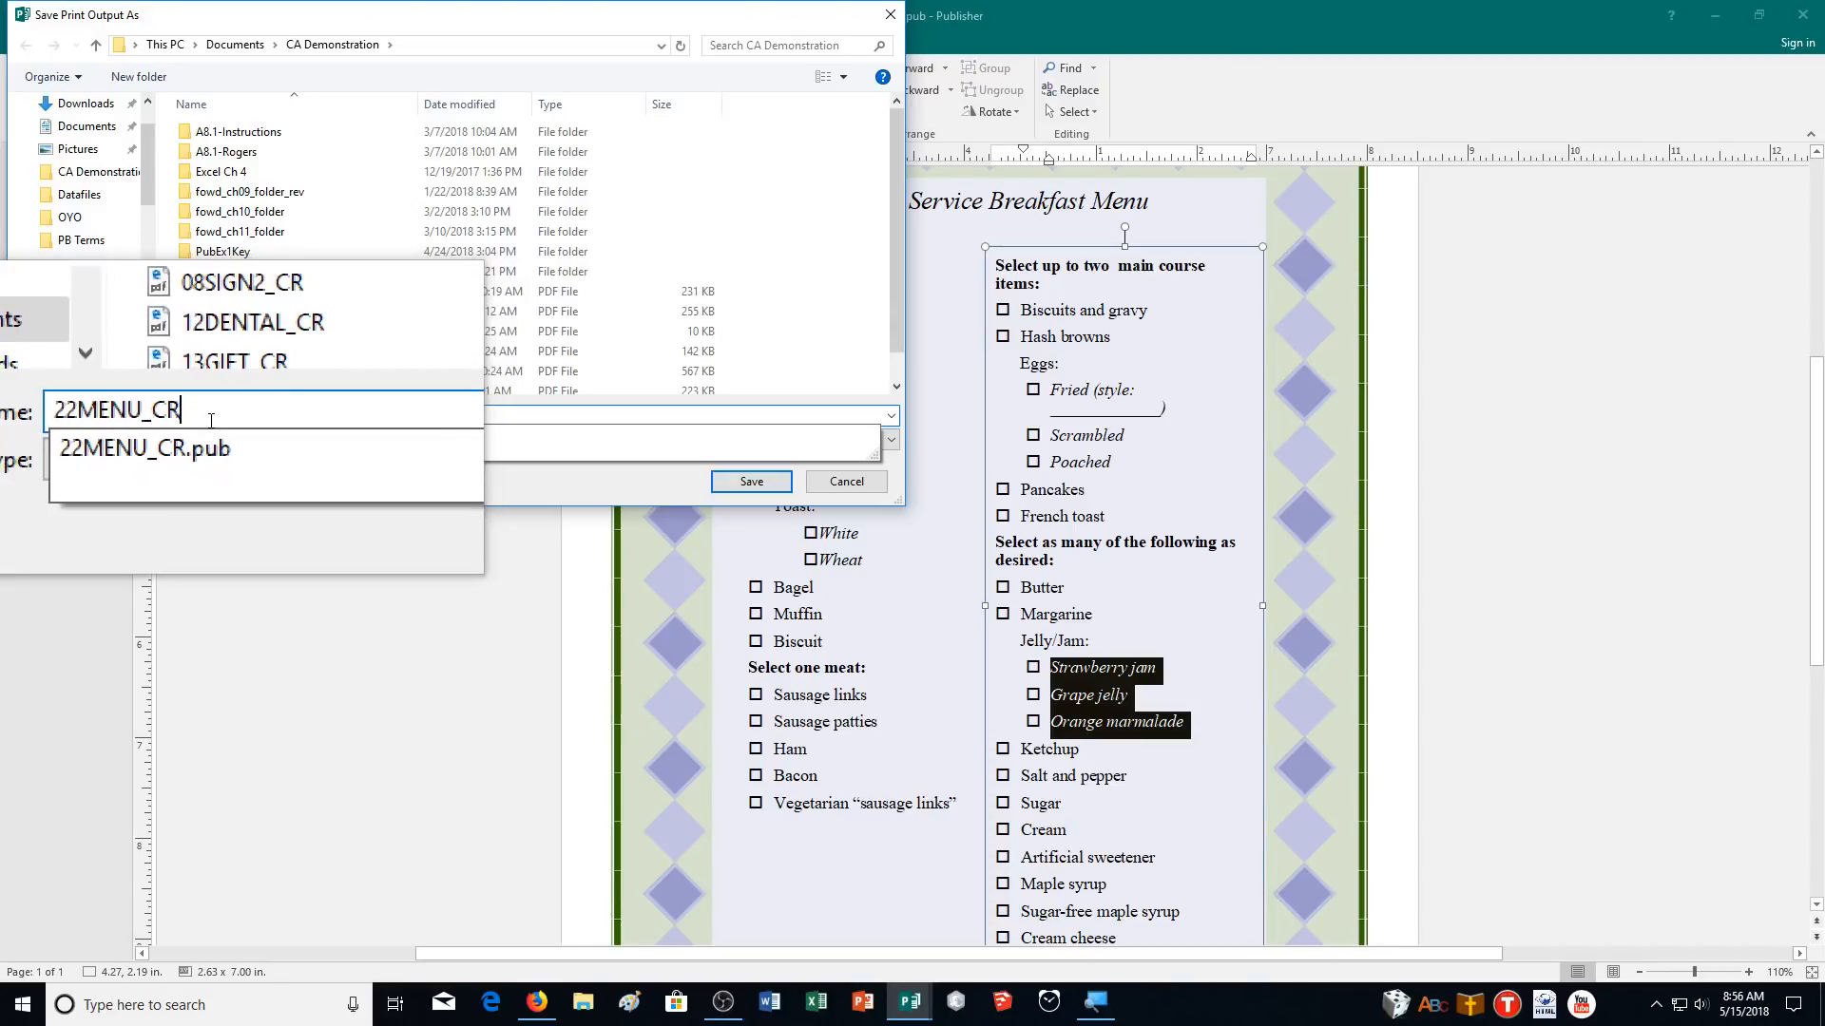
{"action": "key", "text": "Return"}
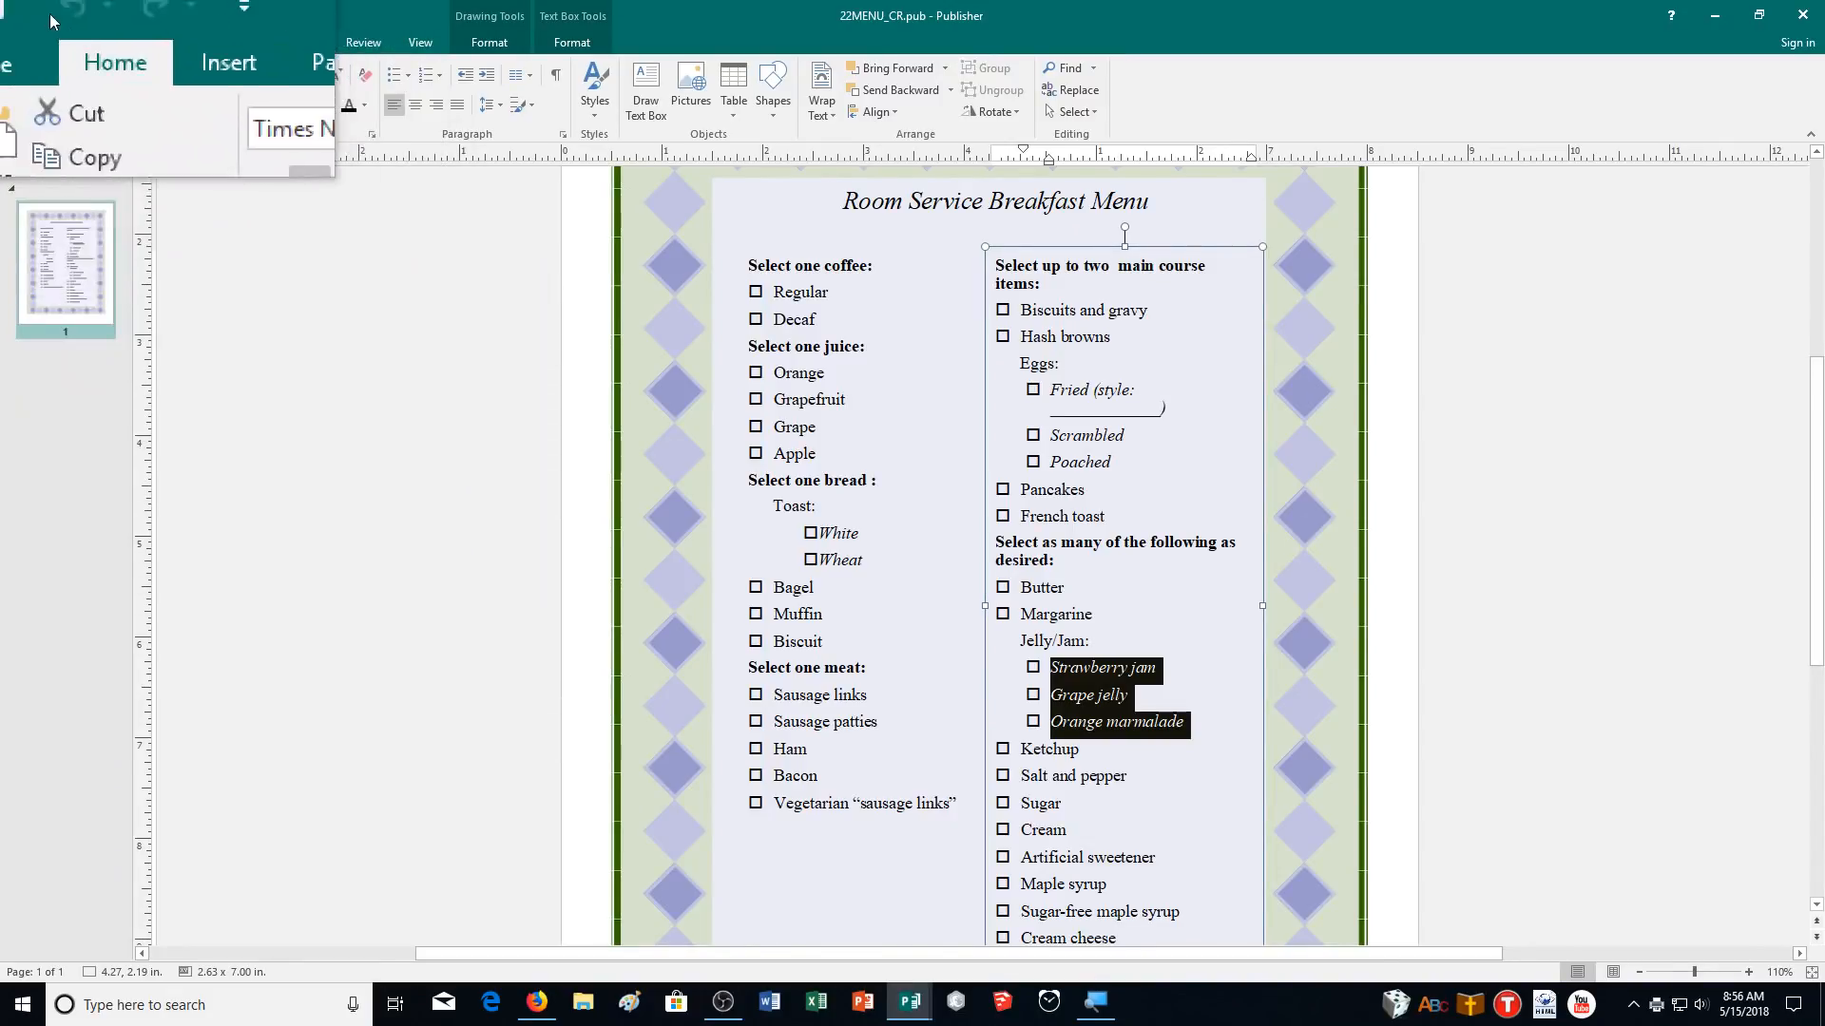
Step: Open the recent publication OPUB22
{"action": "left_click", "coordinate": [29, 59]}
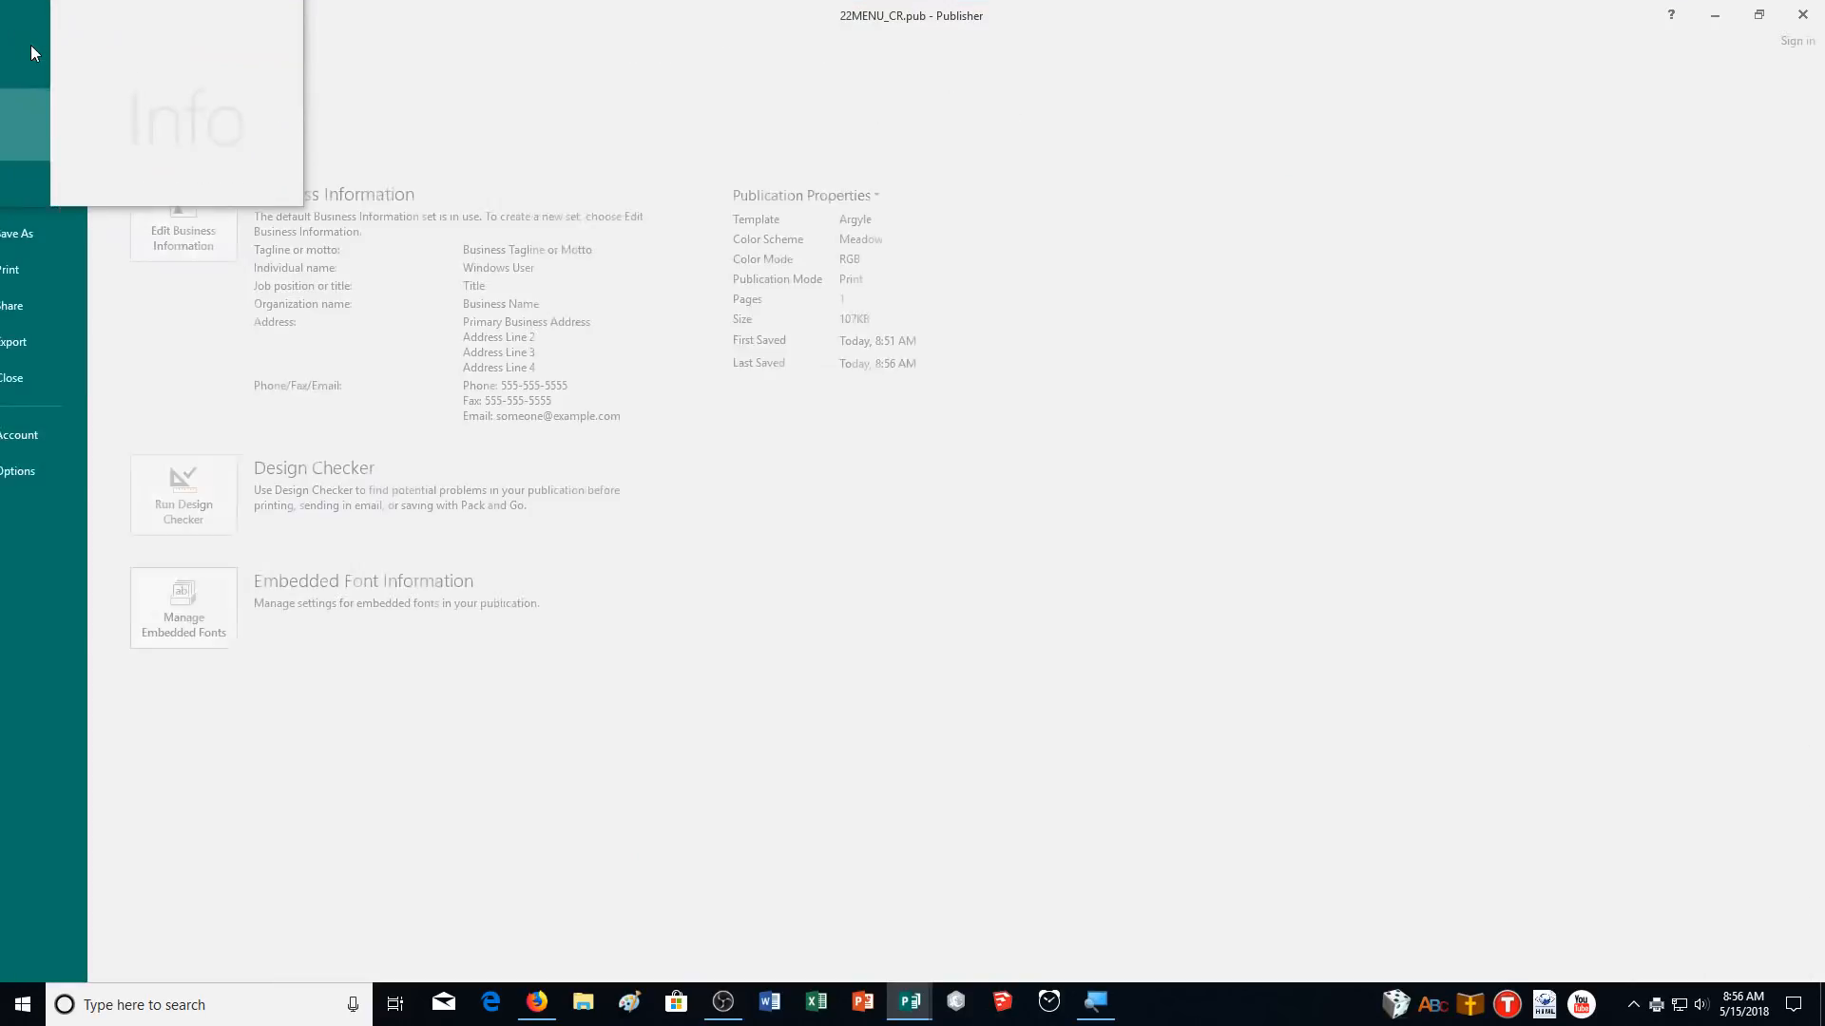
{"action": "left_click", "coordinate": [59, 169]}
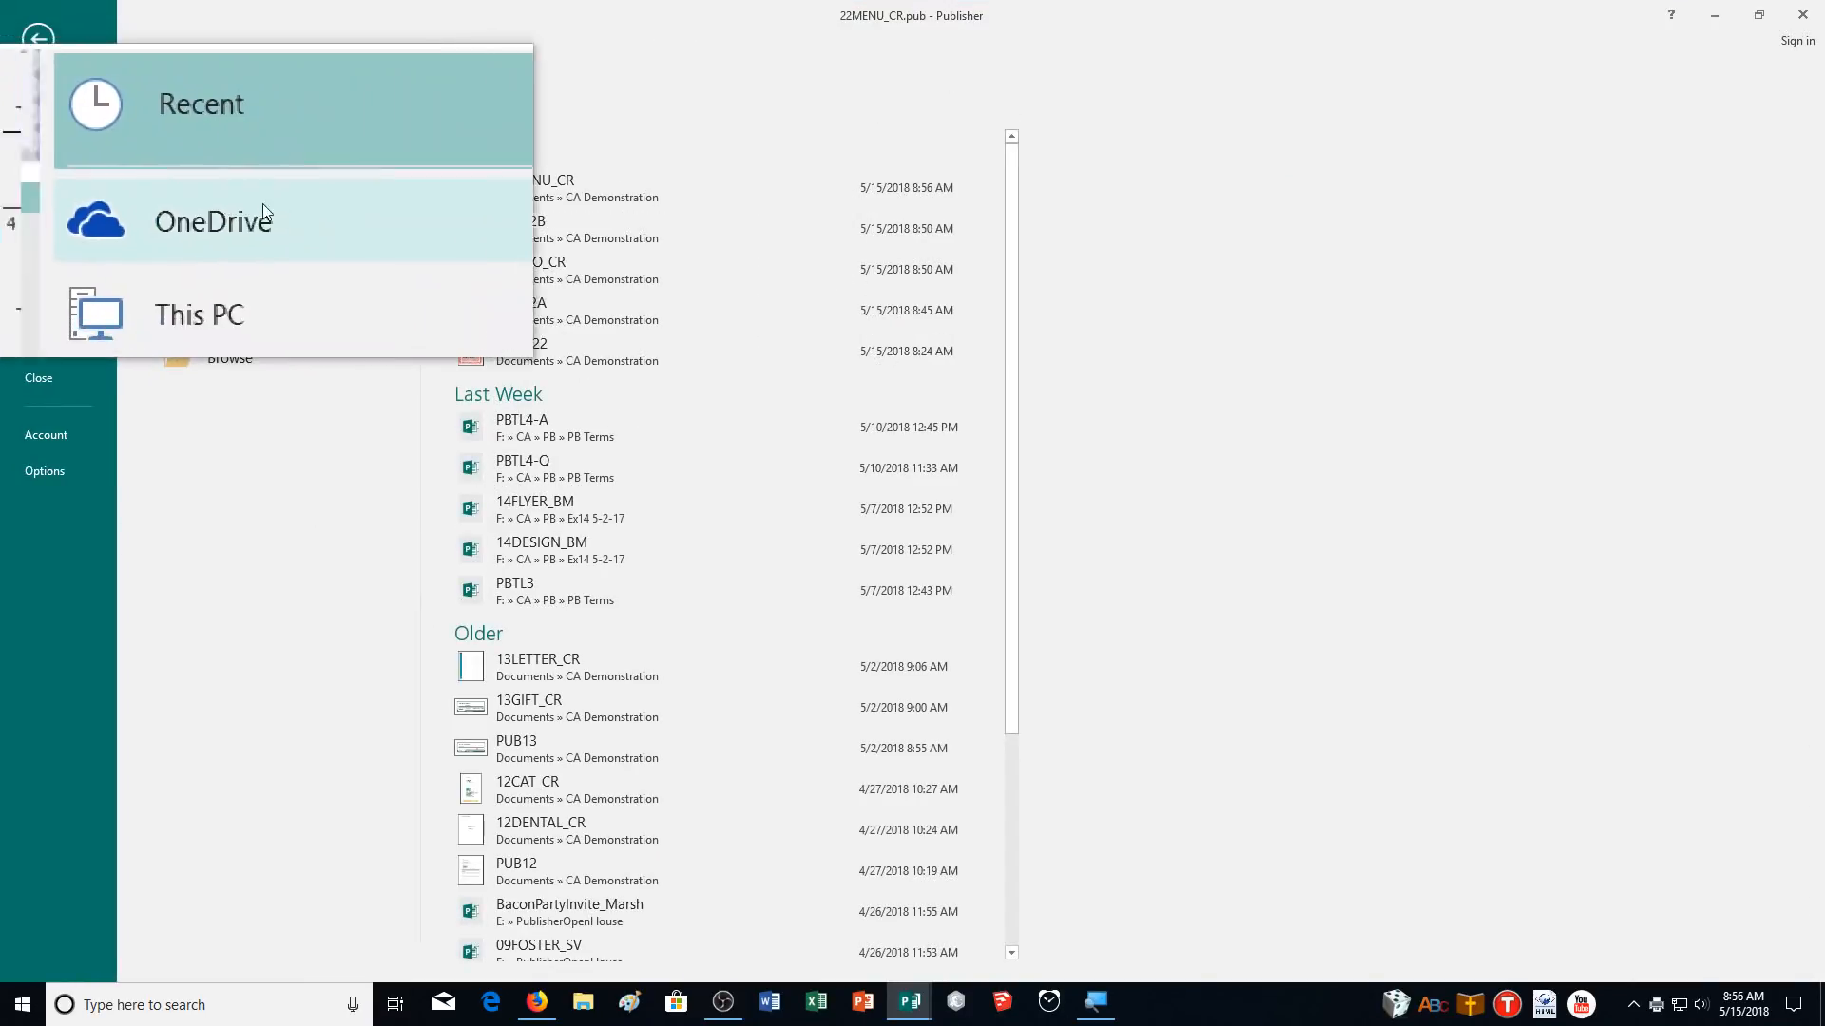
{"action": "left_click", "coordinate": [549, 351]}
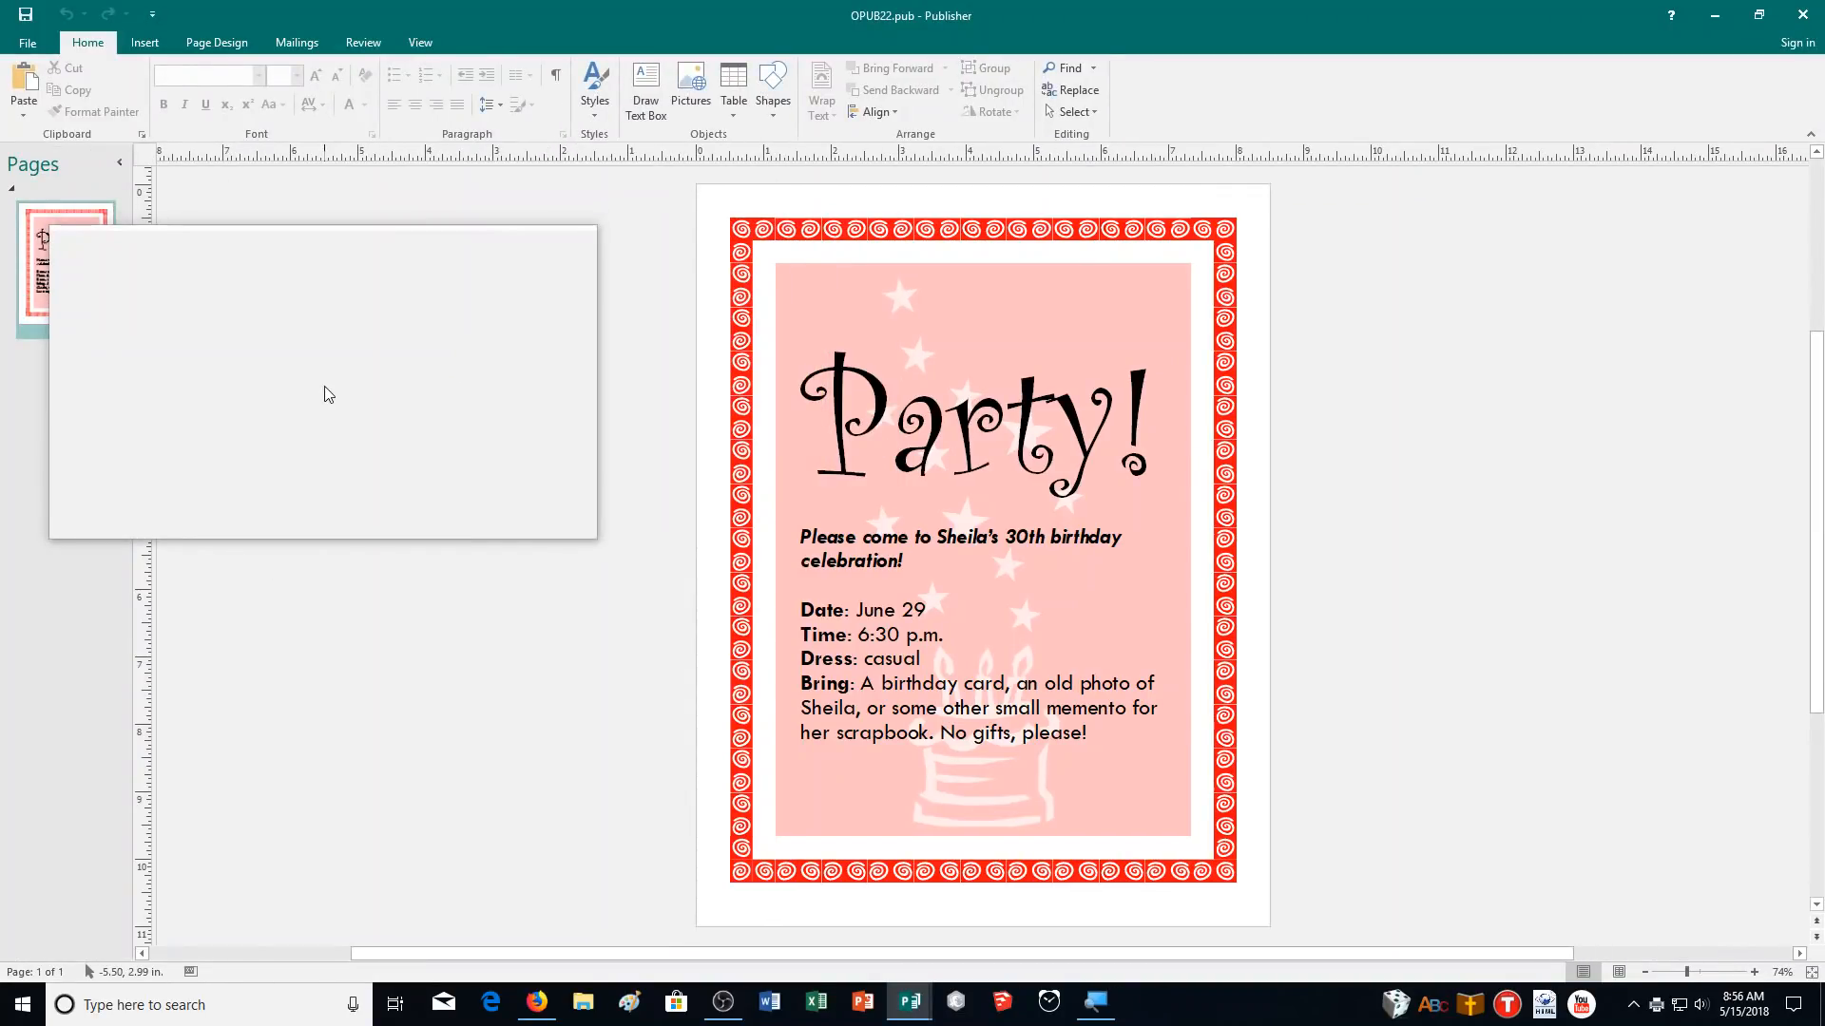
Step: Save the party invitation as 22PARTY_CR in the CA Demonstration folder
{"action": "left_click", "coordinate": [34, 42]}
{"action": "left_click", "coordinate": [44, 233]}
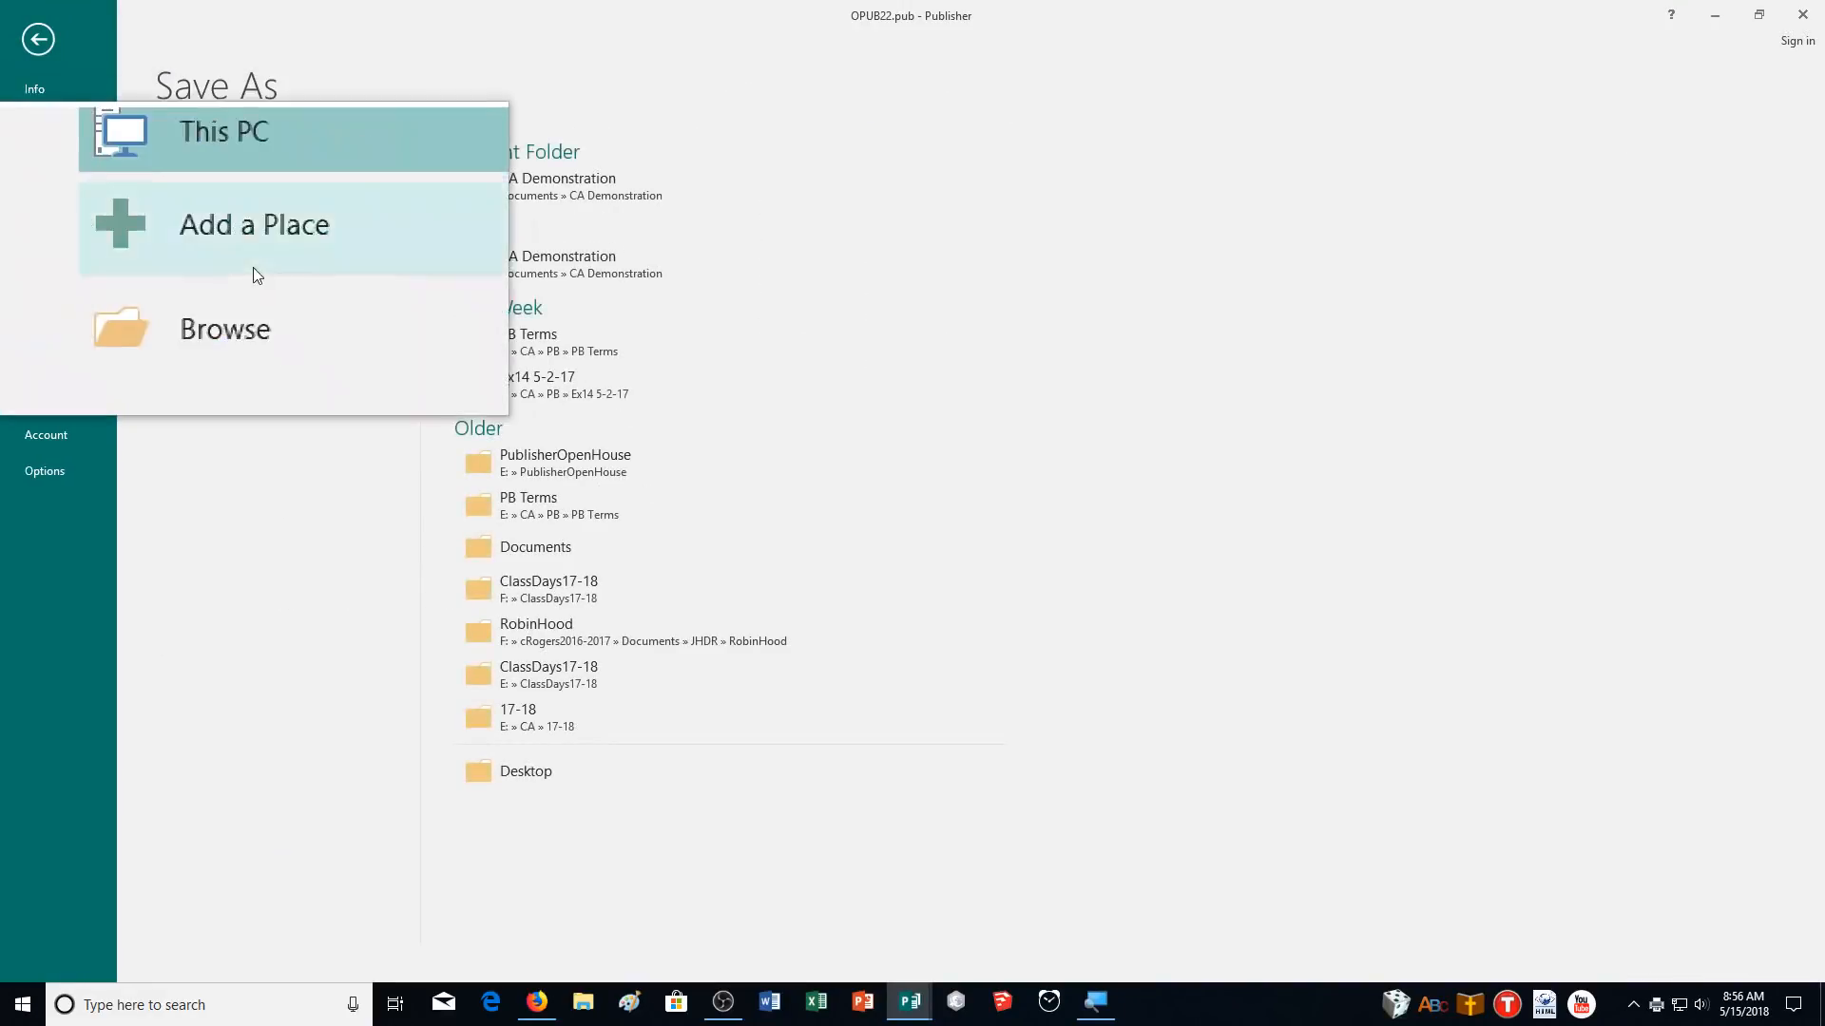
{"action": "left_click", "coordinate": [526, 185]}
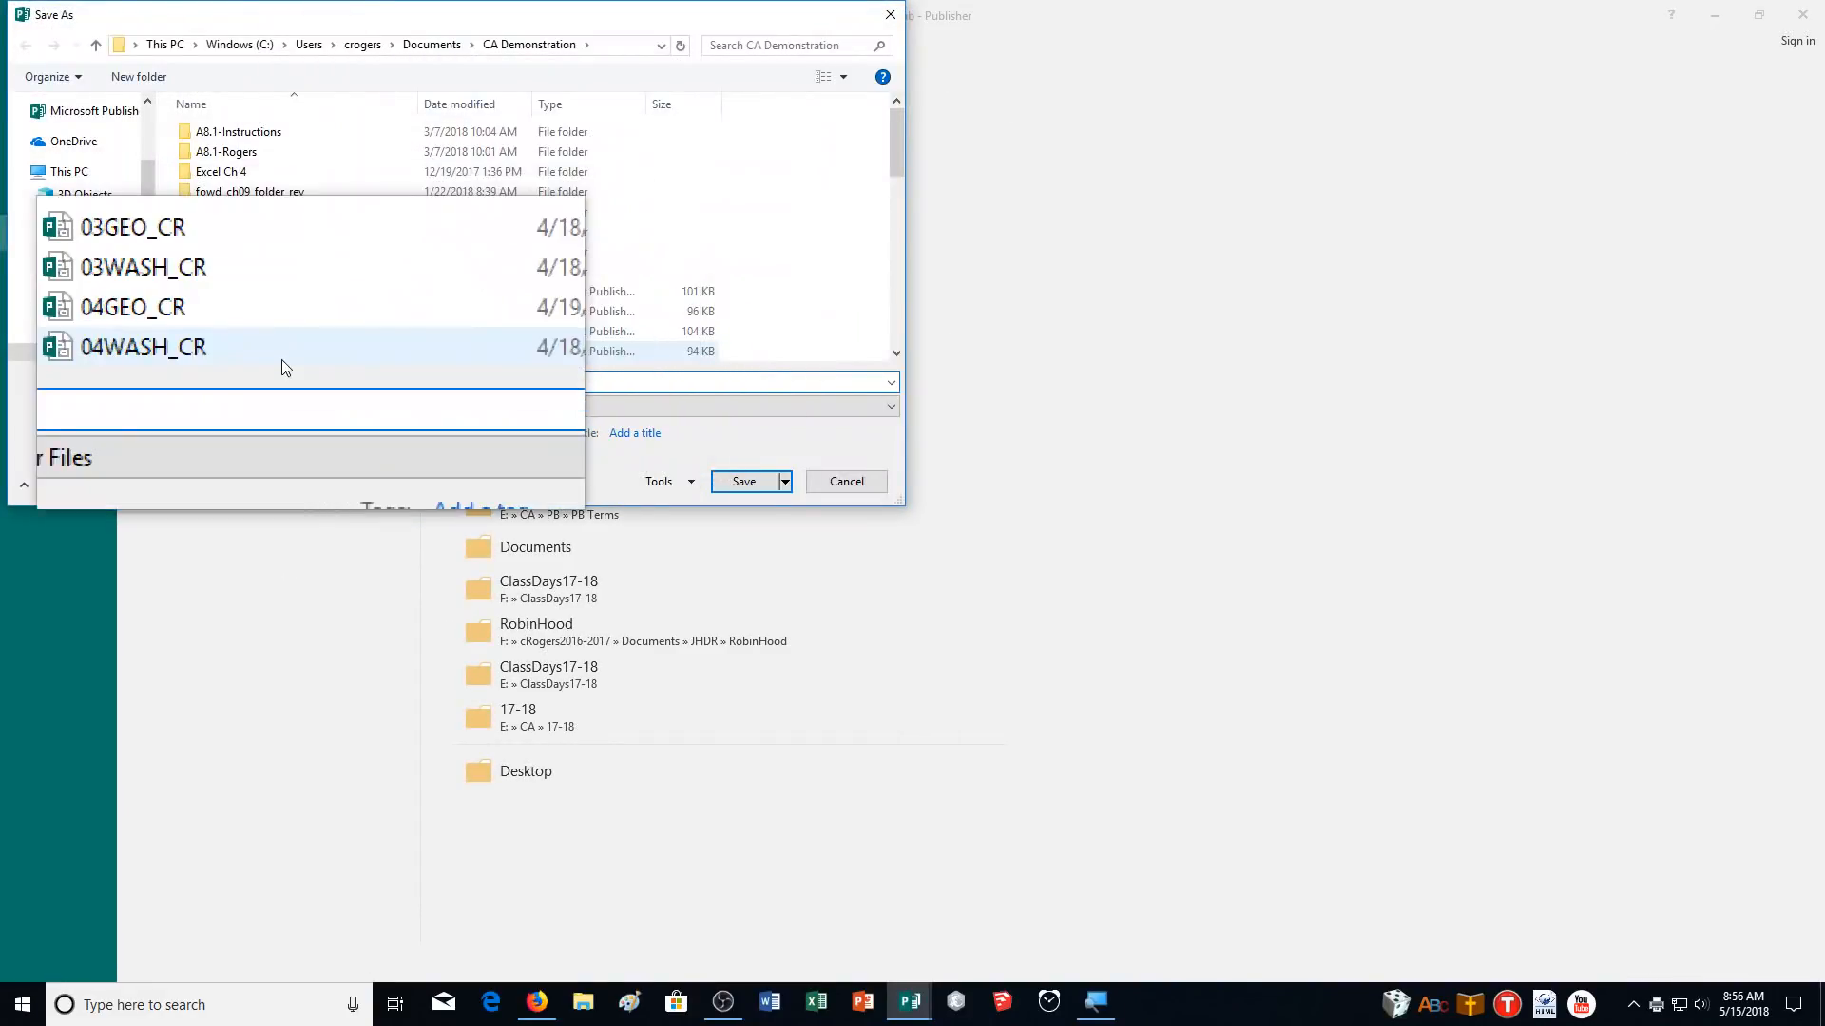
{"action": "type", "text": "22PARTY_CR"}
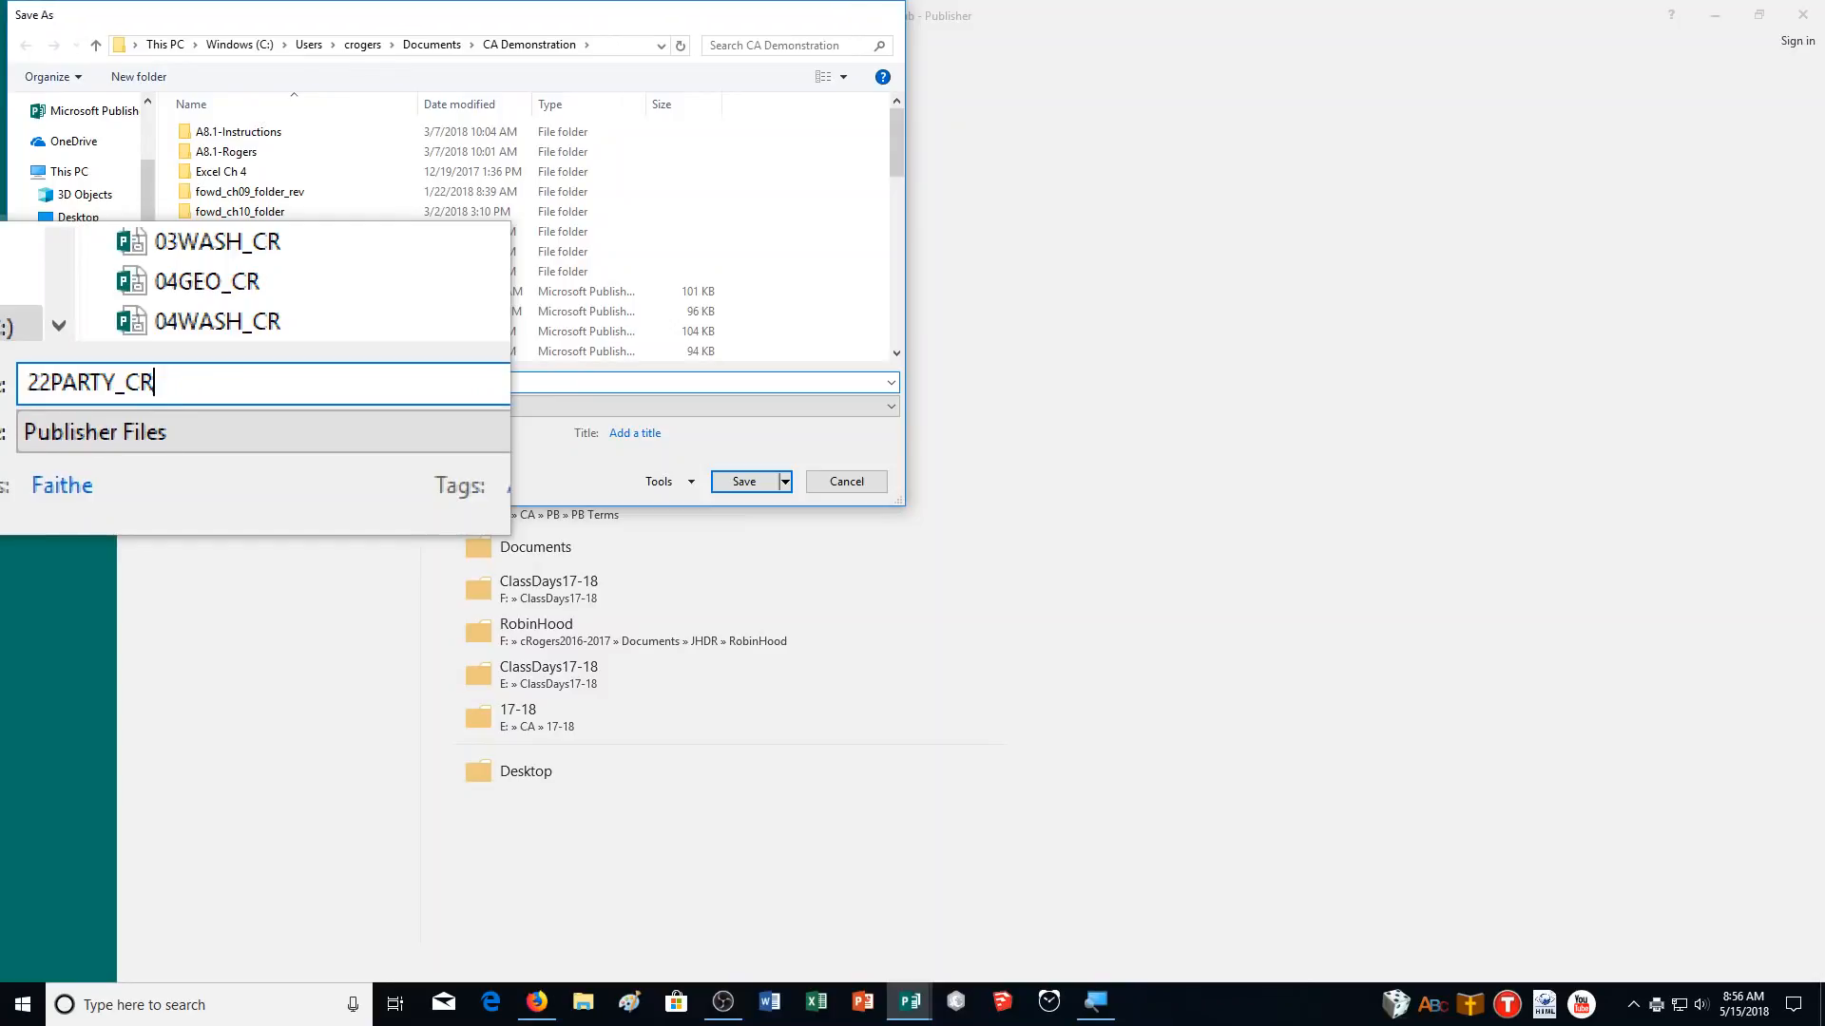
{"action": "key", "text": "Return"}
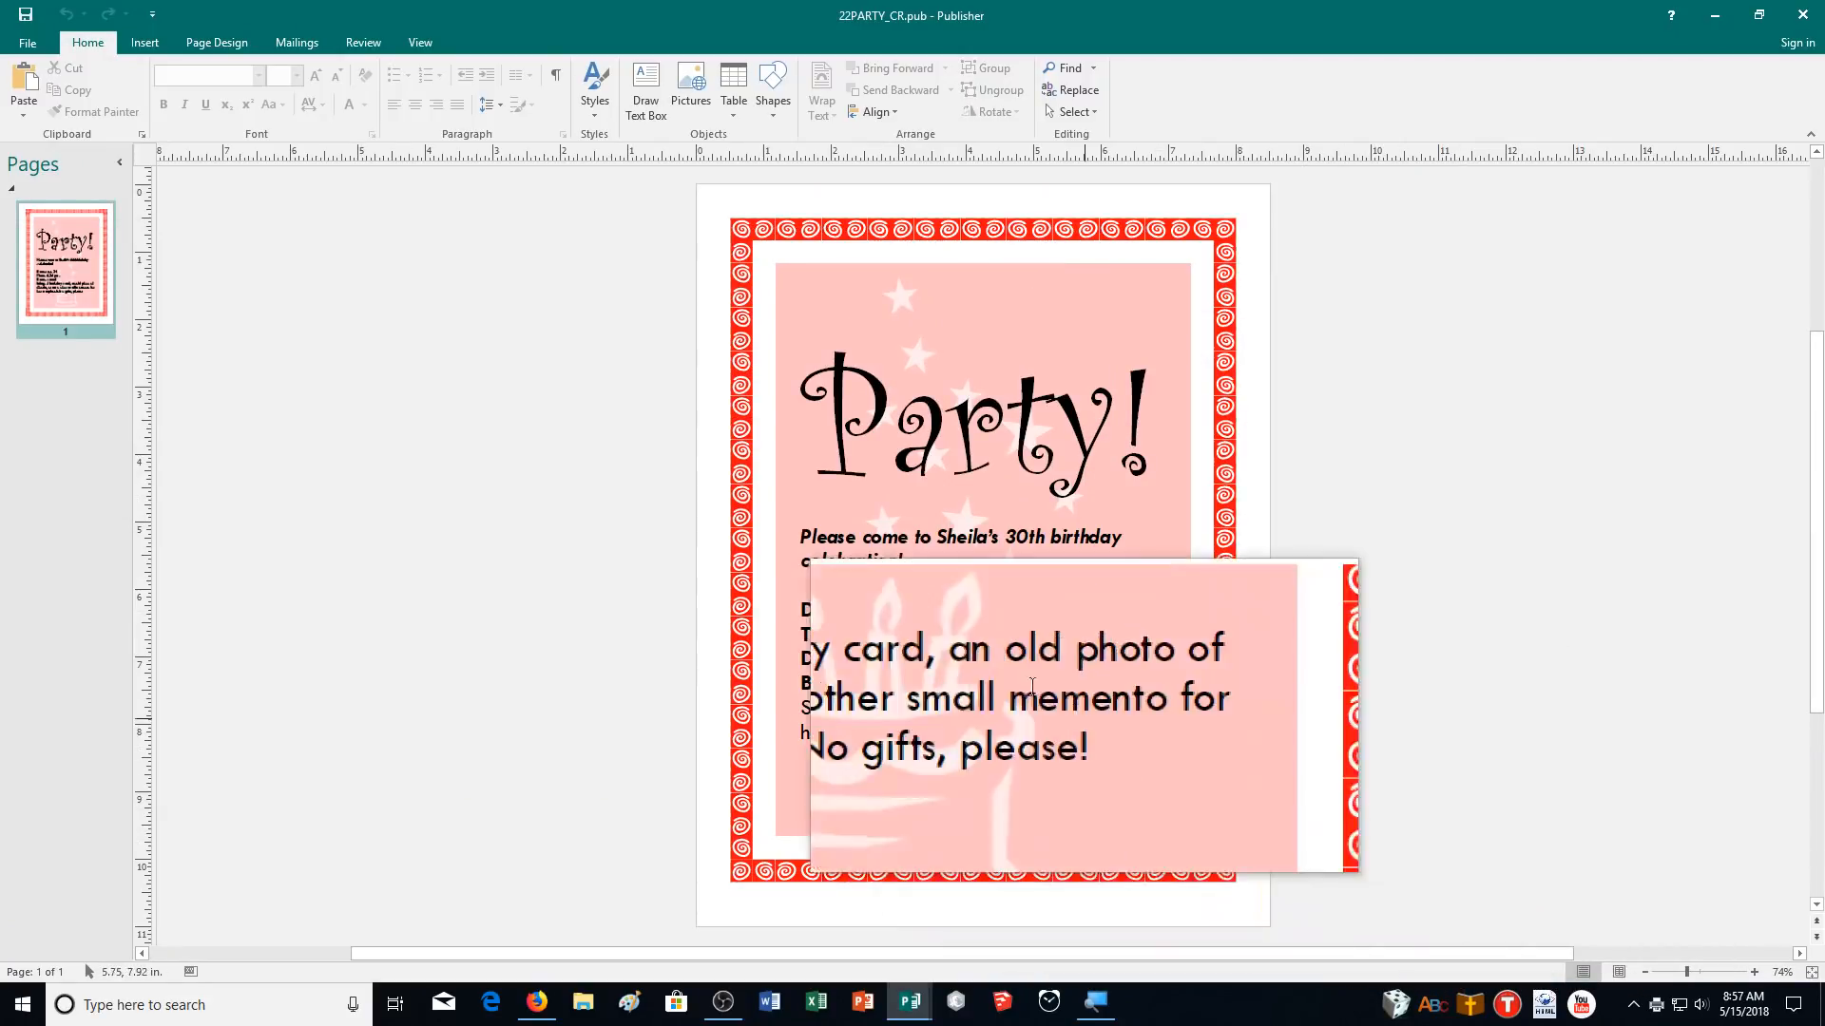
Step: Change the Text Fit setting of the text box holding the party details, and deselect the box
{"action": "left_click", "coordinate": [989, 664]}
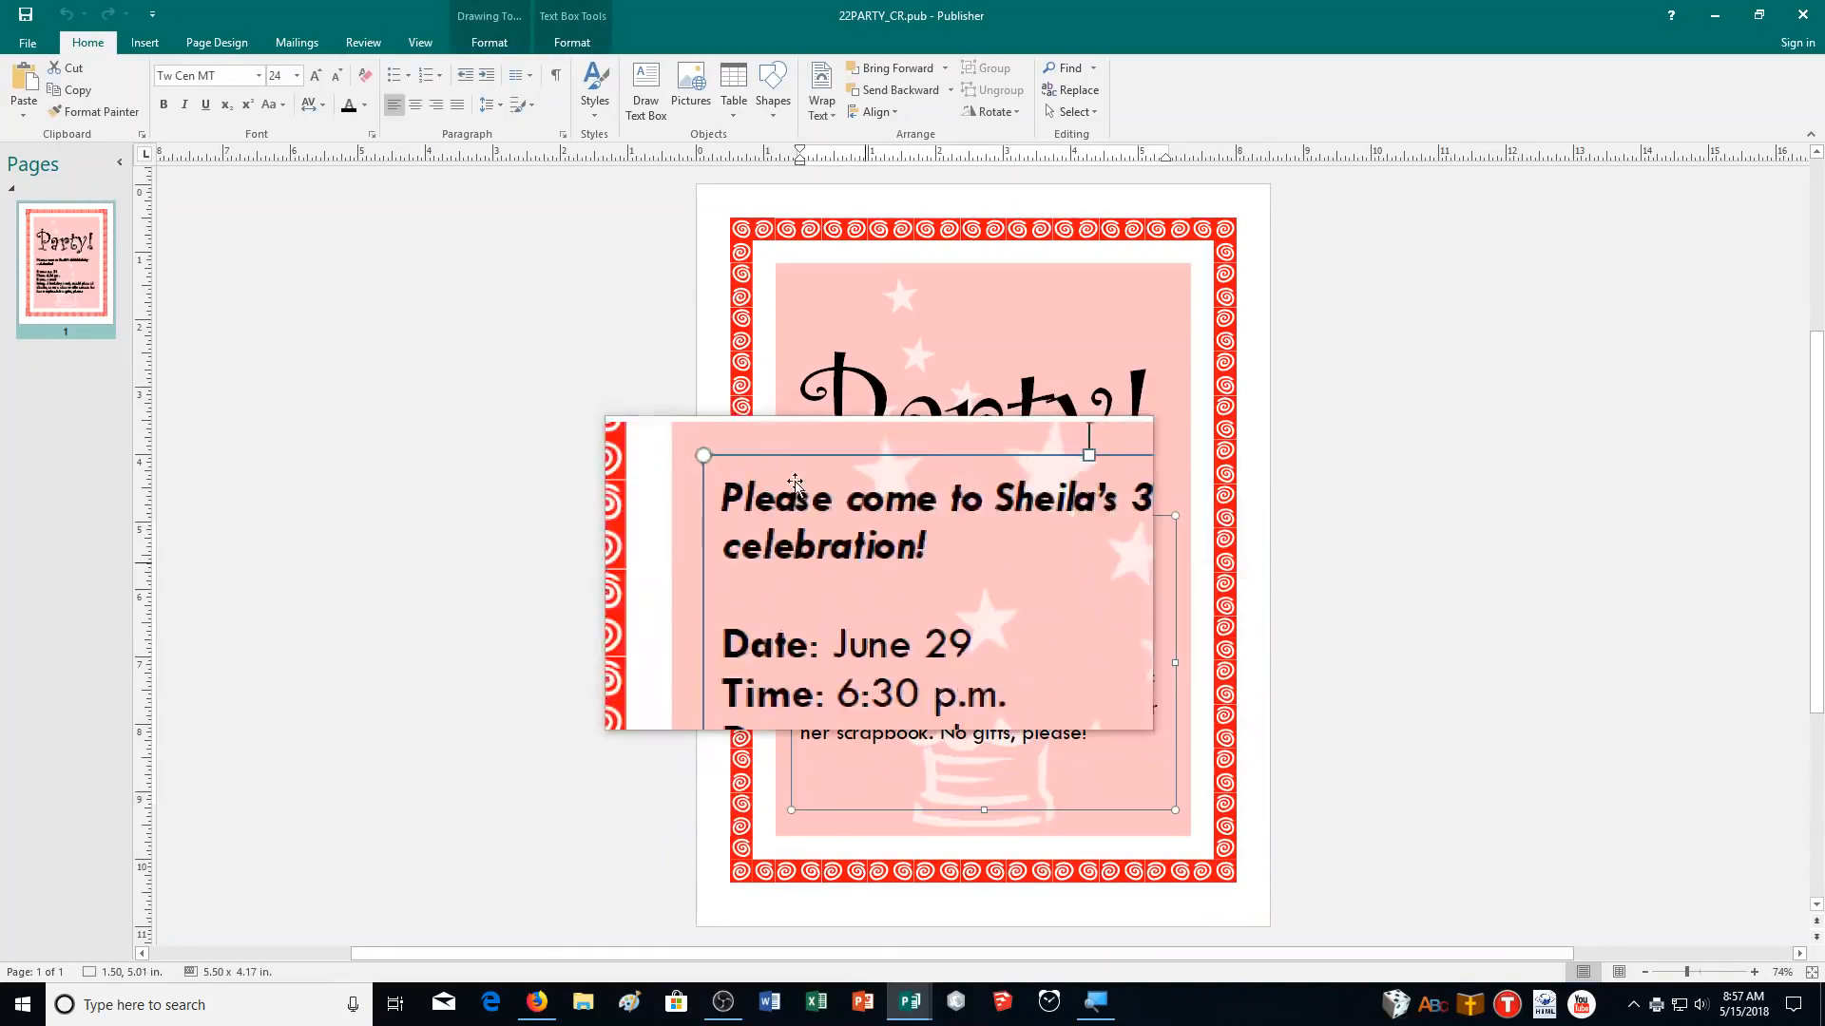
{"action": "left_click", "coordinate": [555, 43]}
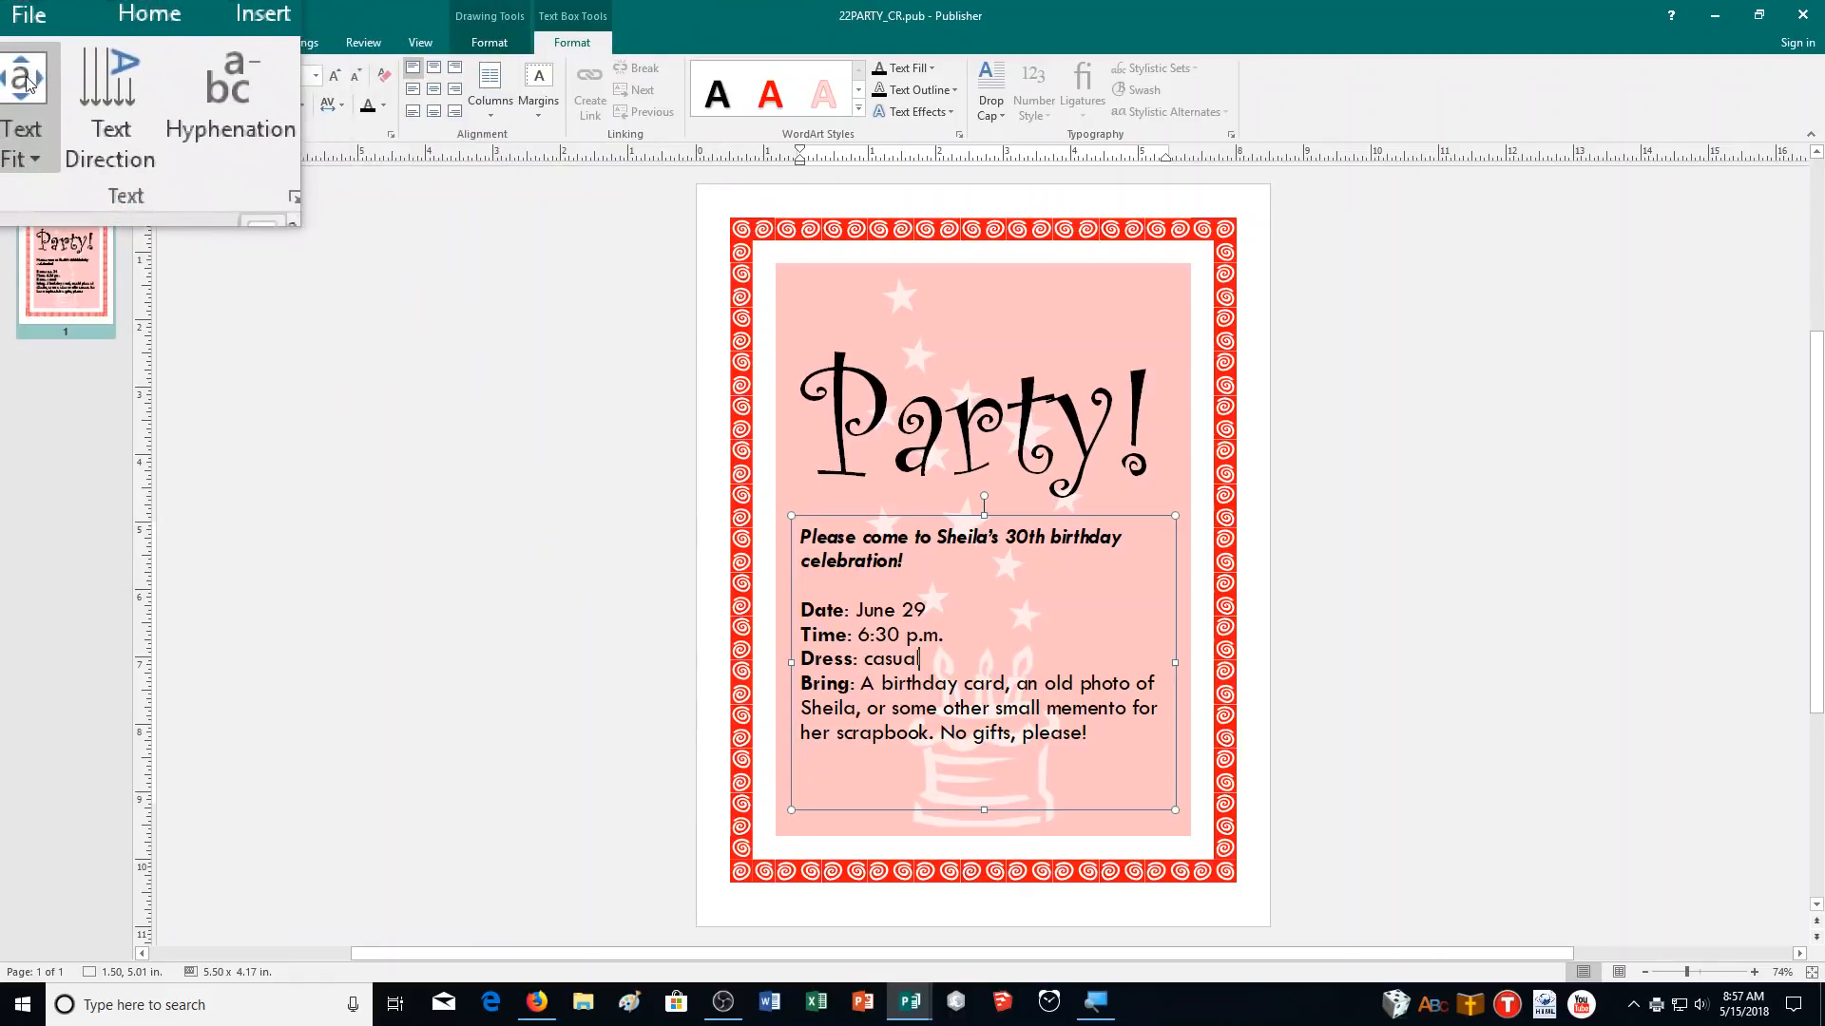
{"action": "left_click", "coordinate": [26, 135]}
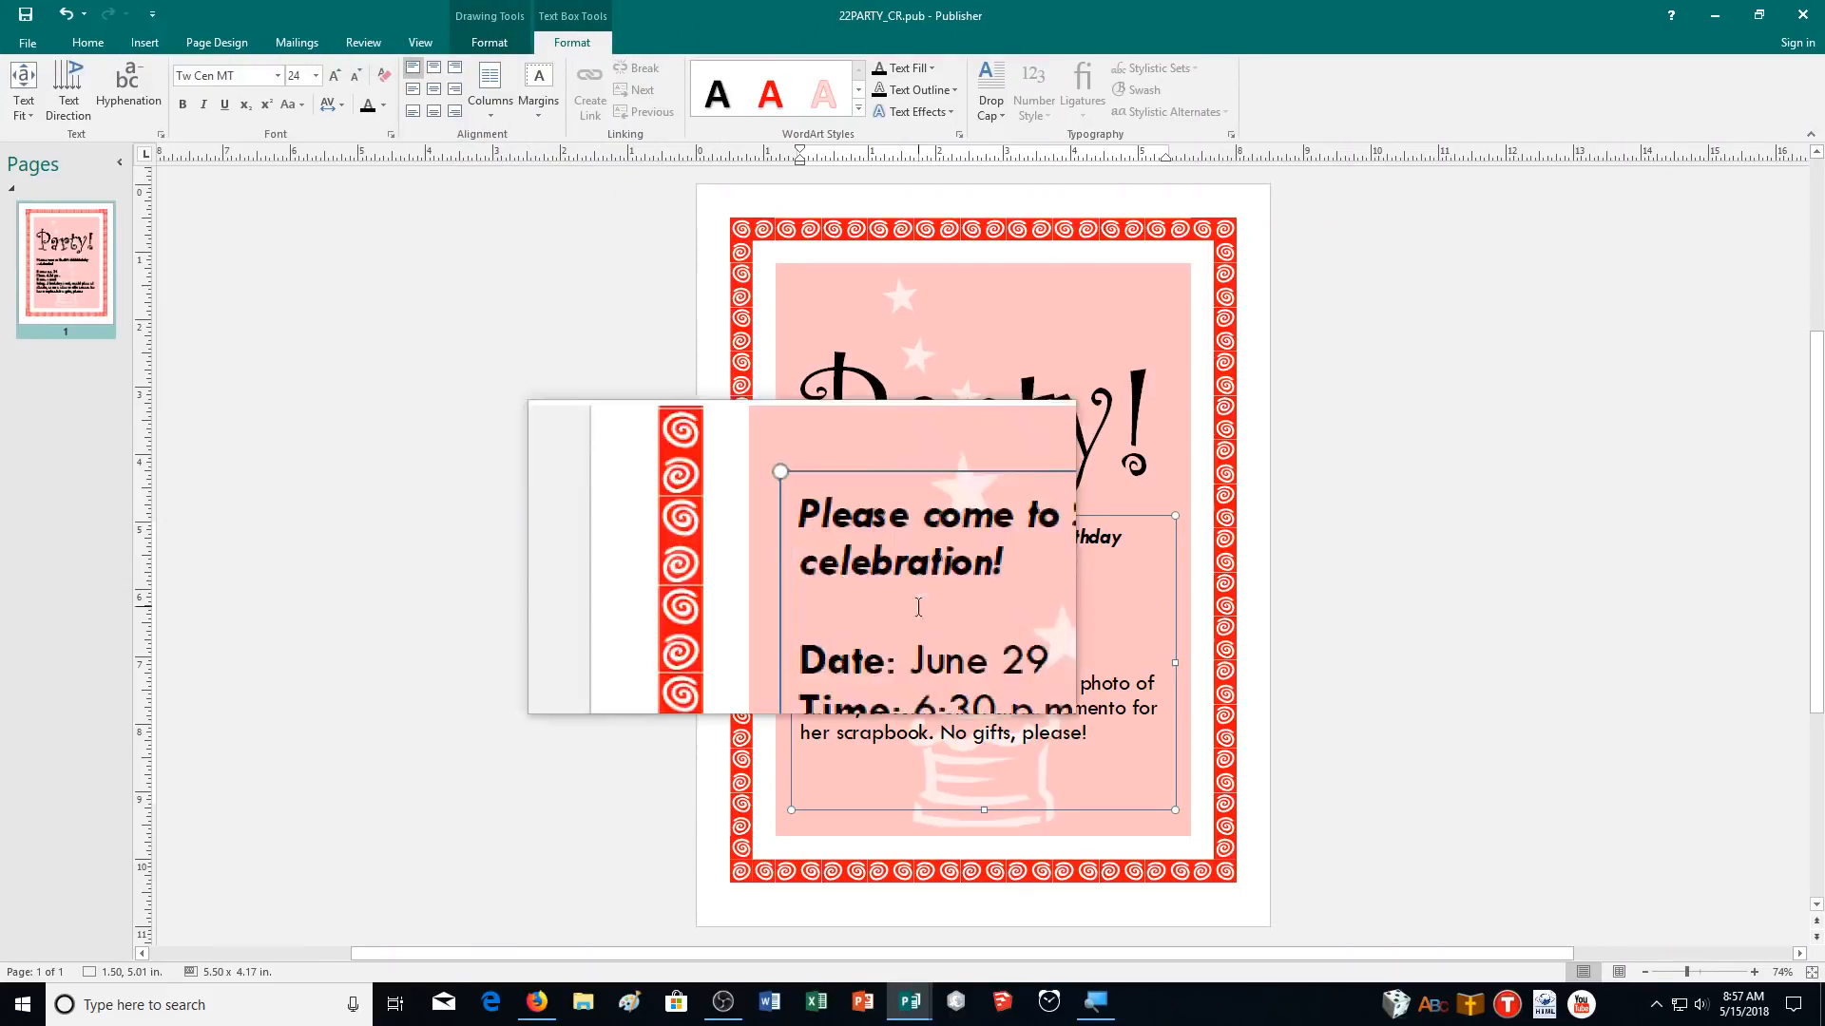
{"action": "left_click", "coordinate": [1708, 894]}
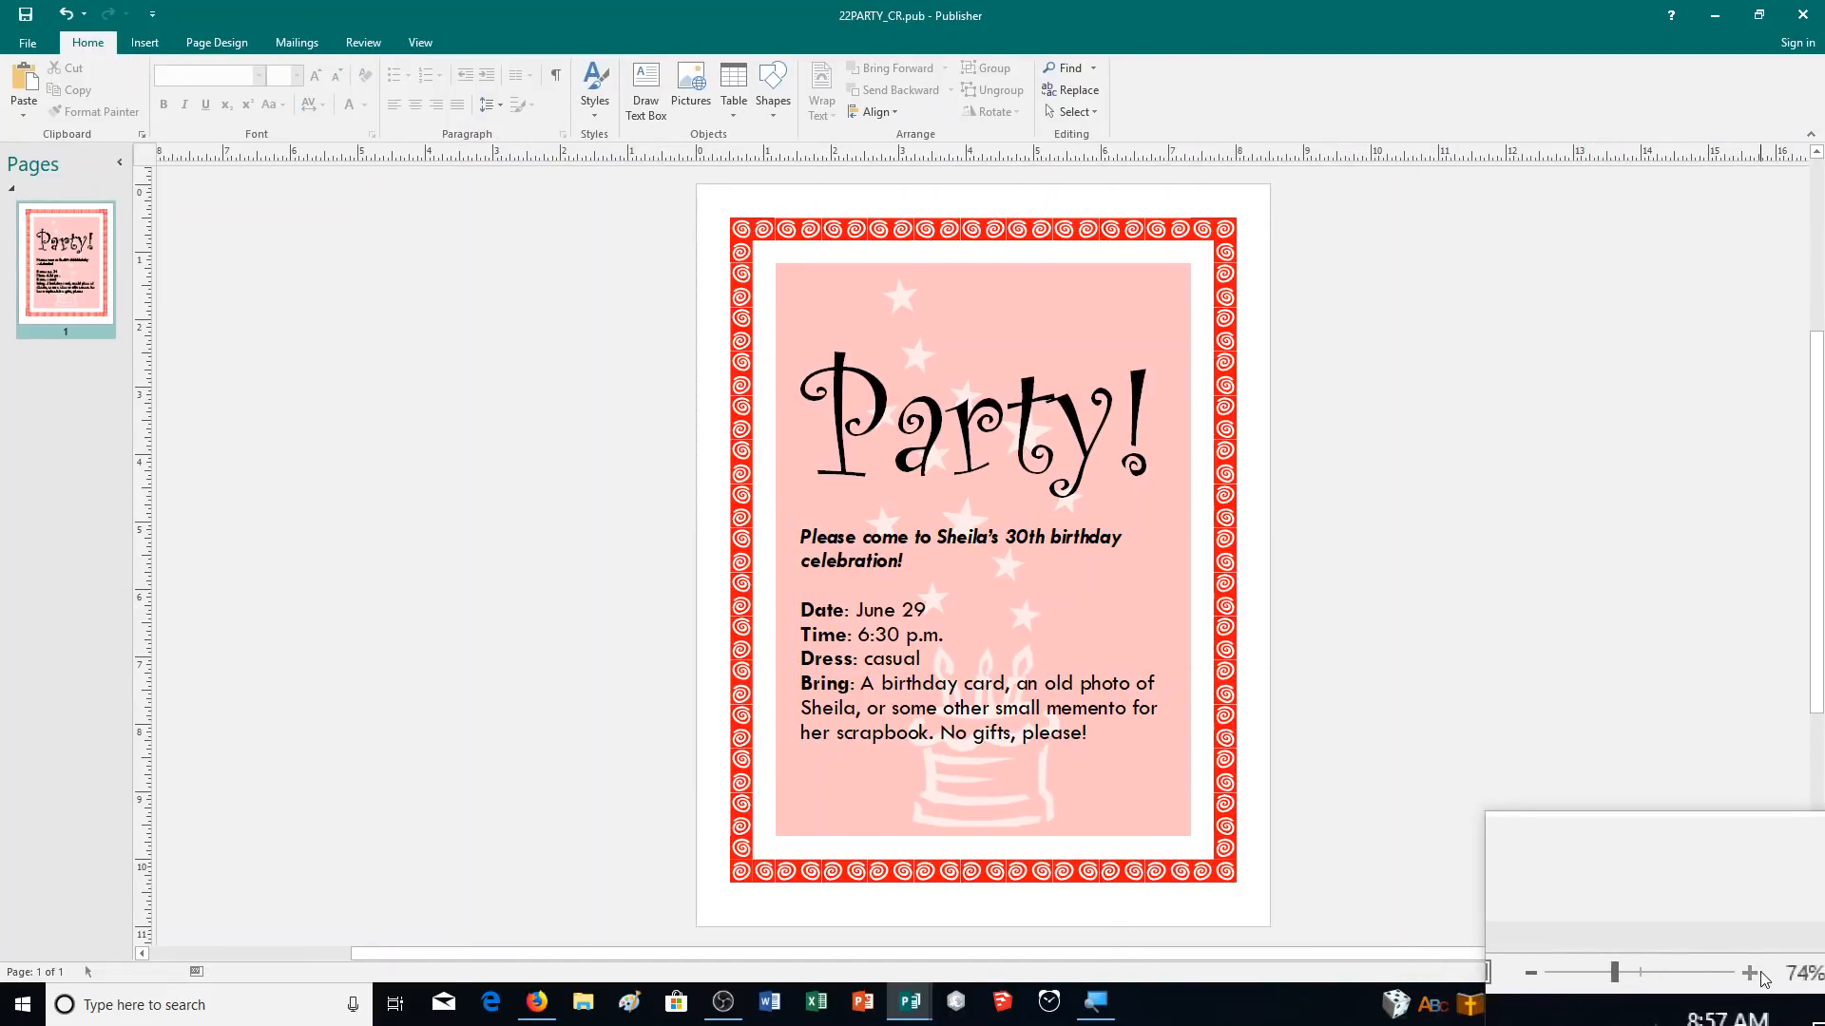
Step: Choose the small round bullet for the Date, Time, Dress and Bring paragraphs in the Bullets and Numbering settings
{"action": "left_click", "coordinate": [1754, 971]}
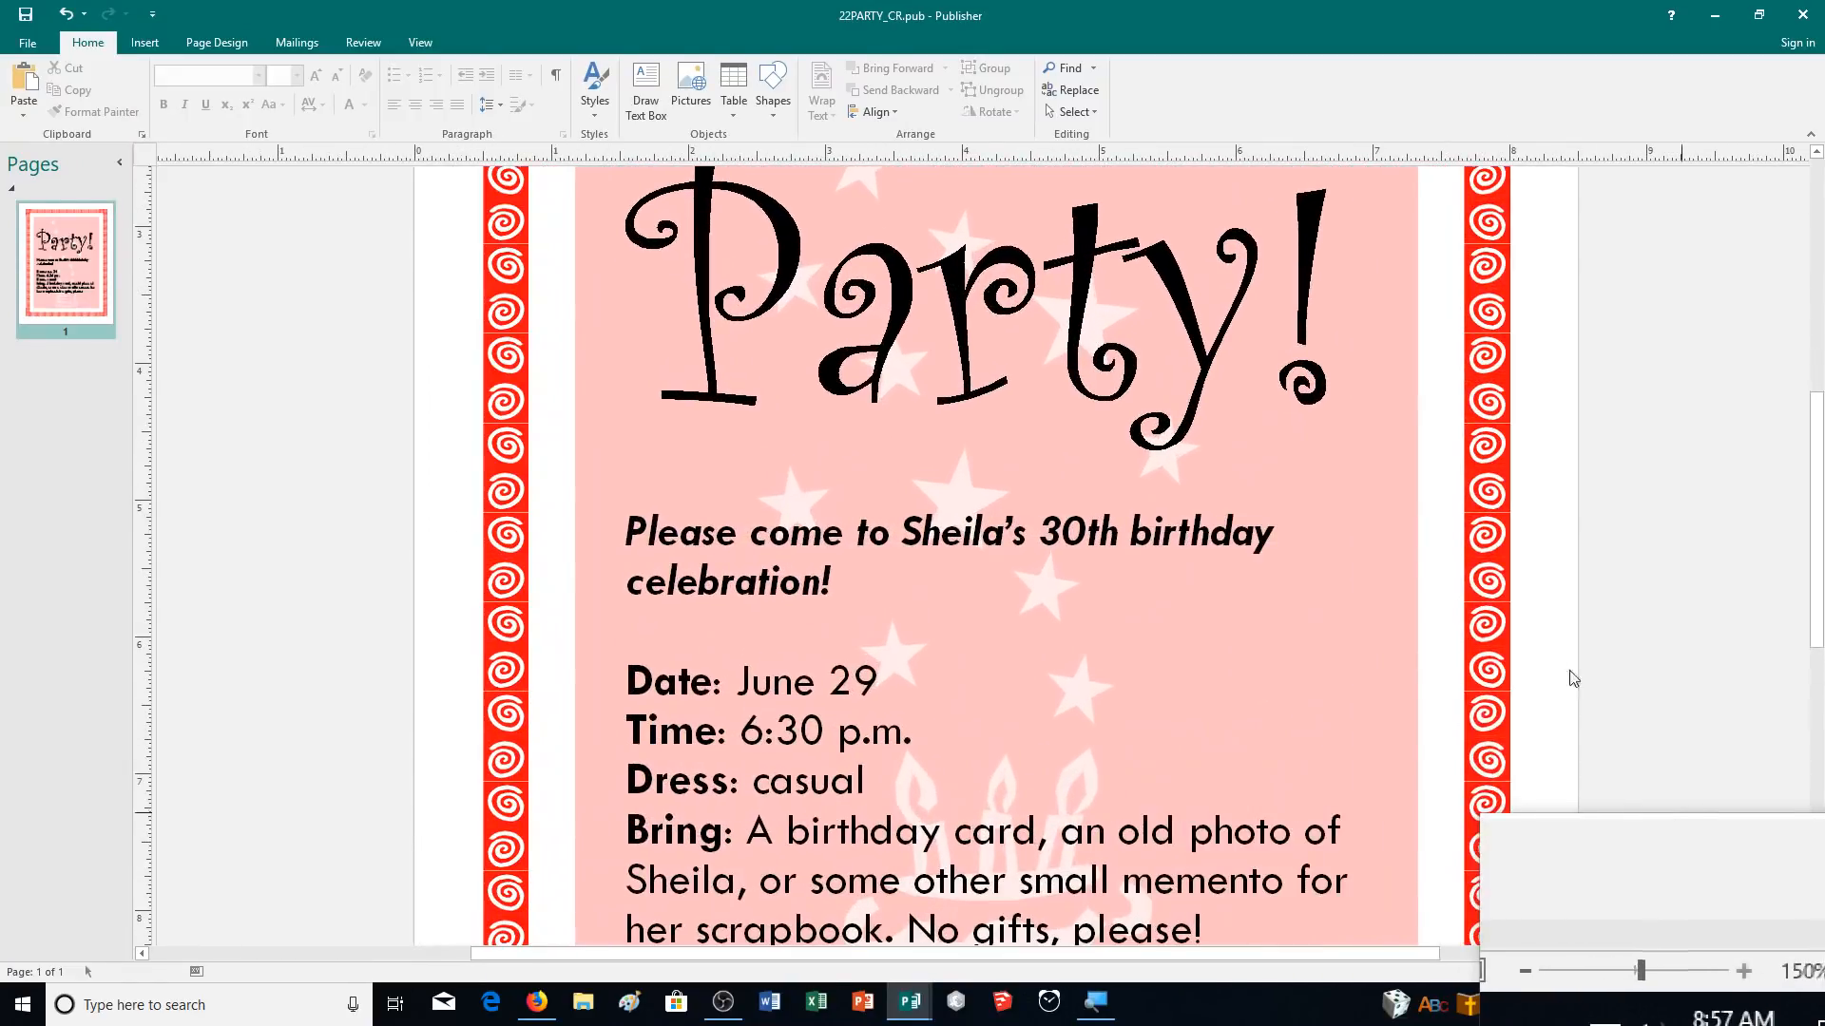
{"action": "scroll", "coordinate": [1537, 654], "scroll_direction": "down", "scroll_amount": 3}
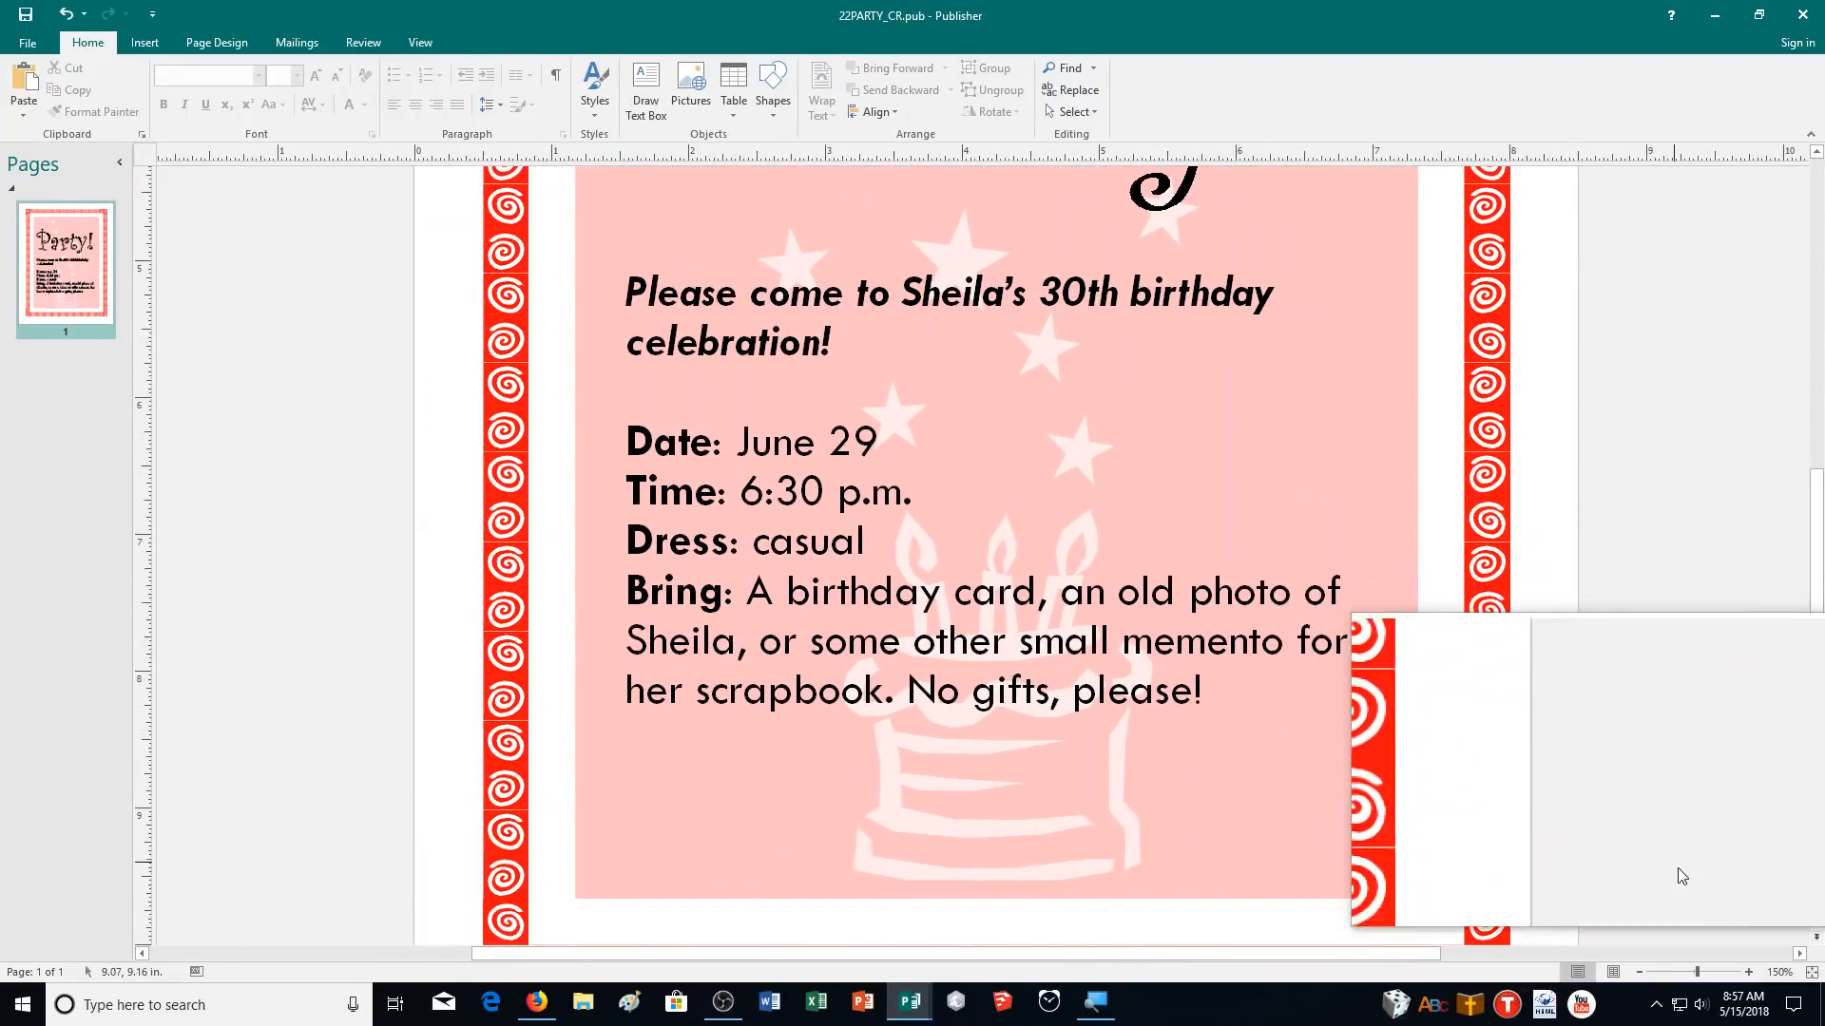
{"action": "left_click", "coordinate": [1748, 973]}
{"action": "left_click", "coordinate": [1749, 972]}
{"action": "left_click", "coordinate": [1748, 972]}
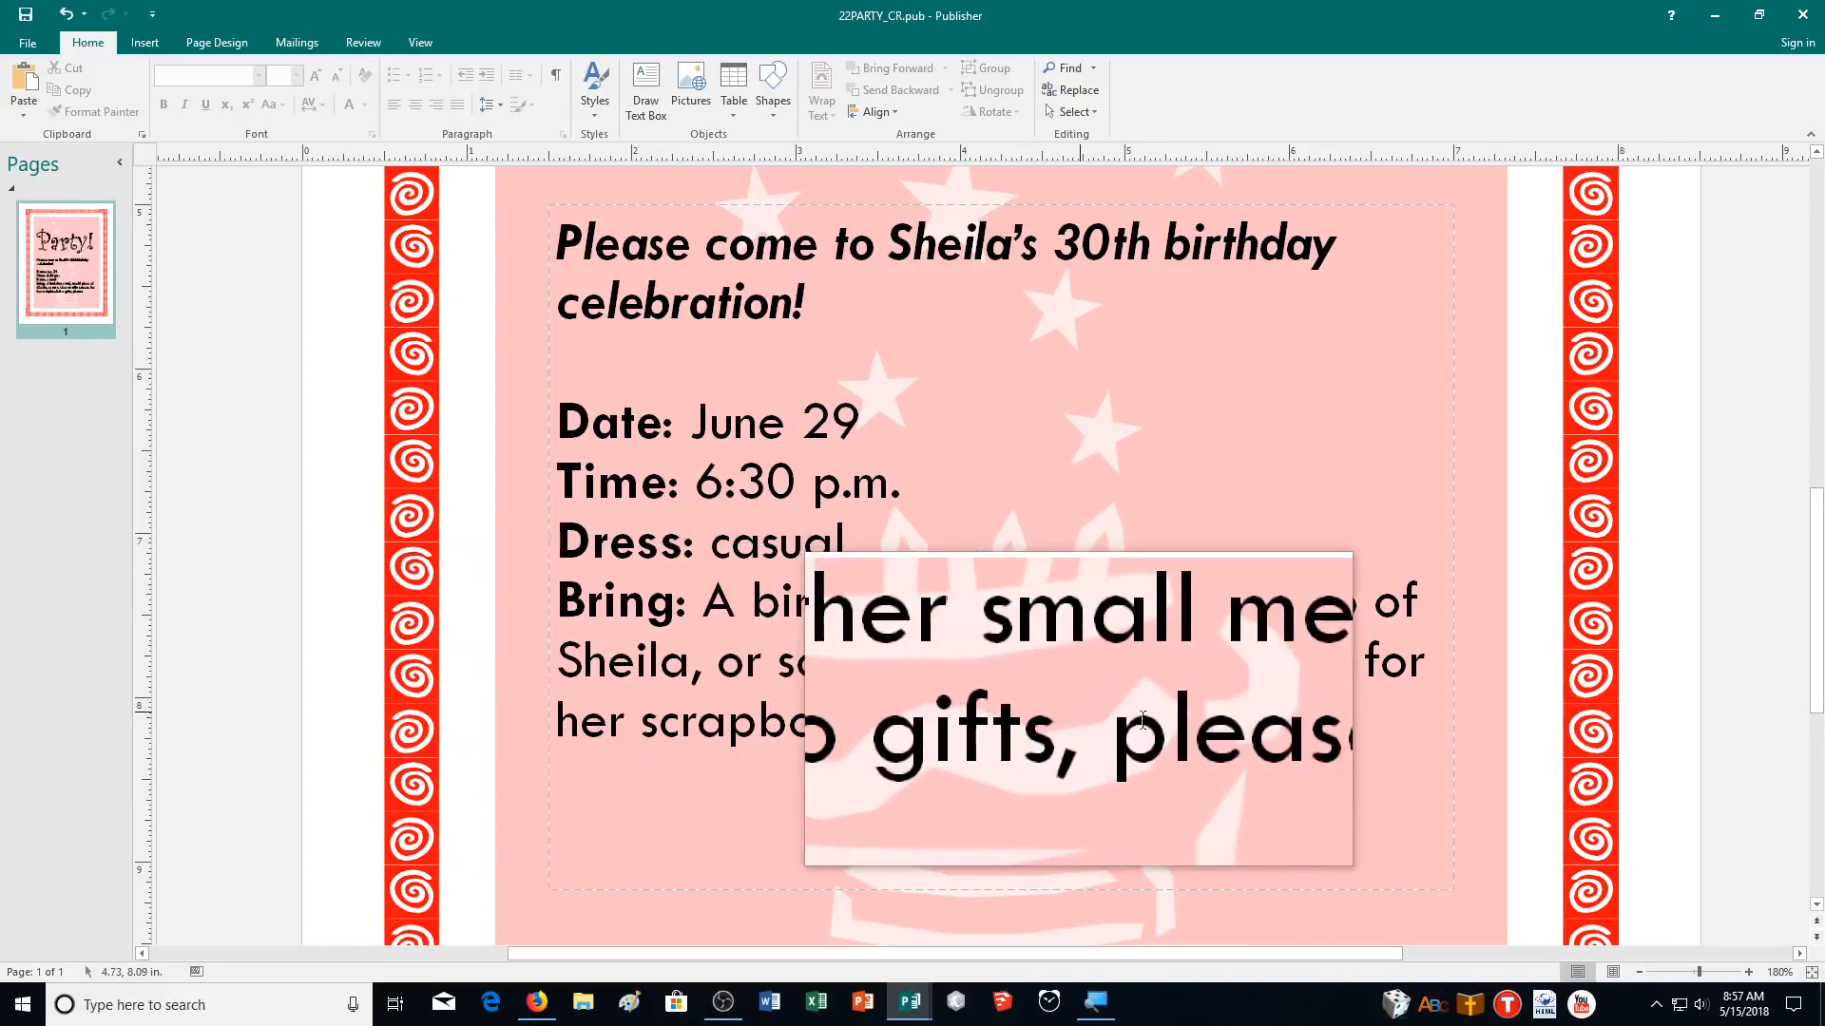
{"action": "left_click_drag", "start_coordinate": [1255, 722], "coordinate": [570, 428]}
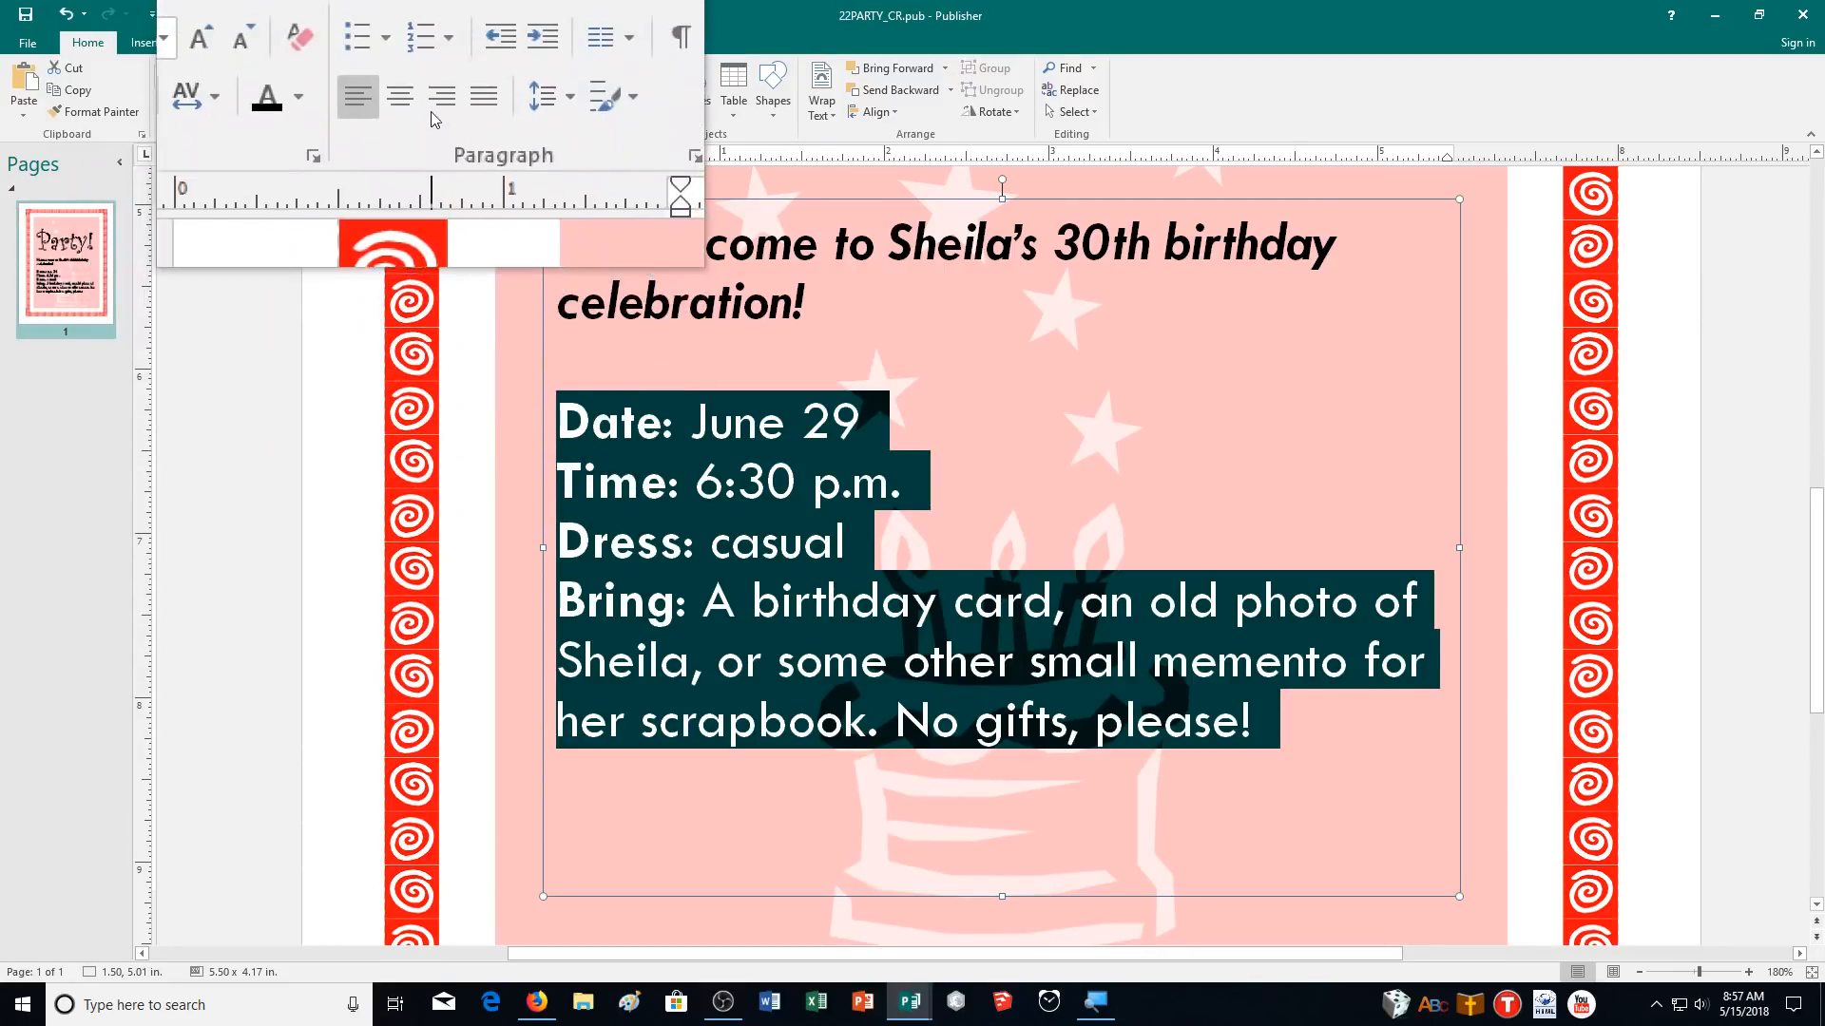
{"action": "left_click", "coordinate": [409, 77]}
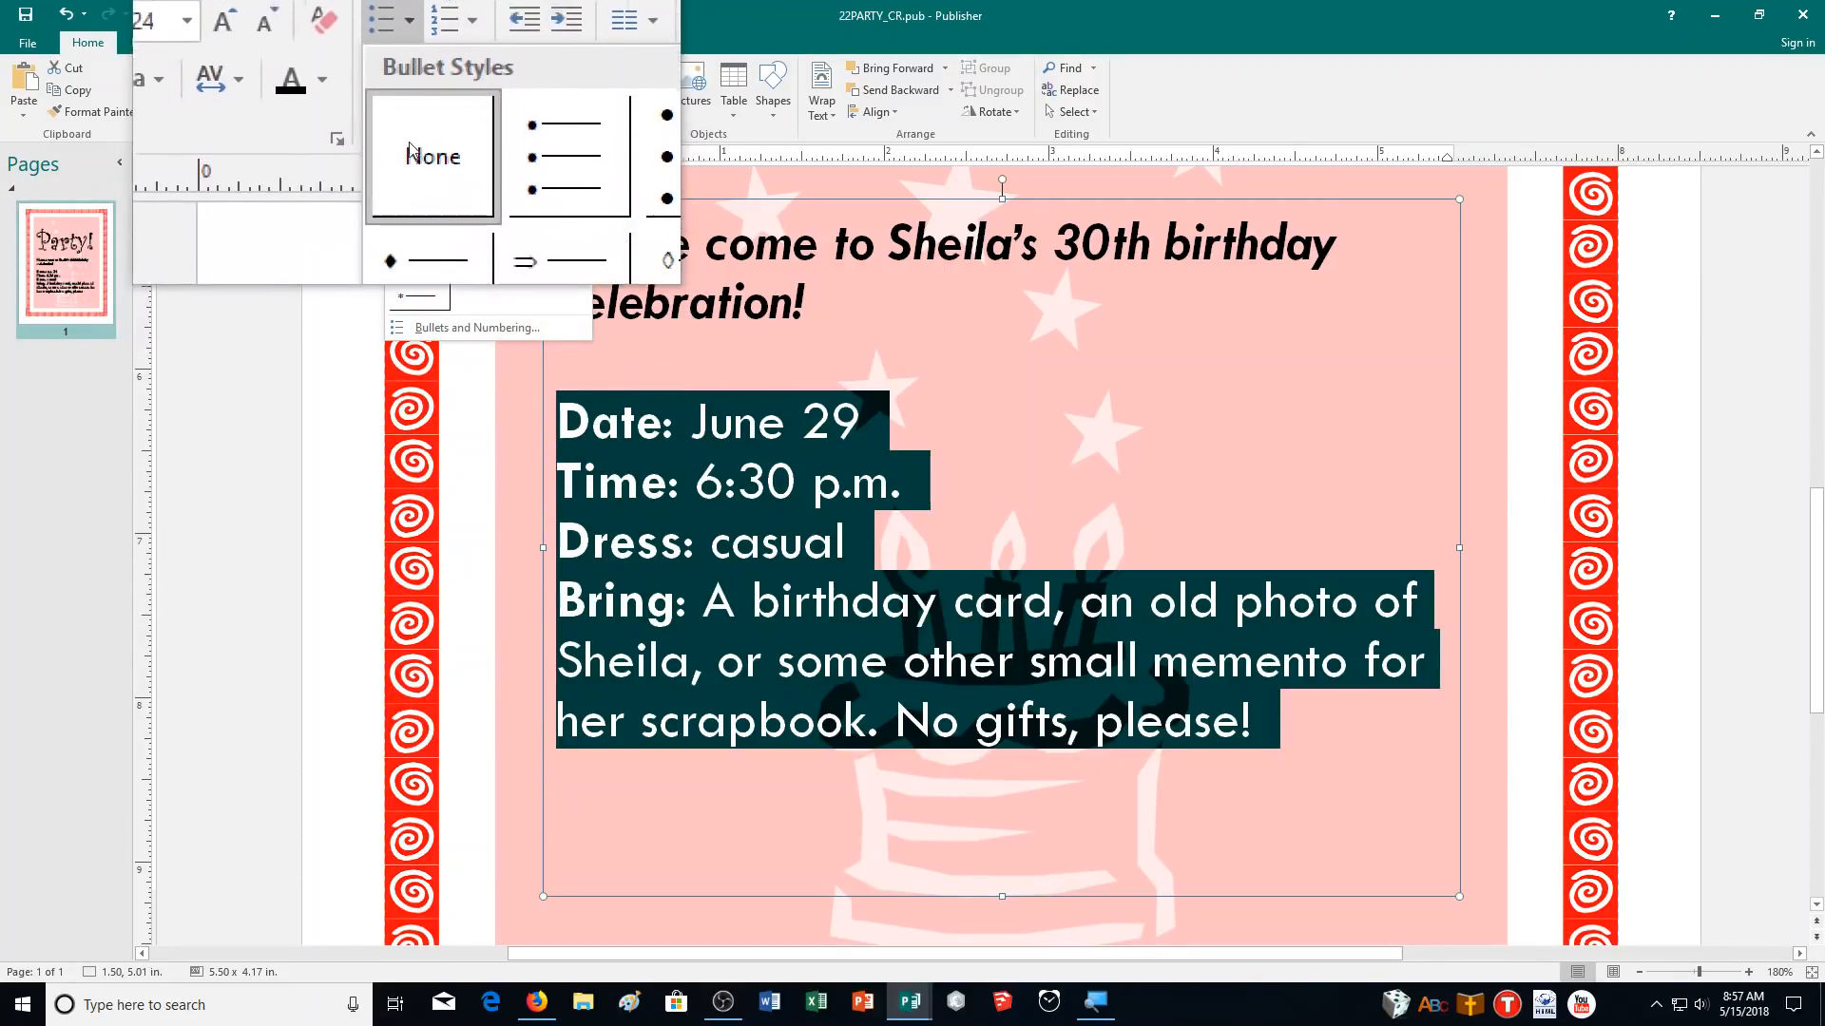
{"action": "left_click", "coordinate": [440, 331]}
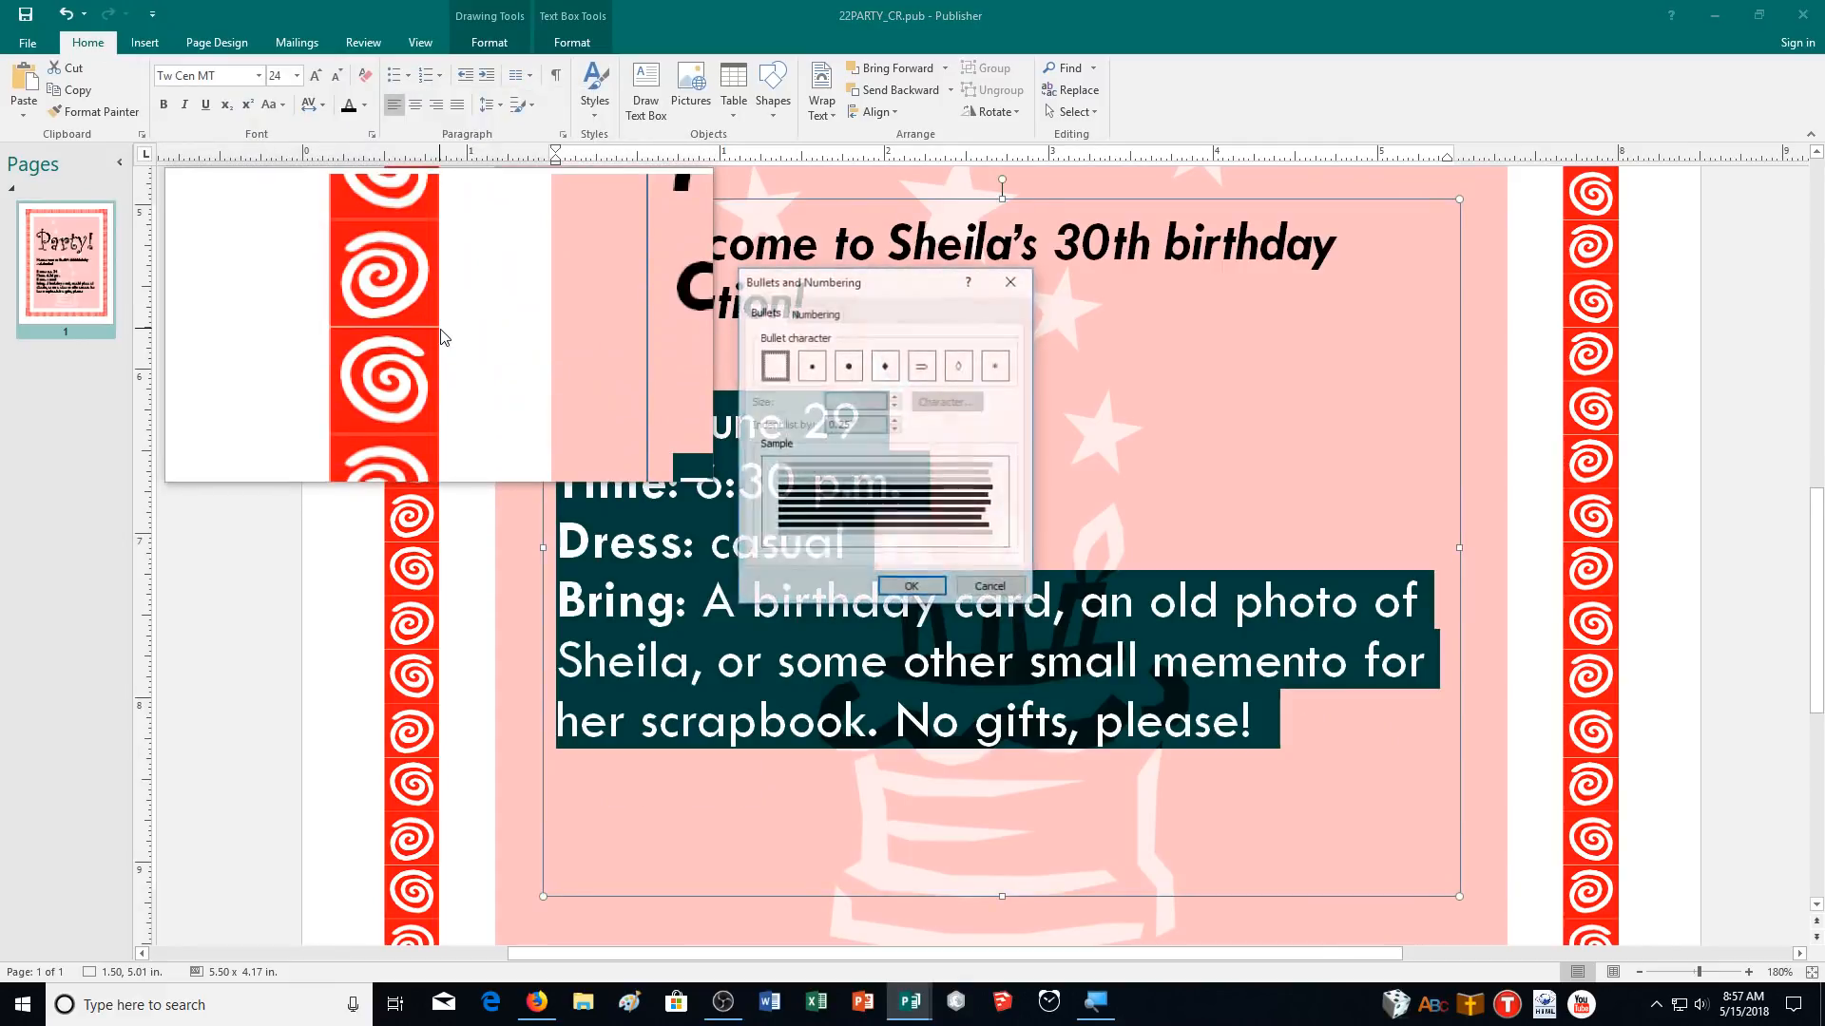
{"action": "left_click", "coordinate": [816, 384]}
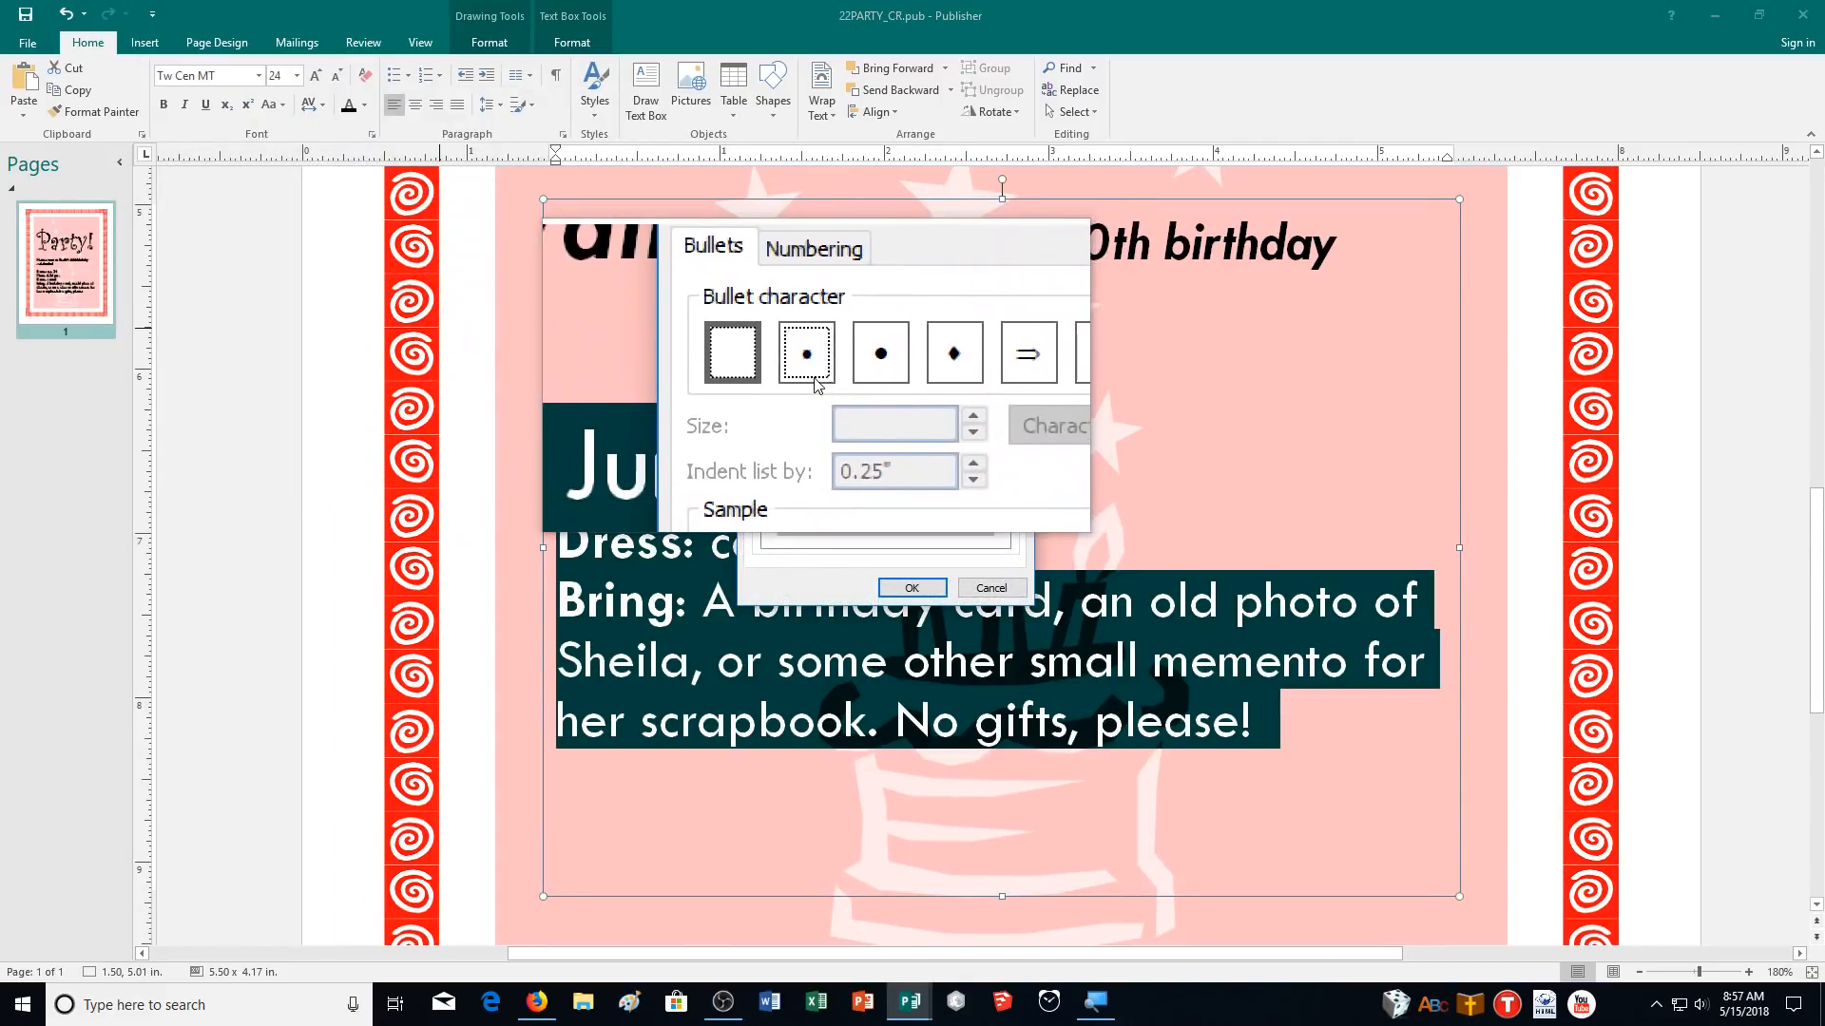
Step: Set the bullet character for the Date, Time, Dress and Bring paragraphs to the Wingdings smiley face (character code 74)
{"action": "left_click", "coordinate": [932, 405]}
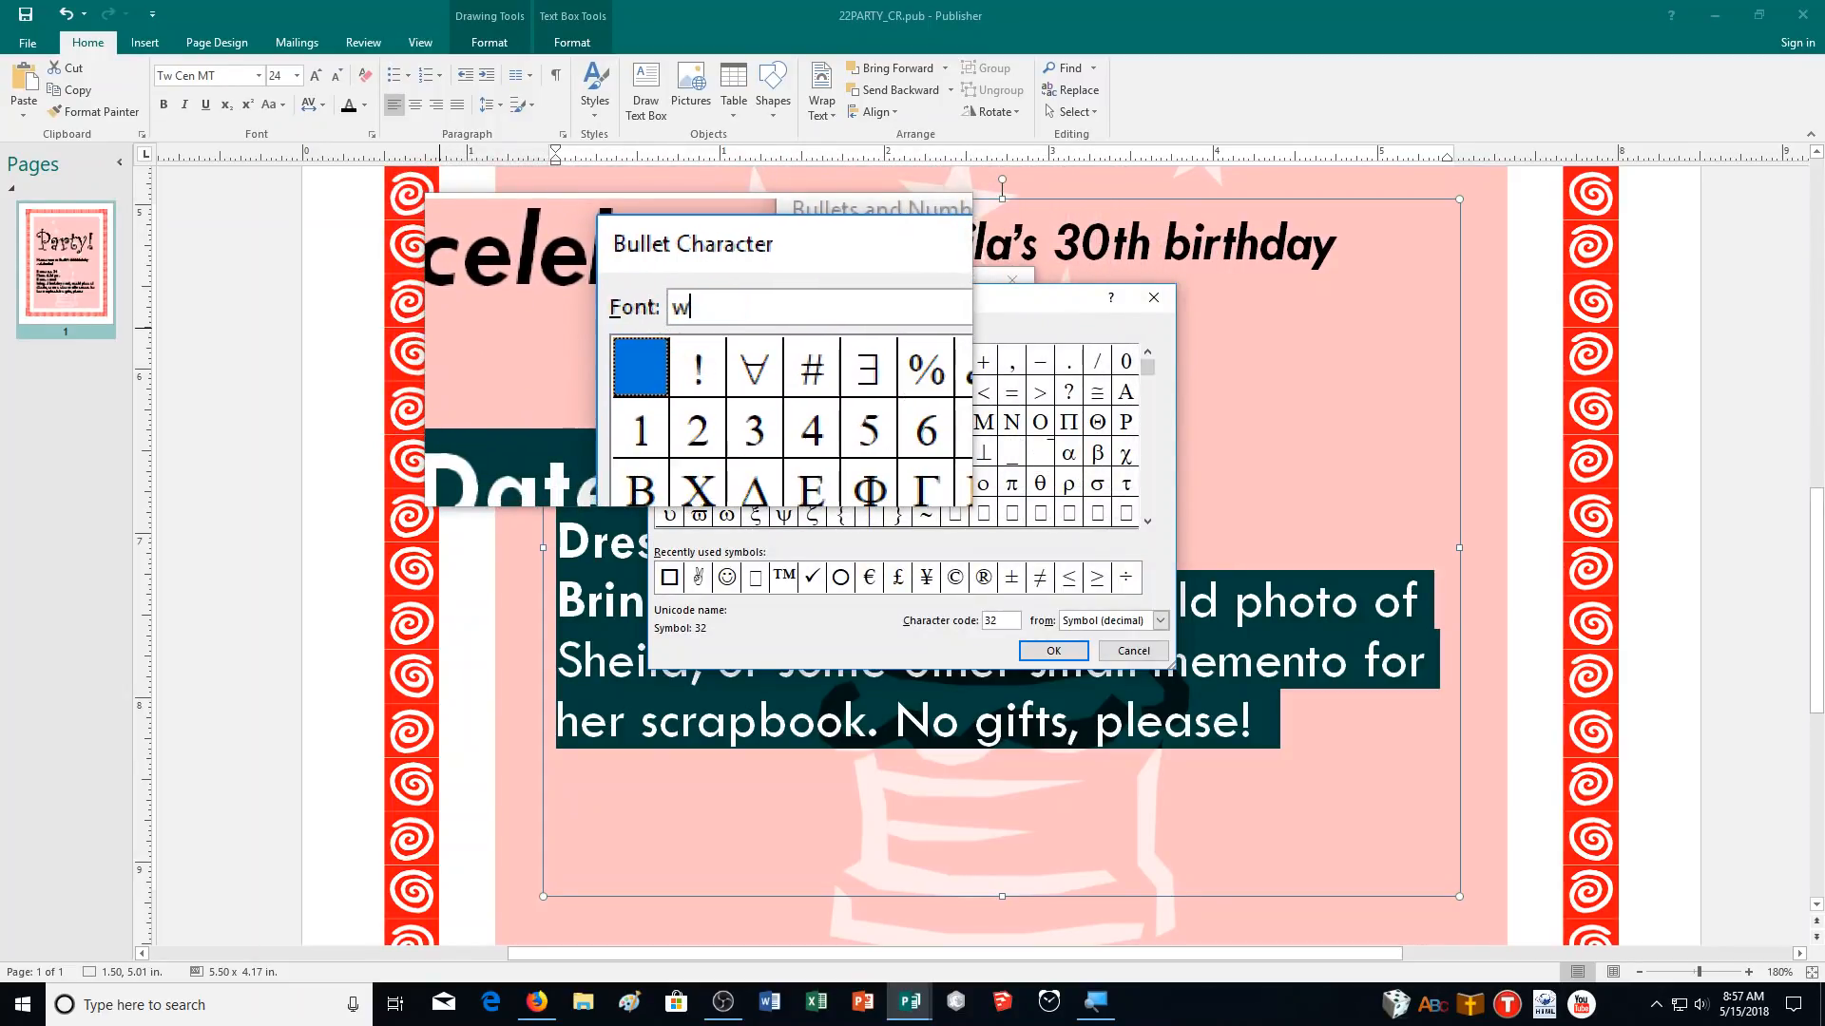
{"action": "type", "text": "wingdings"}
{"action": "key", "text": "Return"}
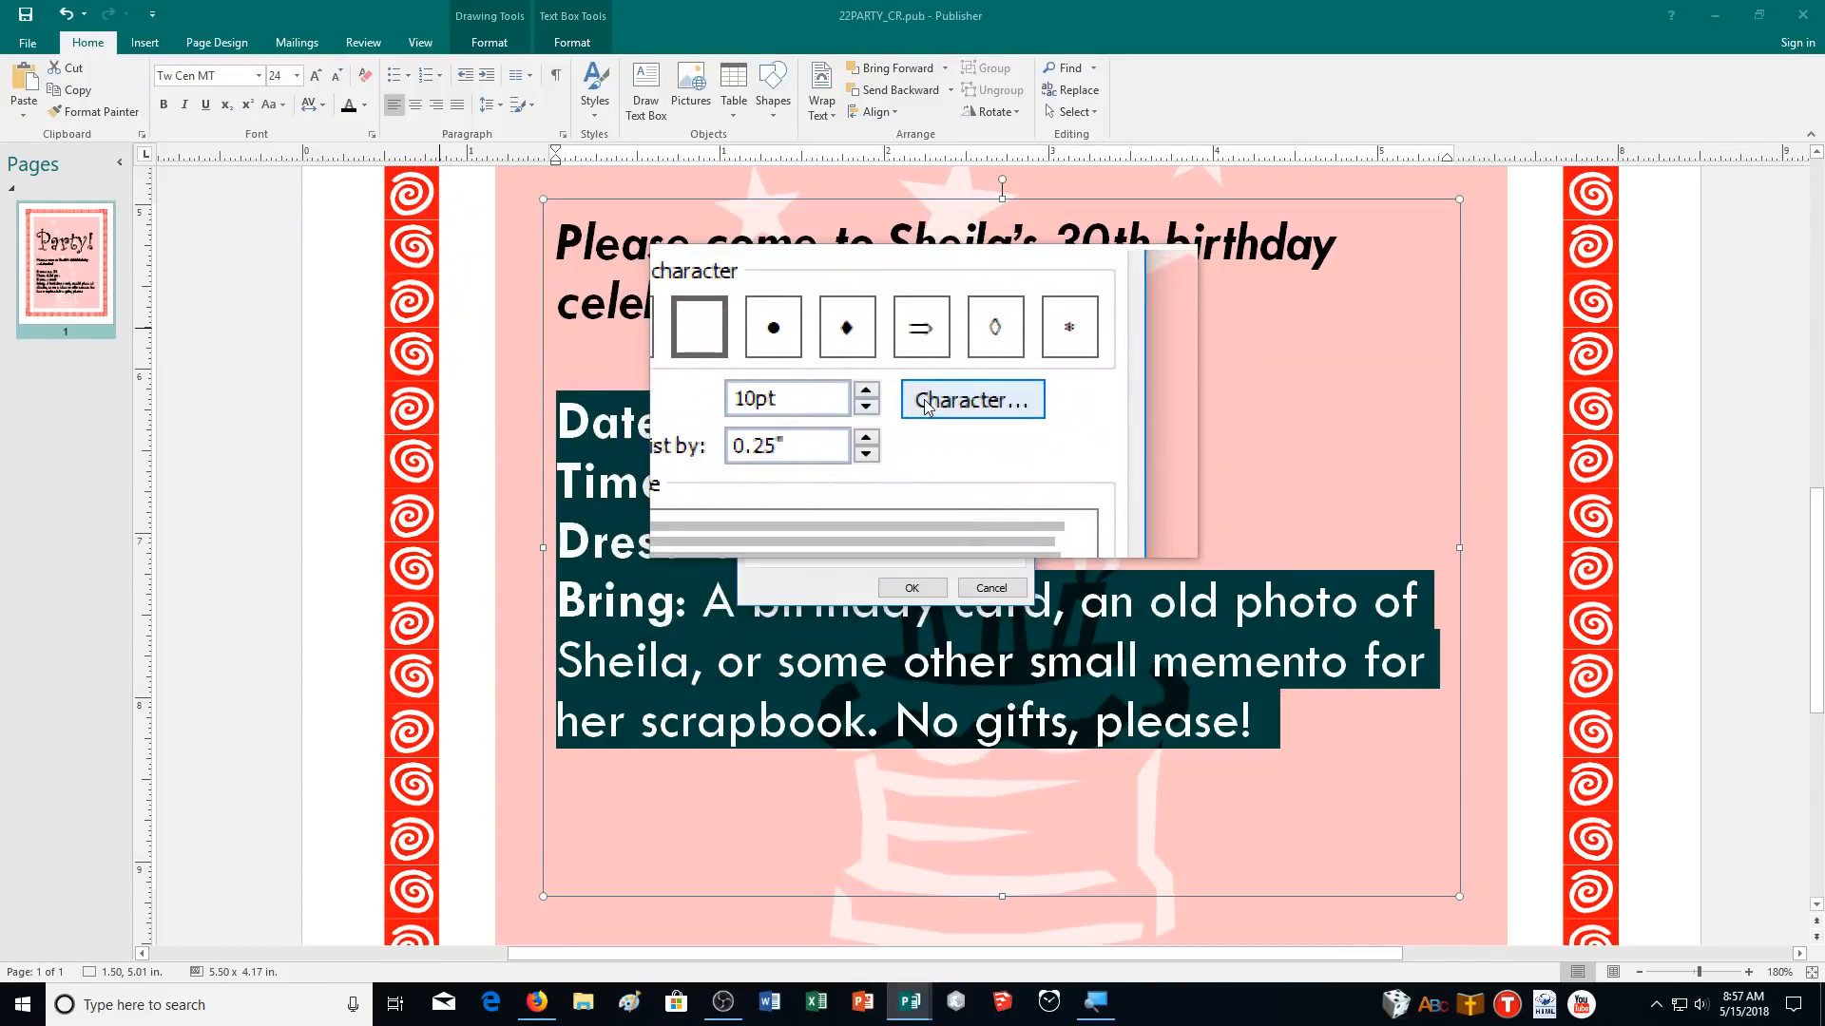
{"action": "left_click", "coordinate": [969, 398]}
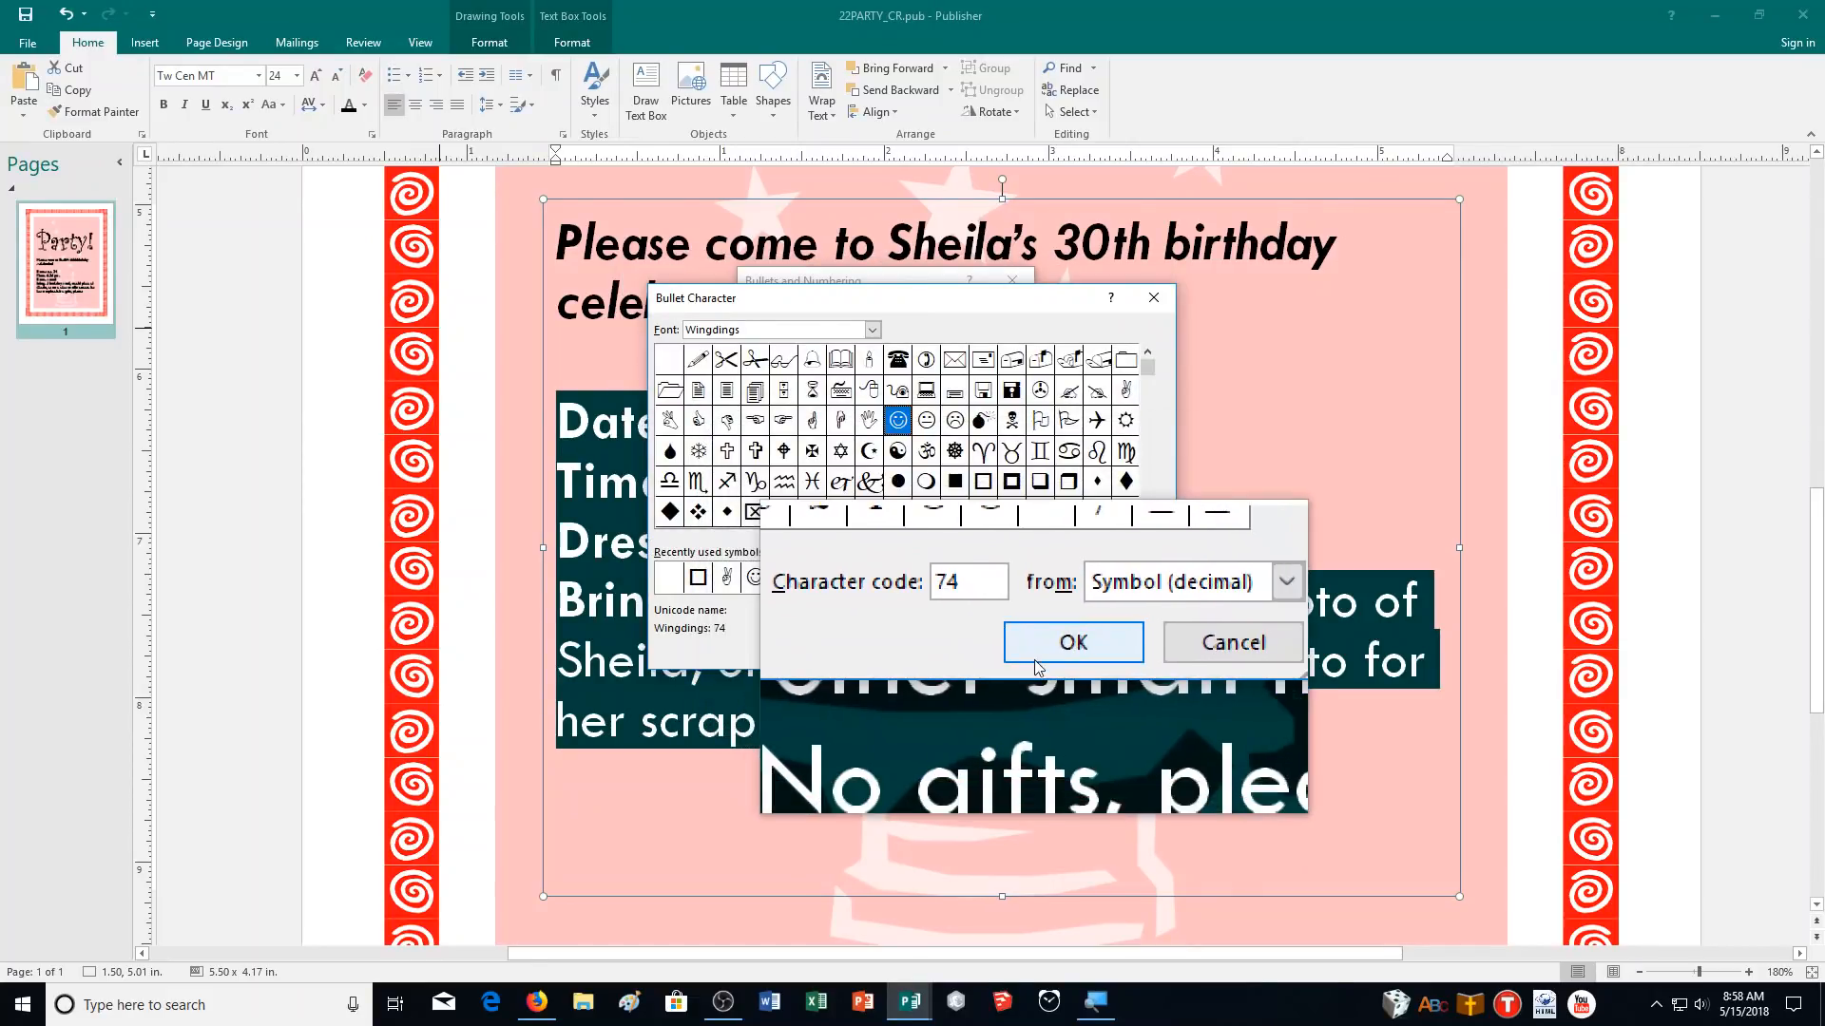
{"action": "left_click", "coordinate": [1036, 656]}
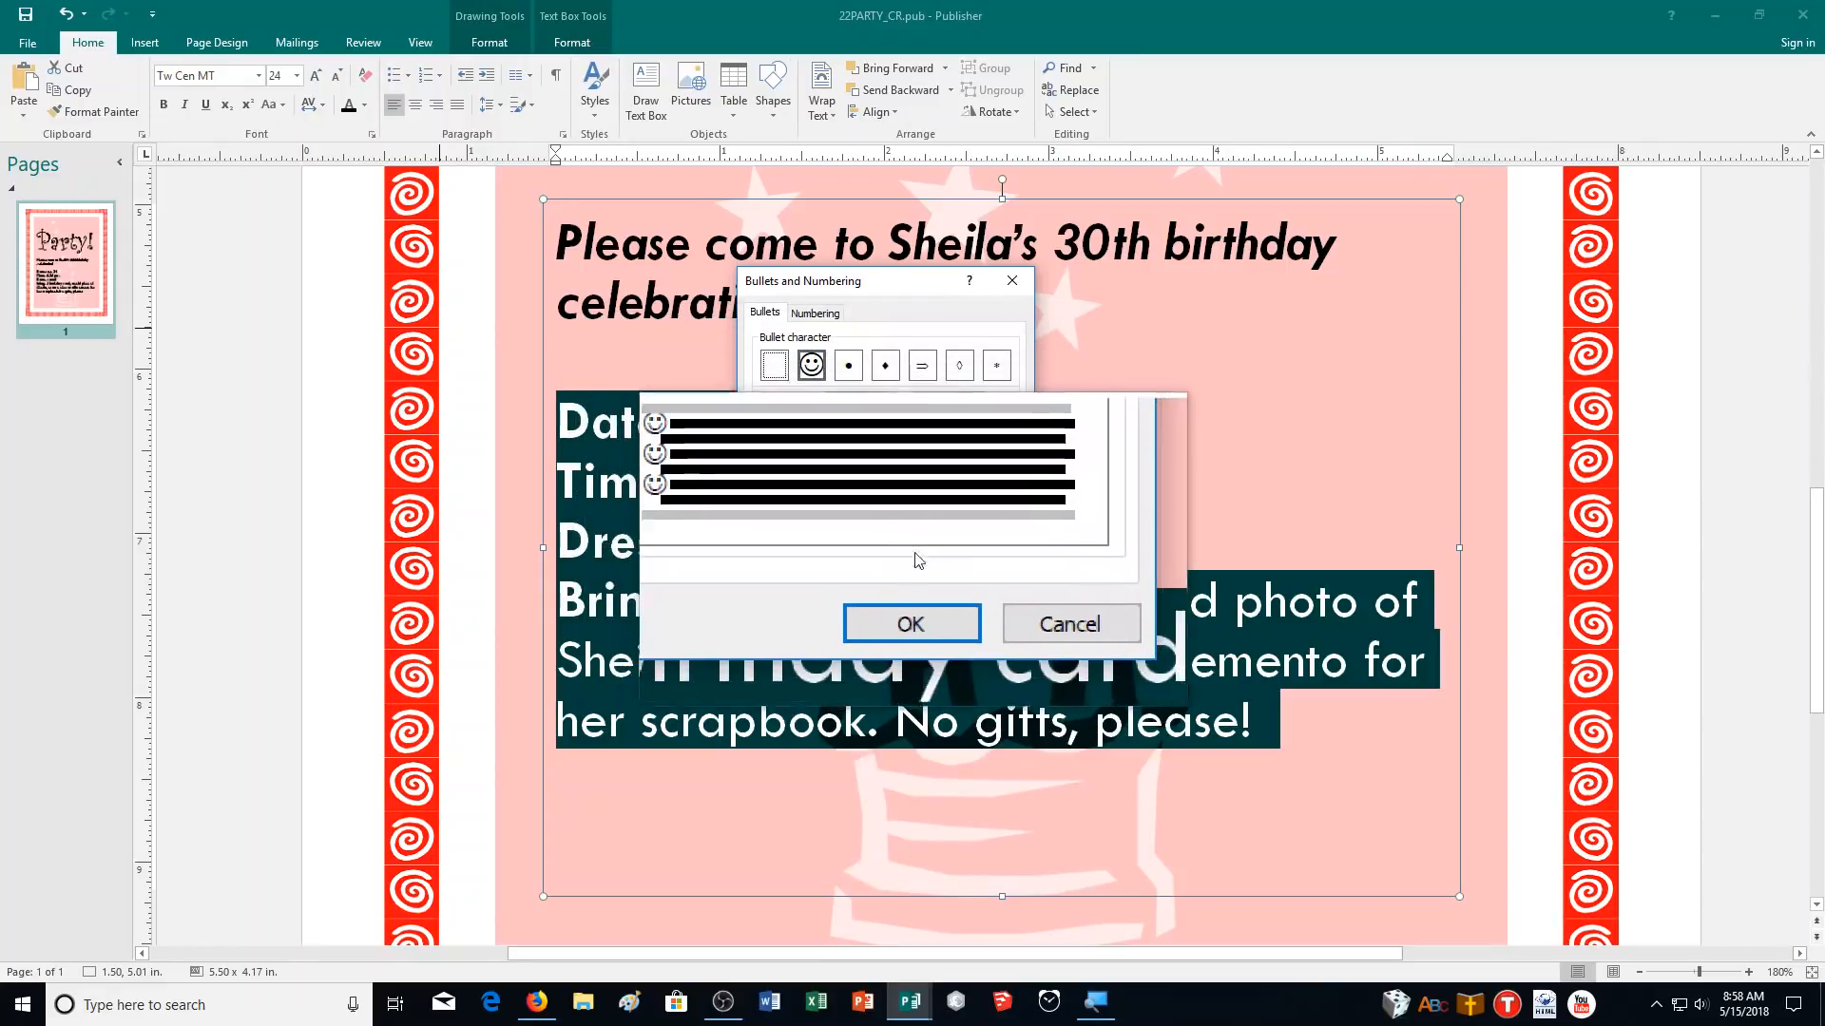
{"action": "left_click", "coordinate": [927, 582]}
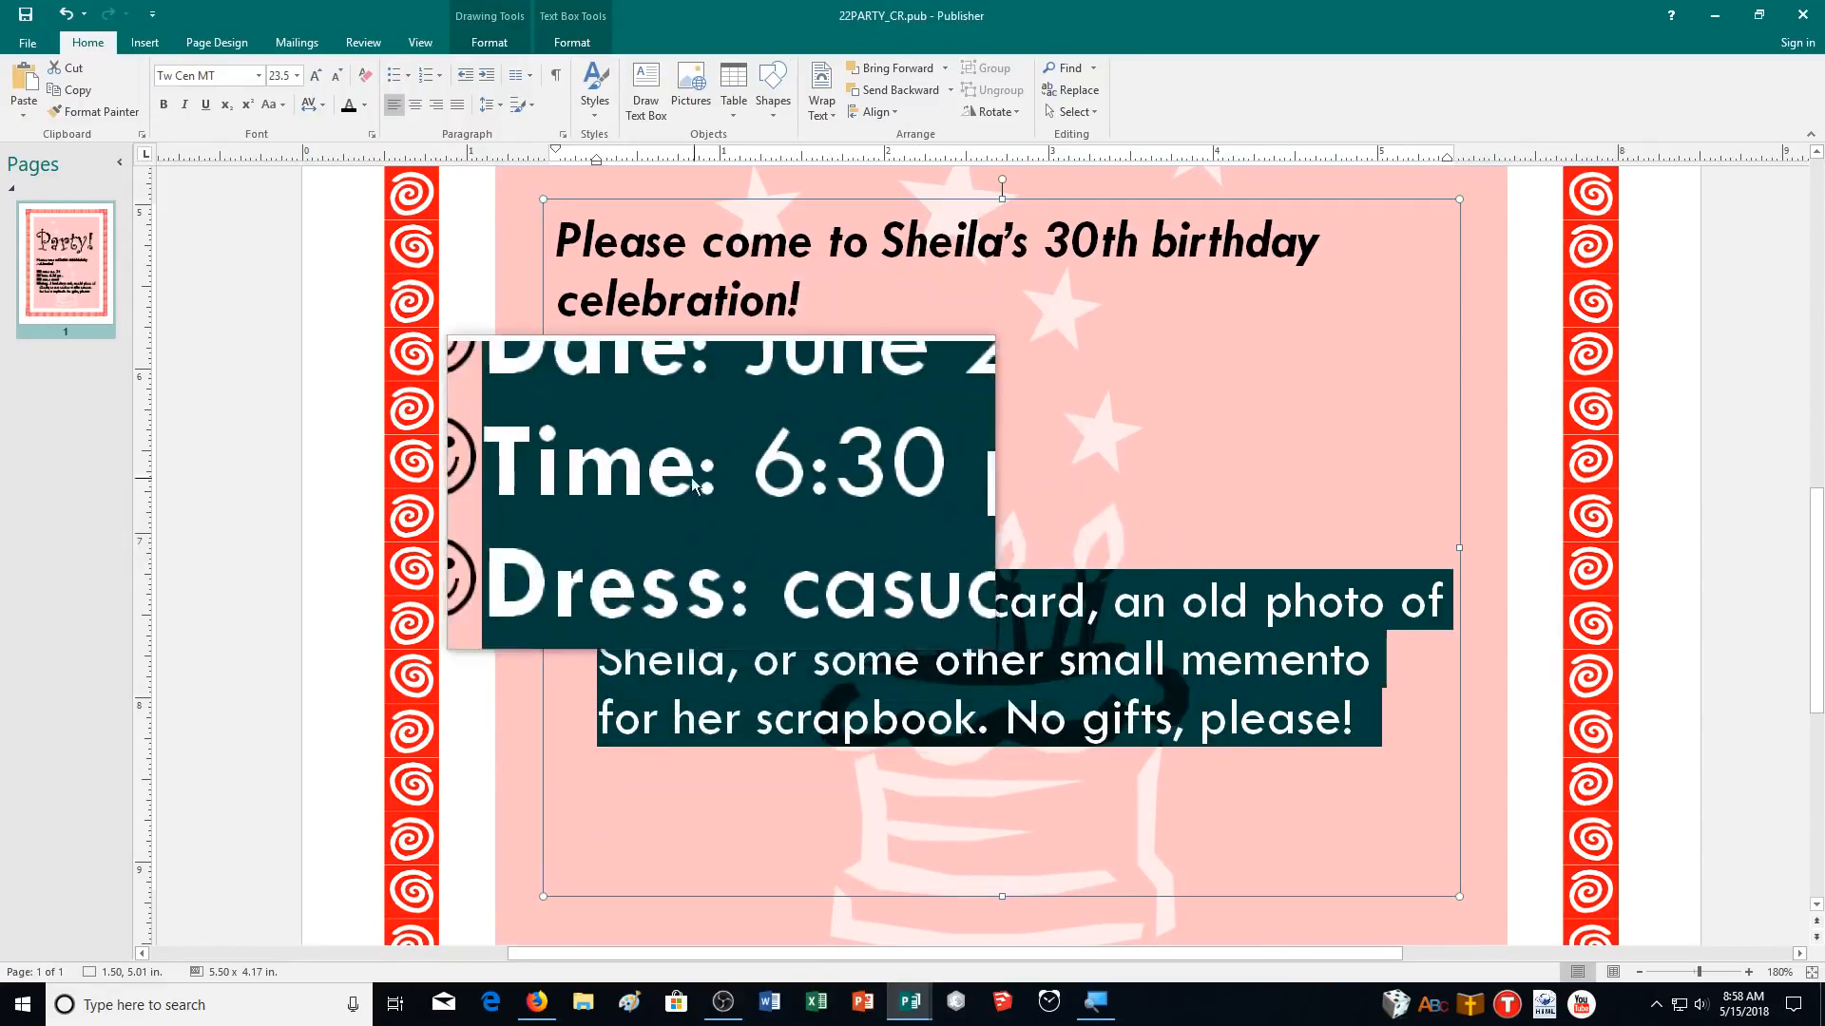
{"action": "left_click", "coordinate": [602, 420]}
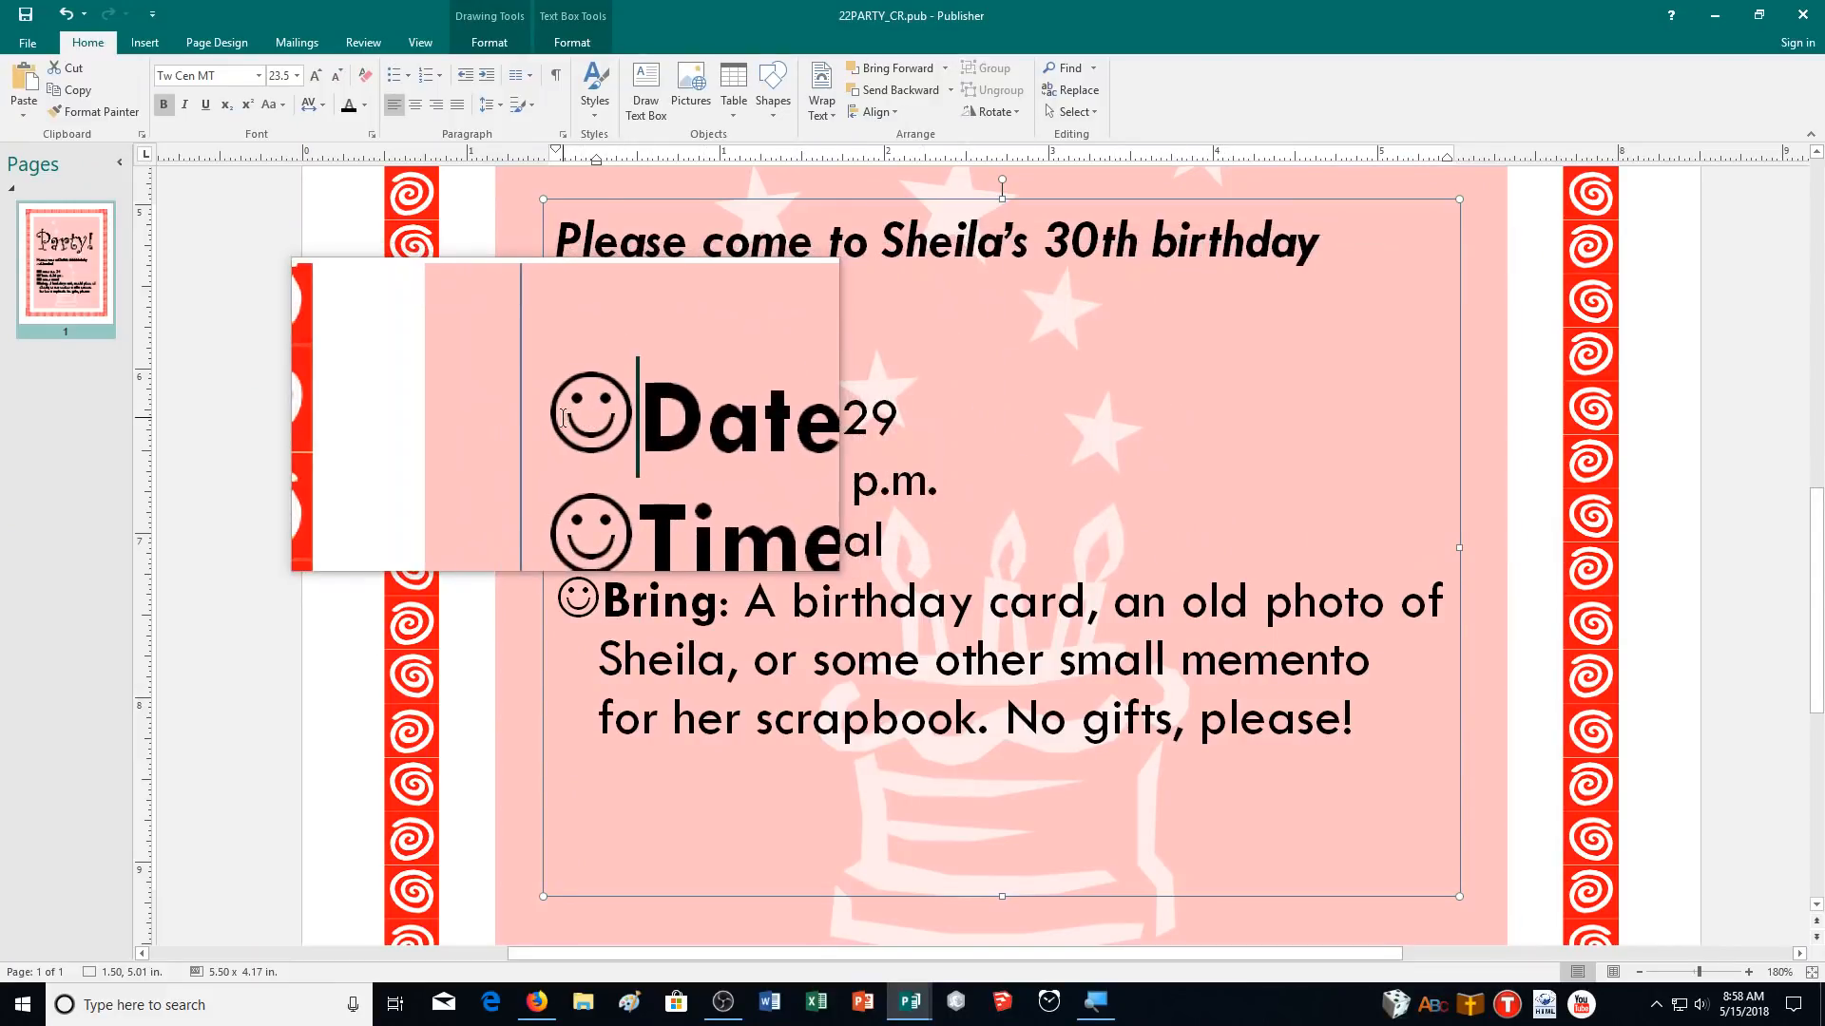
Step: Set the smiley bullets of the Date, Time, Dress and Bring paragraphs to 25 pt with a 0.55" list indent
{"action": "left_click_drag", "start_coordinate": [554, 418], "coordinate": [1358, 722]}
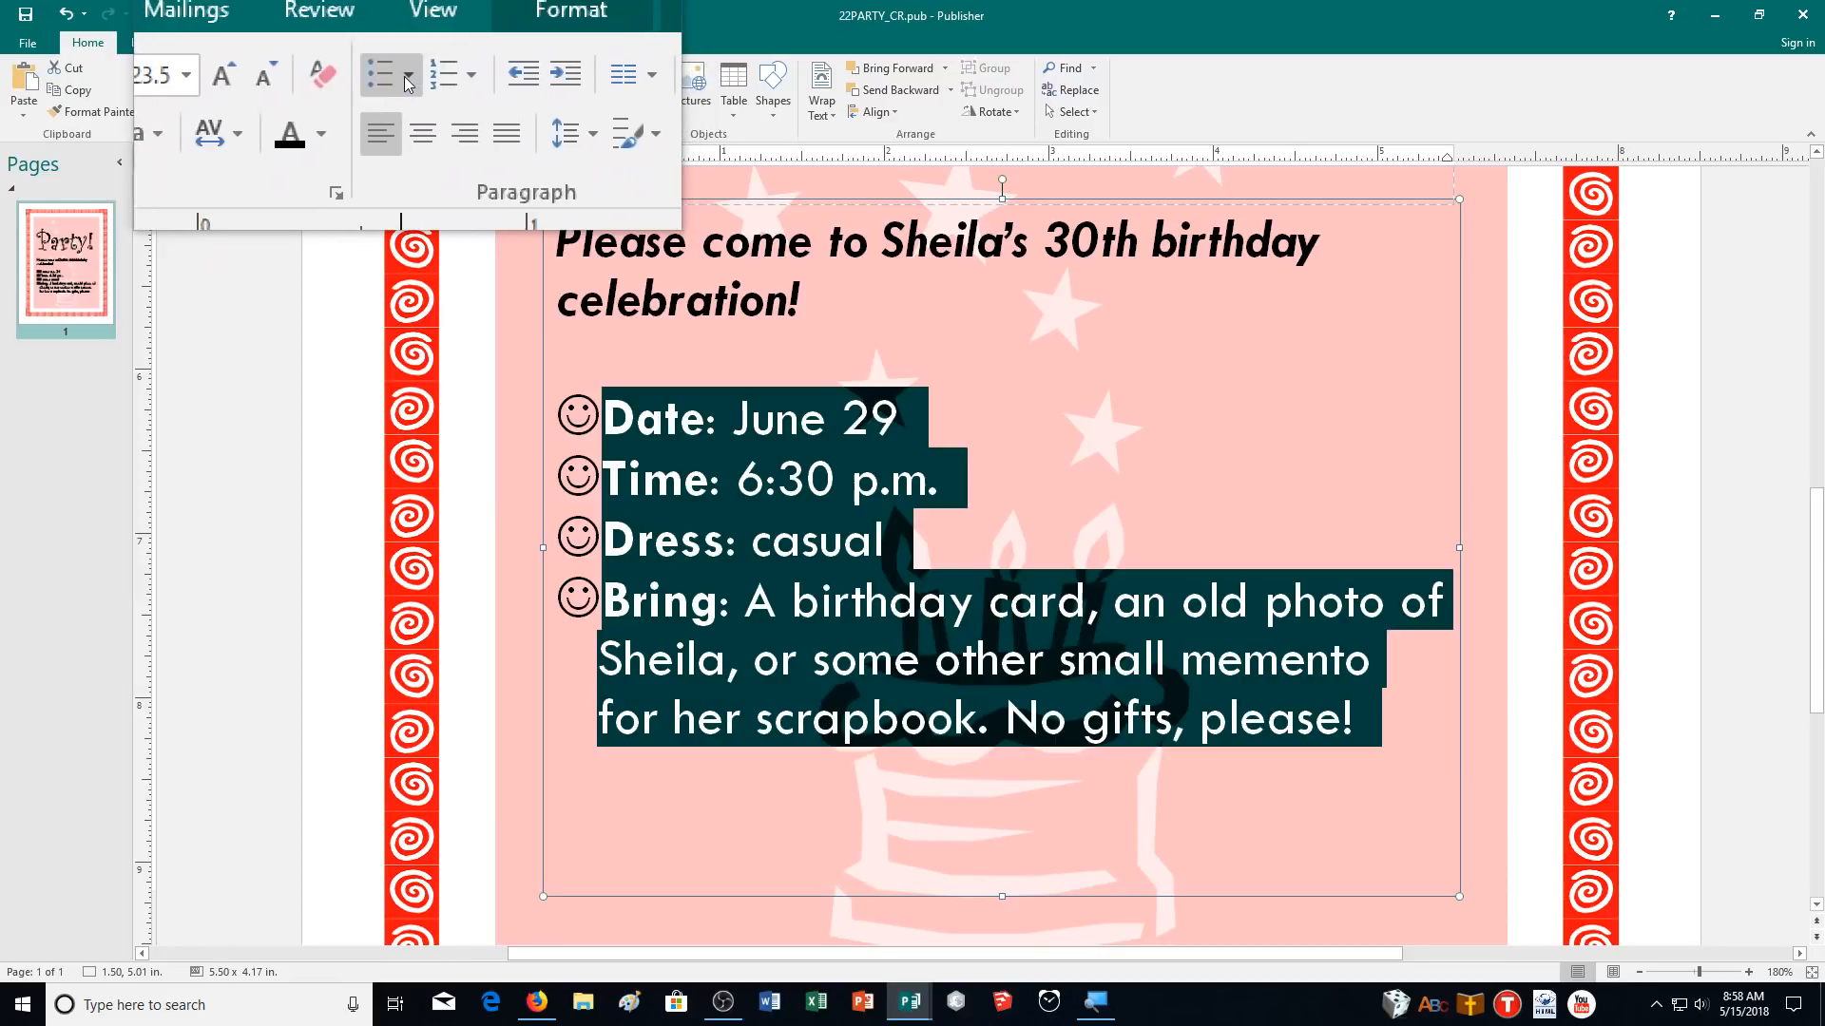
{"action": "left_click", "coordinate": [408, 83]}
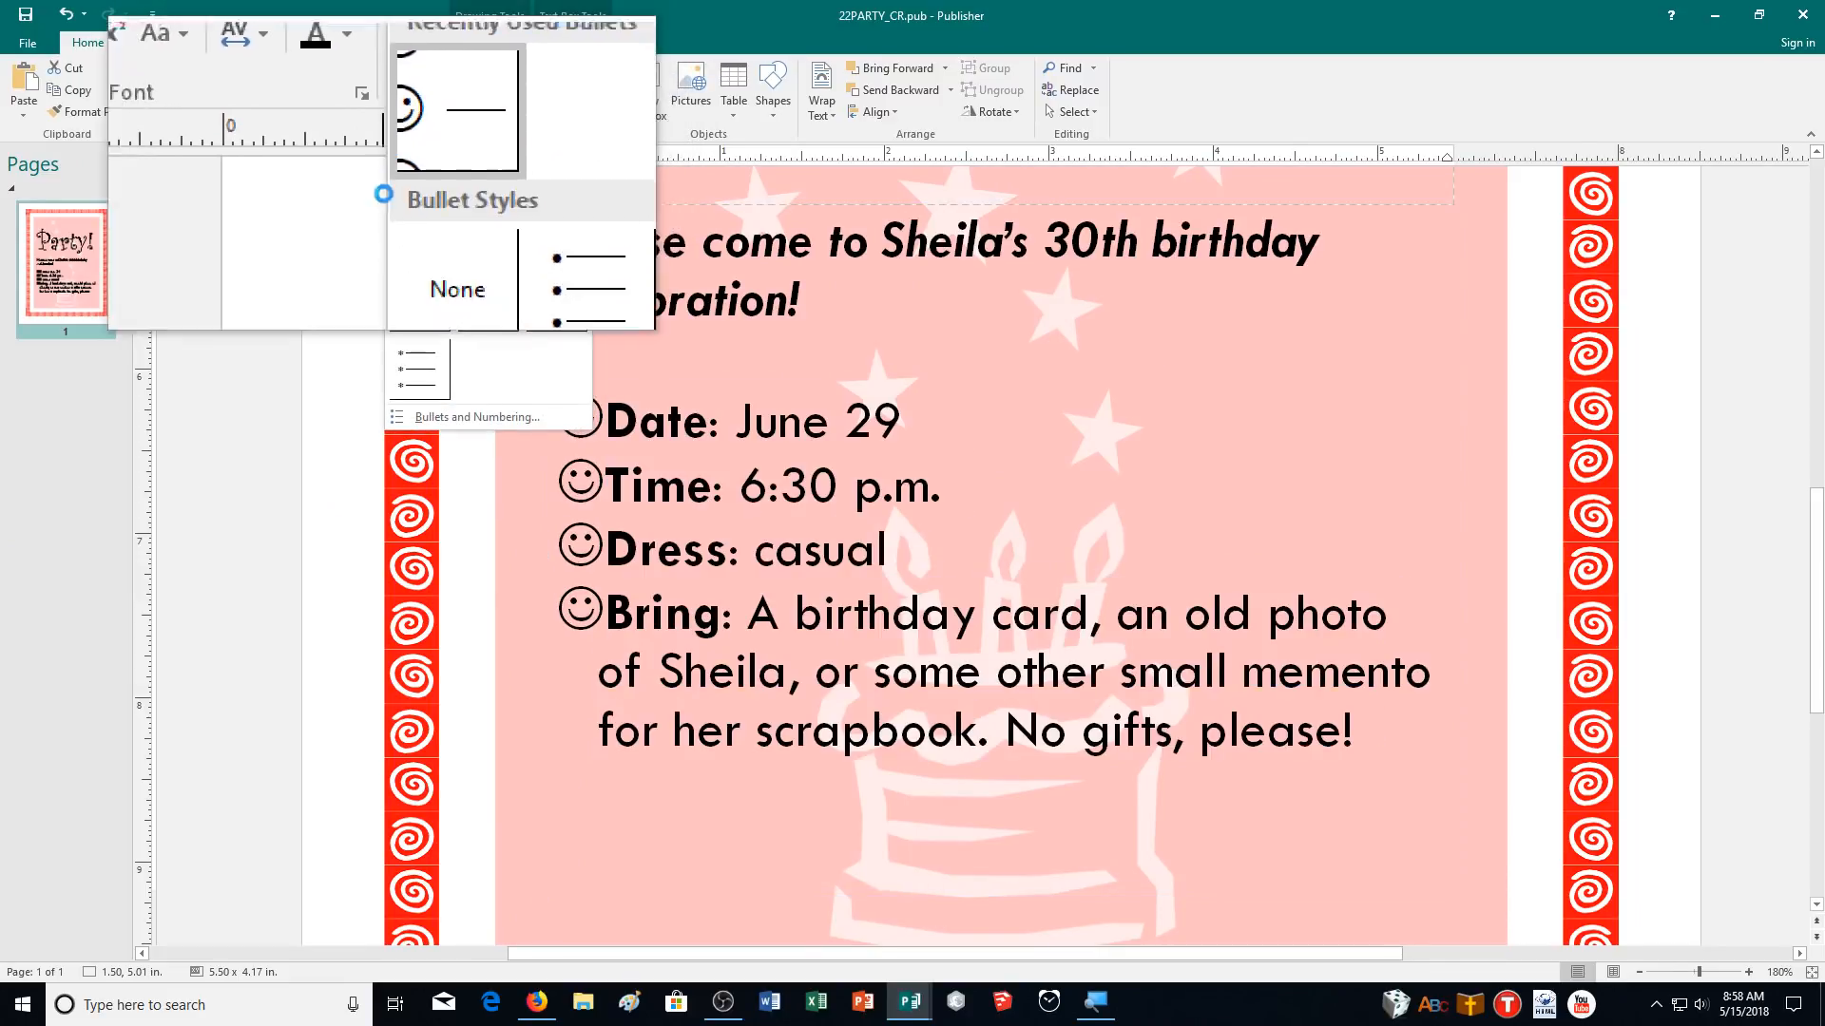
{"action": "left_click", "coordinate": [471, 418]}
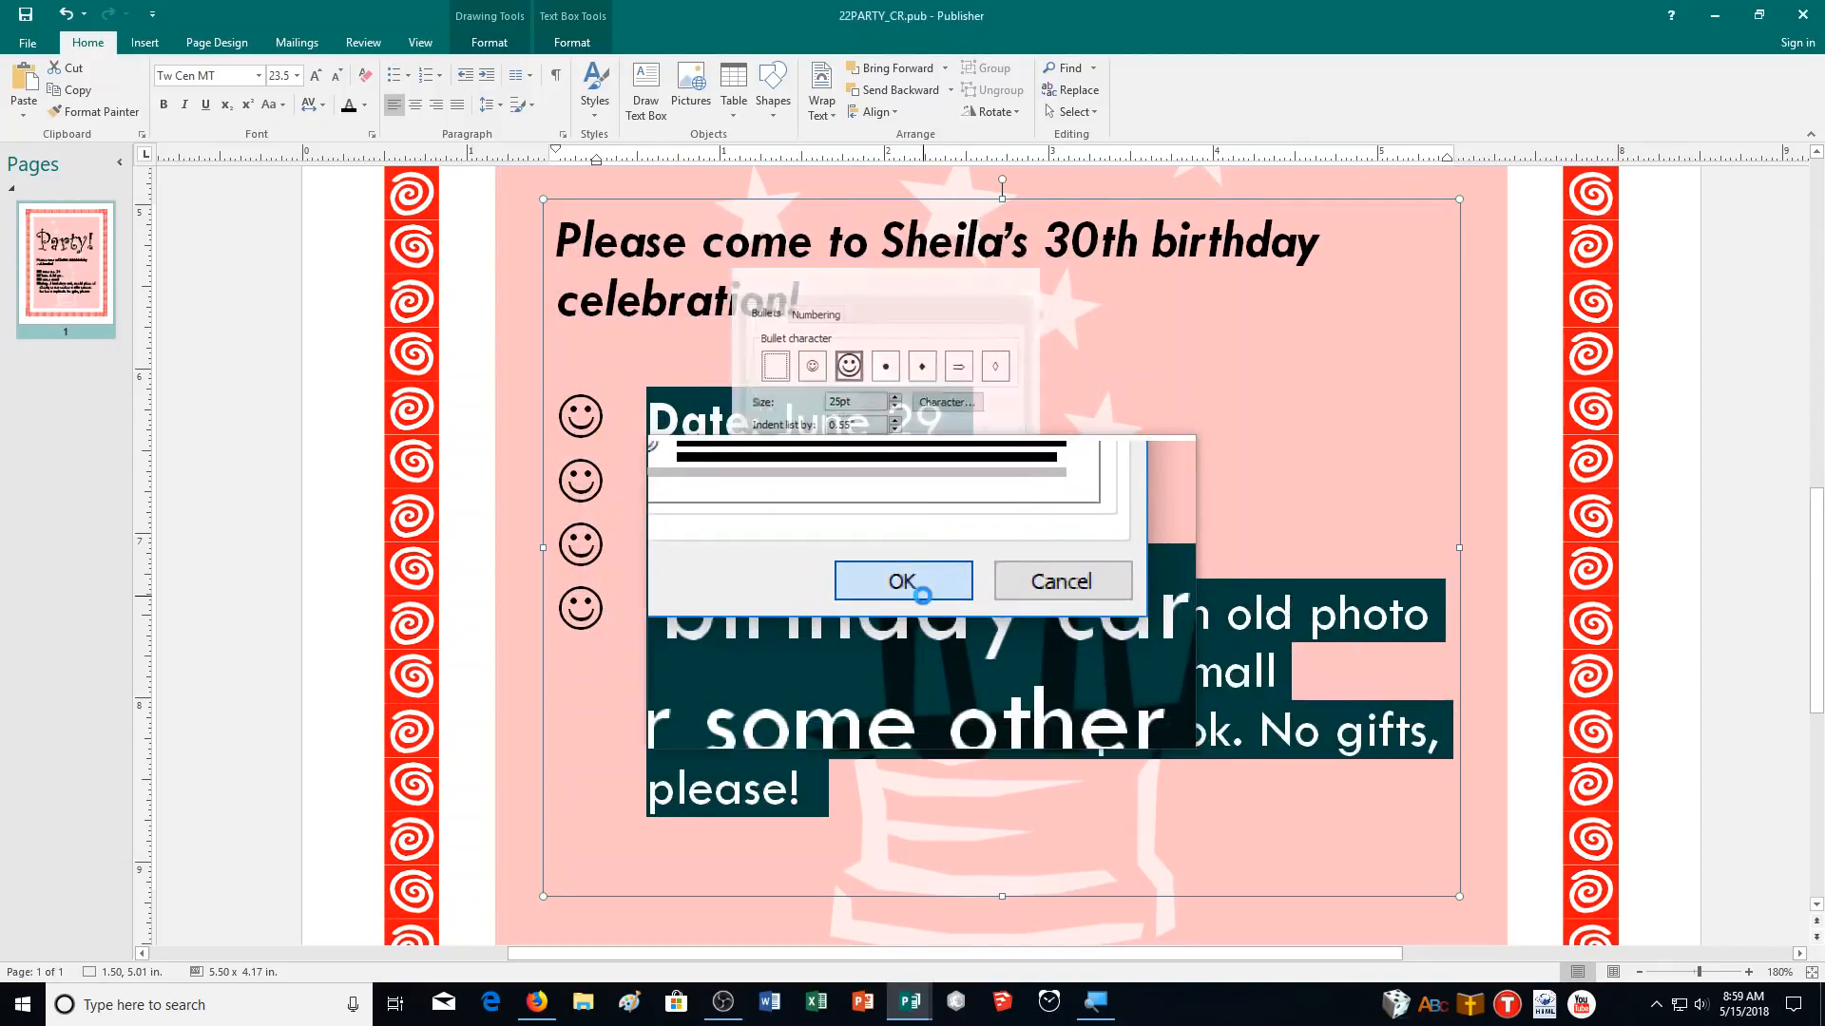
{"action": "left_click", "coordinate": [920, 584]}
{"action": "left_click", "coordinate": [1007, 457]}
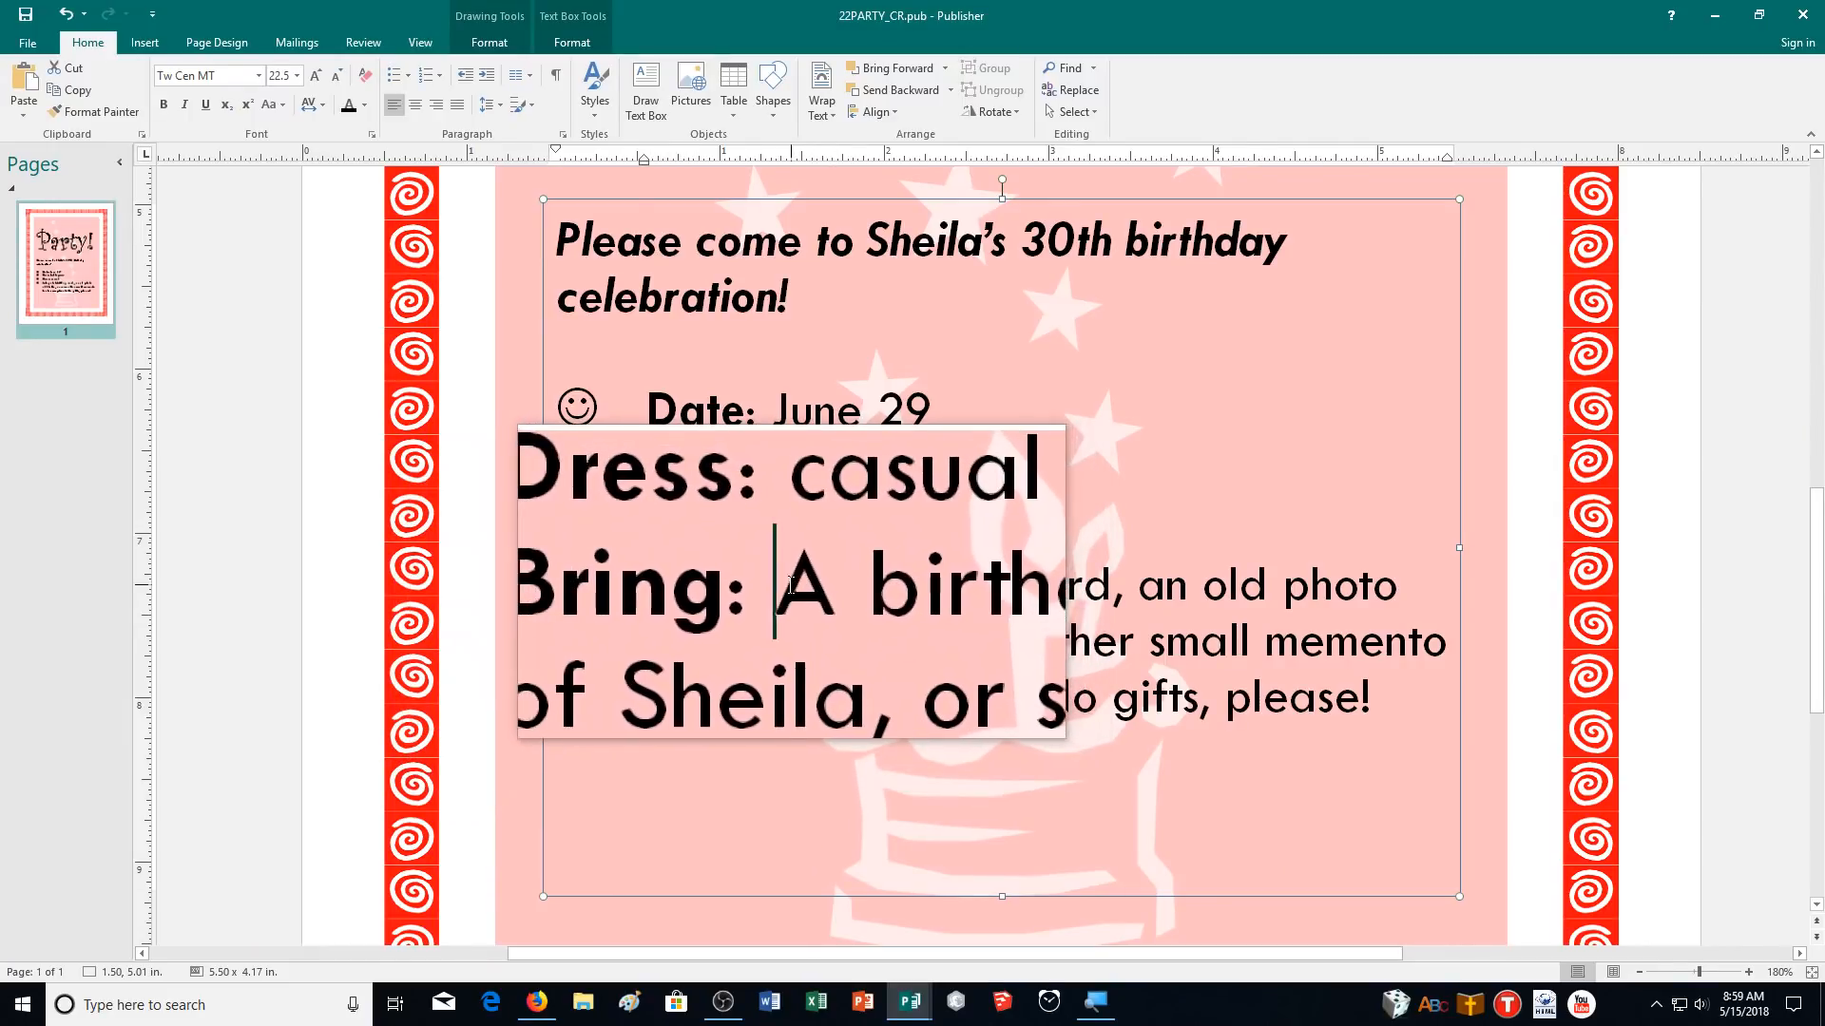
Step: Split the Bring text into separate bulleted lines for birthday card, old photo, small memento and no gifts, starting the first with lowercase "a"
{"action": "key", "text": "BackSpace"}
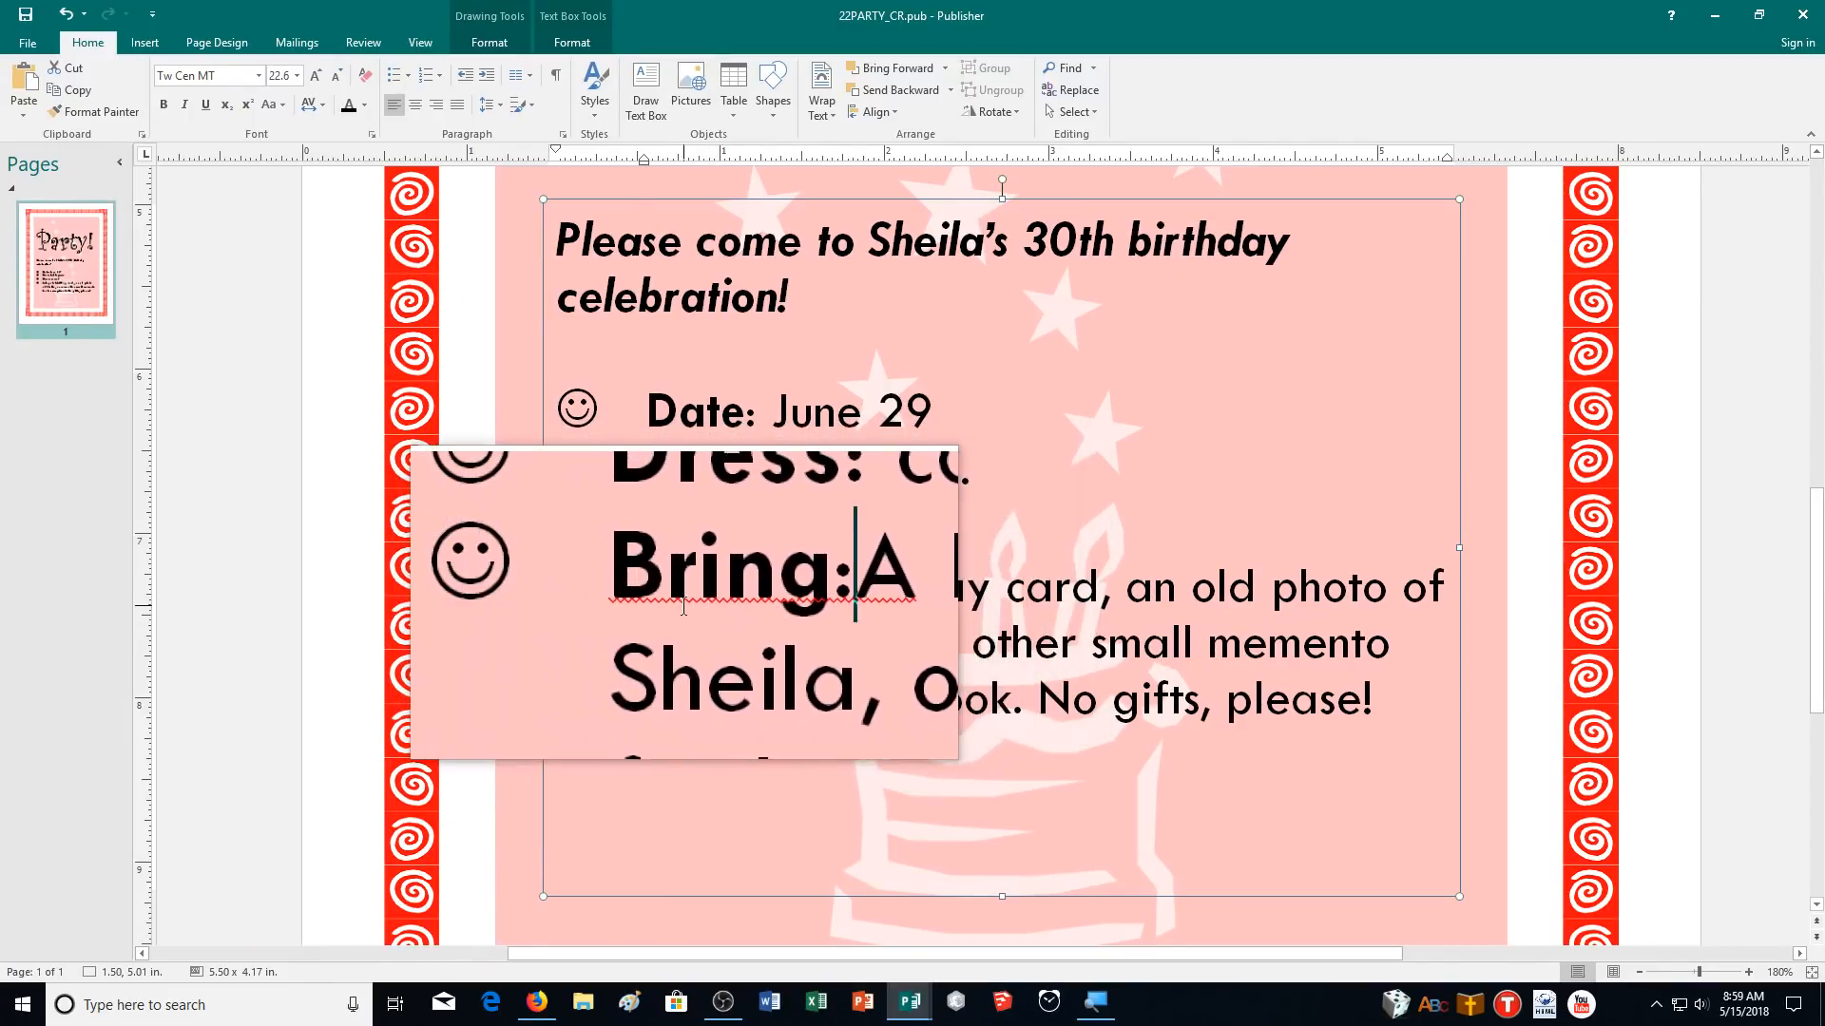
{"action": "key", "text": "Return"}
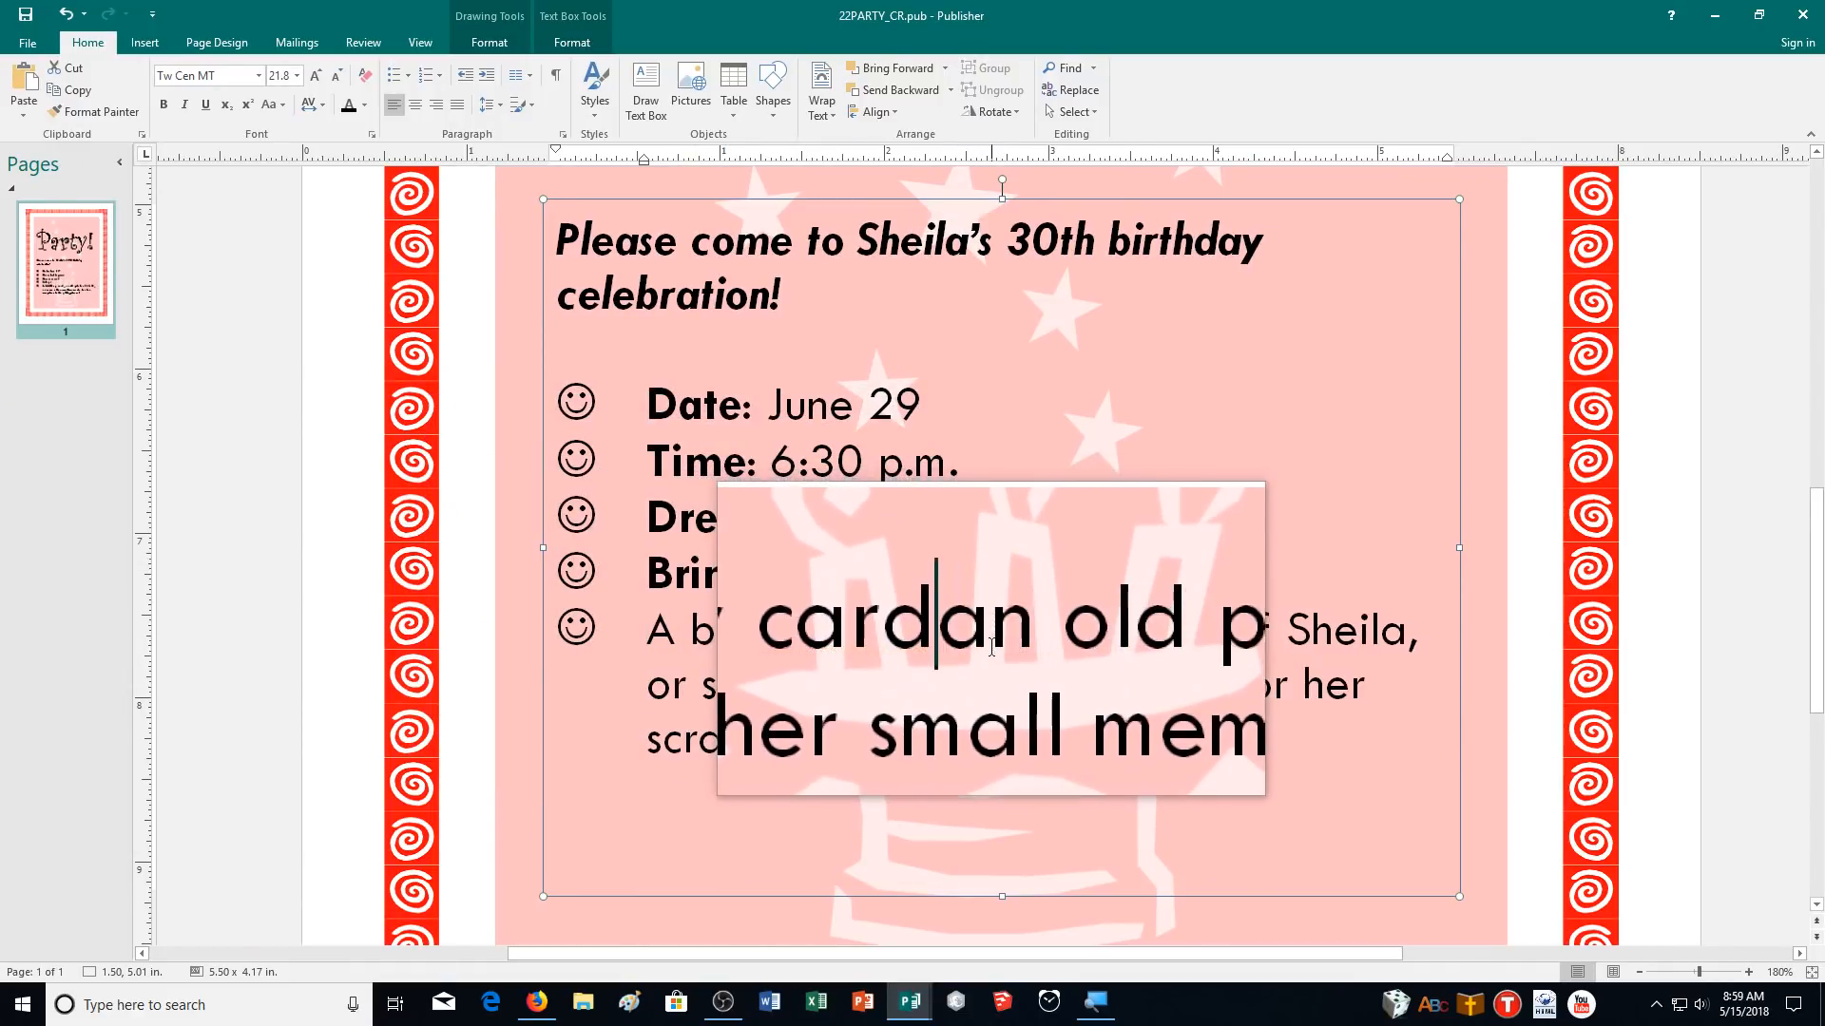
{"action": "key", "text": "Return"}
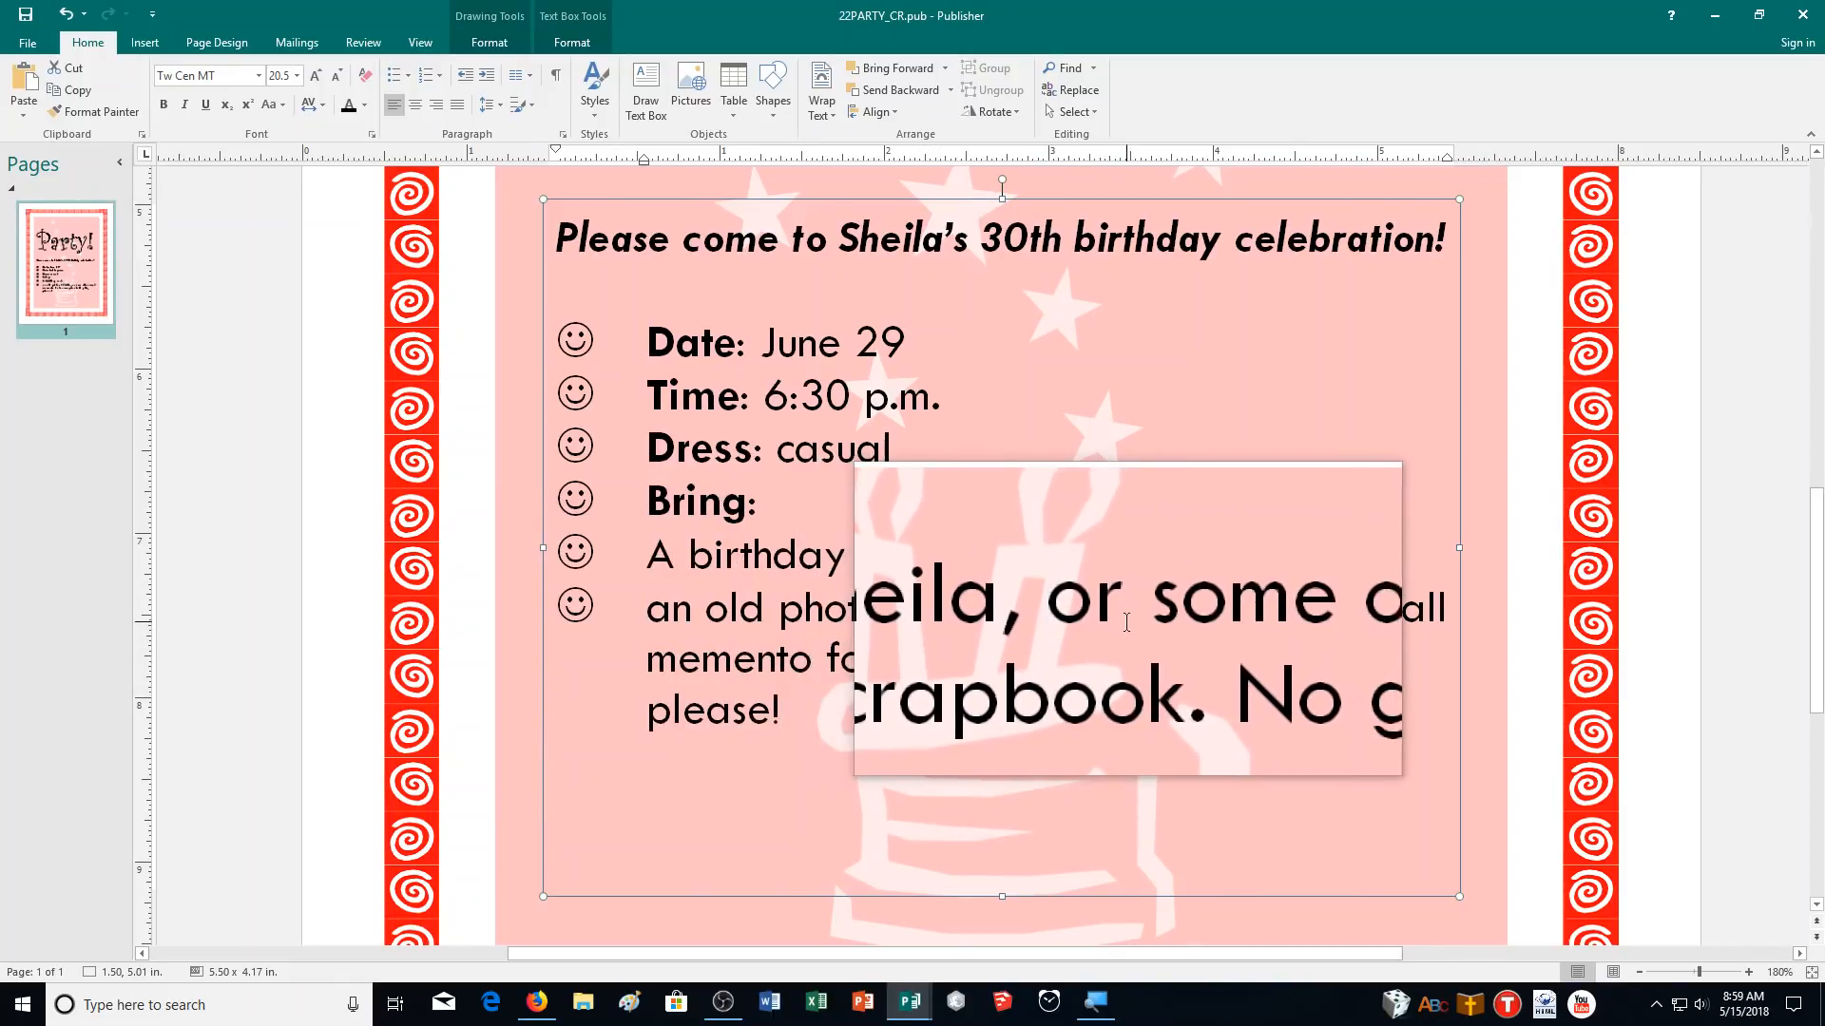
{"action": "key", "text": "Return"}
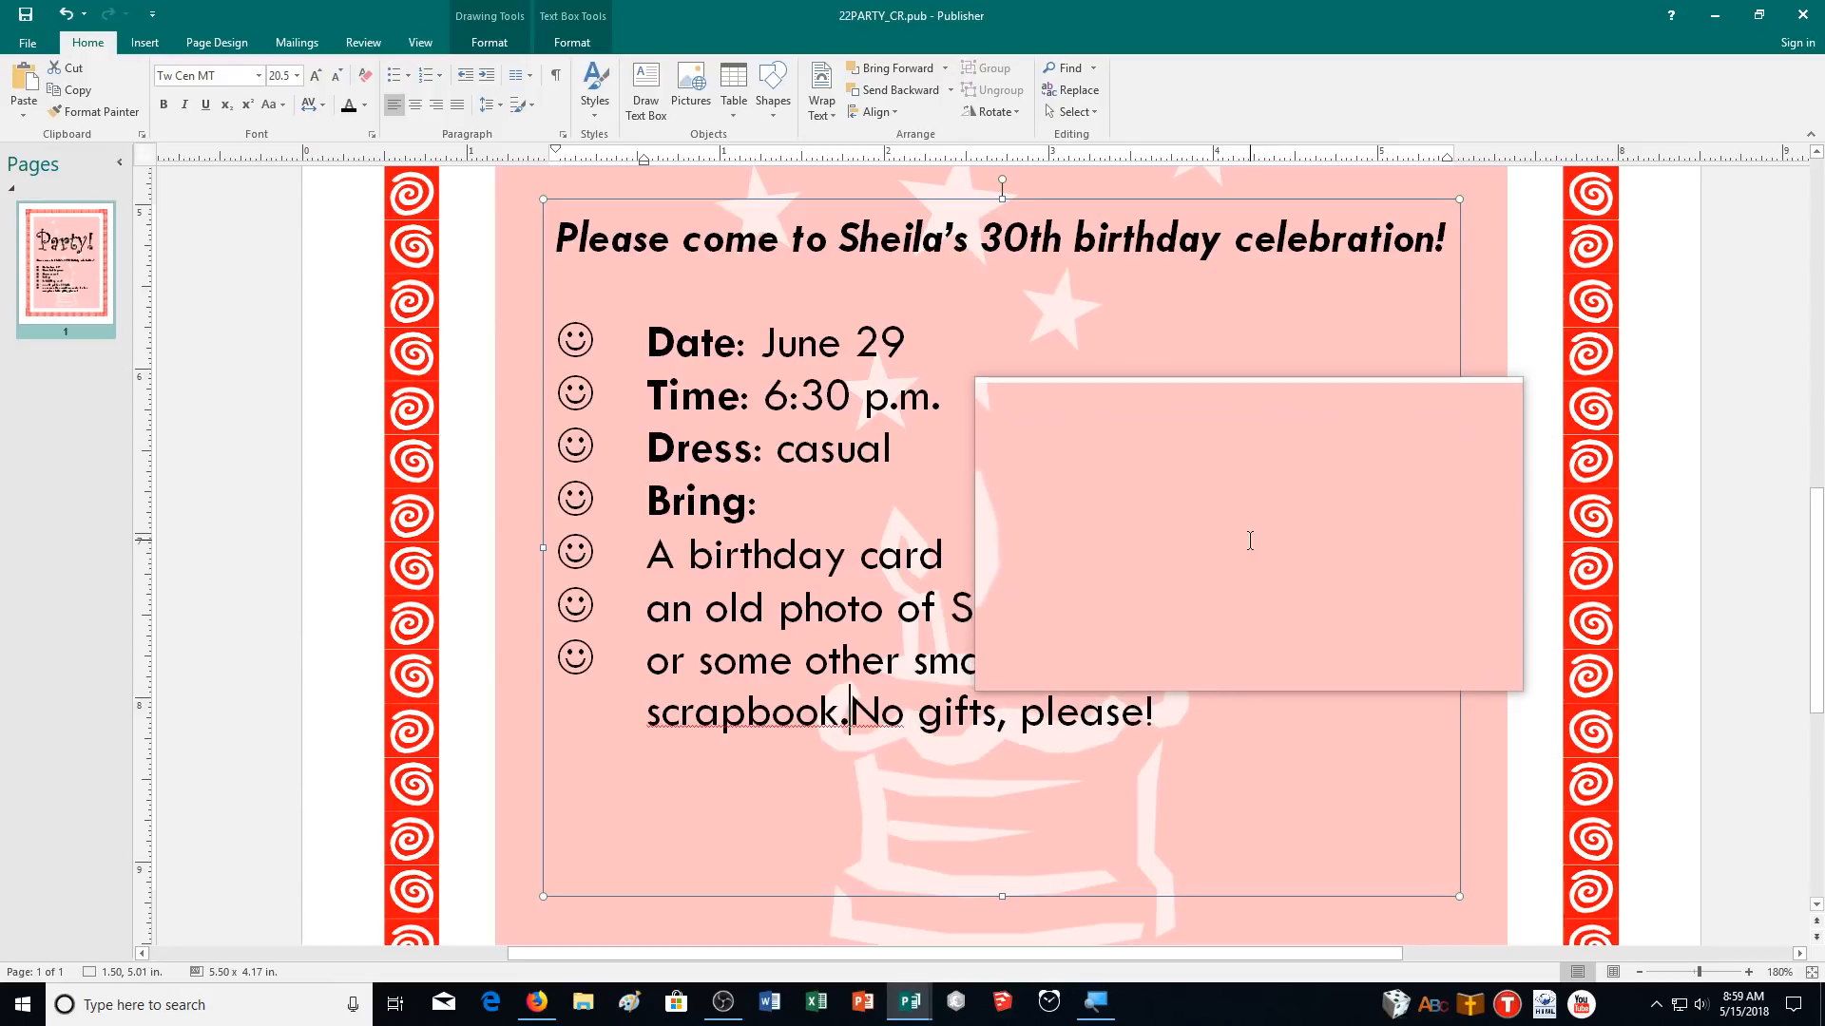
{"action": "key", "text": "Return"}
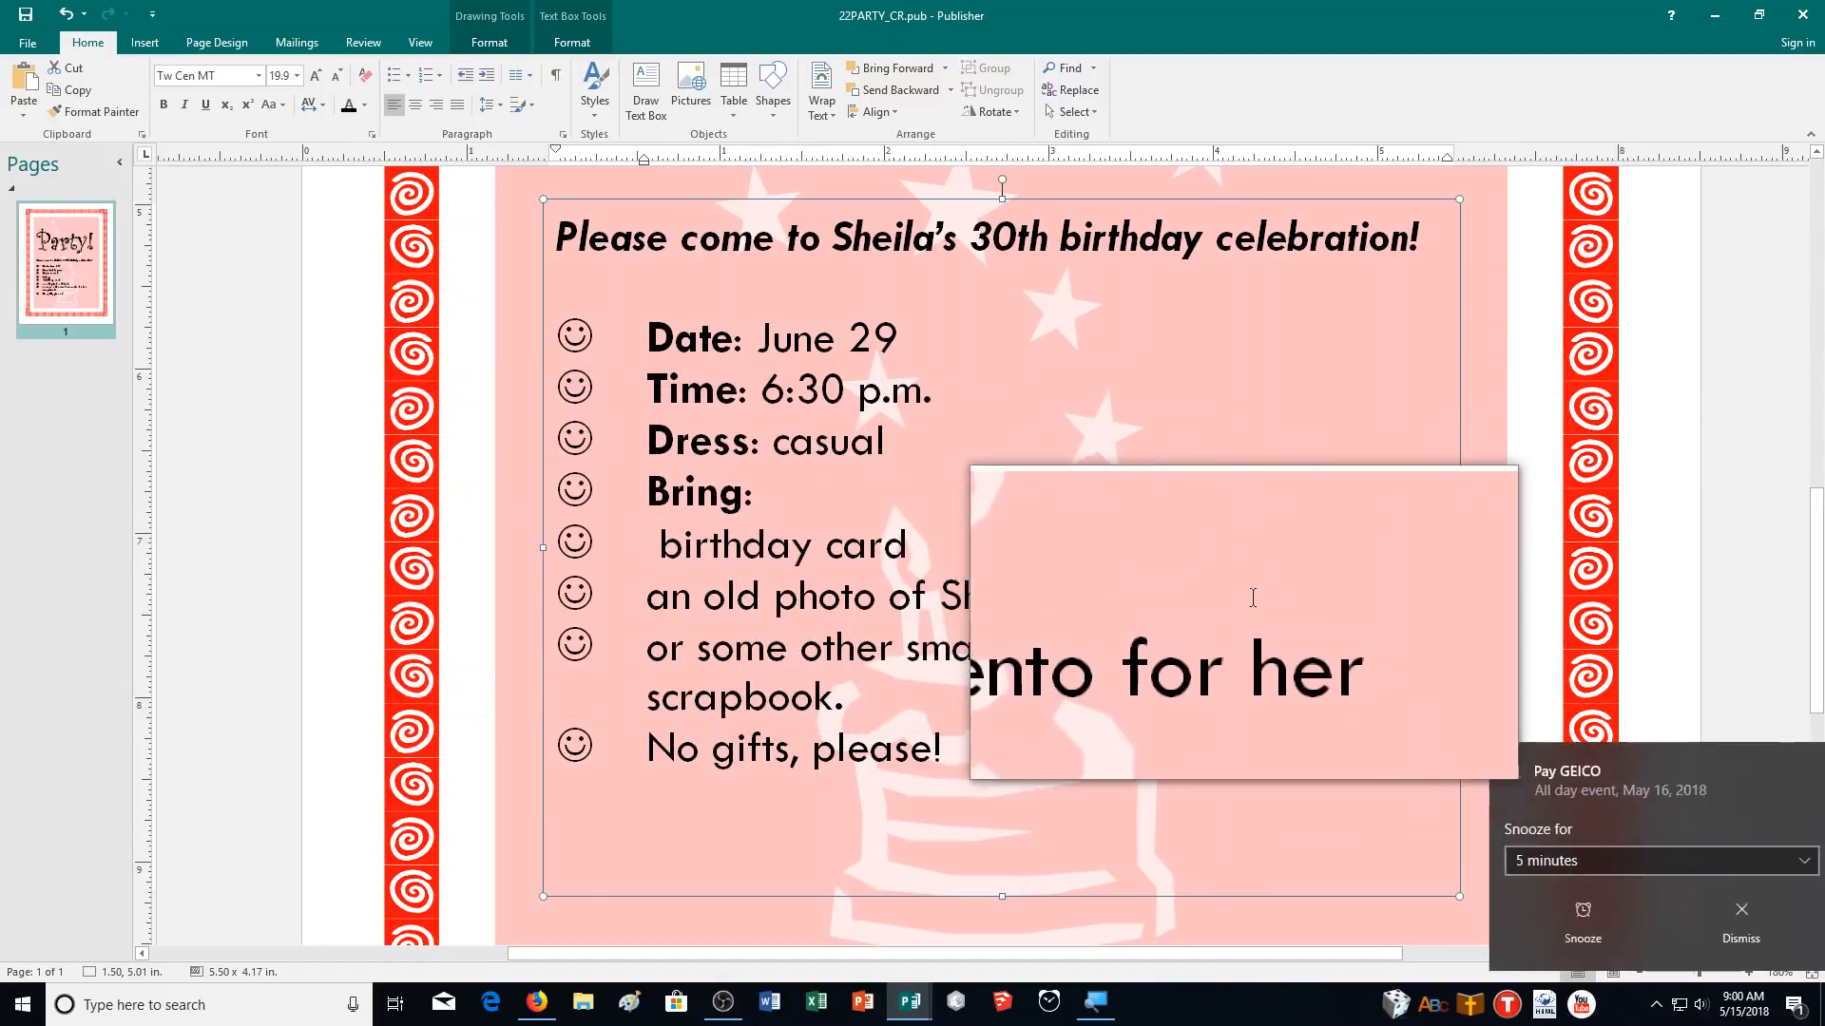
{"action": "left_click", "coordinate": [1702, 920]}
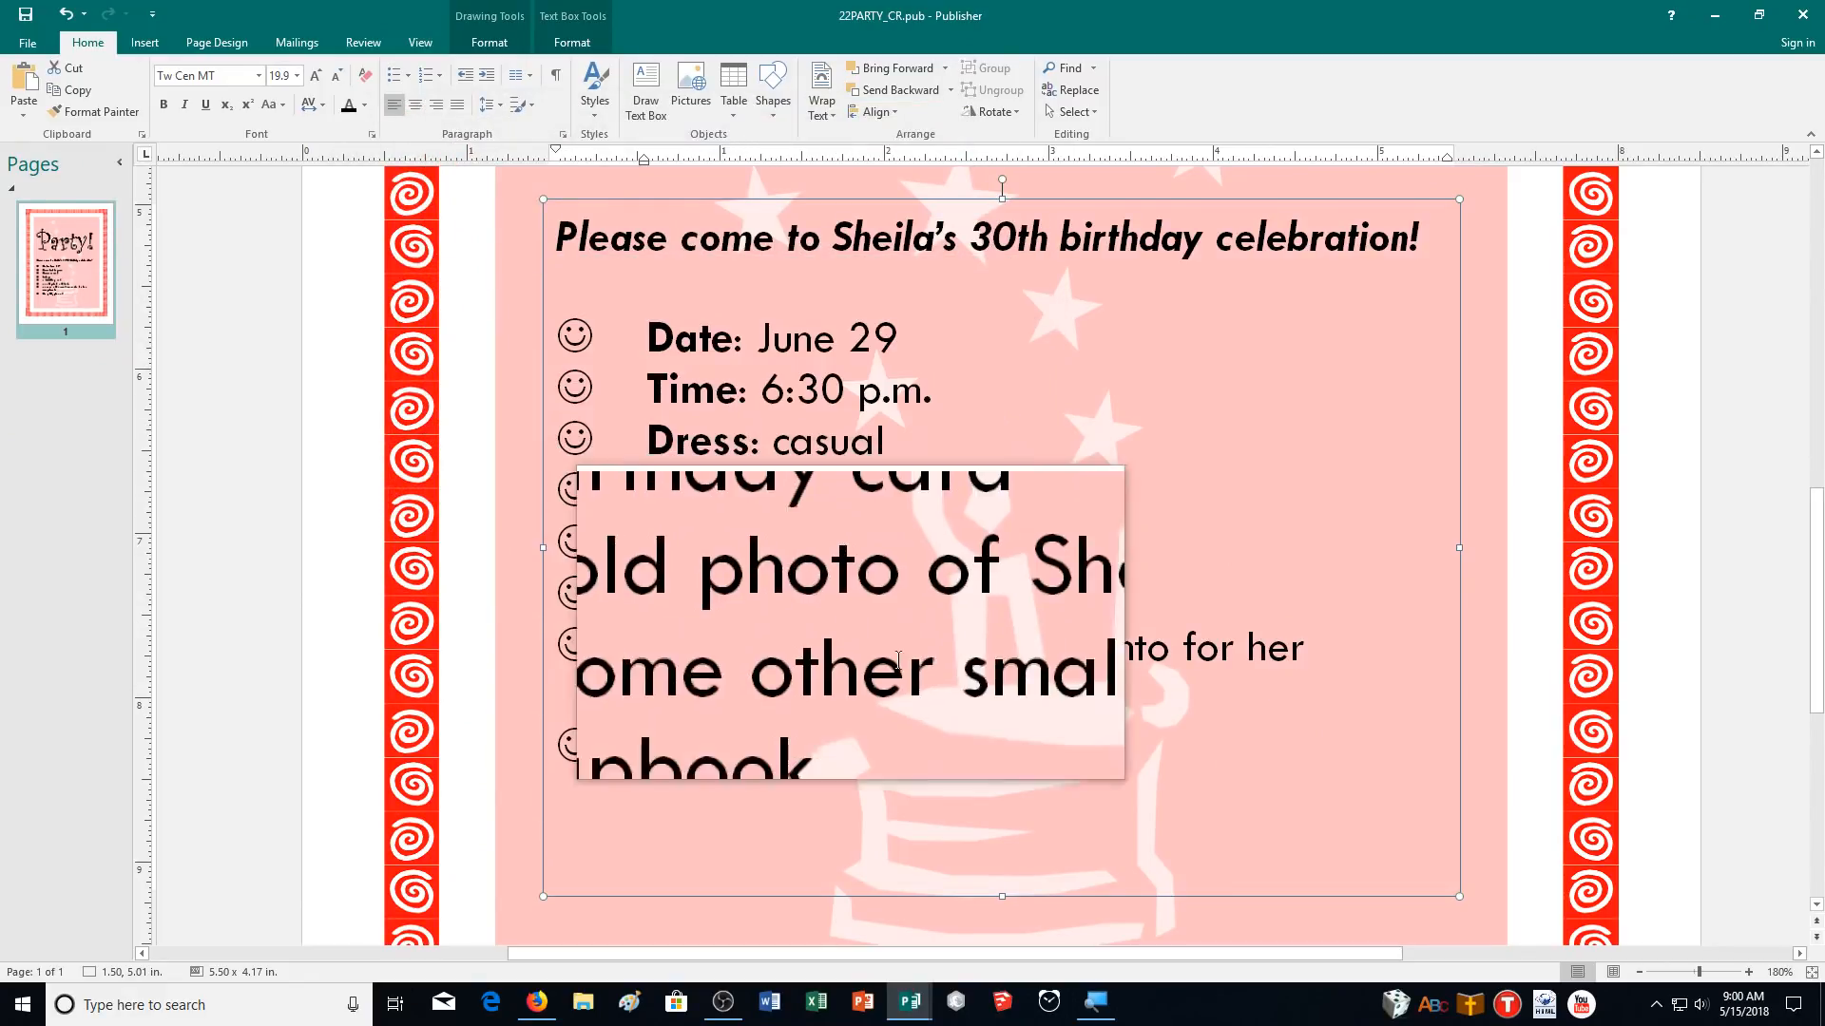
Step: Change the bullets of the four lines below Bring to the Wingdings sun-shaped character (code 82) at 12 pt
{"action": "left_click_drag", "start_coordinate": [965, 740], "coordinate": [644, 547]}
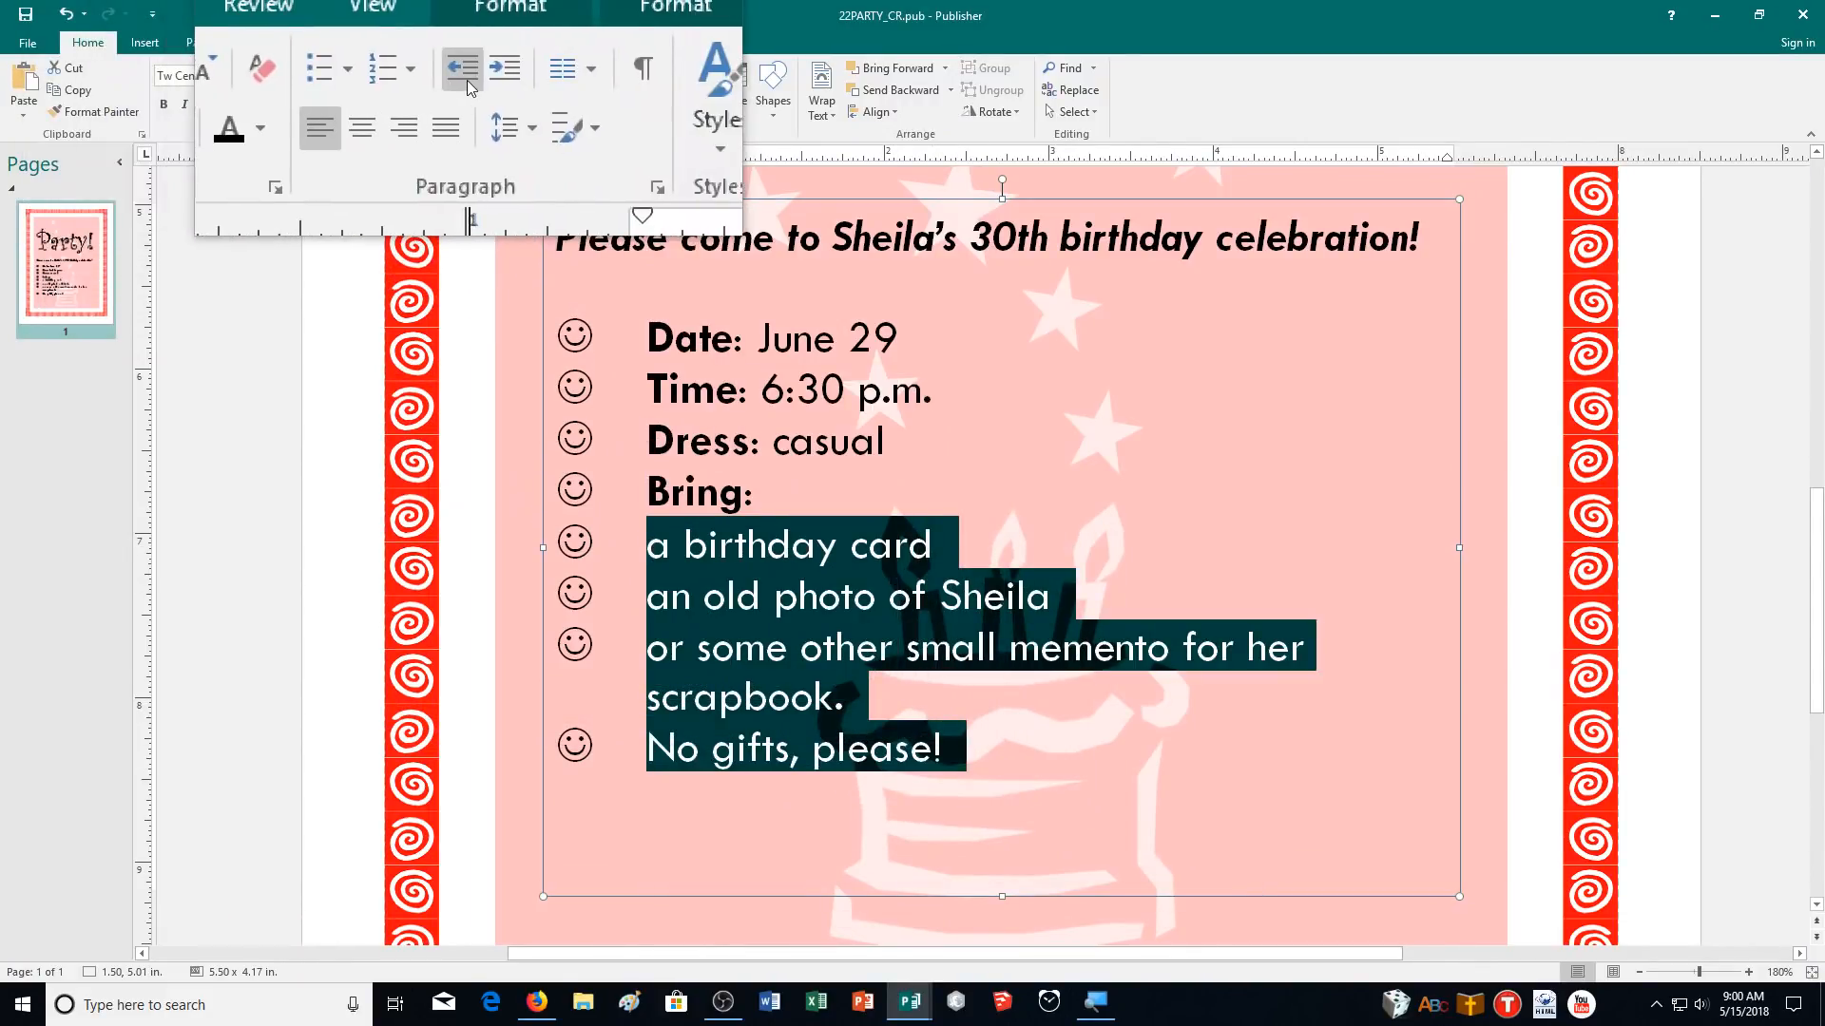
{"action": "left_click", "coordinate": [399, 84]}
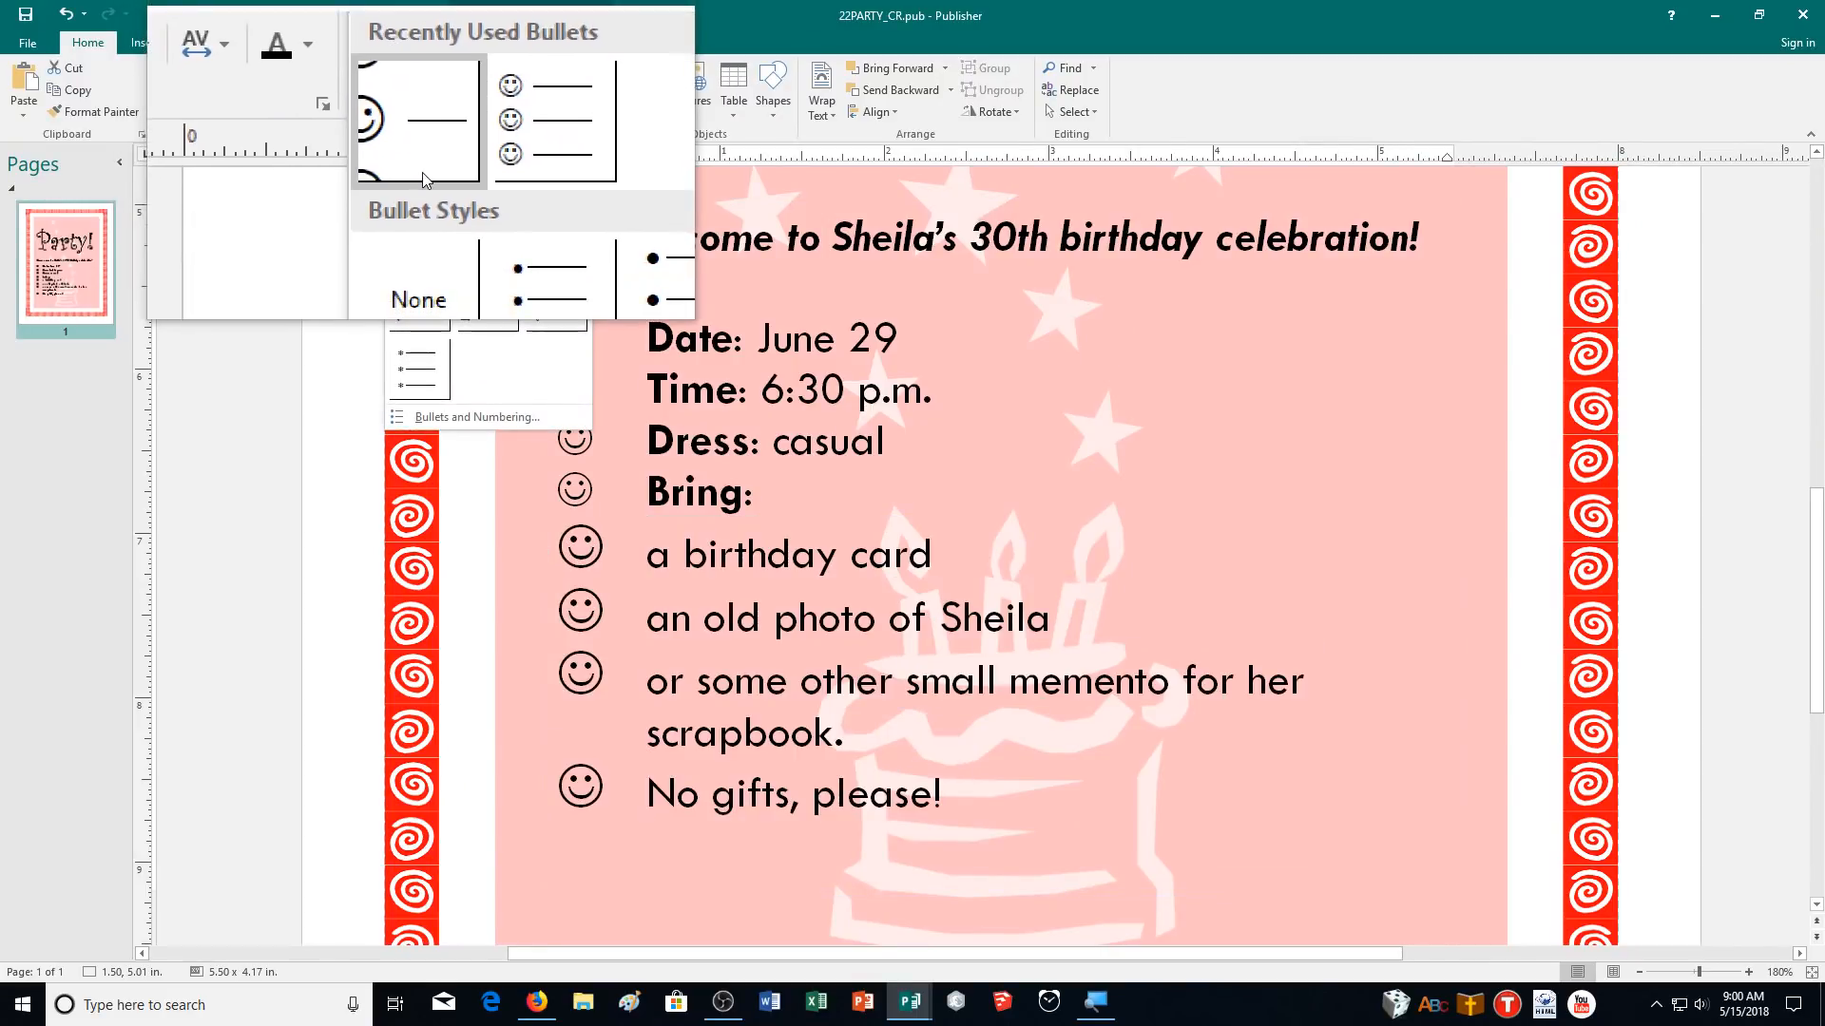
{"action": "left_click", "coordinate": [447, 419]}
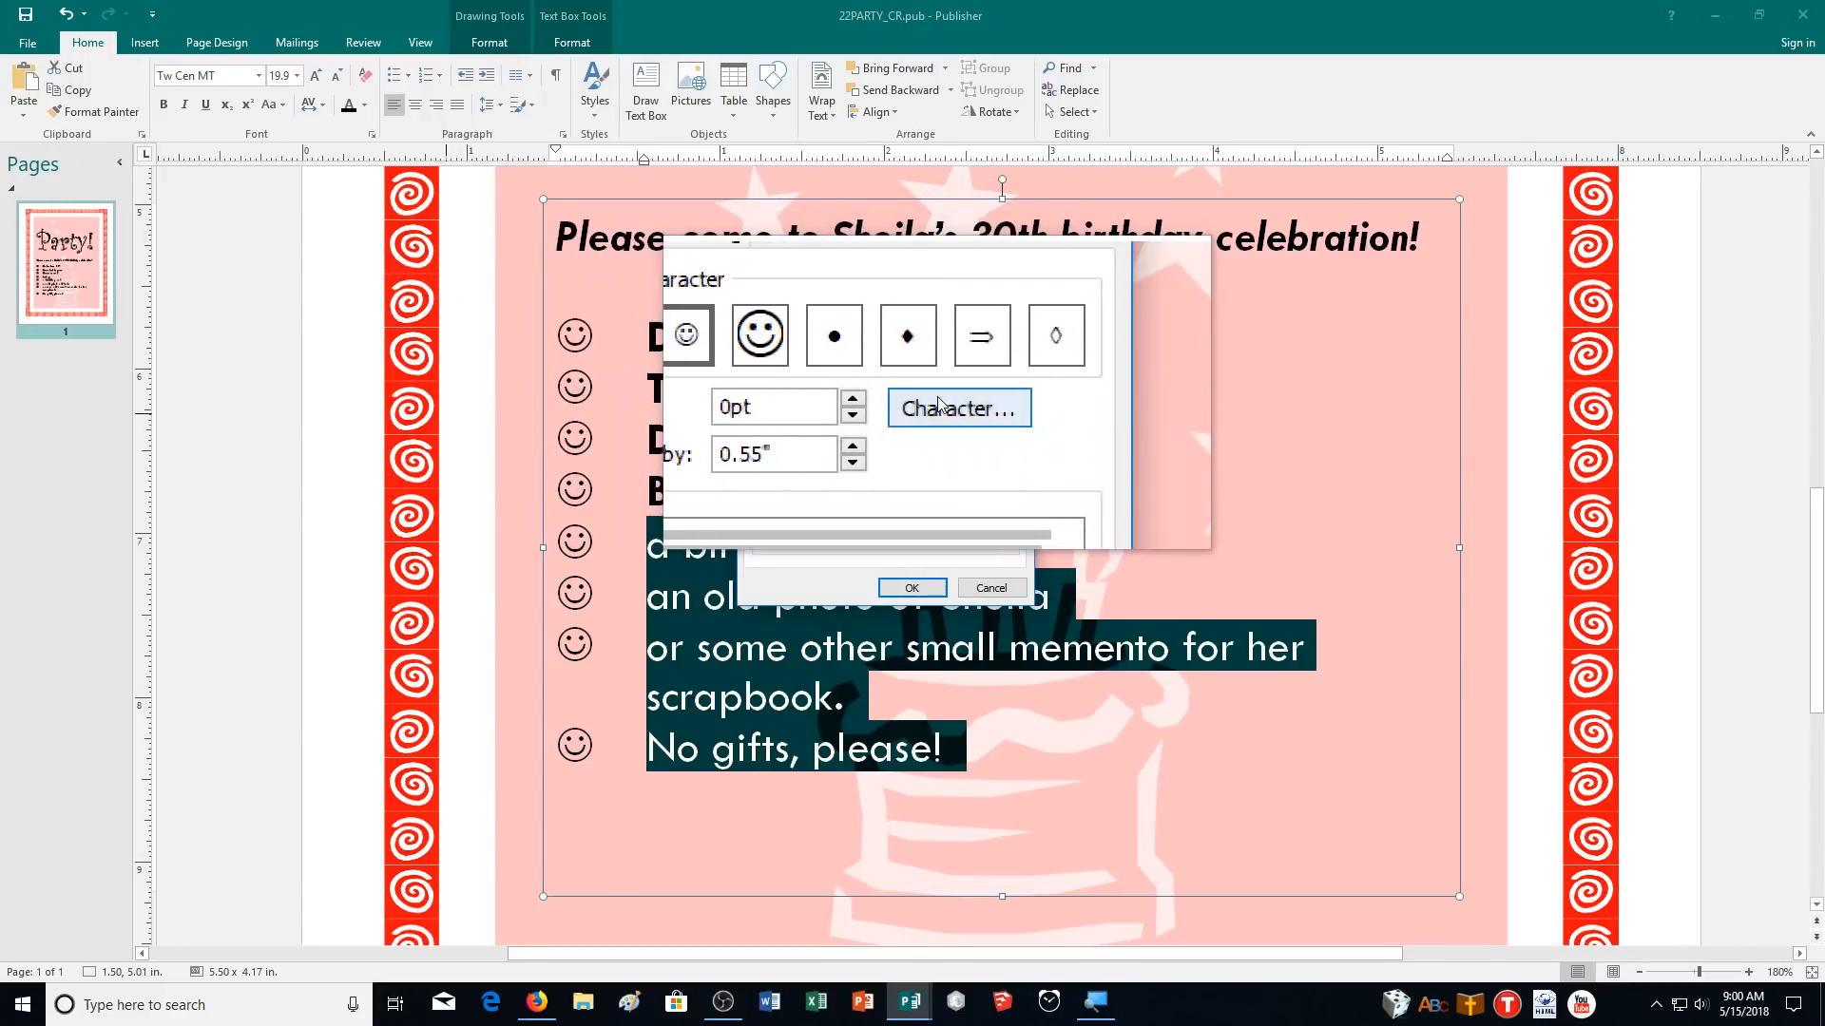
{"action": "left_click", "coordinate": [937, 401]}
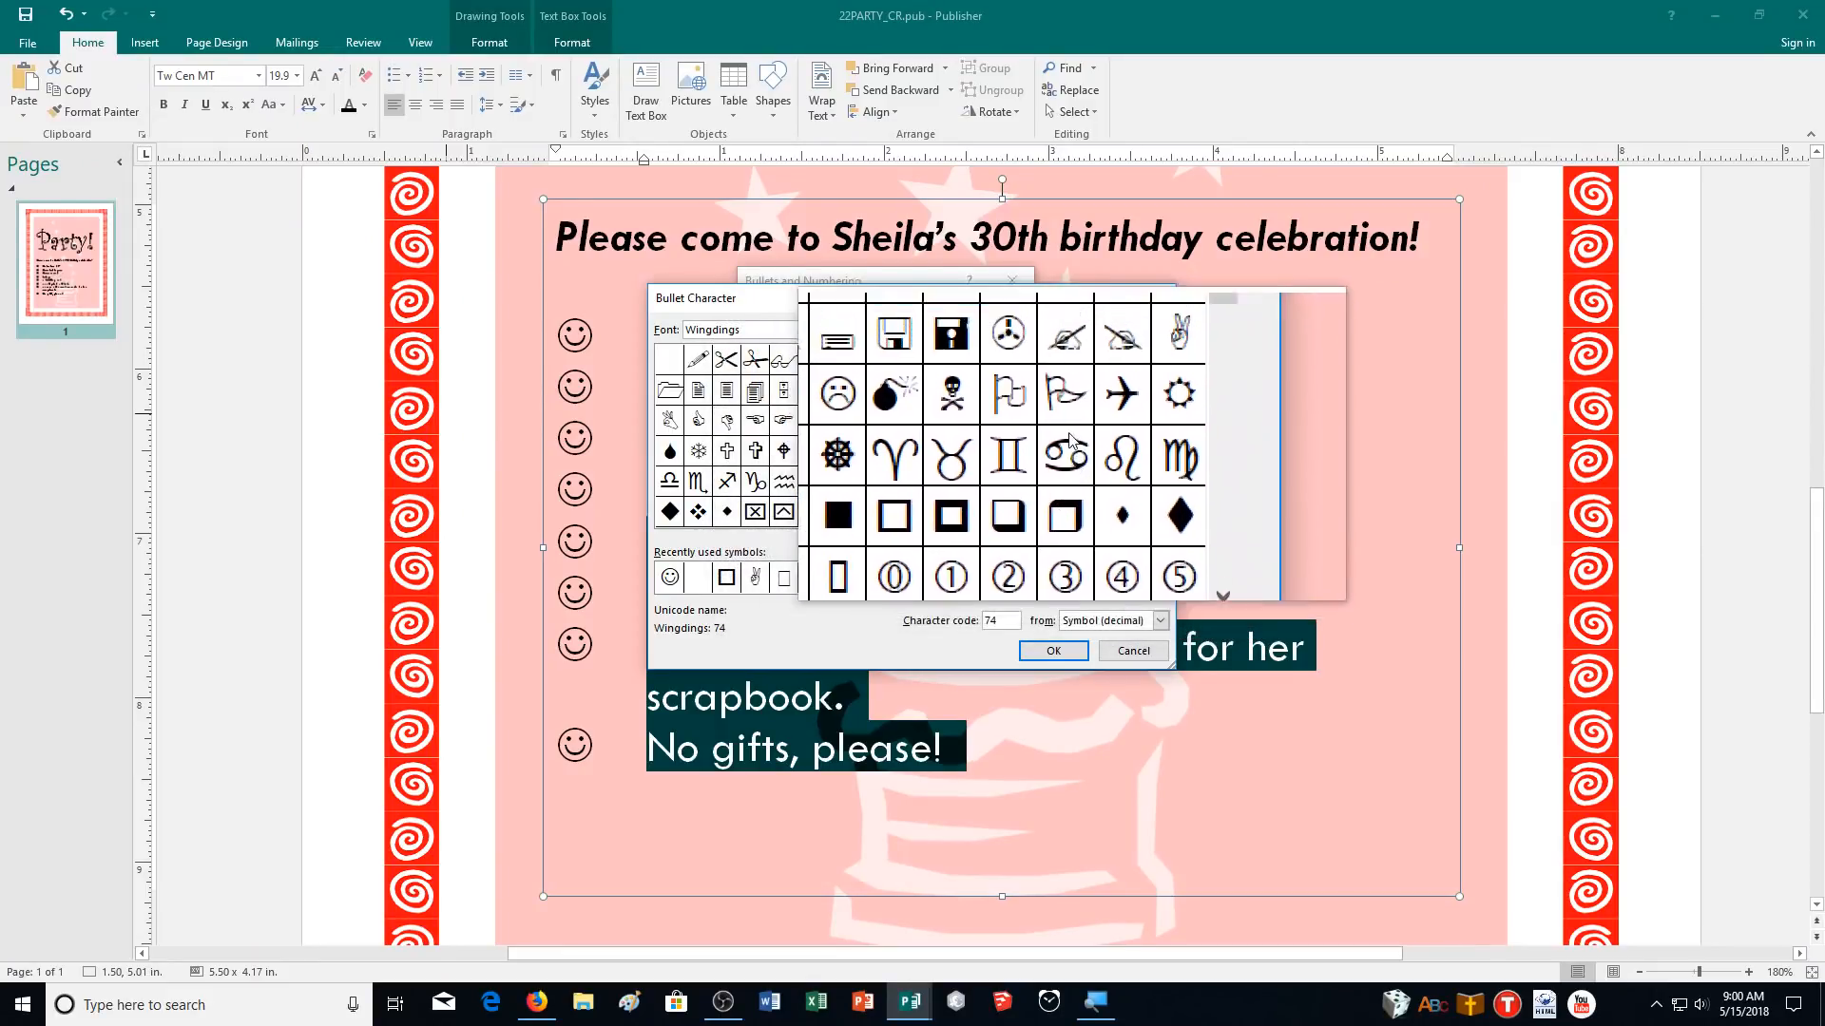
{"action": "left_click", "coordinate": [1127, 419]}
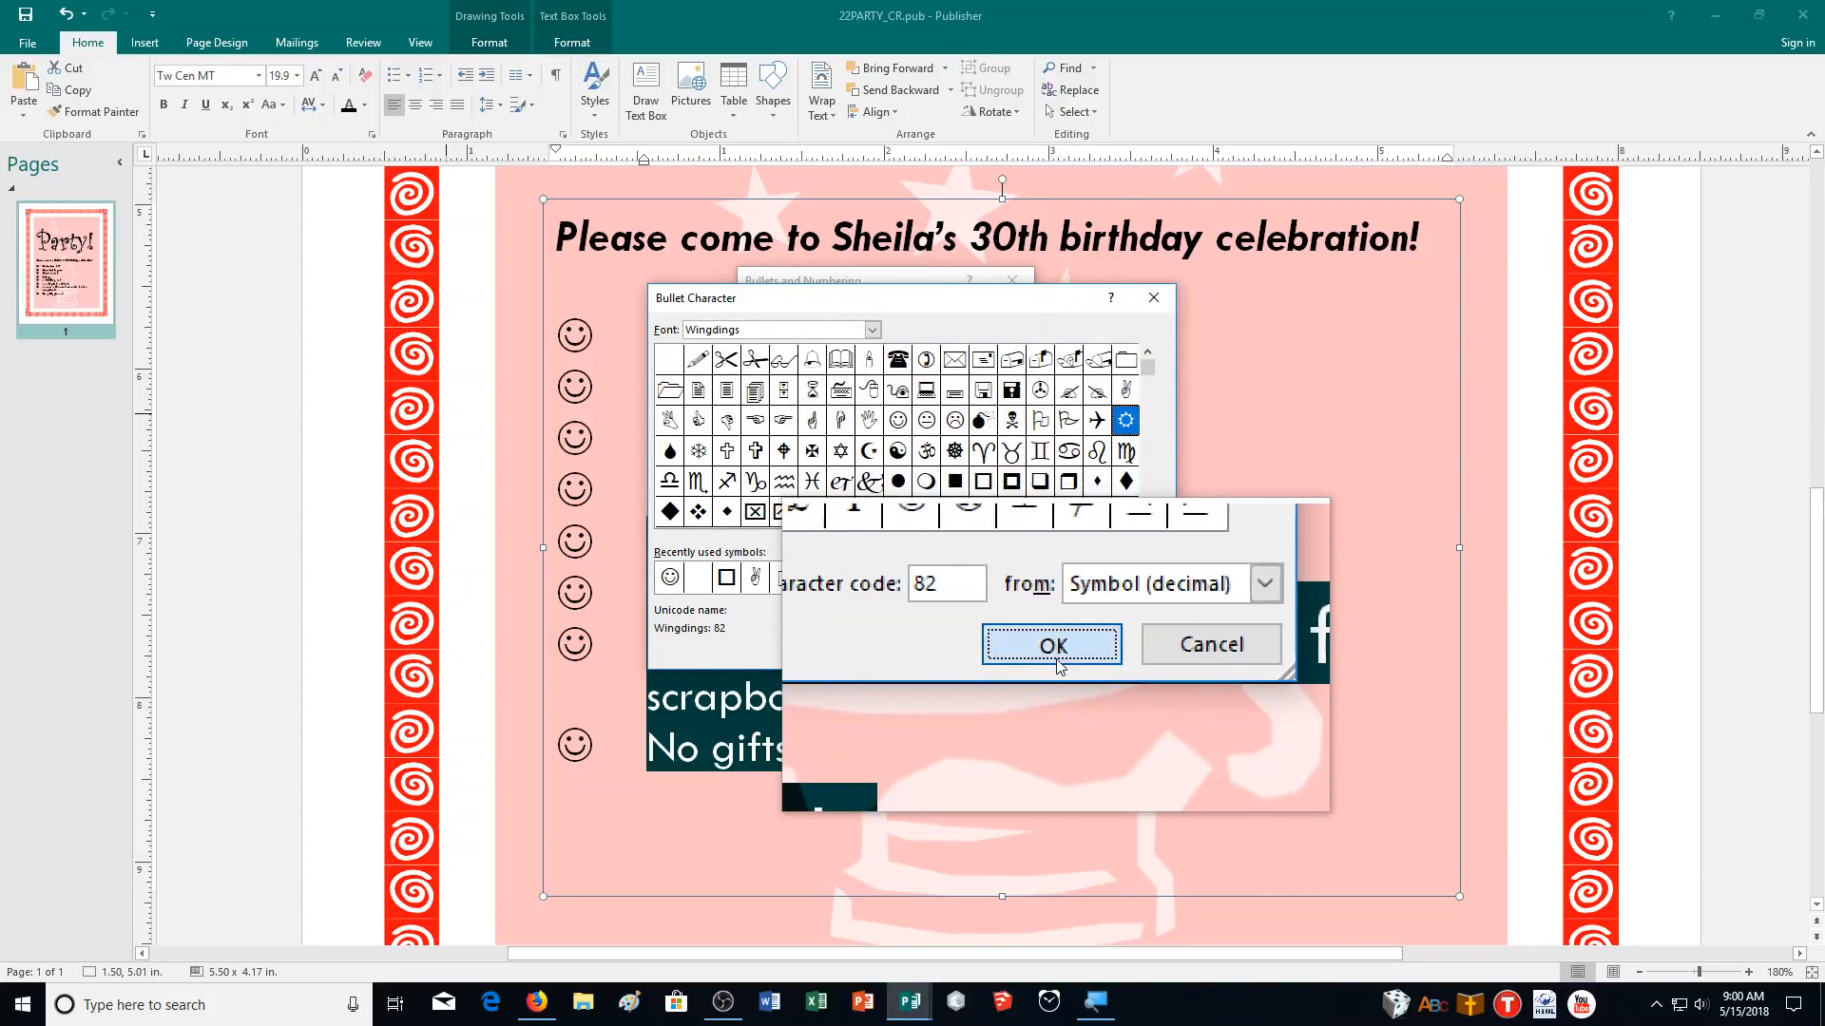
{"action": "left_click", "coordinate": [1049, 648]}
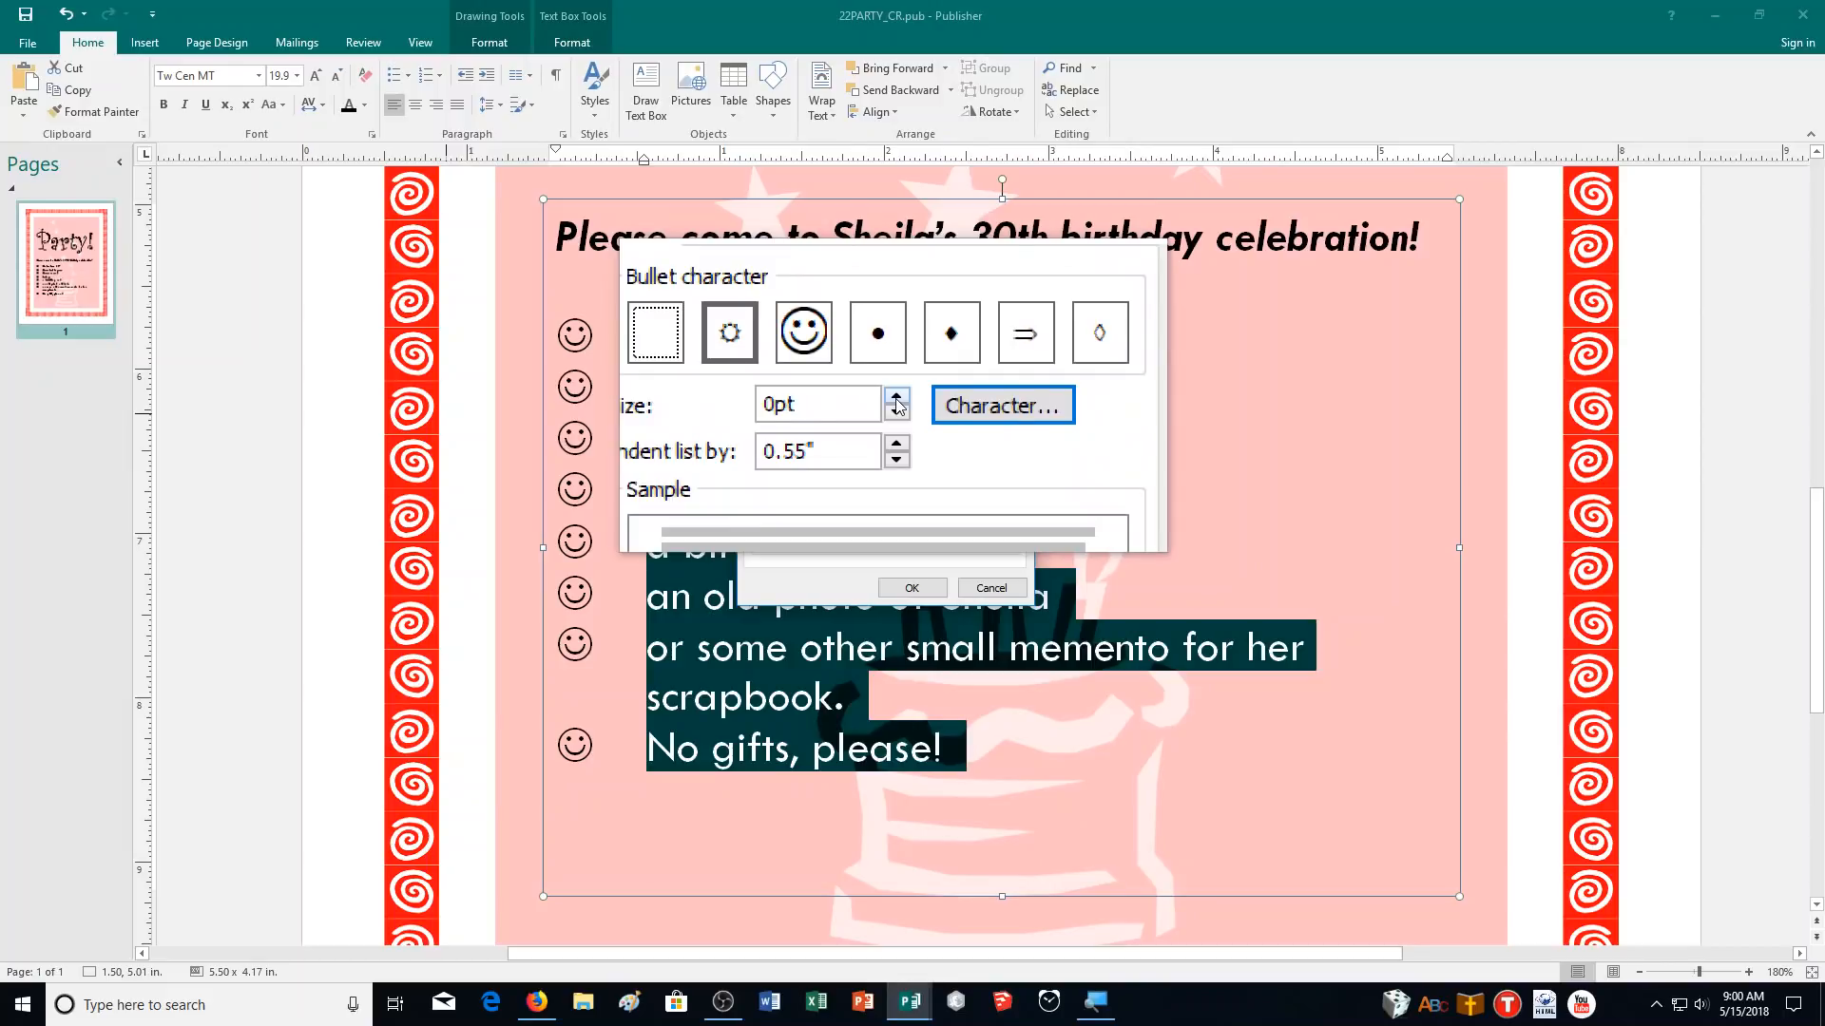
{"action": "left_click", "coordinate": [896, 397]}
{"action": "left_click", "coordinate": [896, 397]}
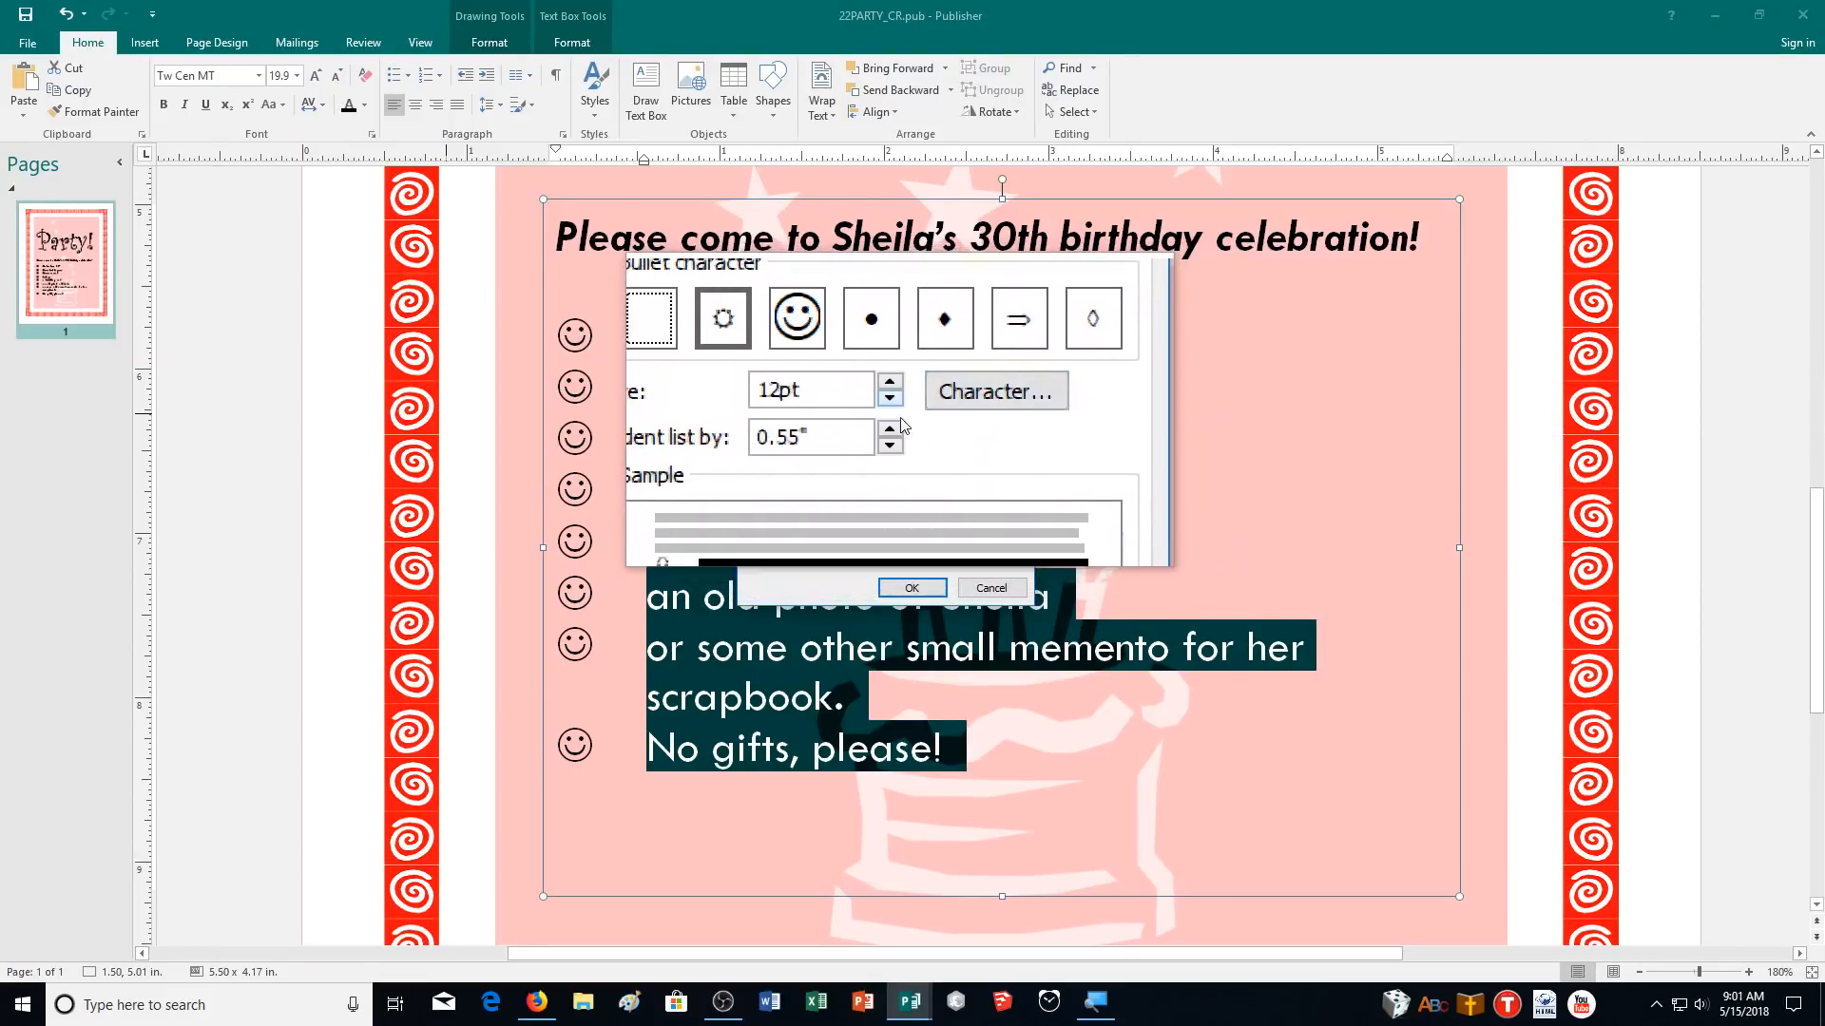
{"action": "left_click", "coordinate": [916, 587]}
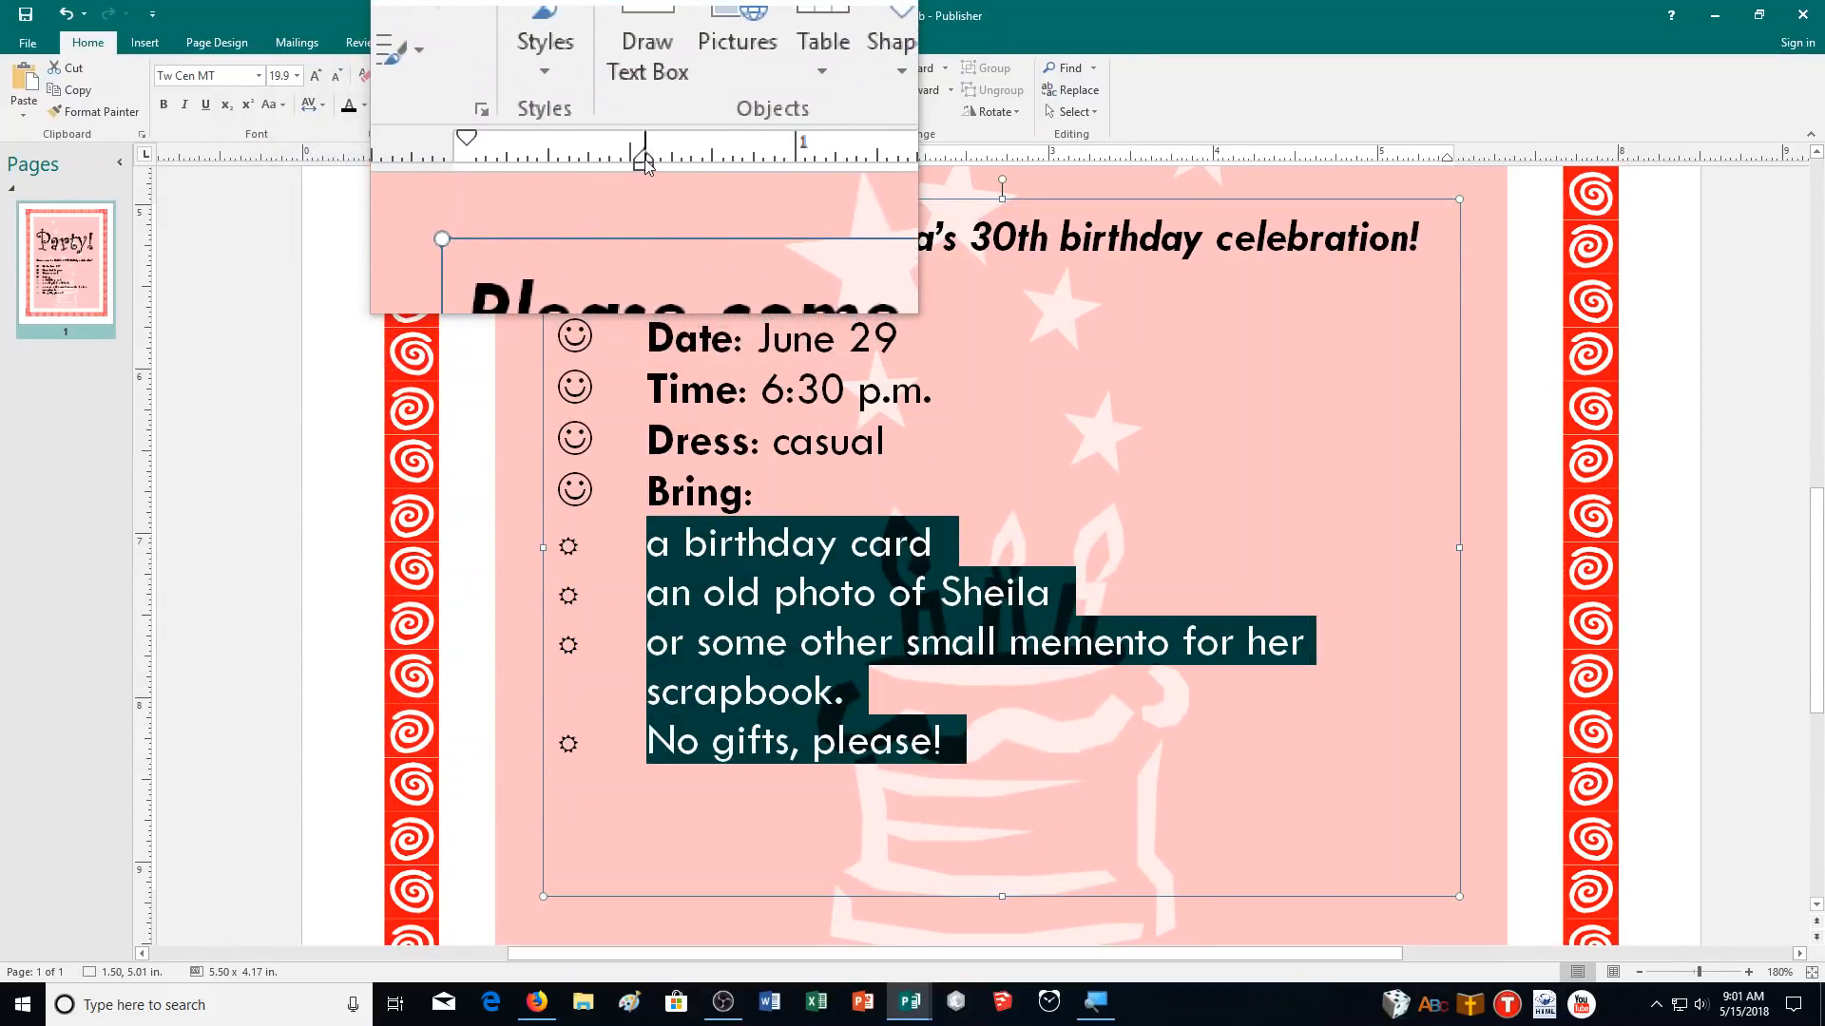
Step: Indent the four lines below Bring so their bullets align under the label, and slightly widen the gap between bullet and text
{"action": "mouse_move", "coordinate": [645, 163]}
{"action": "left_mouse_down"}
{"action": "mouse_move", "coordinate": [680, 168]}
{"action": "mouse_move", "coordinate": [570, 160]}
{"action": "mouse_move", "coordinate": [740, 162]}
{"action": "mouse_move", "coordinate": [650, 153]}
{"action": "left_mouse_up"}
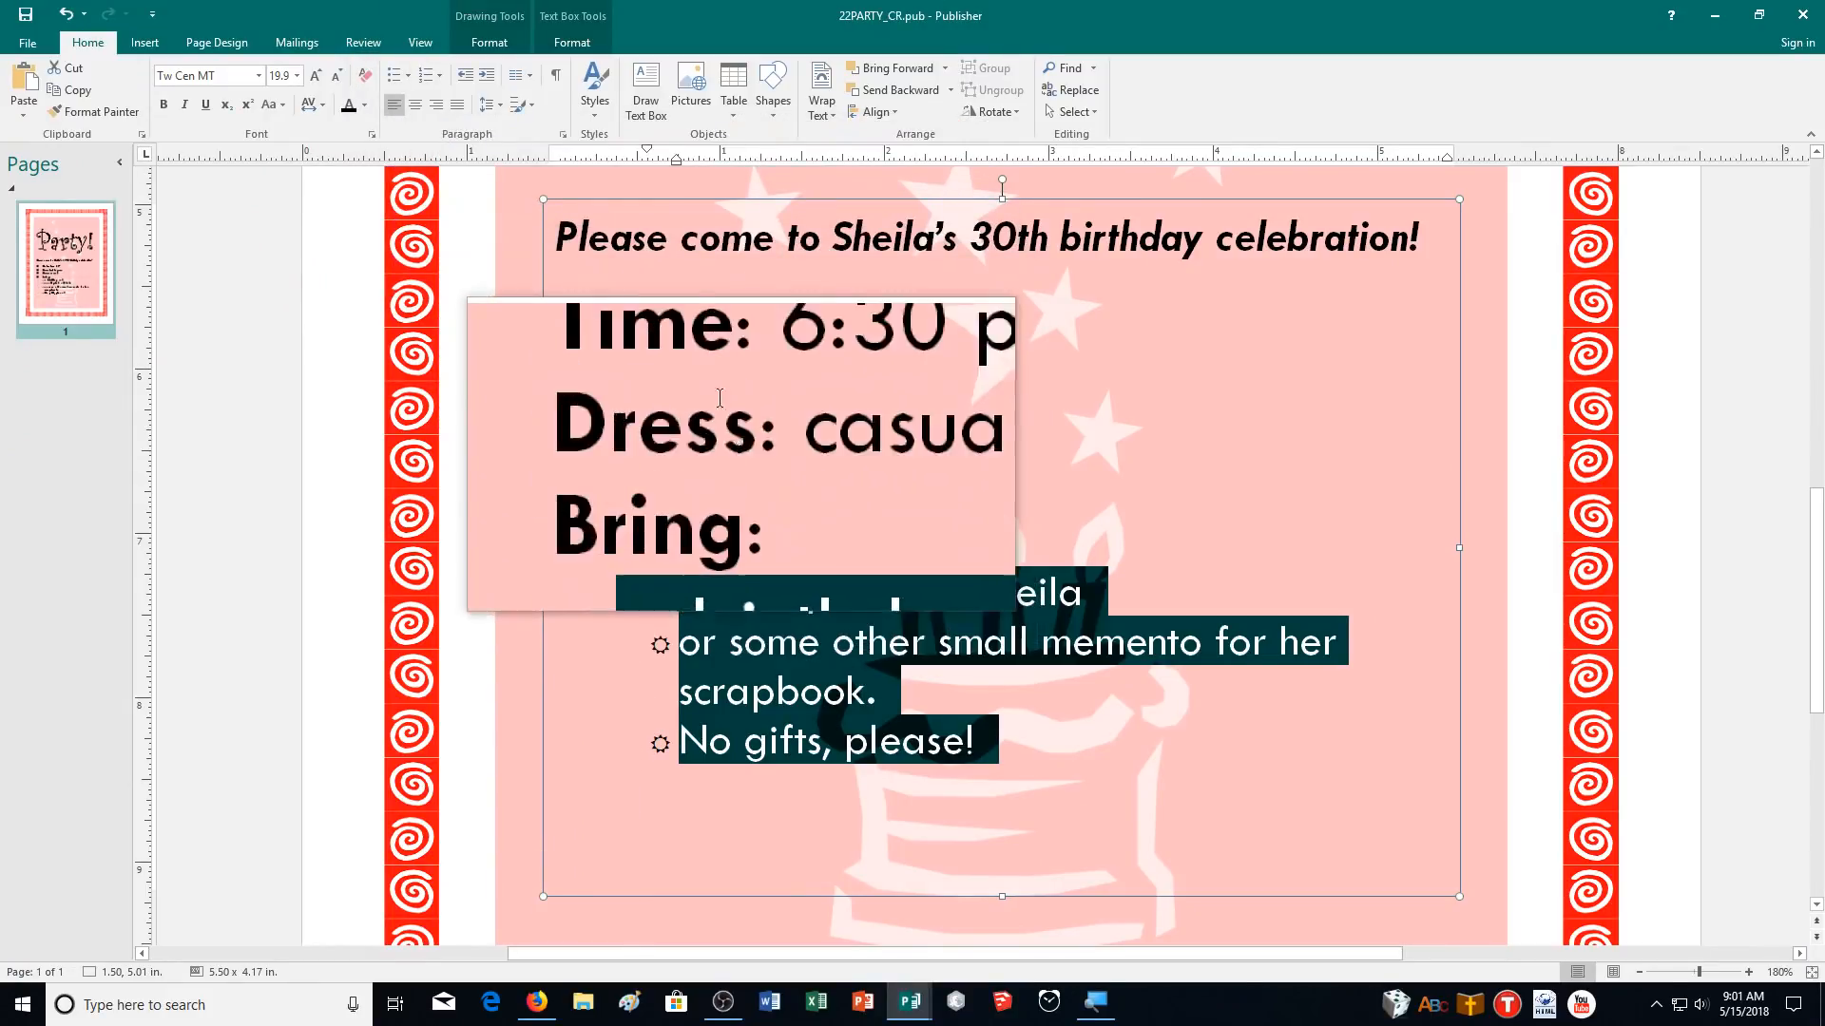
{"action": "left_click_drag", "start_coordinate": [676, 155], "coordinate": [693, 163]}
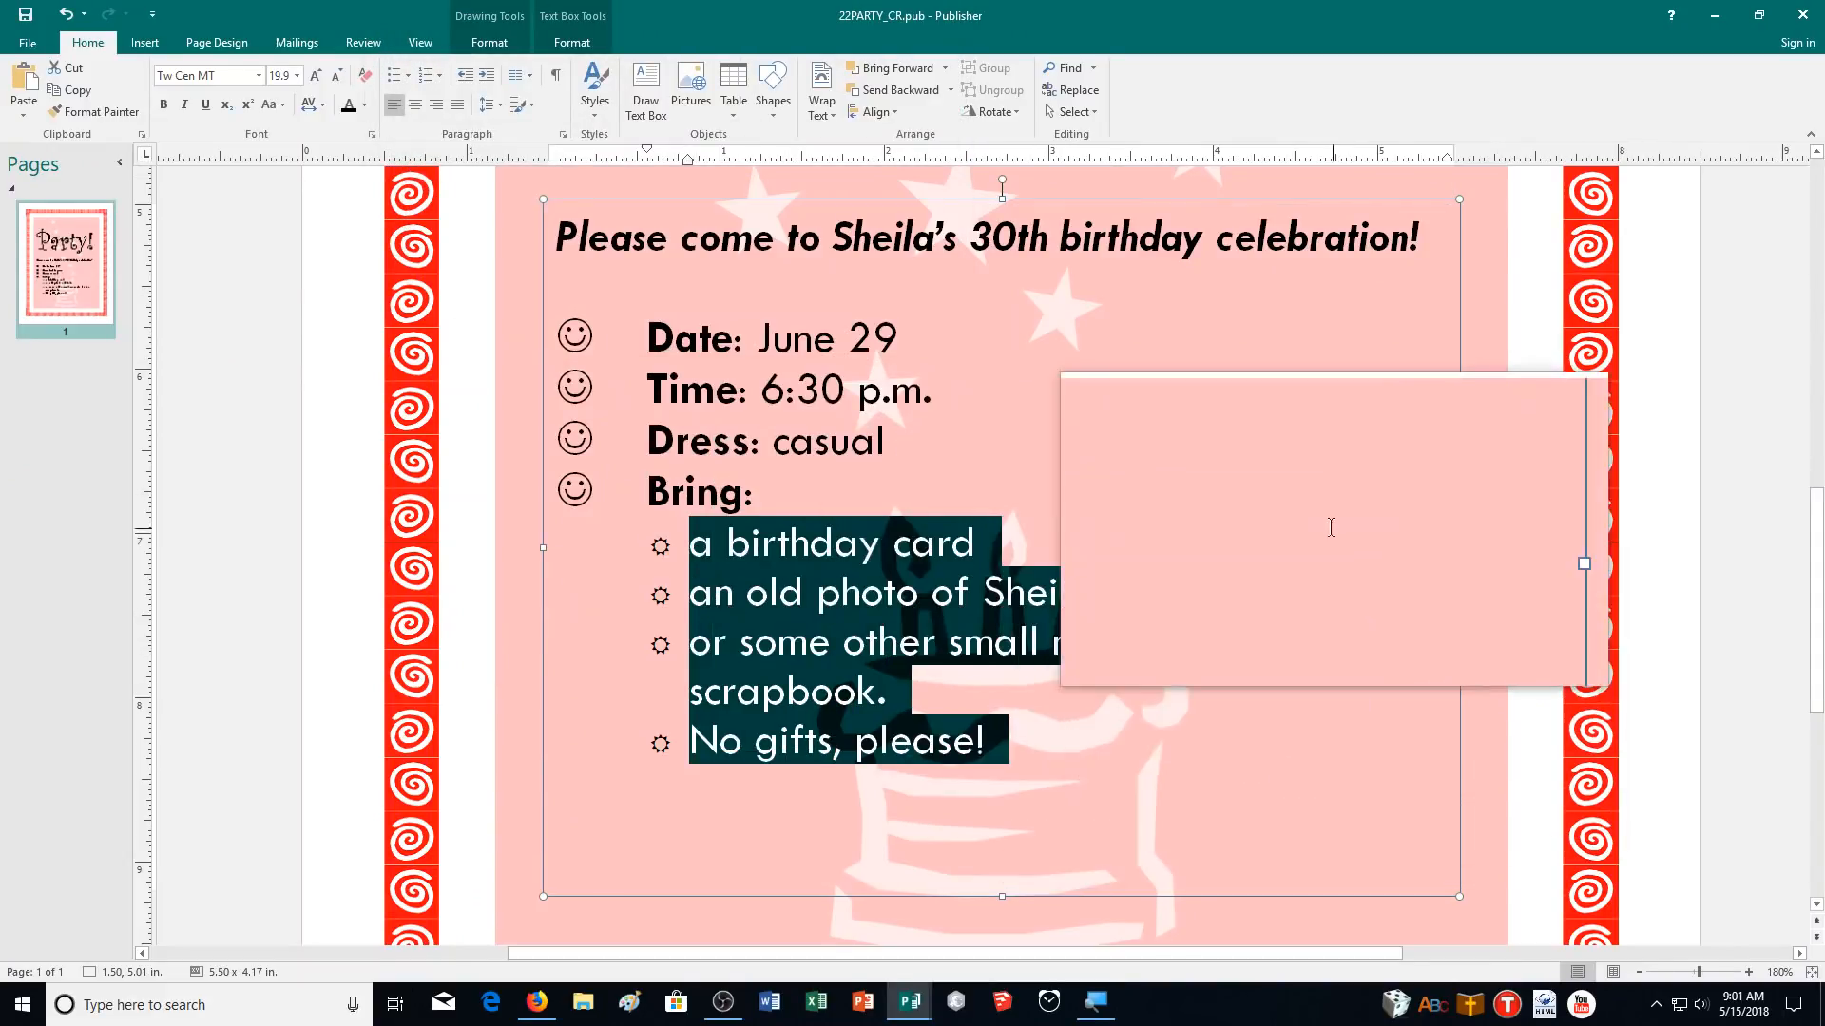
{"action": "left_click", "coordinate": [1229, 404]}
{"action": "scroll", "coordinate": [1226, 559], "scroll_direction": "up", "scroll_amount": 3}
{"action": "scroll", "coordinate": [1201, 533], "scroll_direction": "down", "scroll_amount": 2}
{"action": "scroll", "coordinate": [1199, 532], "scroll_direction": "down", "scroll_amount": 1}
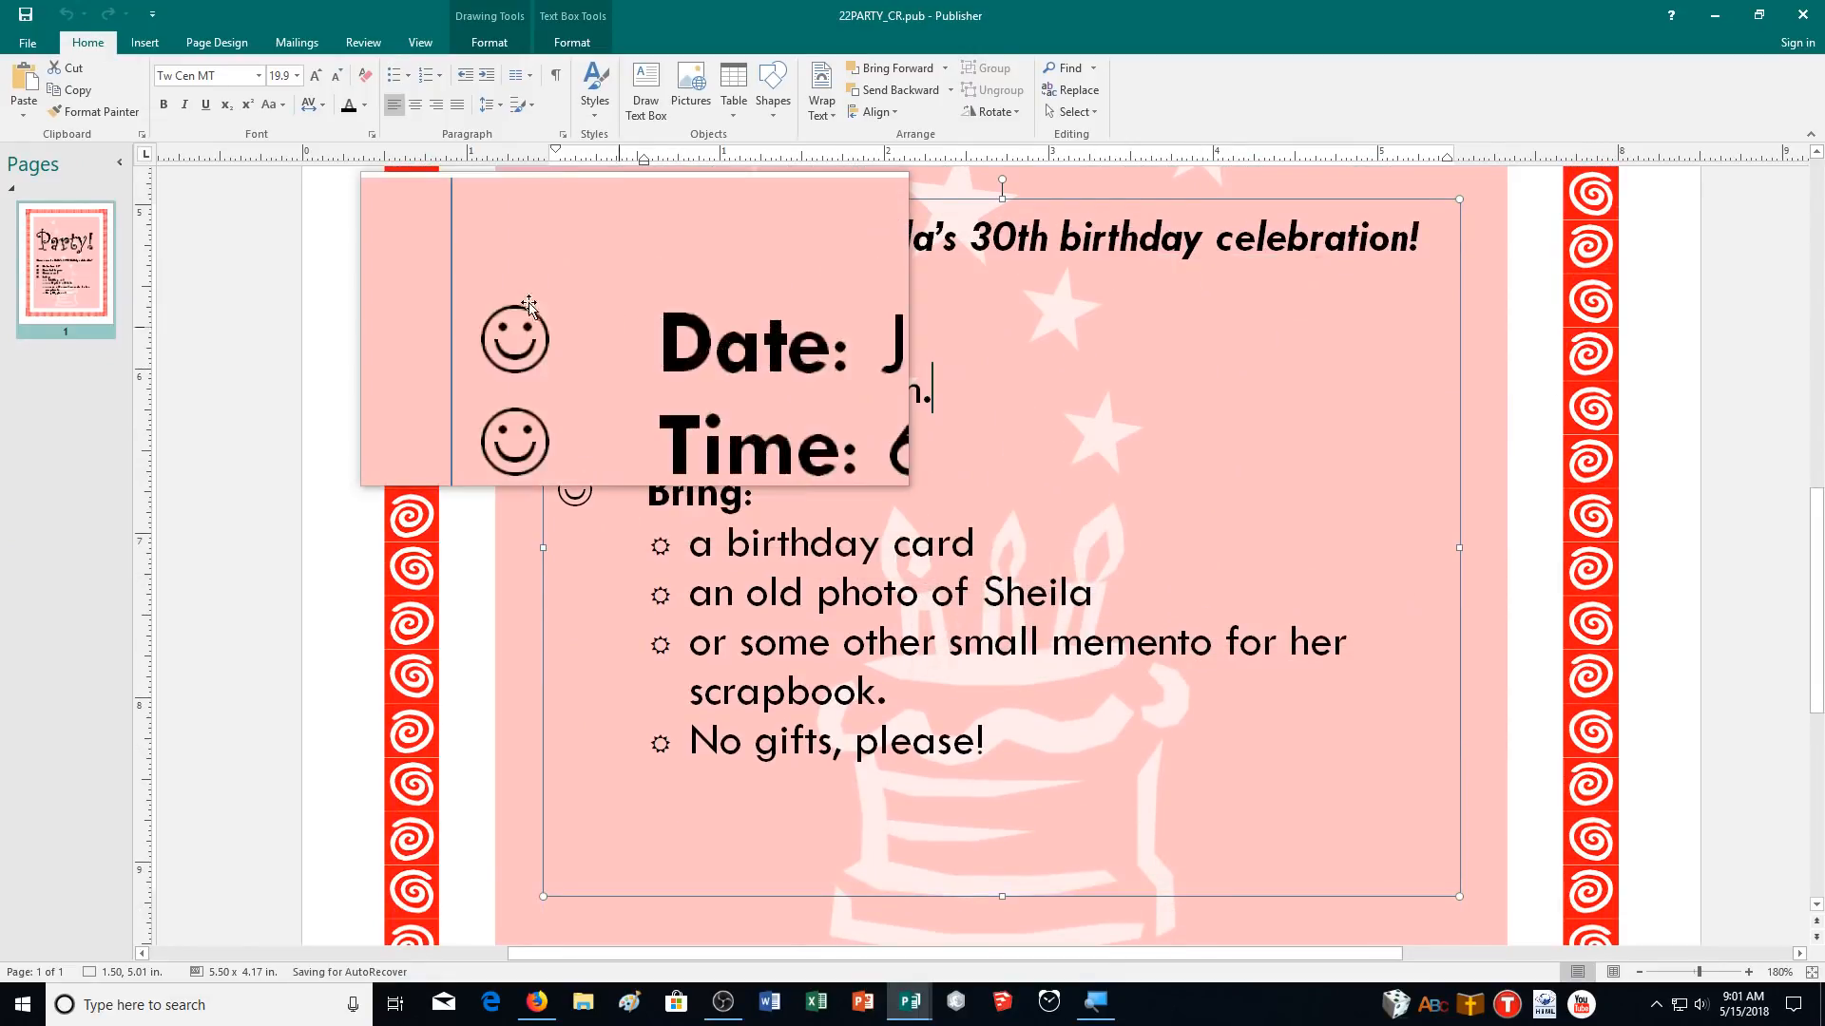
Step: Print the party invitation with Microsoft Print to PDF, saving the output as 22PARTY_CR in the CA Demonstration folder
{"action": "left_click", "coordinate": [24, 43]}
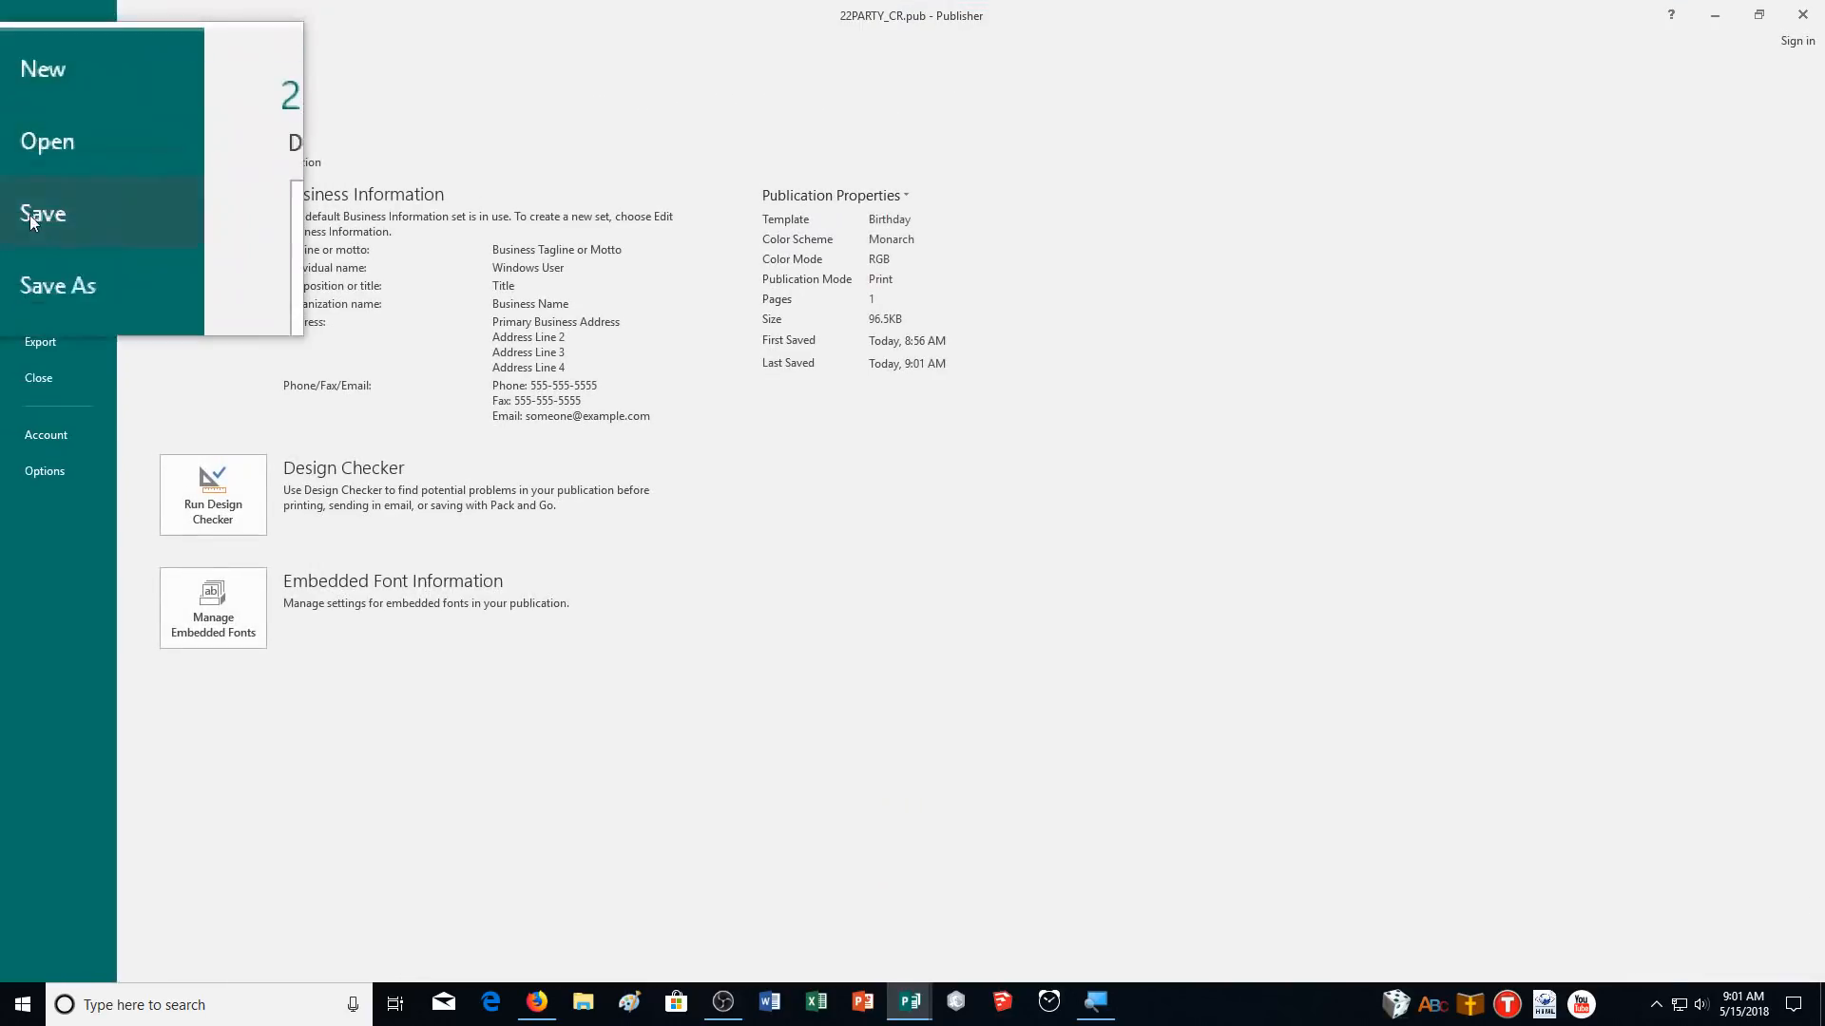
{"action": "left_click", "coordinate": [36, 272]}
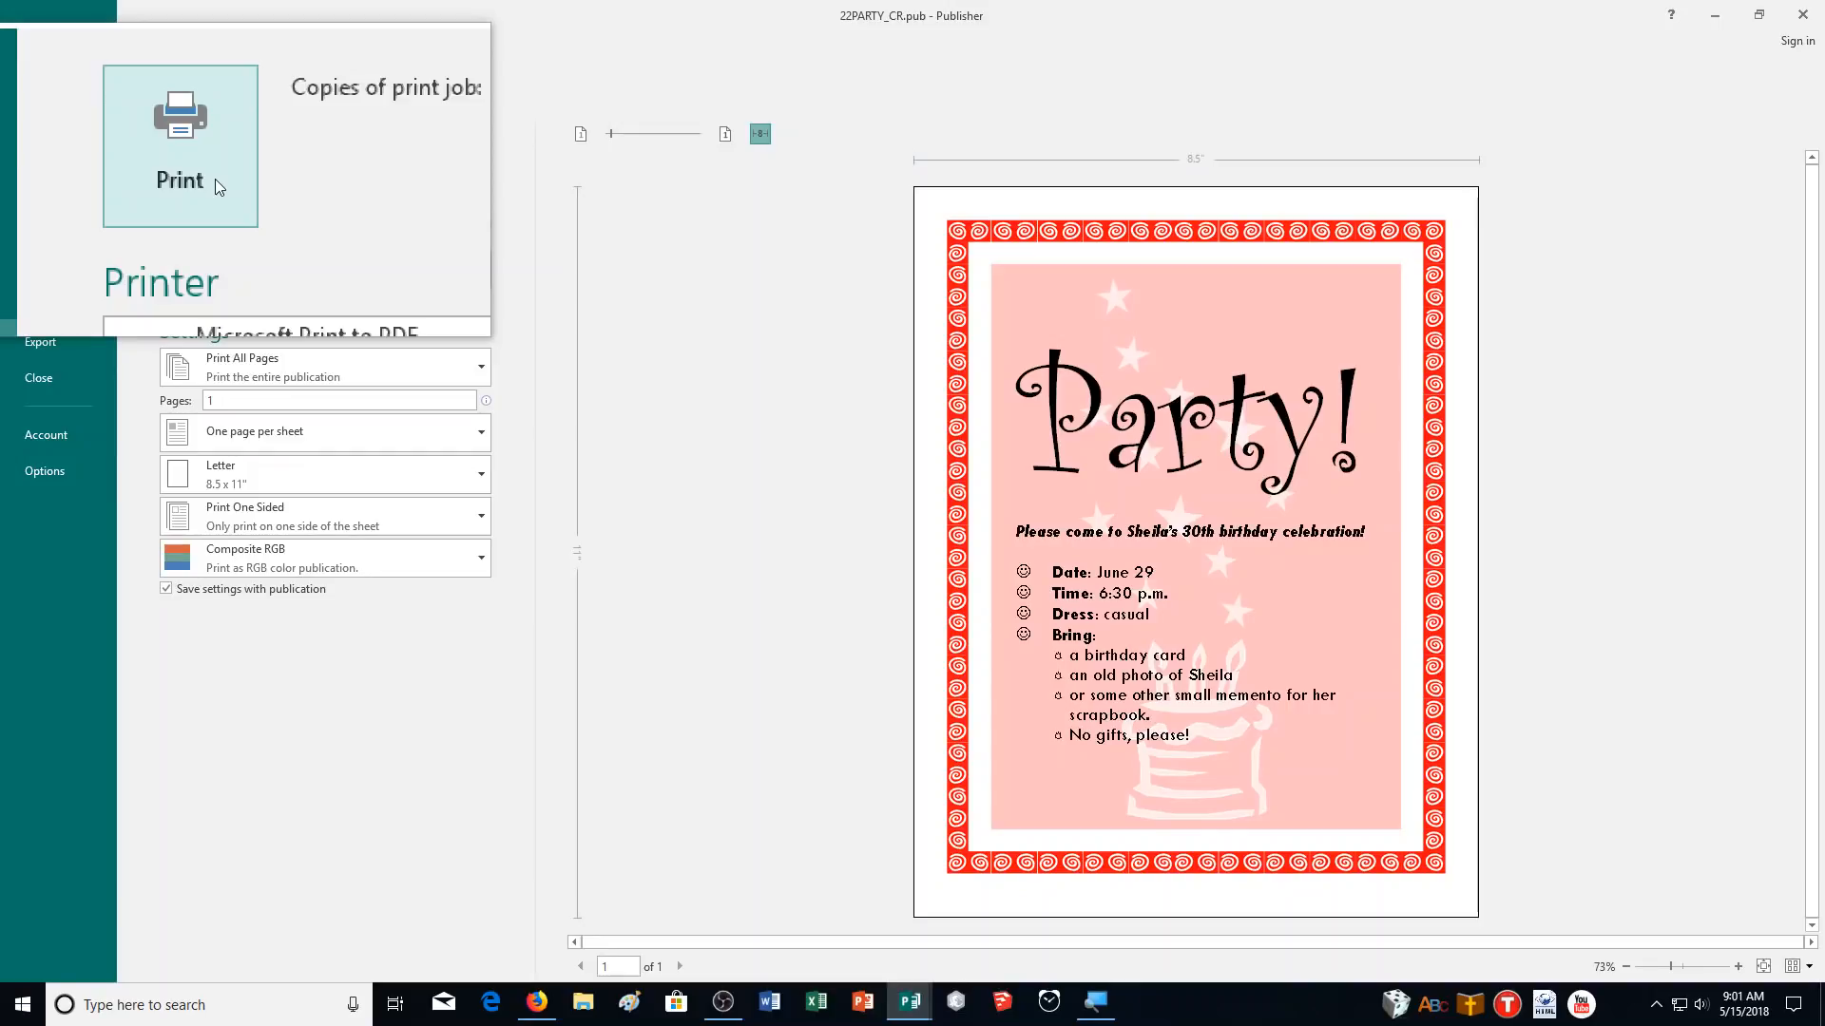
{"action": "left_click", "coordinate": [215, 179]}
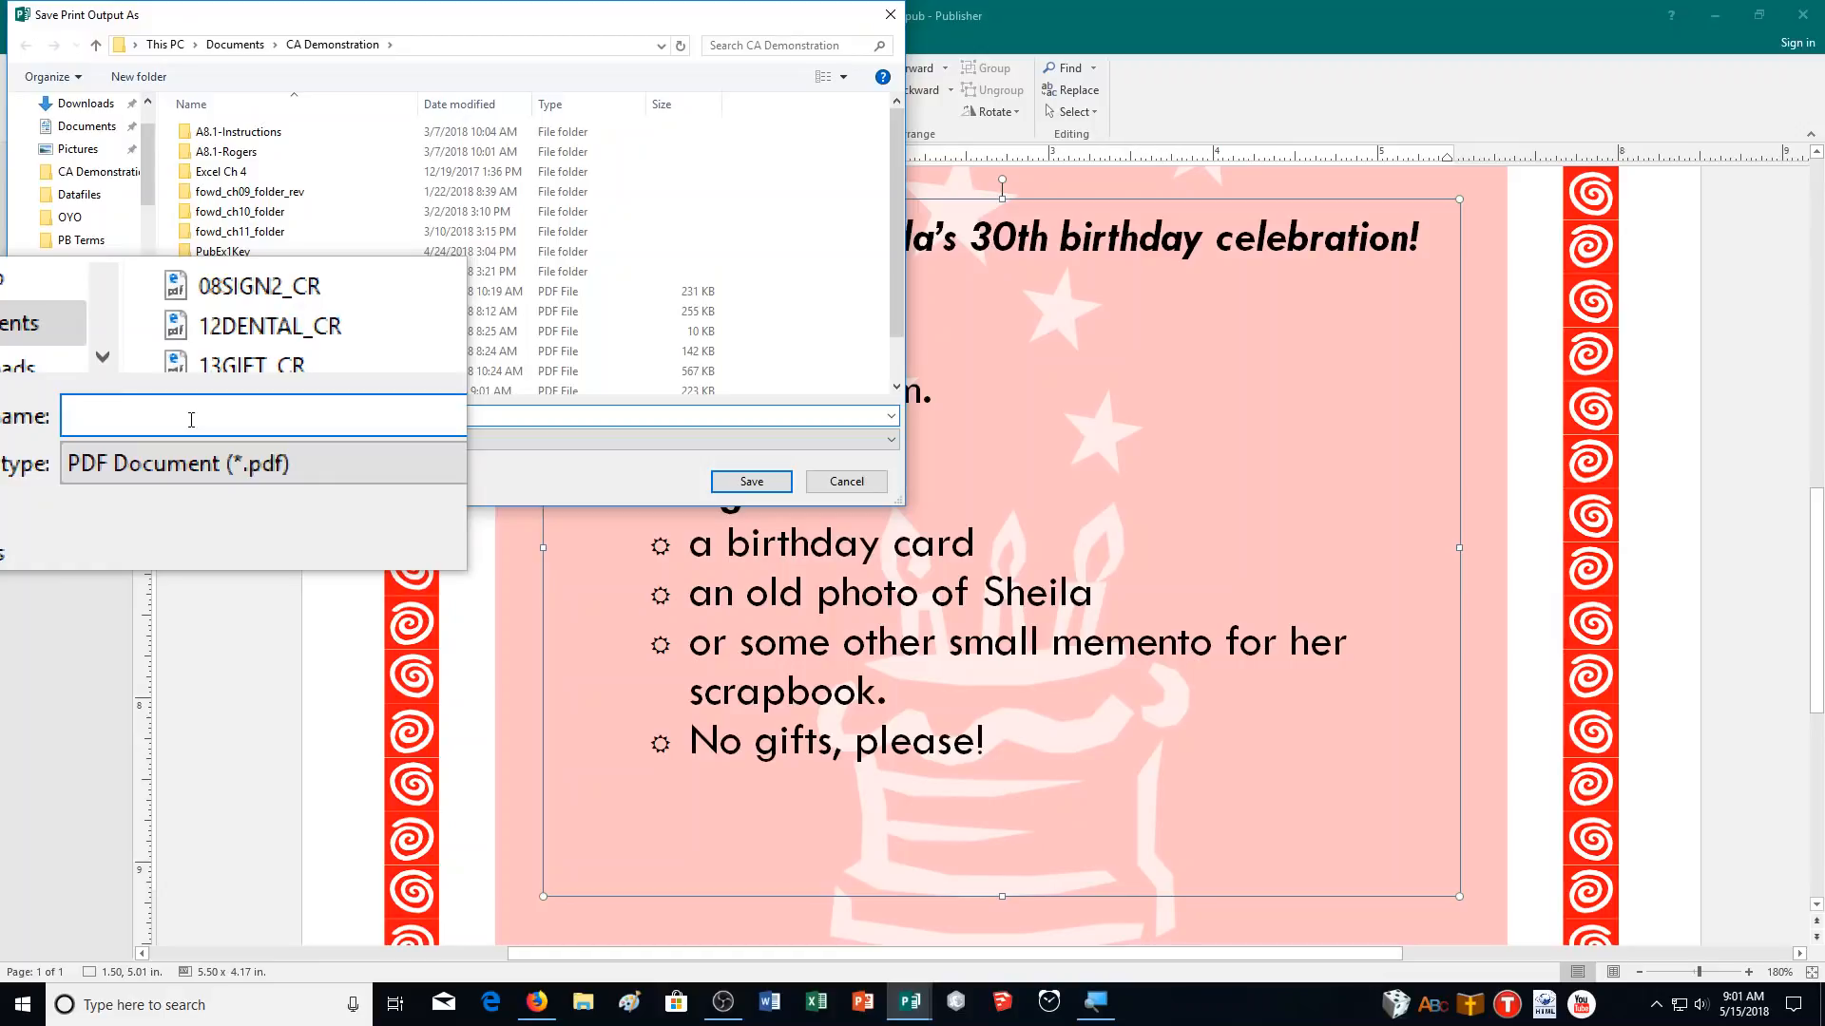
{"action": "type", "text": "22PARTY_CR"}
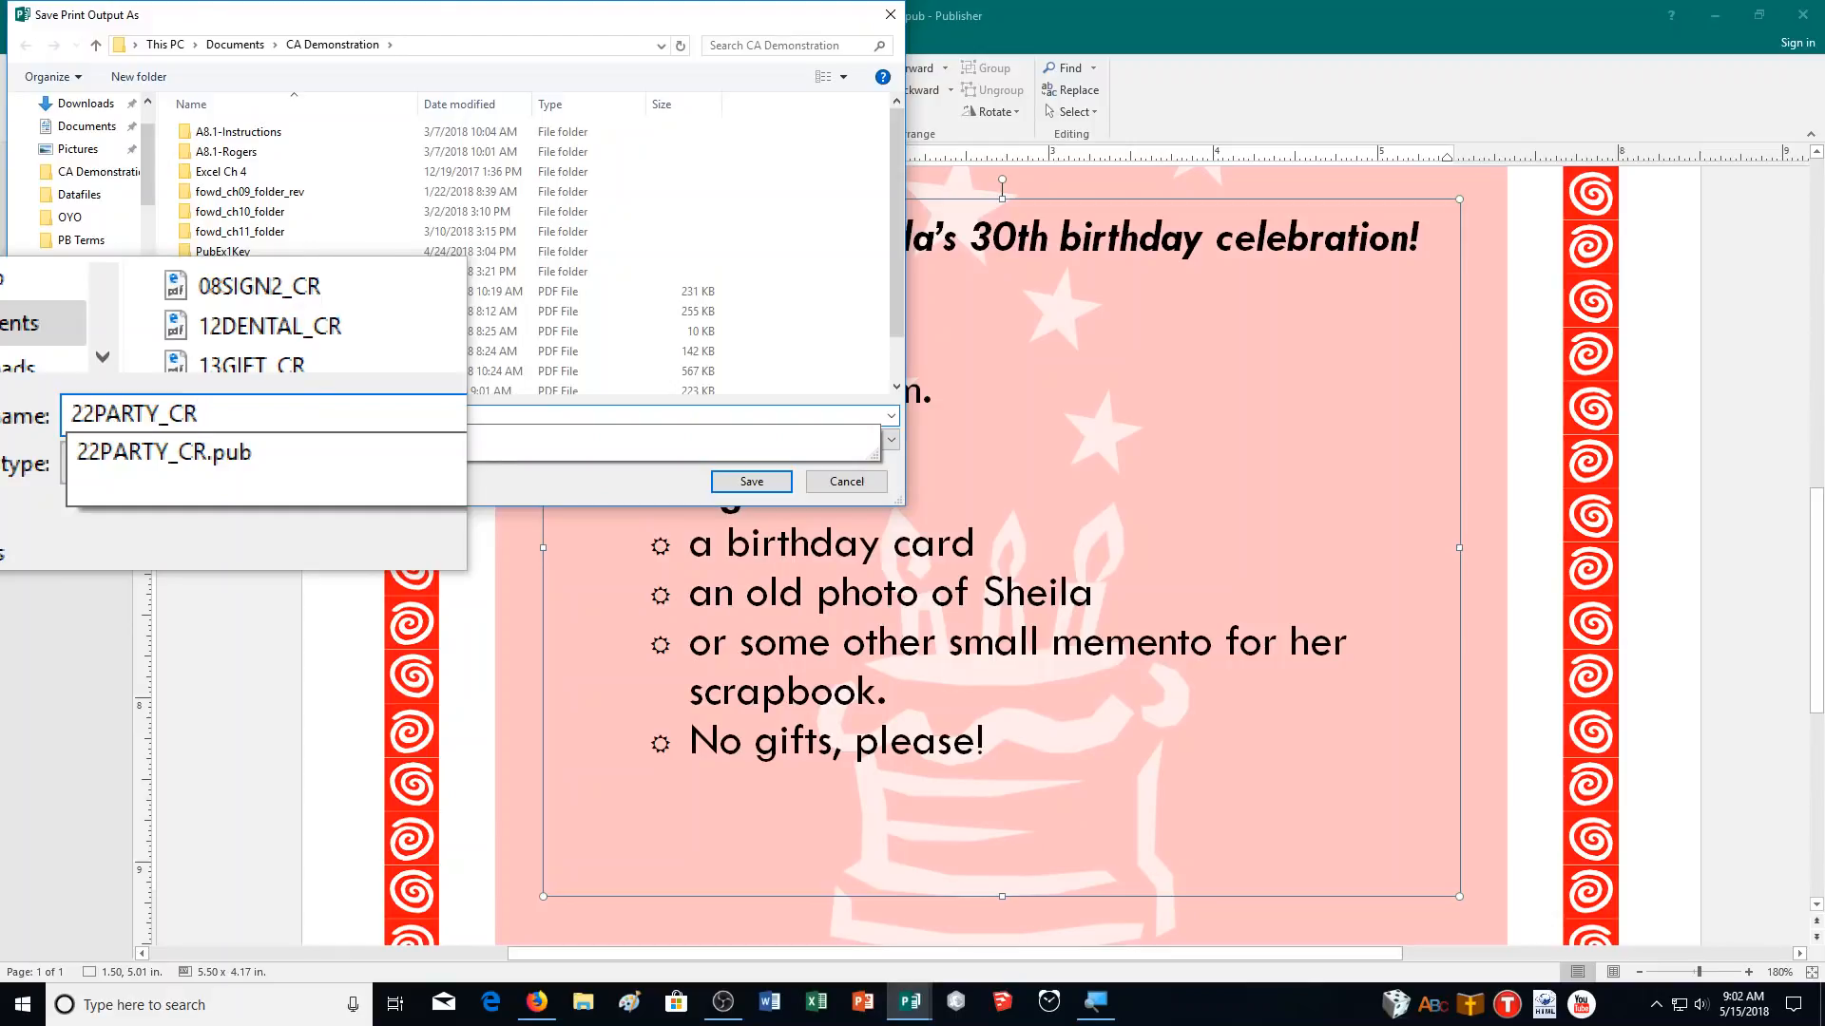
{"action": "key", "text": "Return"}
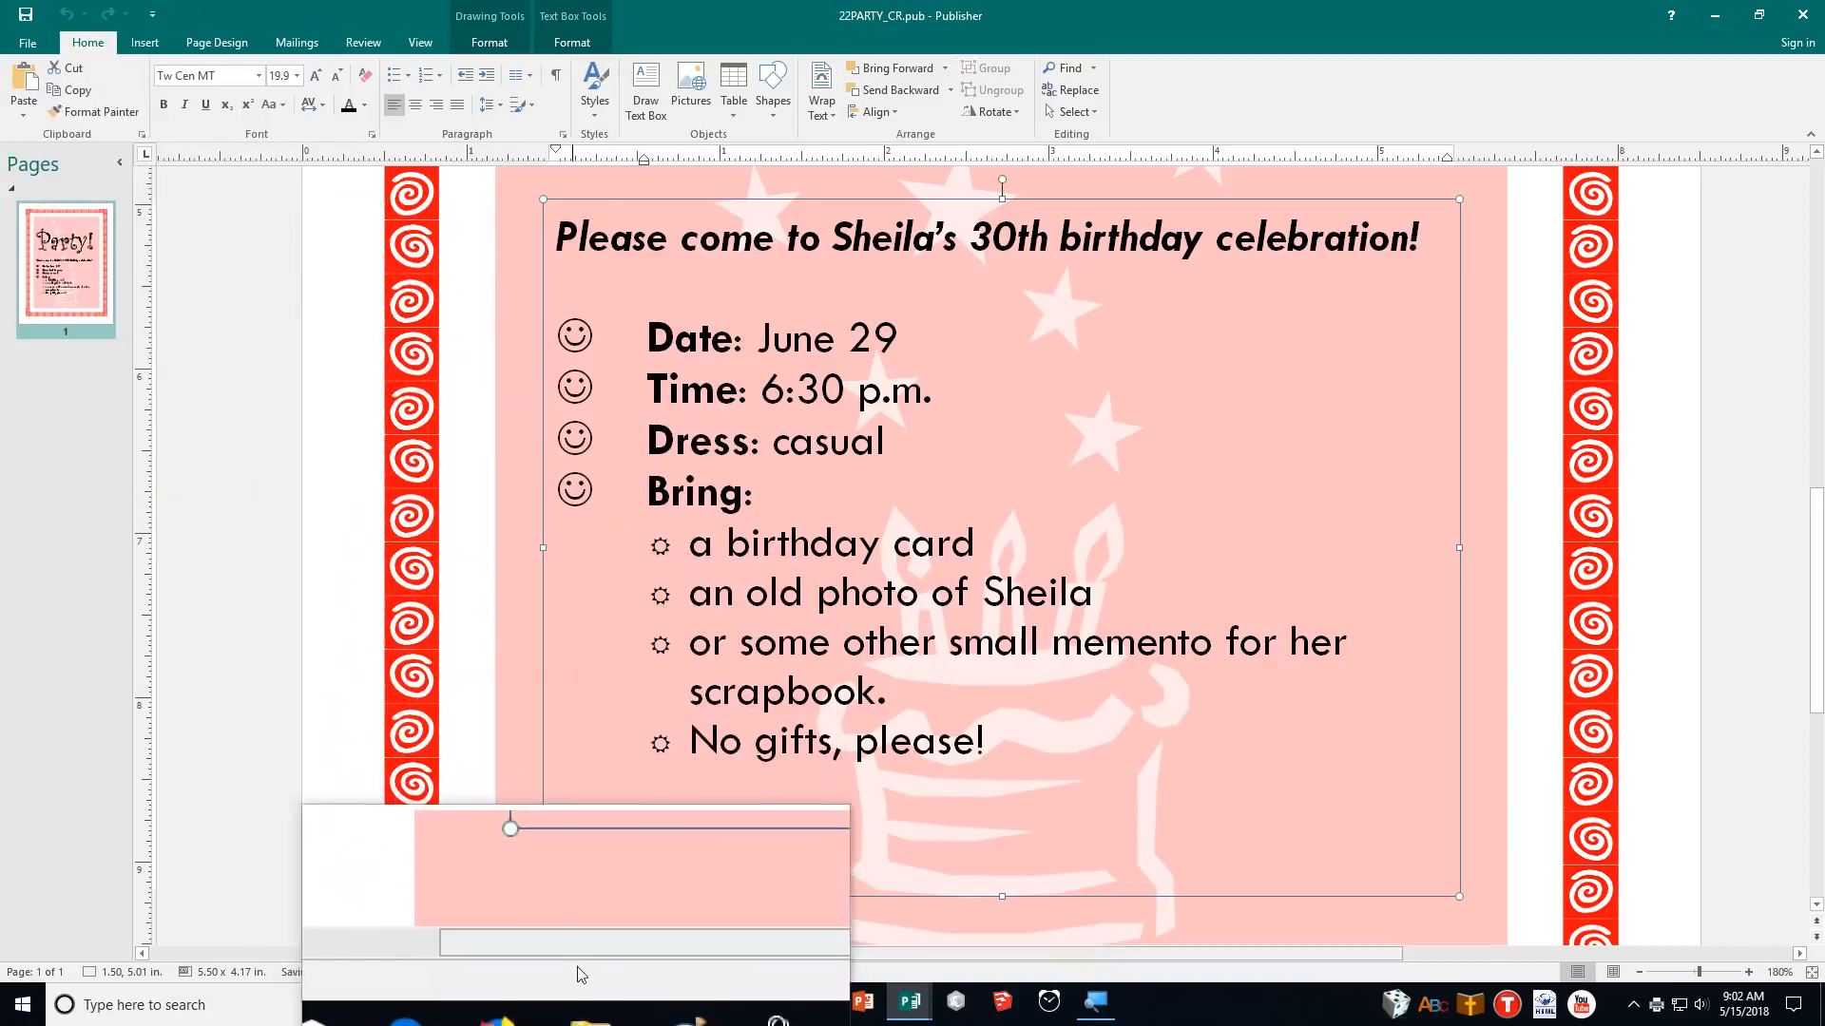
Step: Switch to File Explorer and open the CA Demonstration folder in Documents
{"action": "left_click", "coordinate": [582, 1003]}
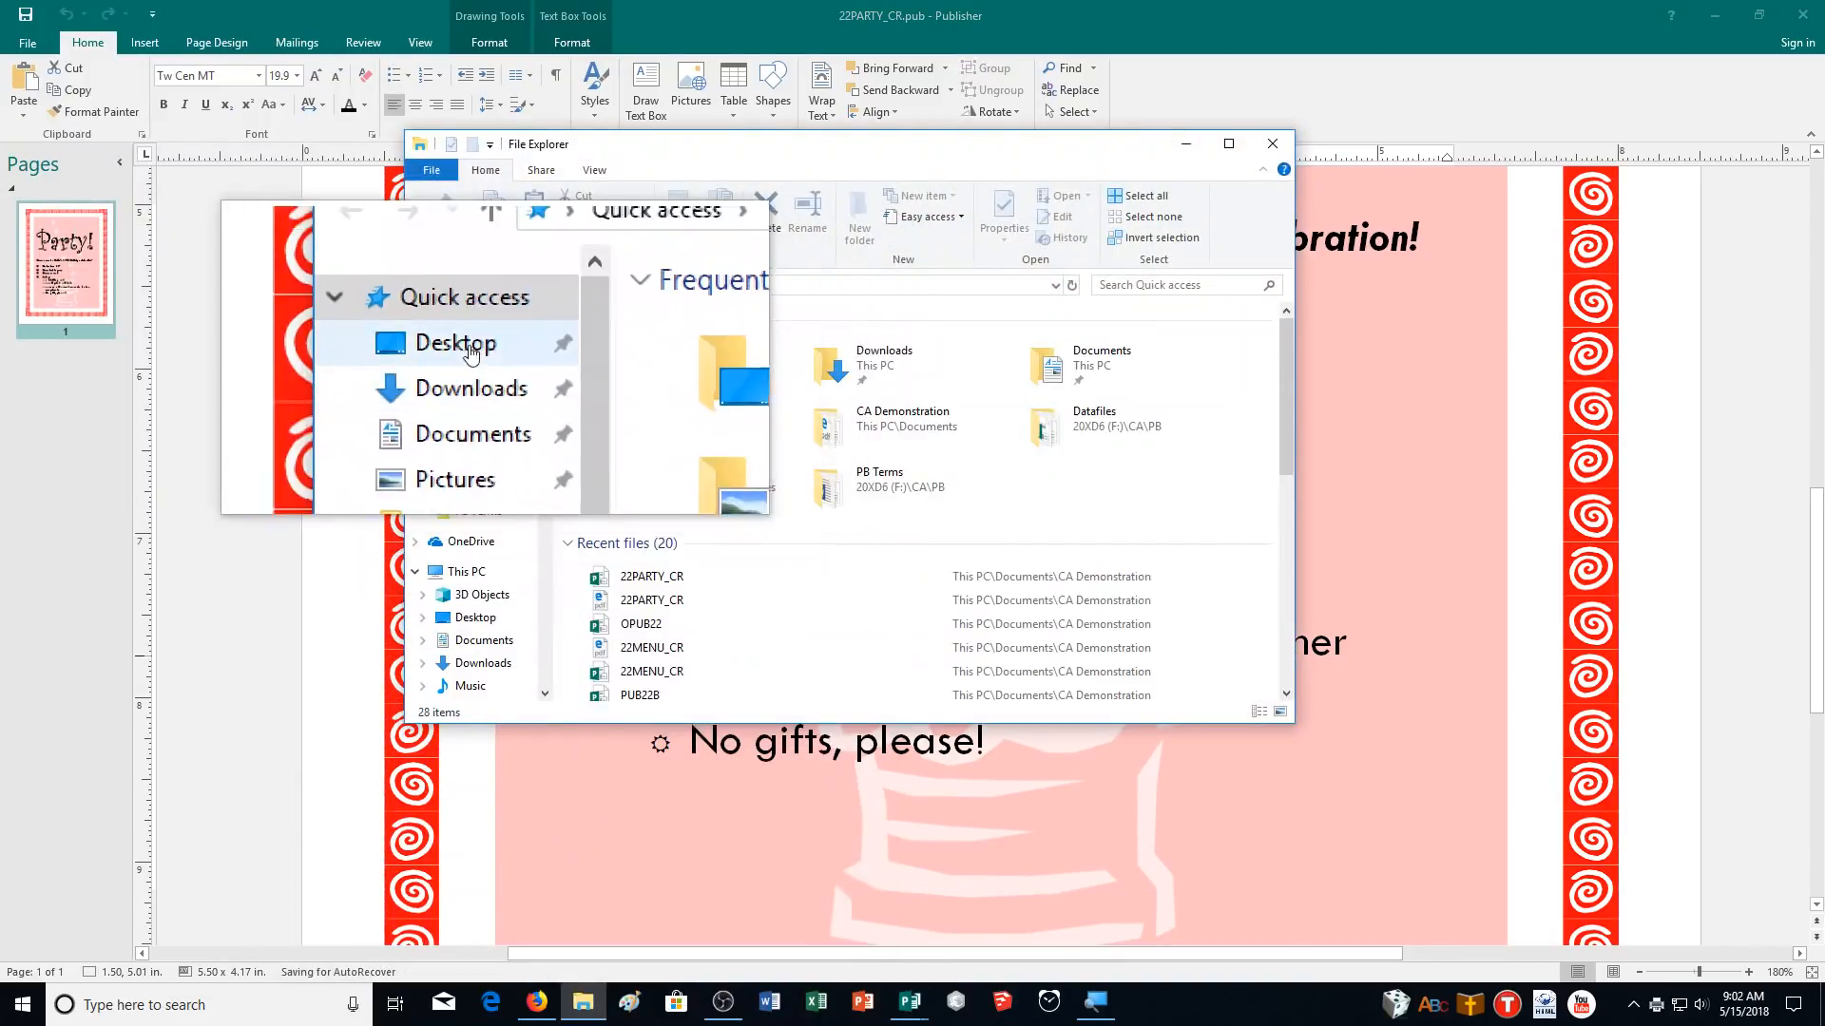
{"action": "left_click", "coordinate": [489, 382]}
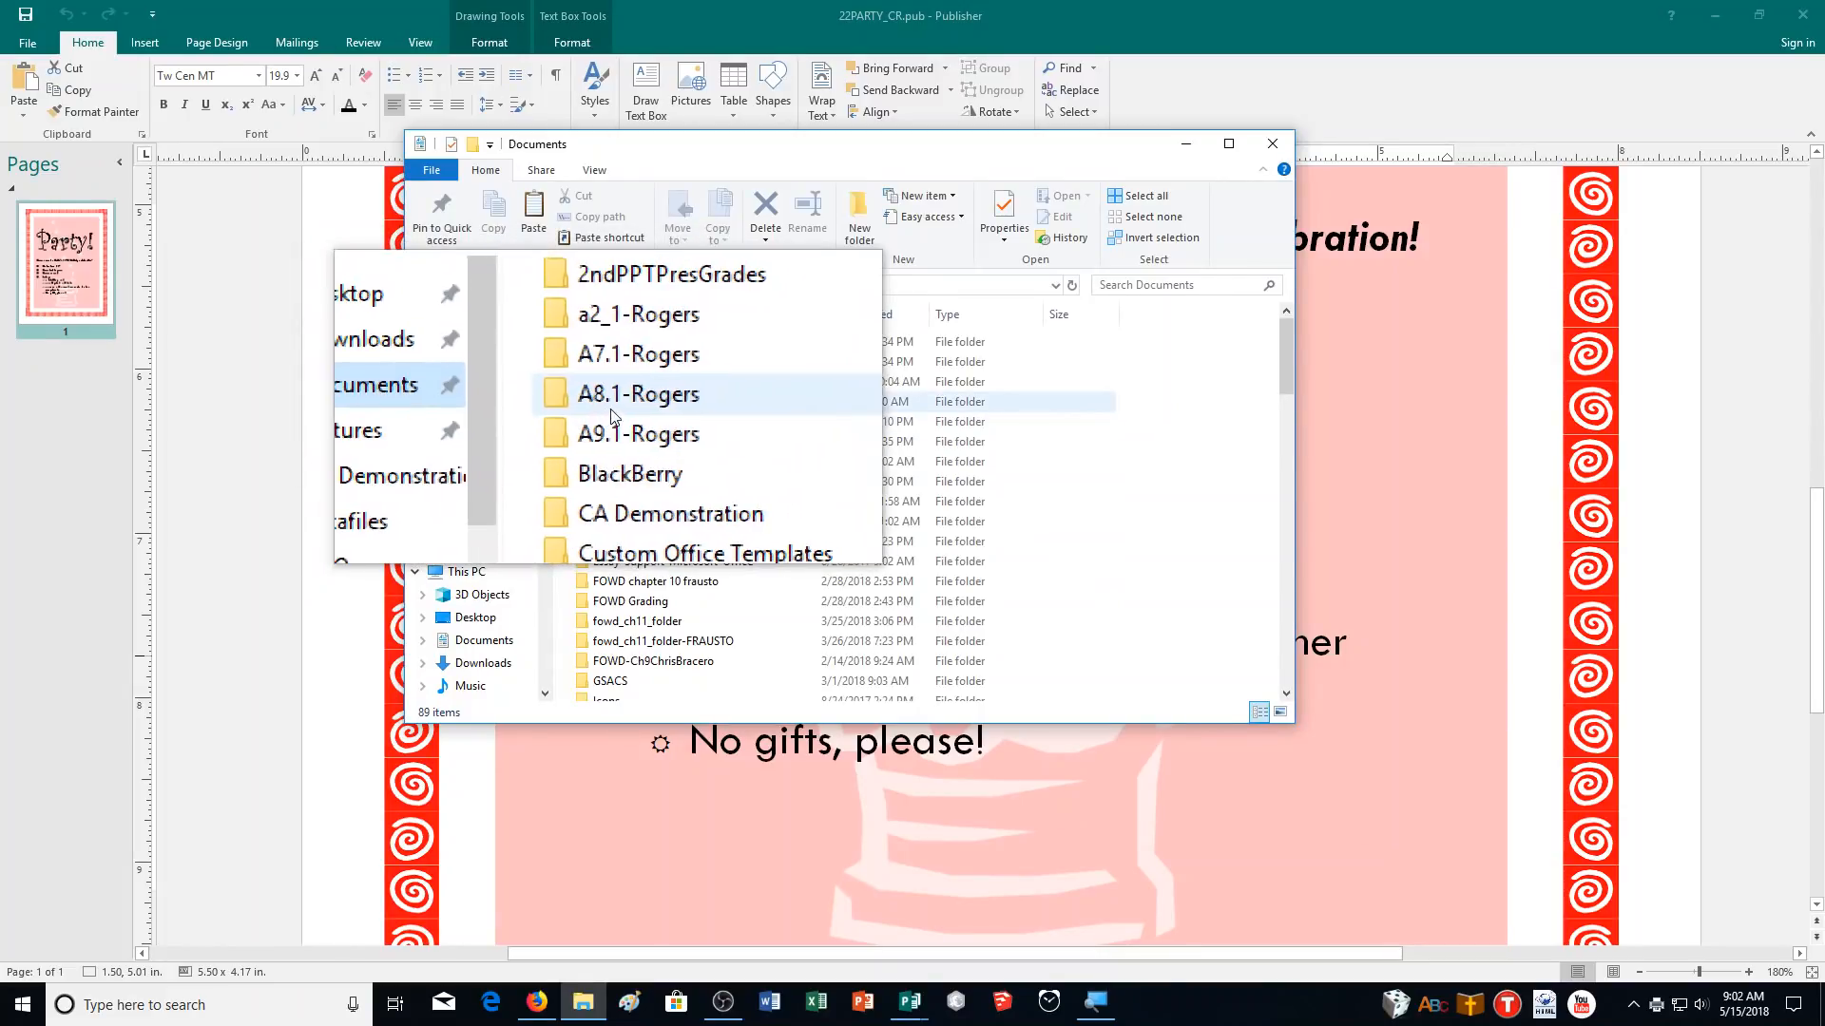
{"action": "double_click", "coordinate": [641, 470]}
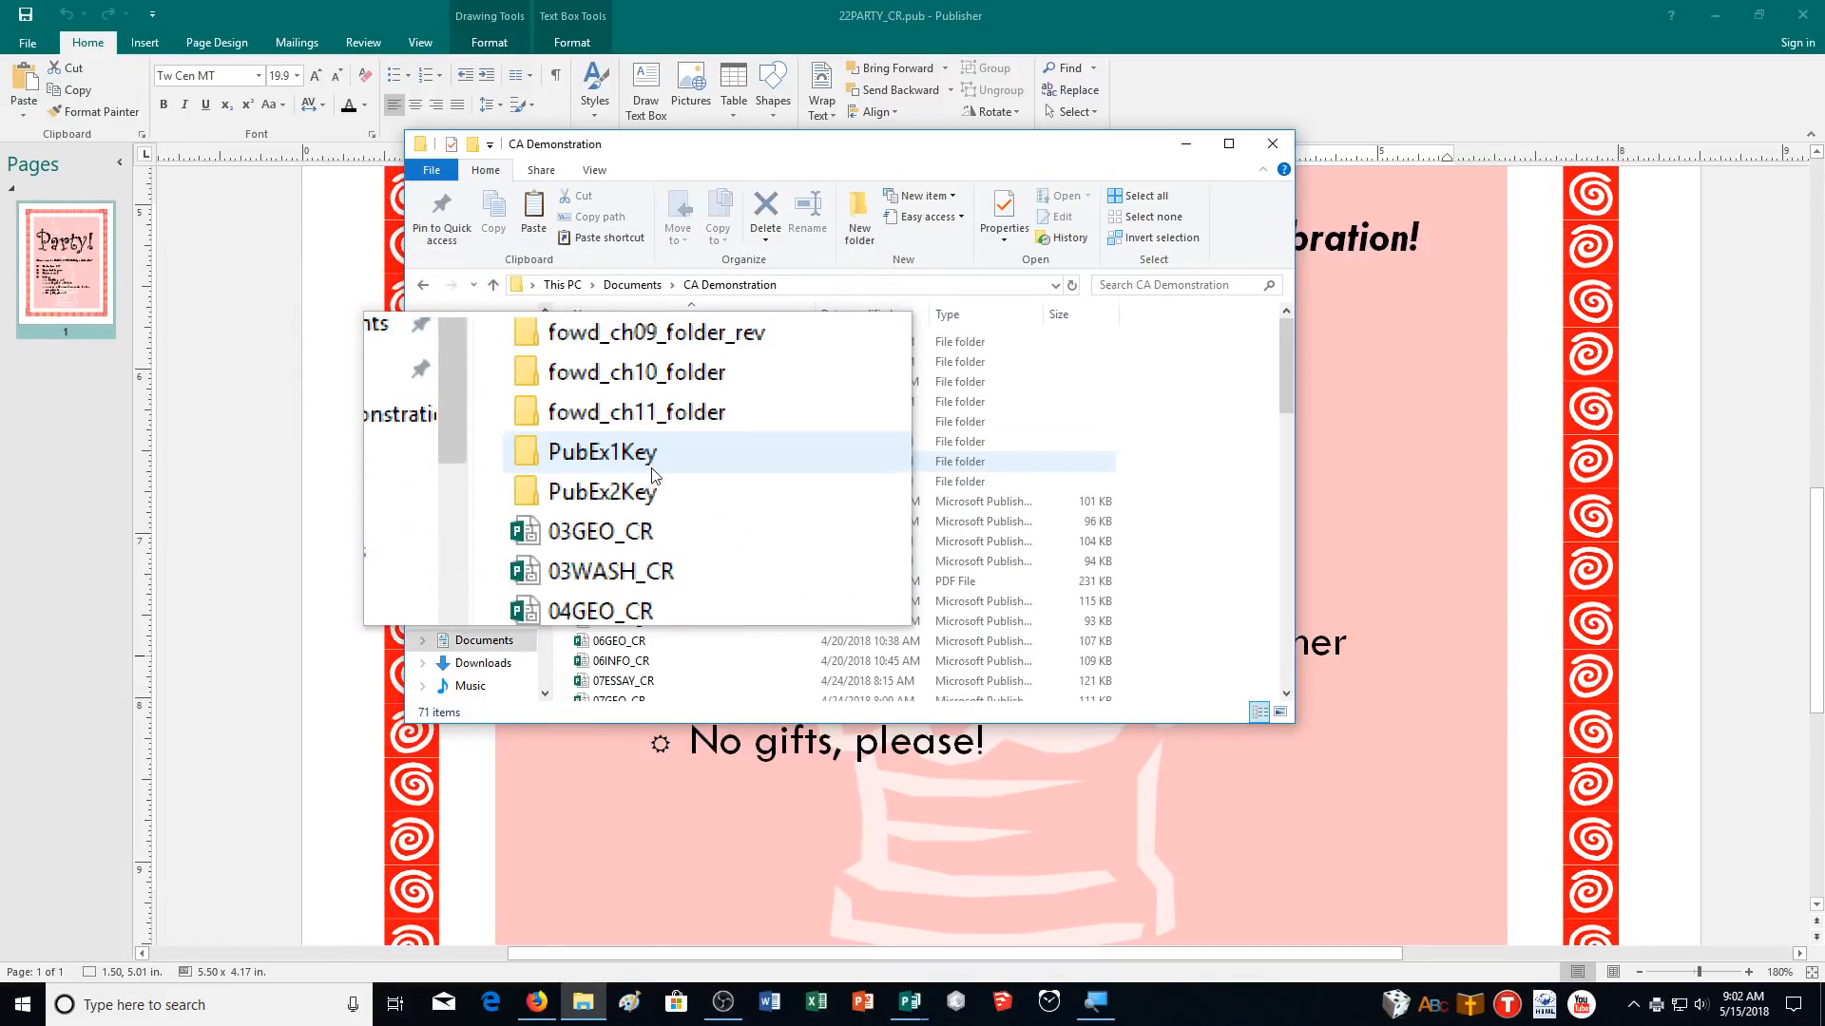
Step: Select the 22INFO_CR publication together with the publication and PDF versions of 22MENU_CR and 22PARTY_CR
{"action": "scroll", "coordinate": [675, 495], "scroll_direction": "down", "scroll_amount": 4}
{"action": "scroll", "coordinate": [675, 507], "scroll_direction": "down", "scroll_amount": 8}
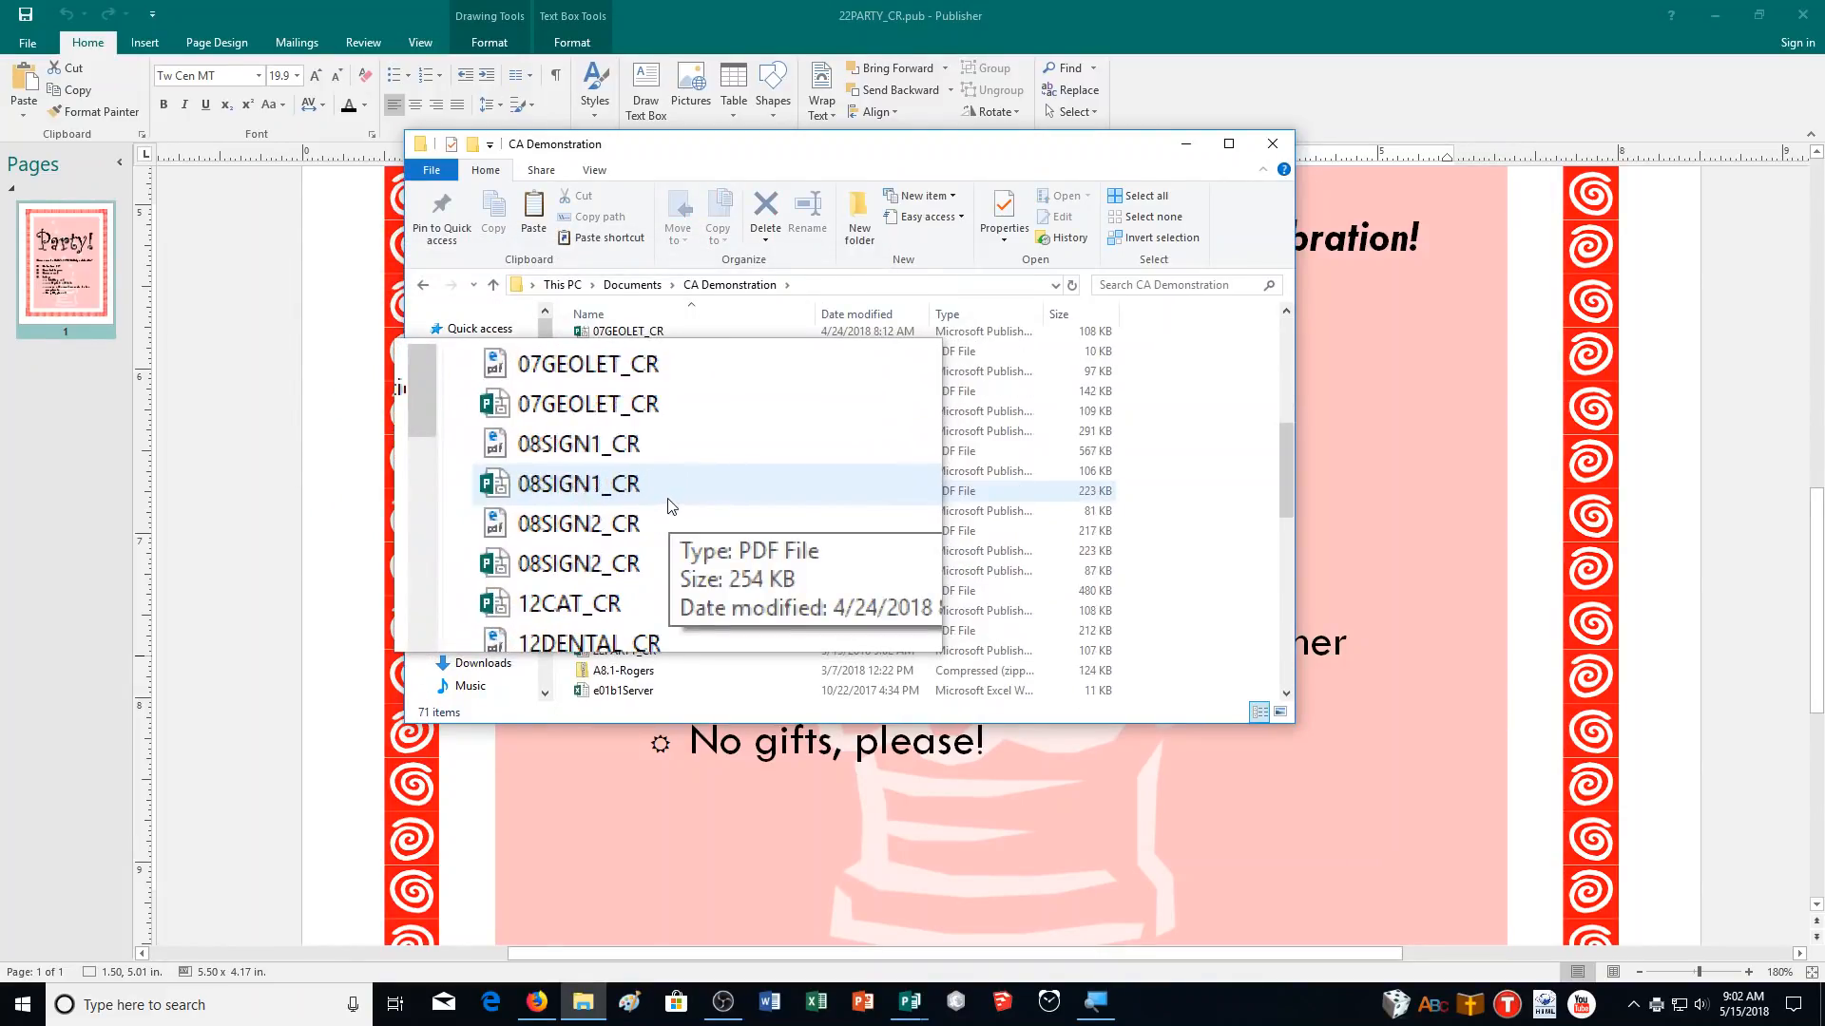
{"action": "scroll", "coordinate": [672, 506], "scroll_direction": "up", "scroll_amount": 2}
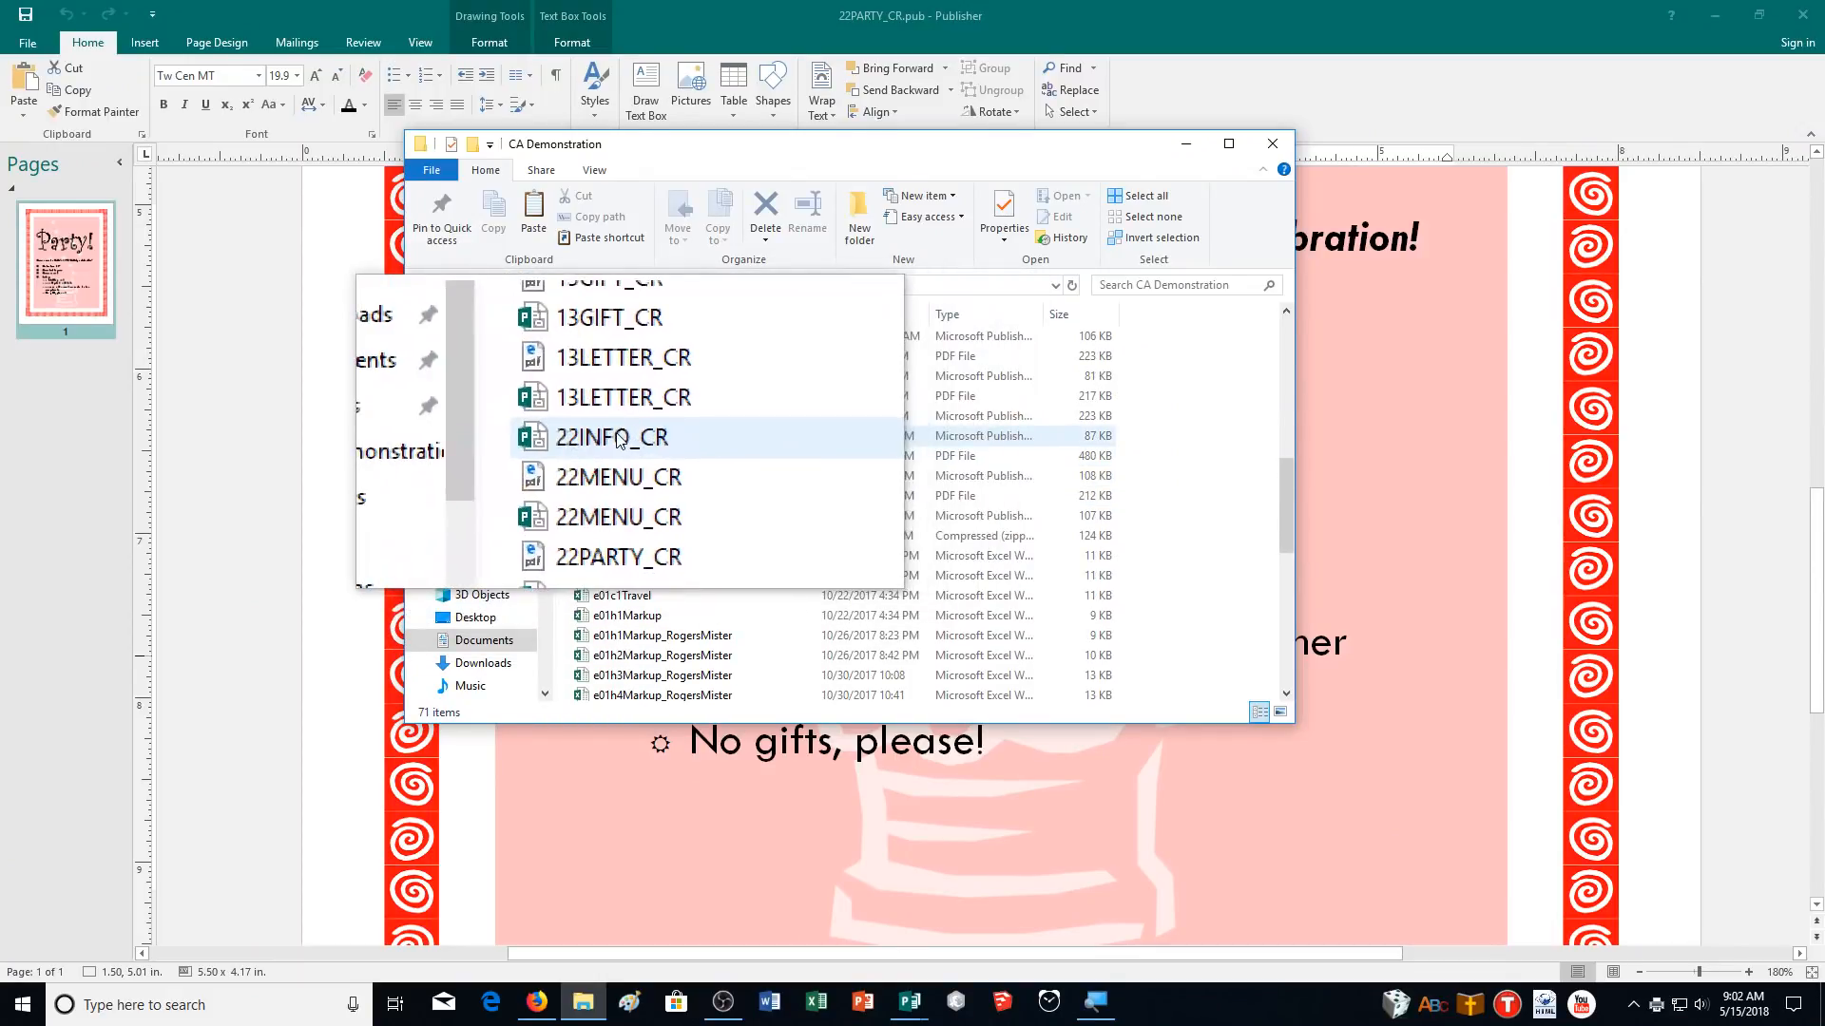
{"action": "left_click", "coordinate": [616, 515]}
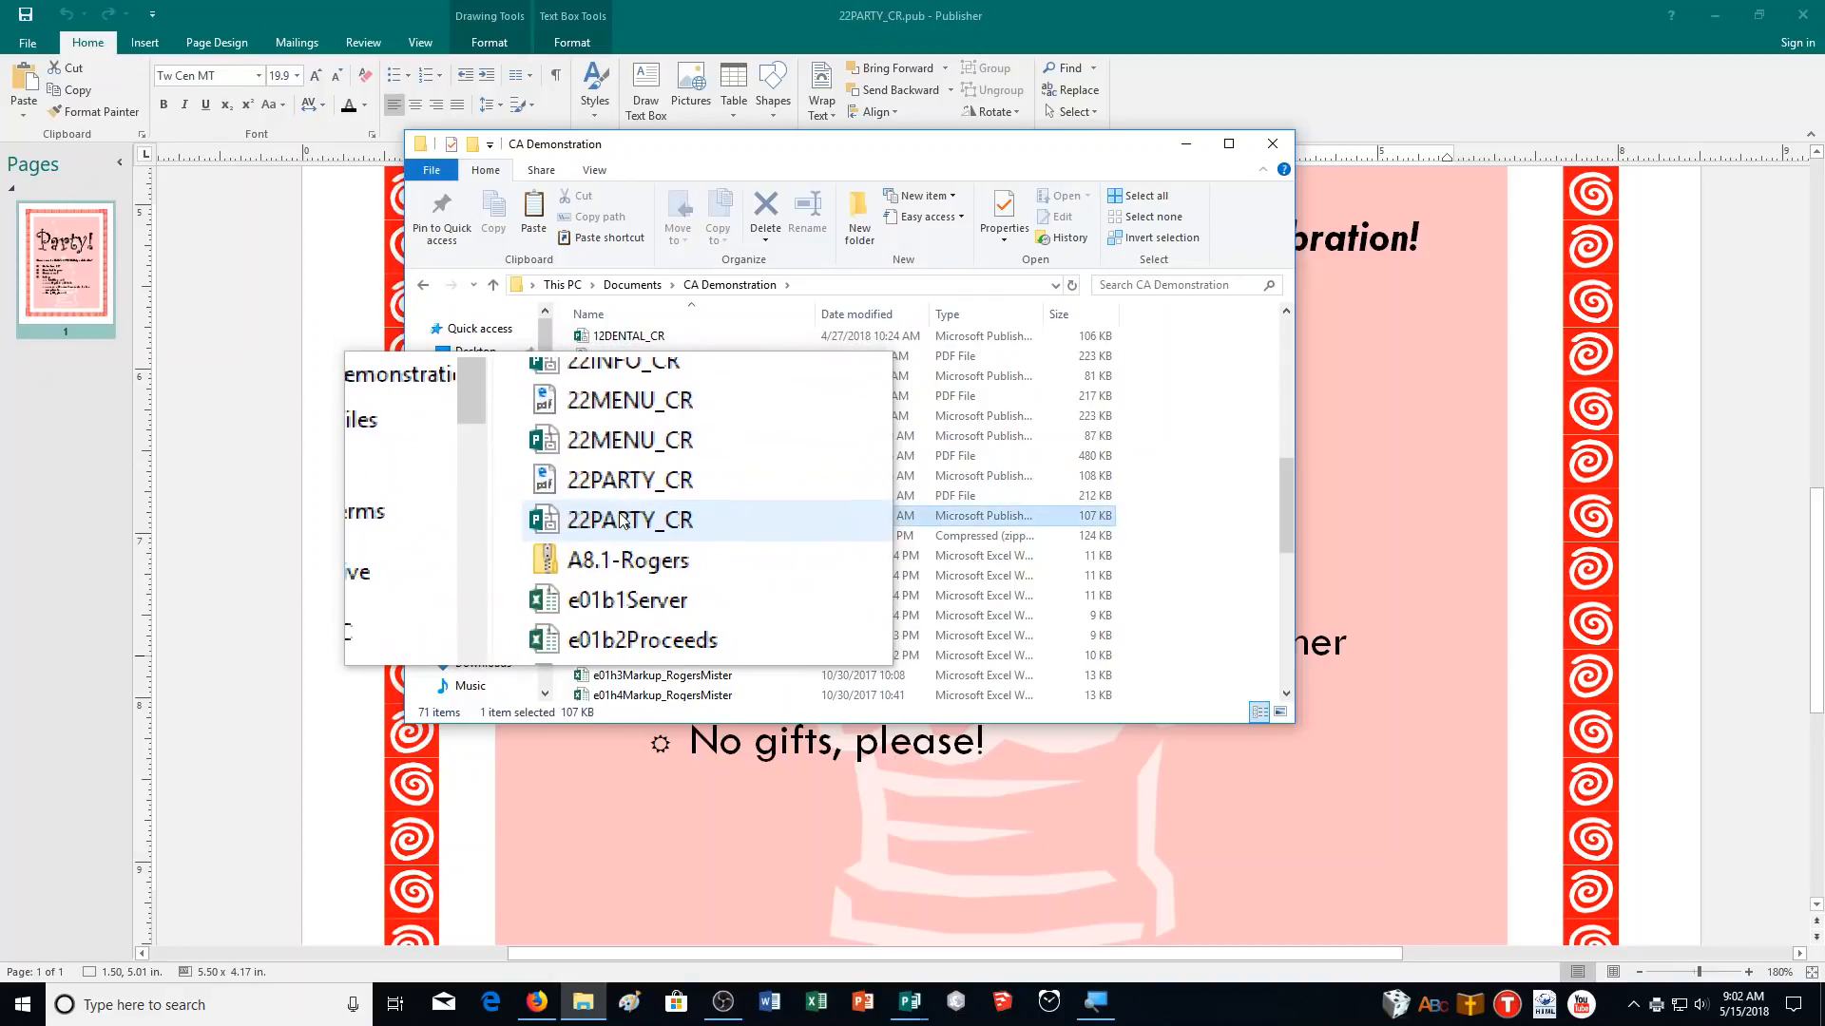
{"action": "left_click", "coordinate": [616, 460], "text": "shift"}
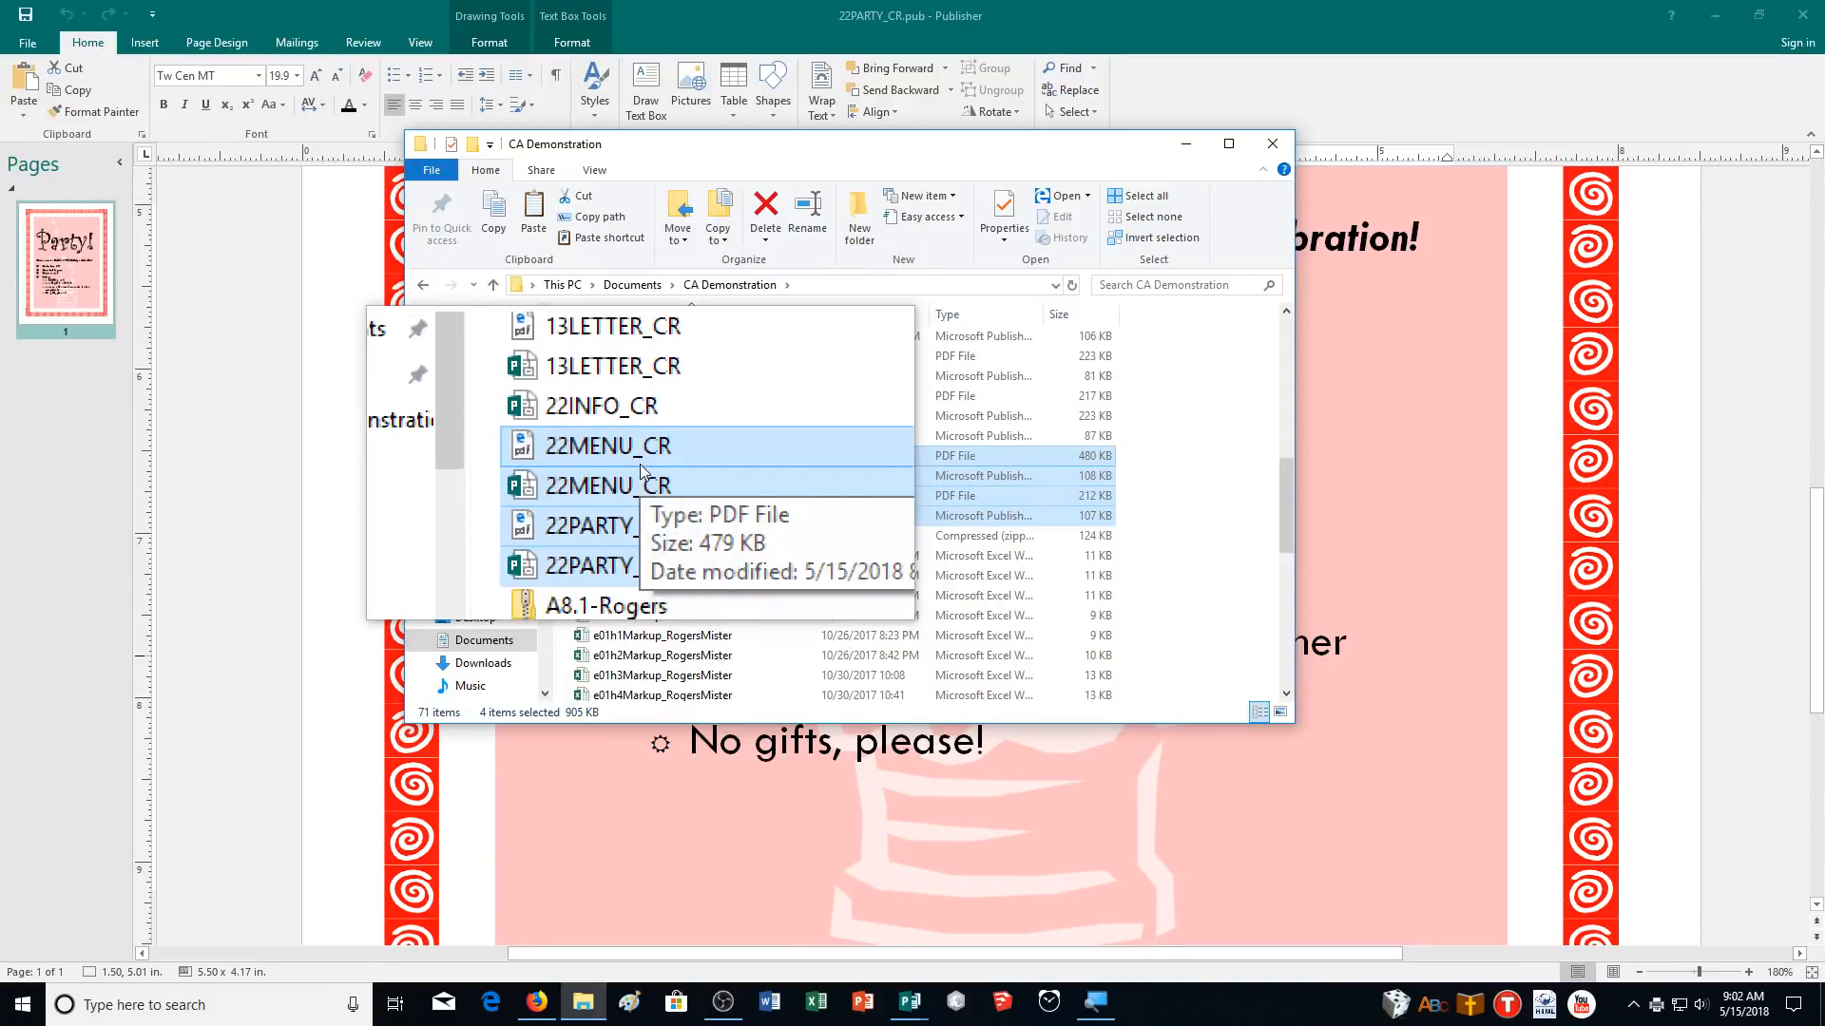
{"action": "left_click", "coordinate": [661, 442], "text": "ctrl"}
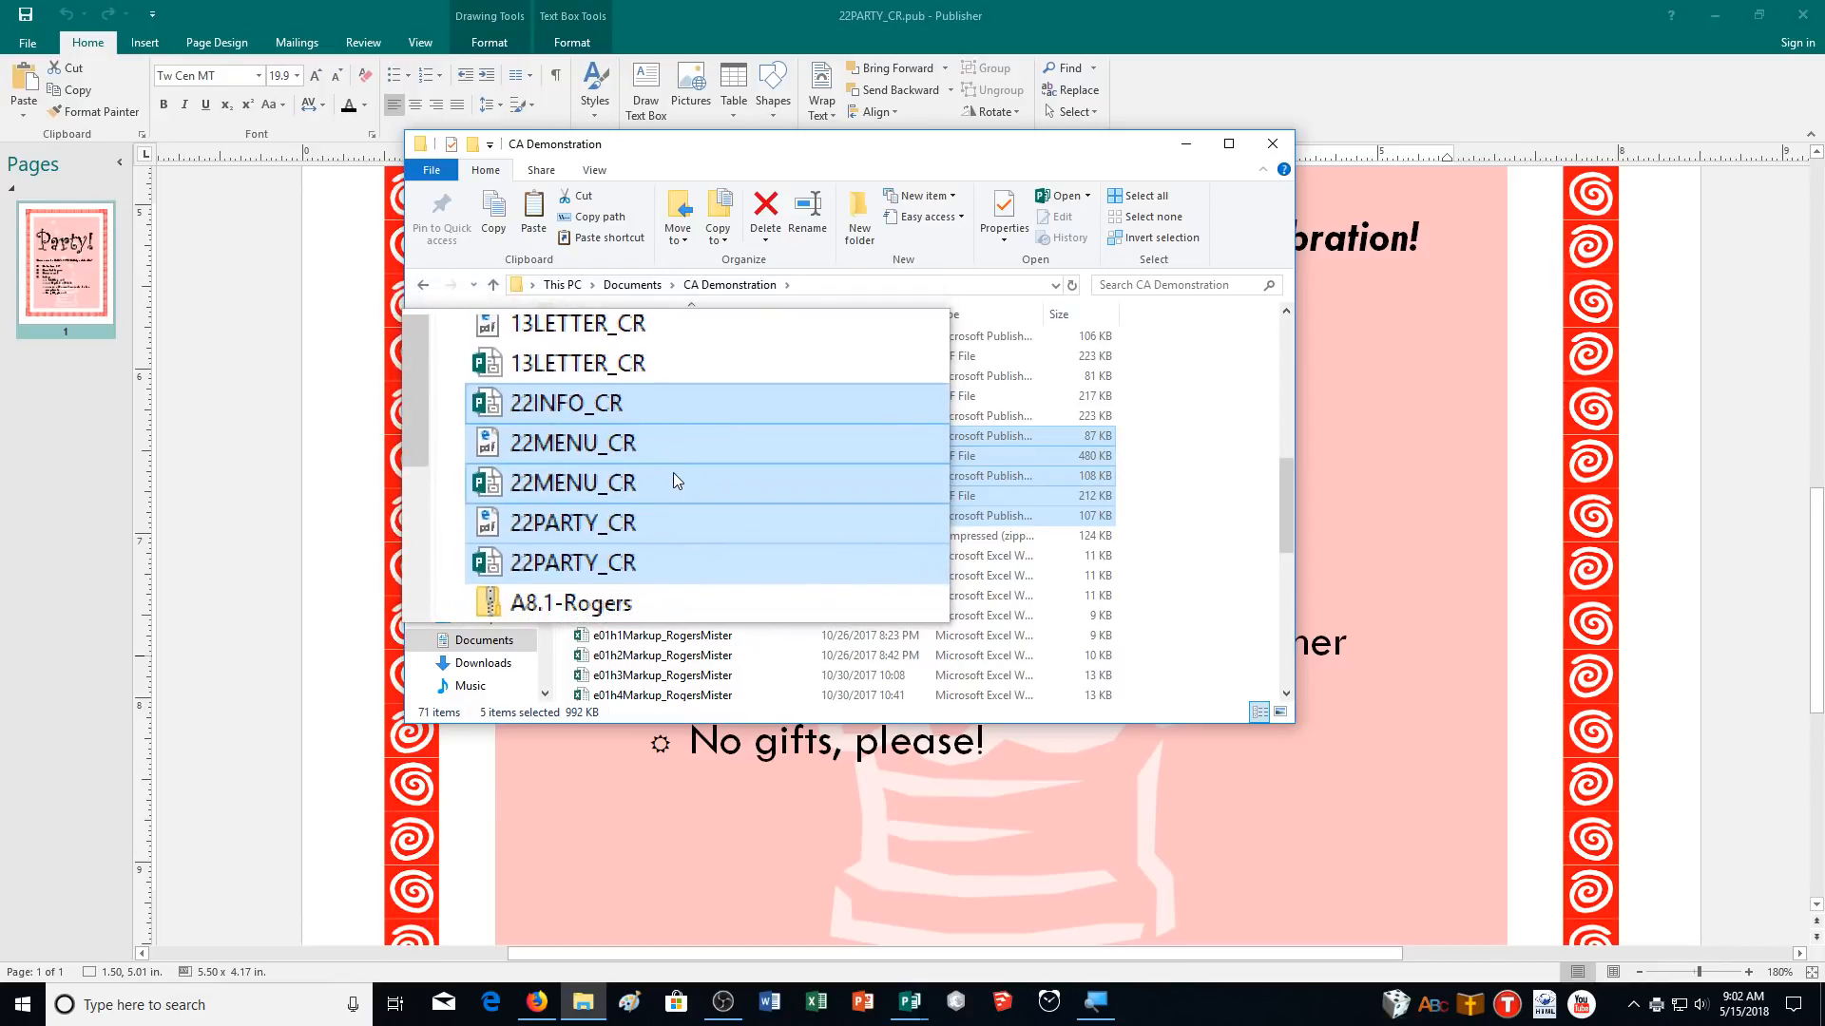